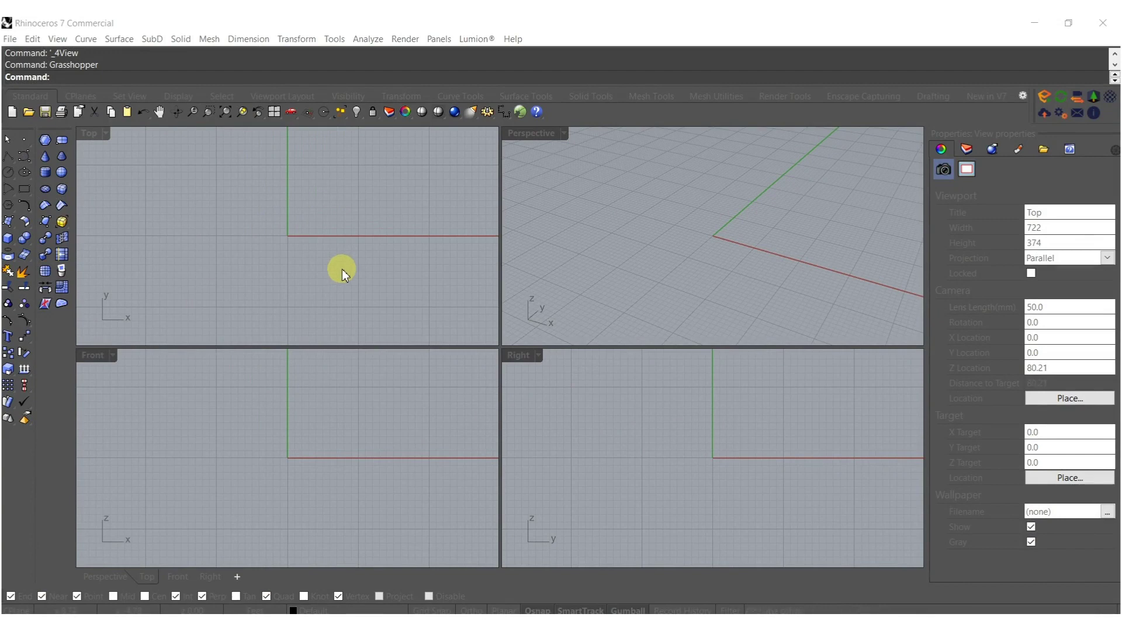
- Open Grasshopper and place a Circle component on the empty canvas
{"action": "key", "text": "Return"}
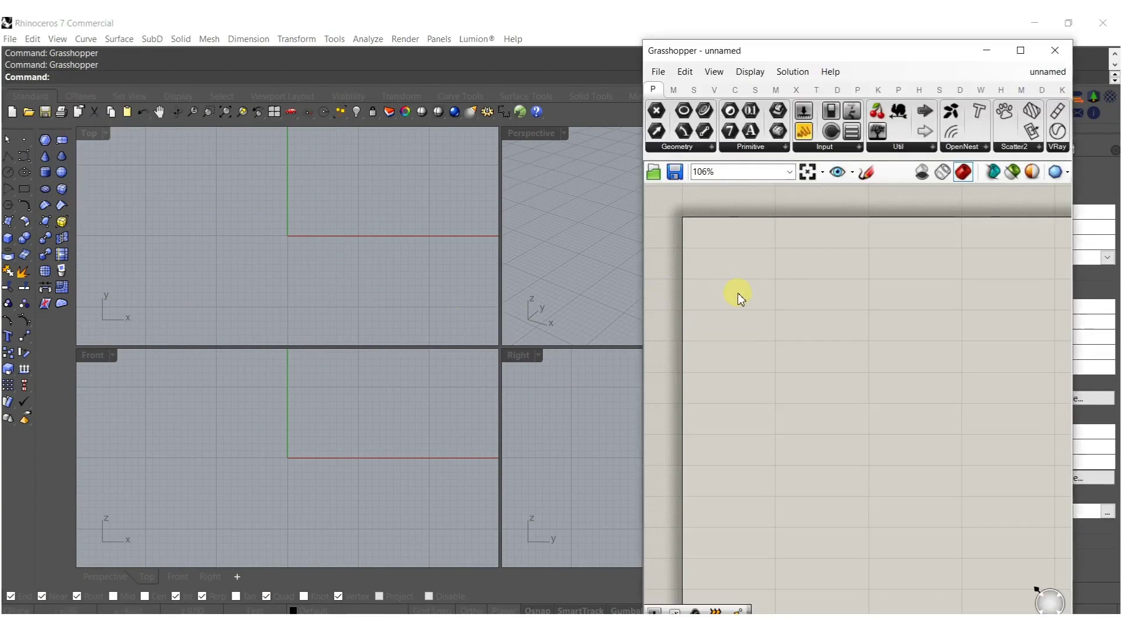
{"action": "double_click", "coordinate": [740, 298]}
{"action": "type", "text": "circl"}
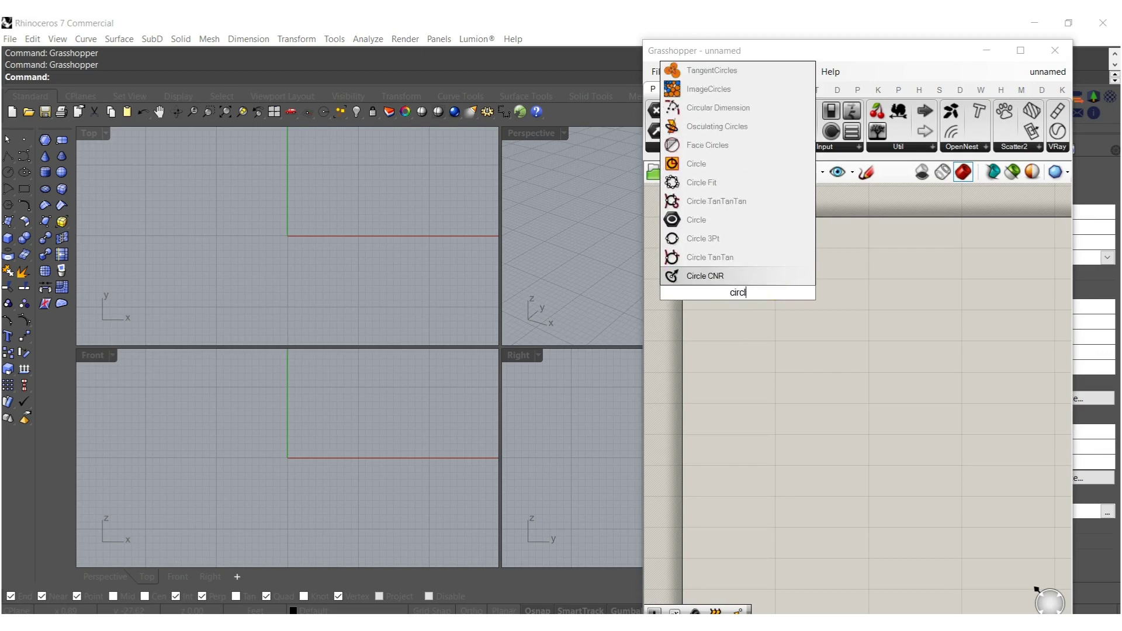
{"action": "left_click", "coordinate": [717, 165]}
{"action": "left_click_drag", "start_coordinate": [756, 304], "coordinate": [862, 321]}
{"action": "left_click", "coordinate": [751, 335]}
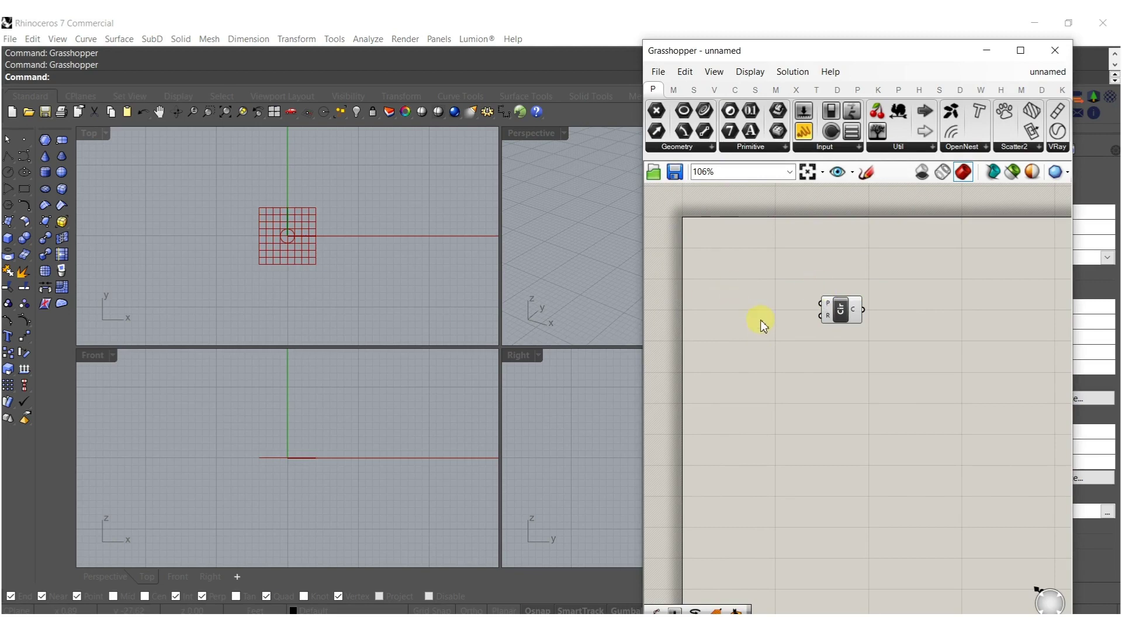
- Add a number slider with the value 15 and wire it to the Circle's radius input
{"action": "double_click", "coordinate": [763, 324]}
{"action": "type", "text": "15"}
{"action": "key", "text": "Return"}
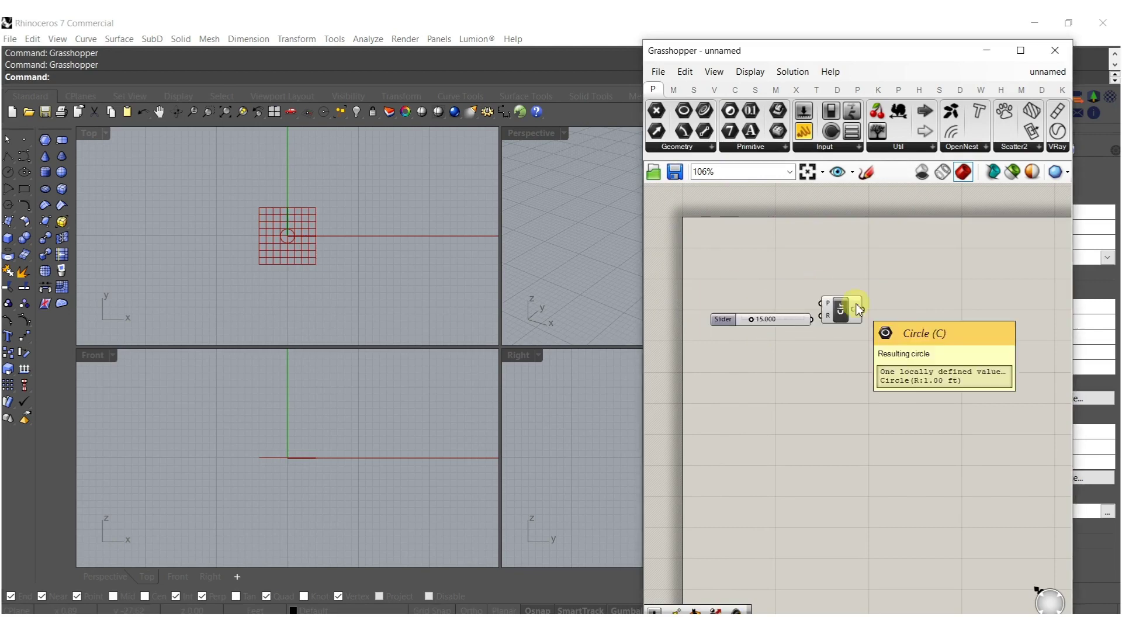
{"action": "scroll", "coordinate": [807, 321], "scroll_direction": "up", "scroll_amount": 2}
{"action": "left_click_drag", "start_coordinate": [814, 317], "coordinate": [866, 317]}
- Add a Divide Curve component and wire the Circle's output to its curve input
{"action": "right_click_drag", "start_coordinate": [846, 359], "coordinate": [721, 367]}
{"action": "left_click", "coordinate": [851, 389]}
{"action": "double_click", "coordinate": [853, 392]}
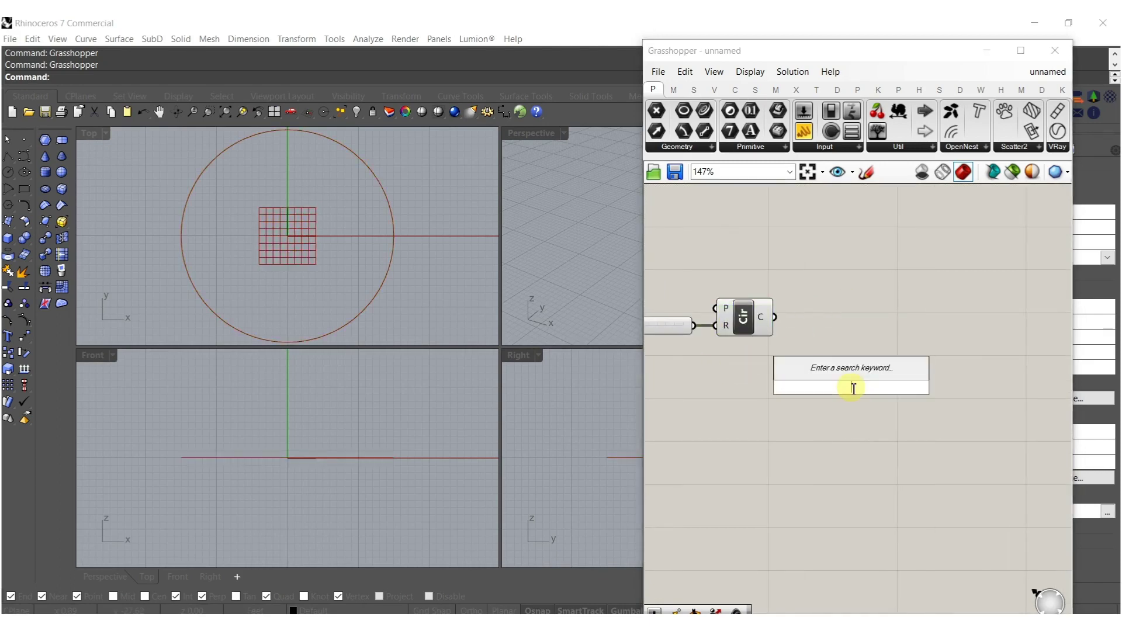
{"action": "type", "text": "divide"}
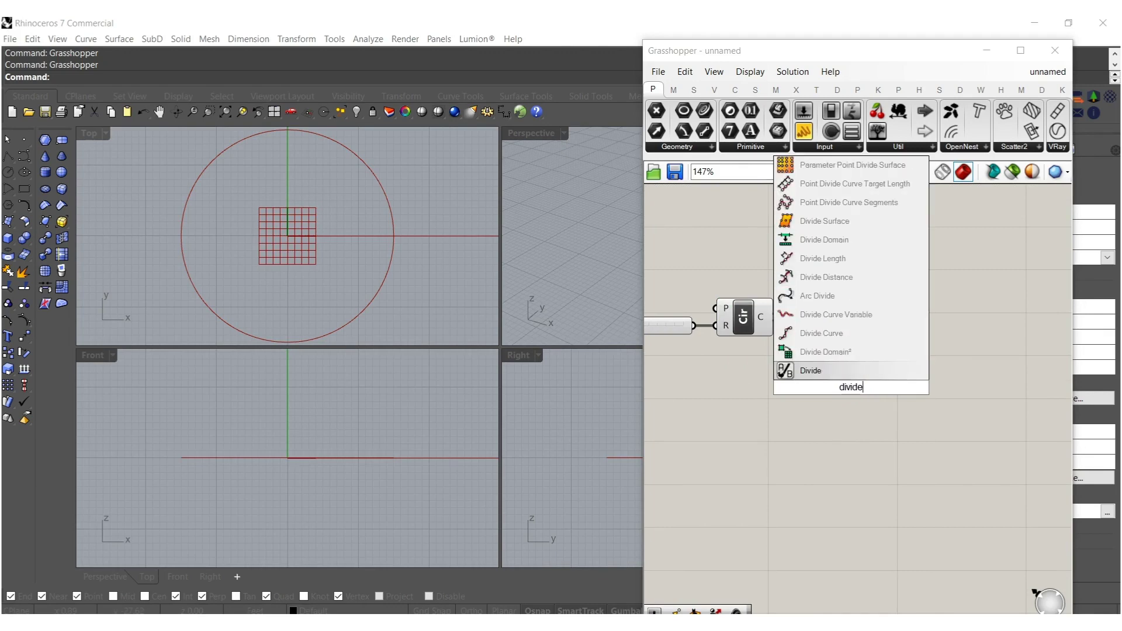
{"action": "left_click", "coordinate": [833, 333]}
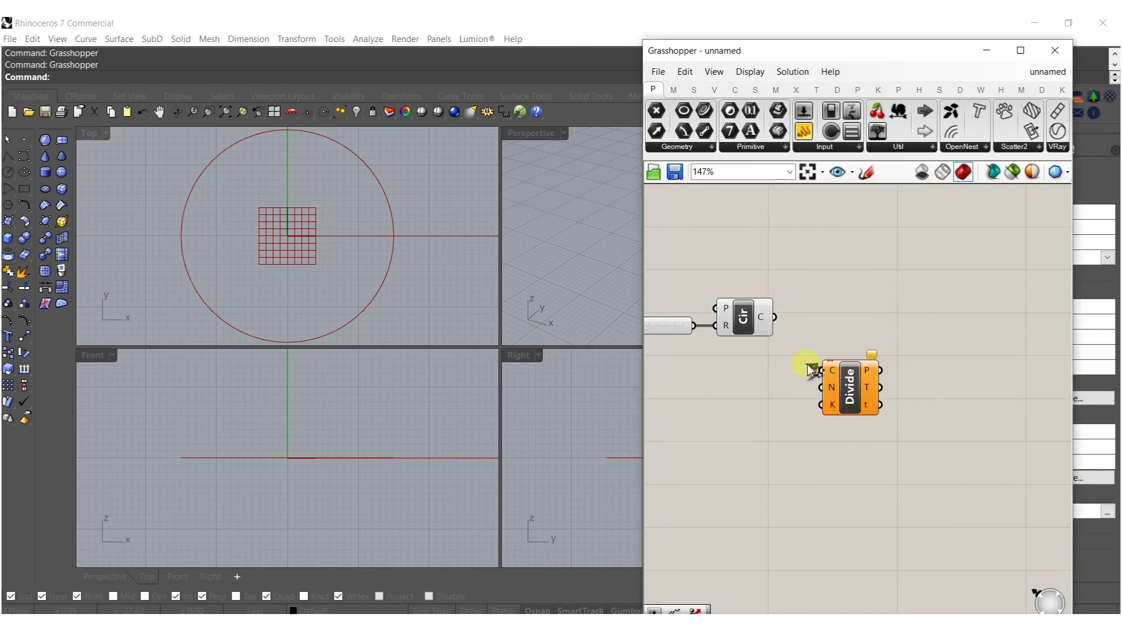
{"action": "left_click_drag", "start_coordinate": [812, 370], "coordinate": [774, 317]}
- Add a number slider set to 15 and wire it to the Divide Curve component's count input
{"action": "double_click", "coordinate": [760, 382]}
{"action": "type", "text": "1"}
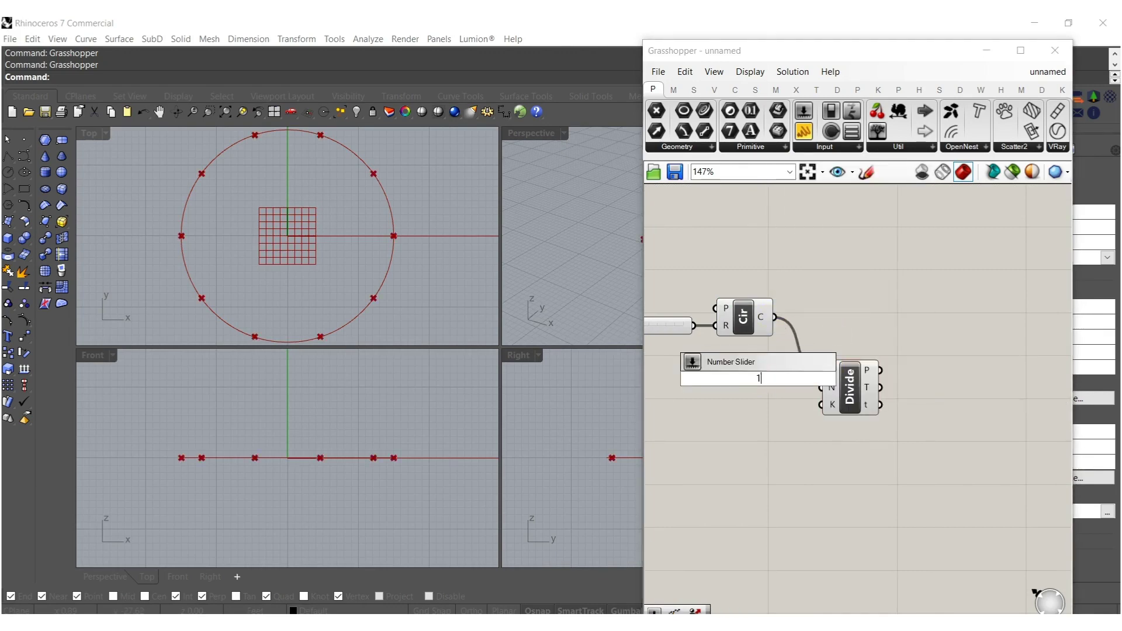
{"action": "key", "text": "Return"}
{"action": "mouse_move", "coordinate": [793, 381]}
{"action": "left_mouse_down"}
{"action": "mouse_move", "coordinate": [761, 387]}
{"action": "mouse_move", "coordinate": [793, 388]}
{"action": "left_mouse_up"}
{"action": "left_click", "coordinate": [887, 397]}
{"action": "left_click_drag", "start_coordinate": [861, 393], "coordinate": [853, 390]}
- Add a Dispatch component and wire the division points to its list input
{"action": "double_click", "coordinate": [900, 373]}
{"action": "type", "text": "disp"}
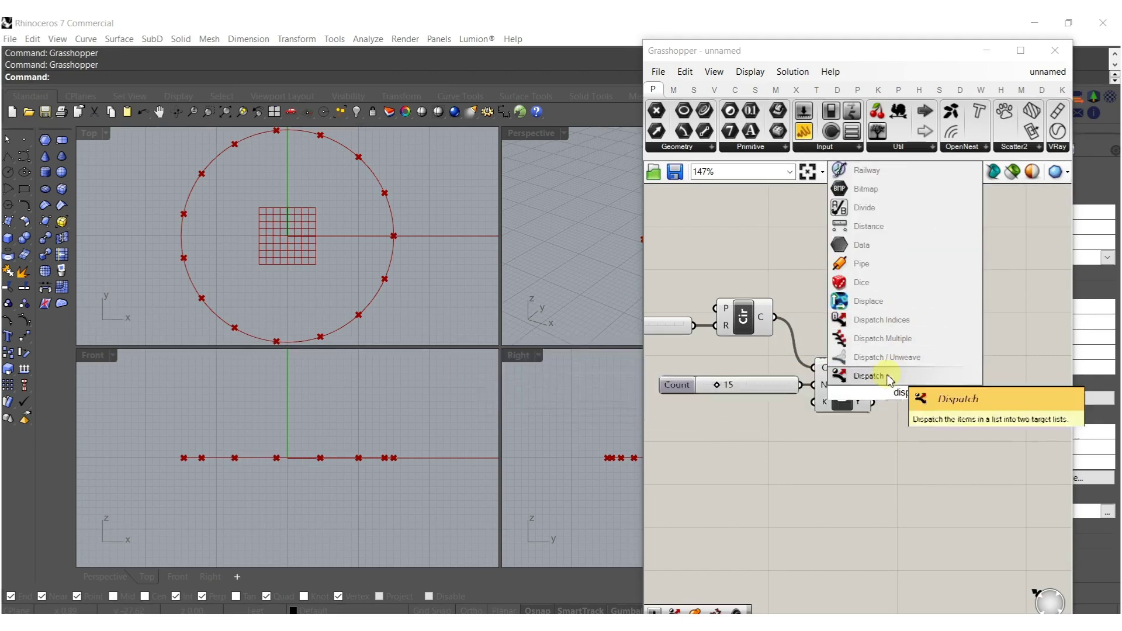
{"action": "left_click", "coordinate": [868, 376]}
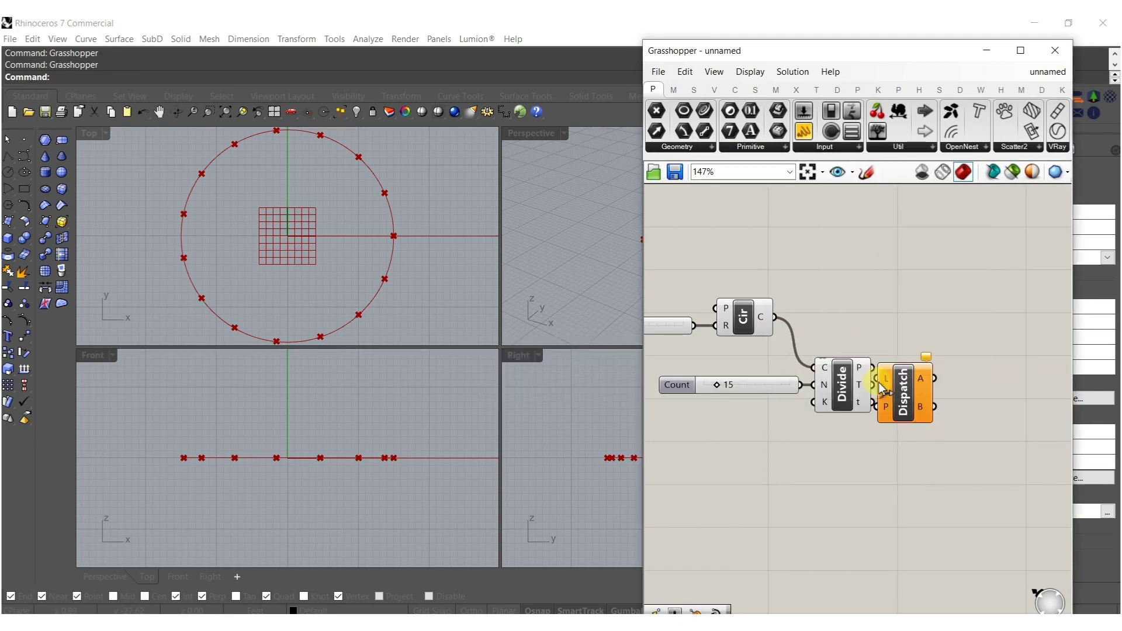
{"action": "left_click_drag", "start_coordinate": [871, 367], "coordinate": [925, 384]}
- Add a Move component and wire Dispatch output B to its geometry input
{"action": "right_click_drag", "start_coordinate": [928, 388], "coordinate": [861, 389]}
{"action": "double_click", "coordinate": [931, 425]}
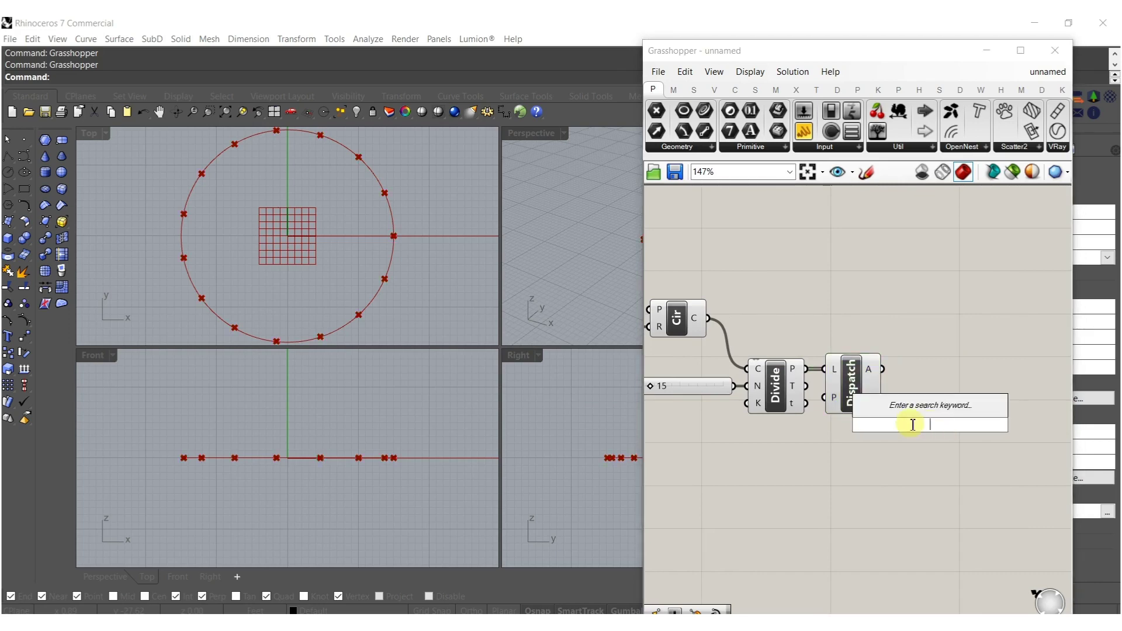
{"action": "type", "text": "move"}
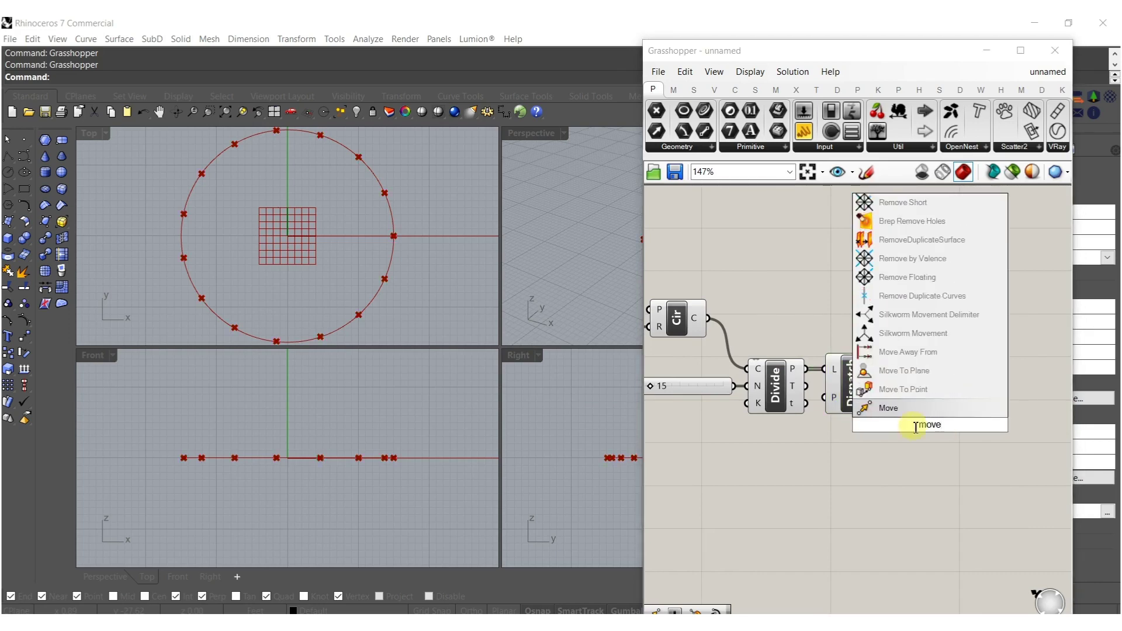
{"action": "left_click", "coordinate": [907, 408]}
{"action": "left_click_drag", "start_coordinate": [894, 403], "coordinate": [898, 413]}
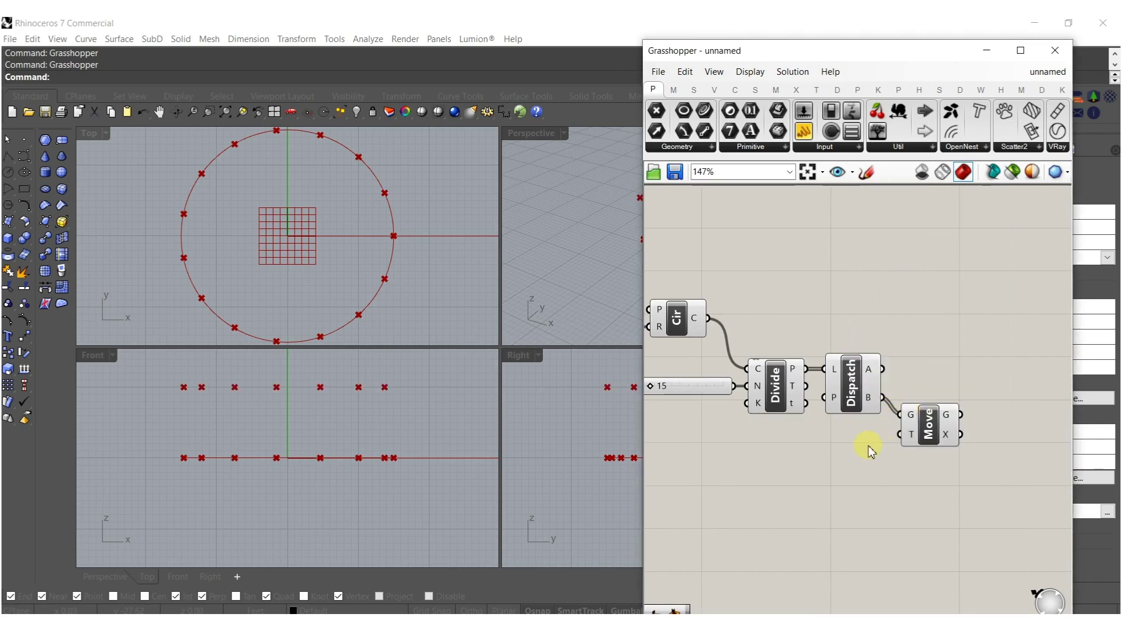
- Add a Unit Z vector and wire it to the Move component's translation input
{"action": "double_click", "coordinate": [867, 447]}
{"action": "type", "text": "z"}
{"action": "left_click", "coordinate": [850, 433]}
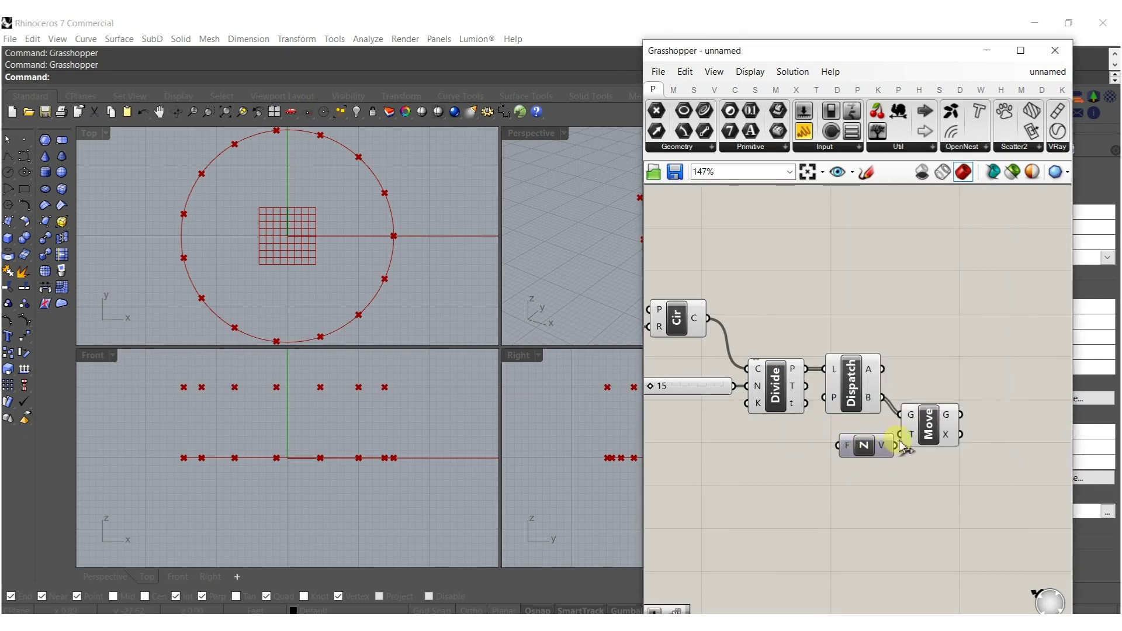
{"action": "left_click_drag", "start_coordinate": [902, 446], "coordinate": [889, 446]}
- Add a number slider with the value 5 and wire it to the Unit Z factor input
{"action": "double_click", "coordinate": [789, 491]}
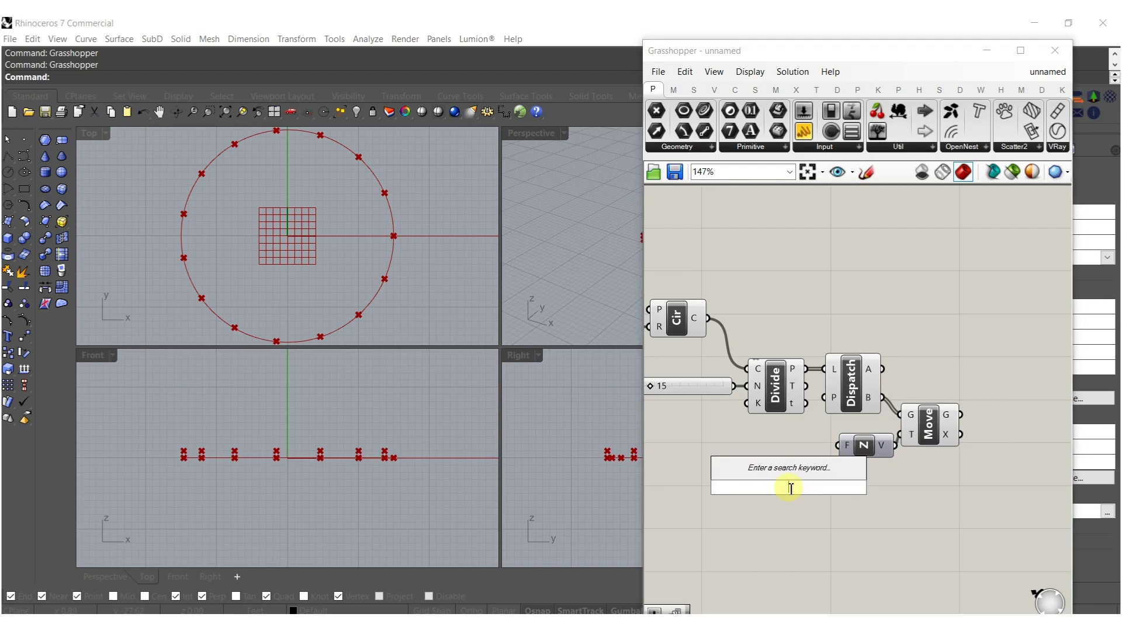
{"action": "type", "text": "Number Slider"}
{"action": "key", "text": "Return"}
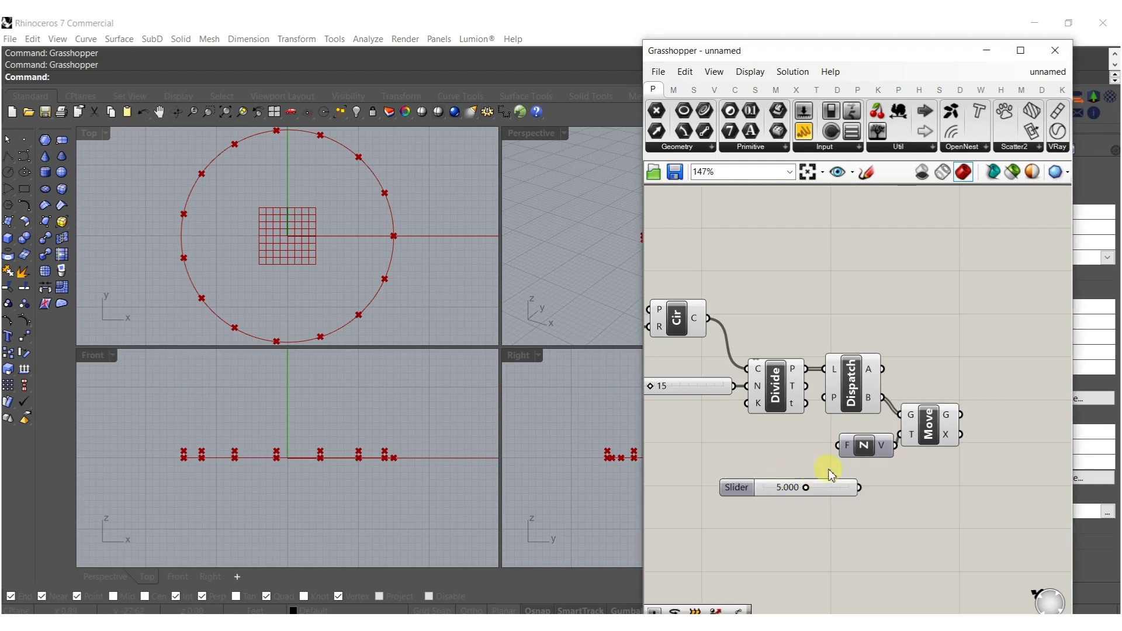
{"action": "left_click_drag", "start_coordinate": [827, 494], "coordinate": [801, 455]}
- Align the Radius, Count and Factor sliders along their left edges
{"action": "right_click_drag", "start_coordinate": [740, 485], "coordinate": [865, 519]}
{"action": "left_click_drag", "start_coordinate": [862, 515], "coordinate": [799, 404]}
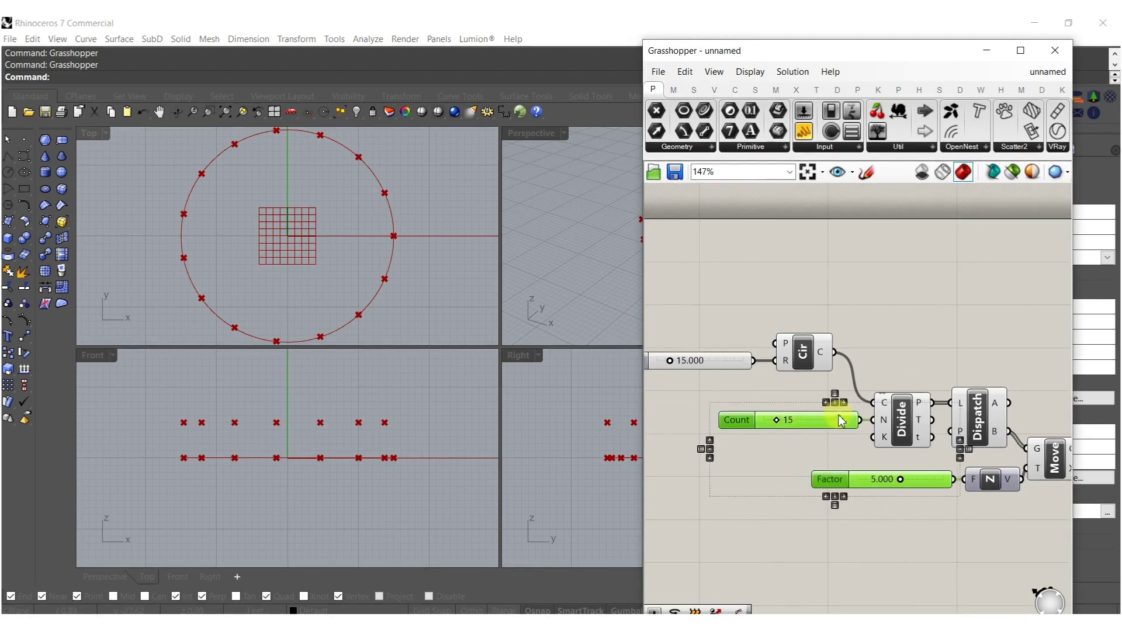
{"action": "left_click", "coordinate": [826, 404]}
{"action": "left_click_drag", "start_coordinate": [732, 380], "coordinate": [714, 352], "text": "shift"}
{"action": "right_click_drag", "start_coordinate": [712, 348], "coordinate": [872, 361]}
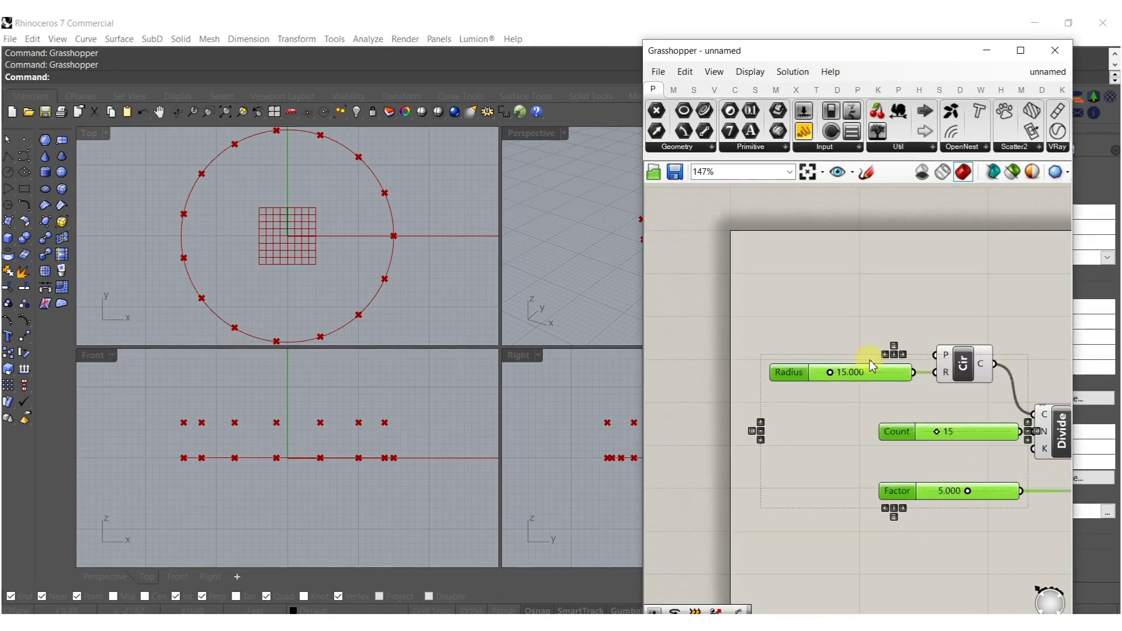
{"action": "left_click", "coordinate": [884, 355]}
{"action": "left_click", "coordinate": [905, 289]}
- Add a Weave component with Dispatch output A feeding stream 0 and the moved points feeding stream 1
{"action": "right_click_drag", "start_coordinate": [967, 417], "coordinate": [789, 400]}
{"action": "right_click_drag", "start_coordinate": [943, 442], "coordinate": [875, 439]}
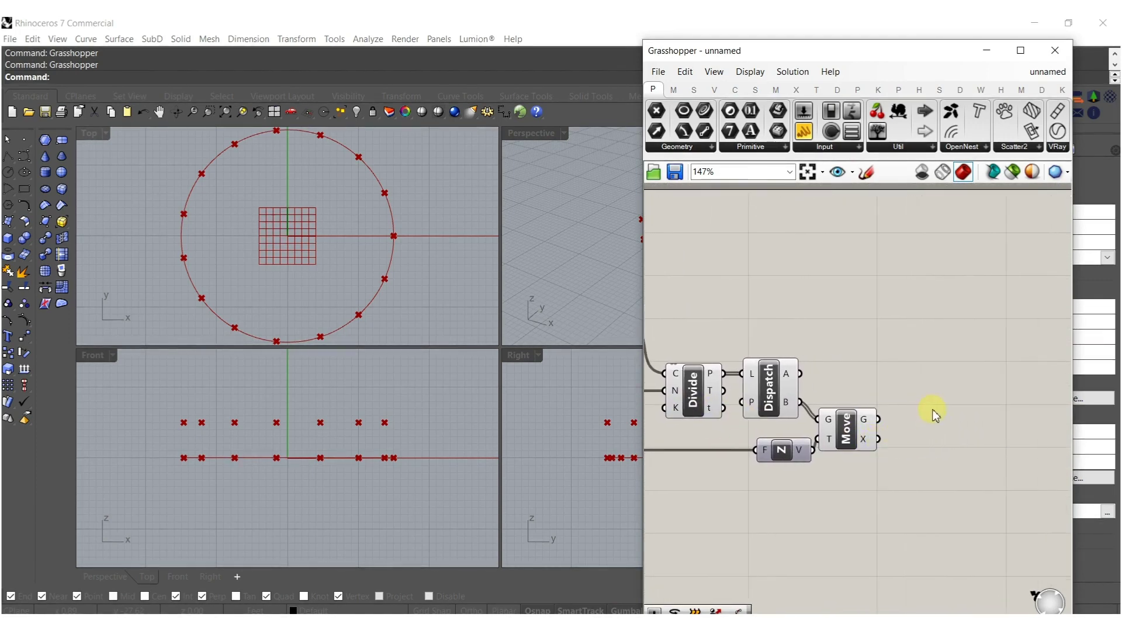
{"action": "double_click", "coordinate": [942, 415]}
{"action": "type", "text": "weave"}
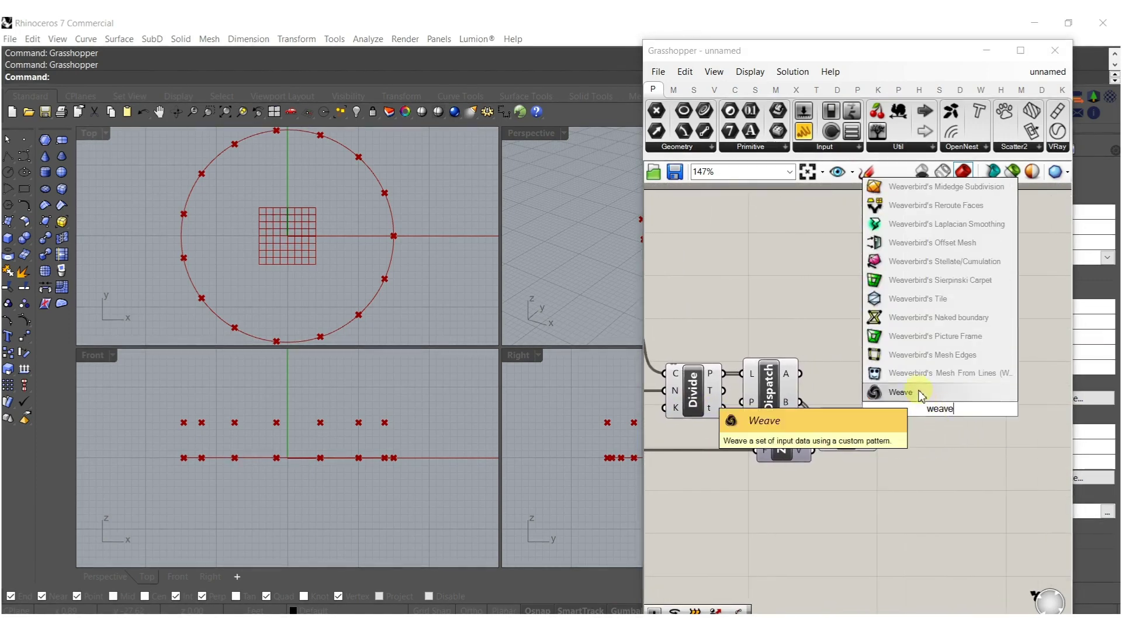
{"action": "left_click", "coordinate": [920, 394]}
{"action": "left_click_drag", "start_coordinate": [919, 416], "coordinate": [800, 373]}
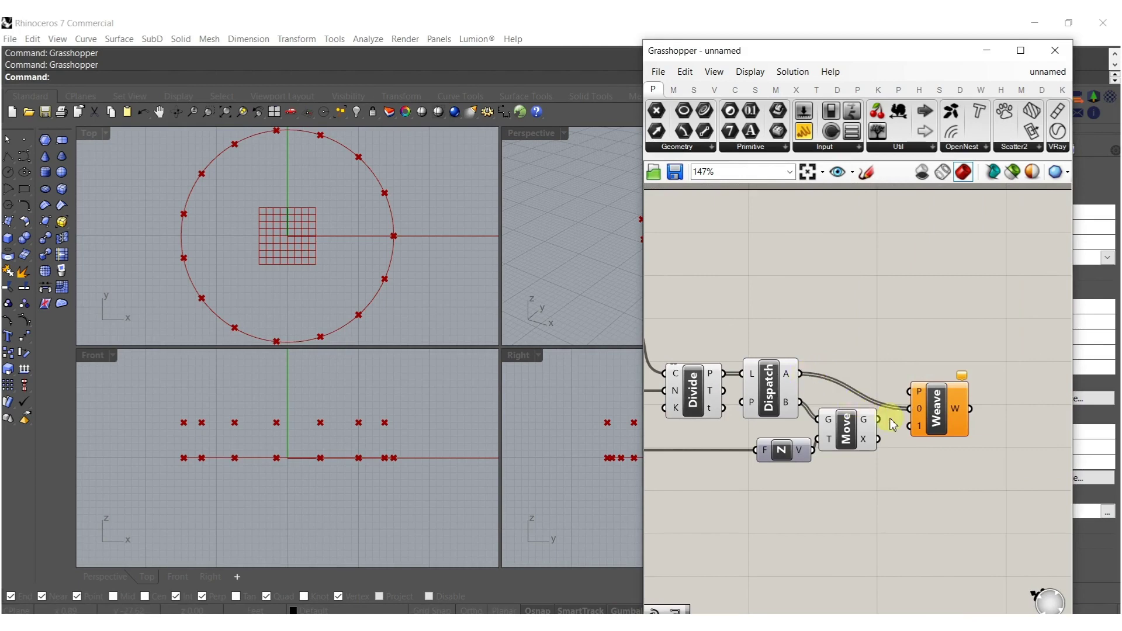
{"action": "left_click_drag", "start_coordinate": [876, 419], "coordinate": [878, 420]}
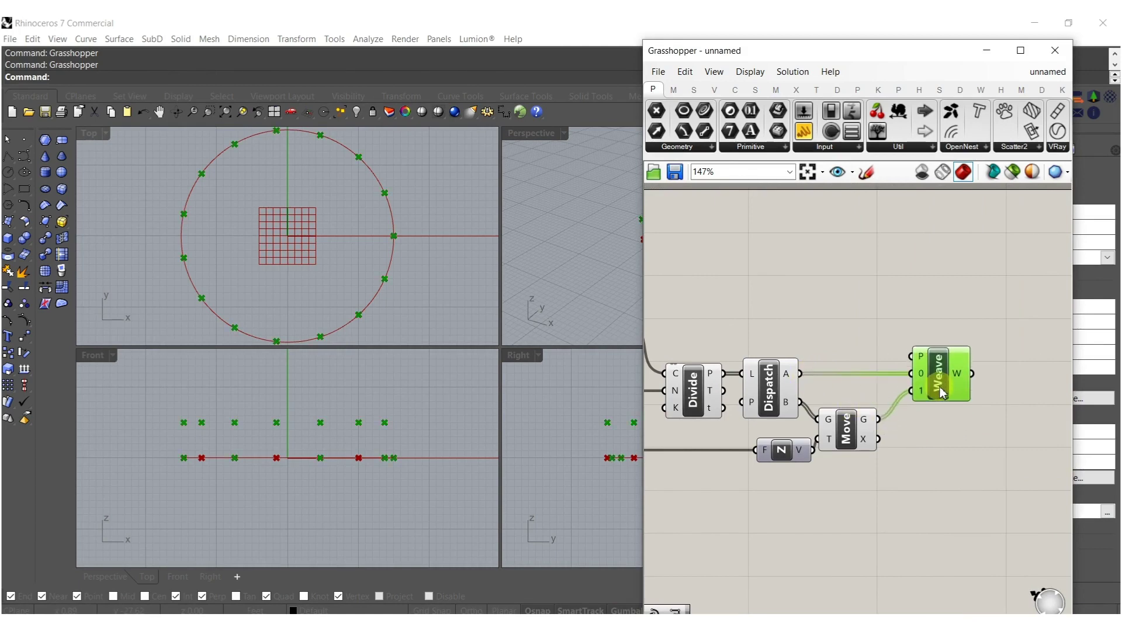
- Add an Interpolate curve component and wire the woven points to its vertices input
{"action": "double_click", "coordinate": [929, 422]}
{"action": "type", "text": "inter"}
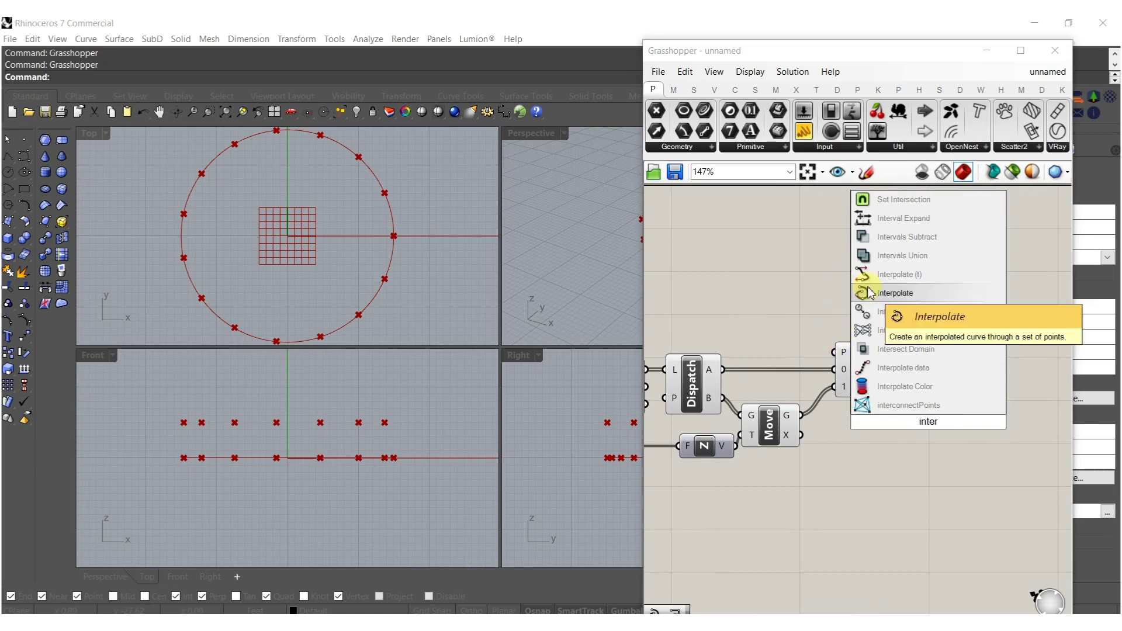
{"action": "left_click", "coordinate": [871, 293]}
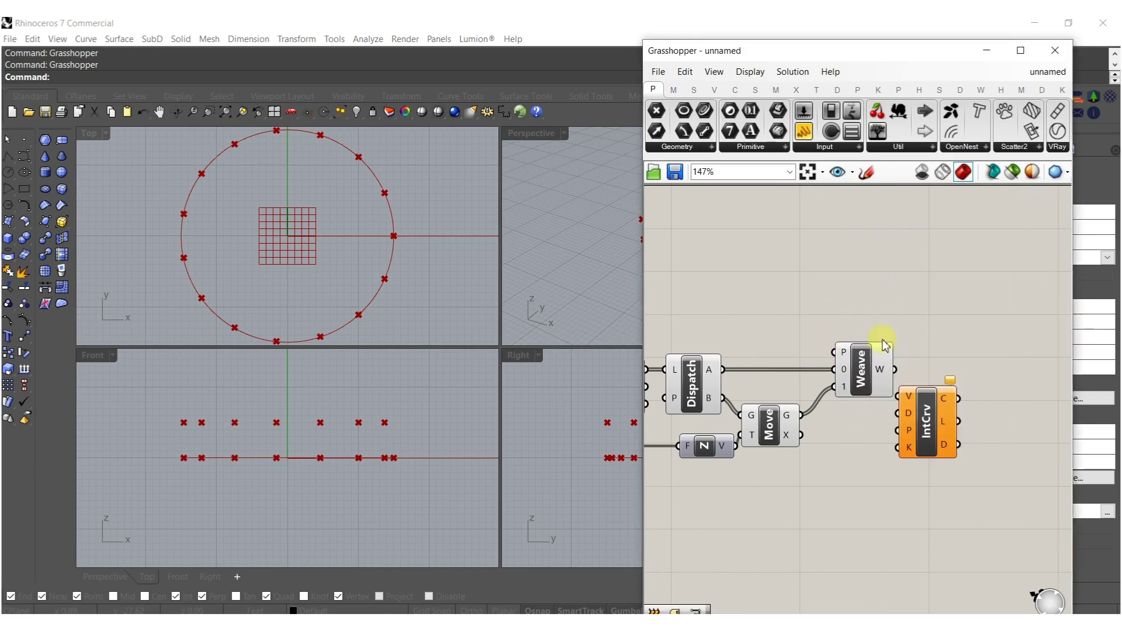
{"action": "left_click_drag", "start_coordinate": [894, 370], "coordinate": [894, 370]}
{"action": "left_click_drag", "start_coordinate": [919, 409], "coordinate": [936, 382]}
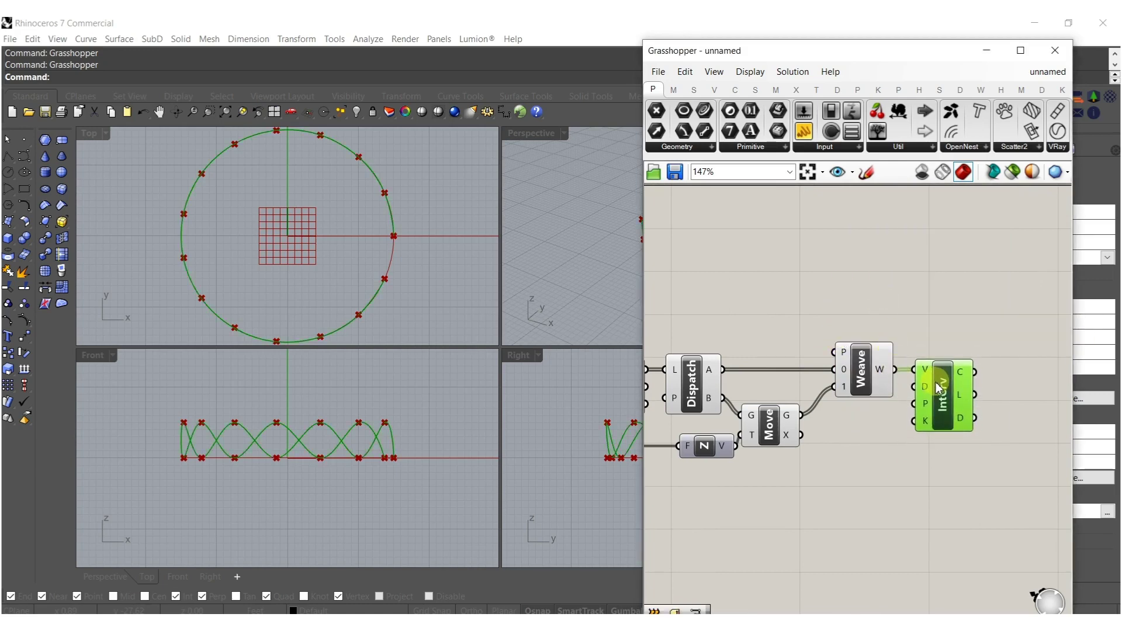
- Set the Interpolate component's periodic input to True
{"action": "right_click", "coordinate": [932, 422]}
{"action": "left_click", "coordinate": [886, 463]}
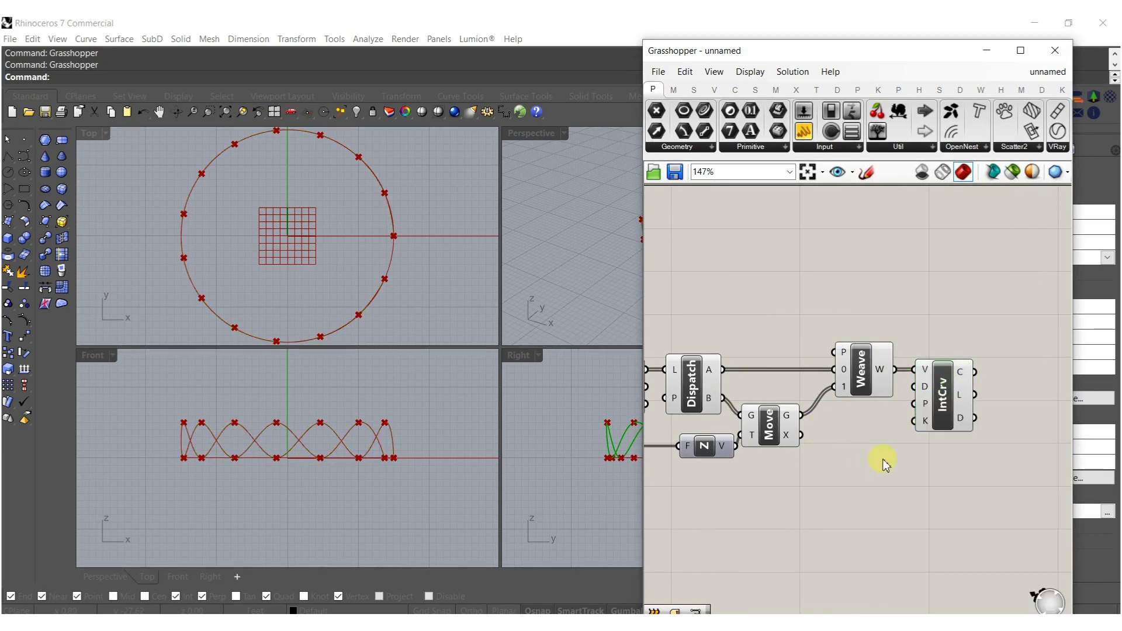
{"action": "right_click", "coordinate": [928, 409]}
{"action": "mouse_move", "coordinate": [961, 510]}
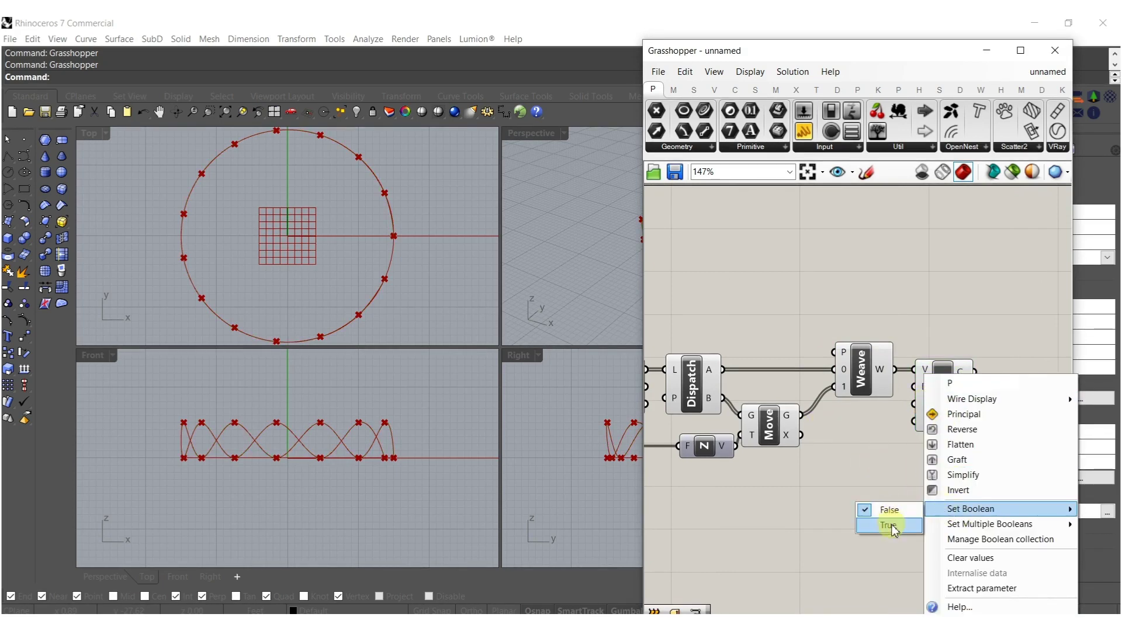
{"action": "left_click", "coordinate": [893, 526]}
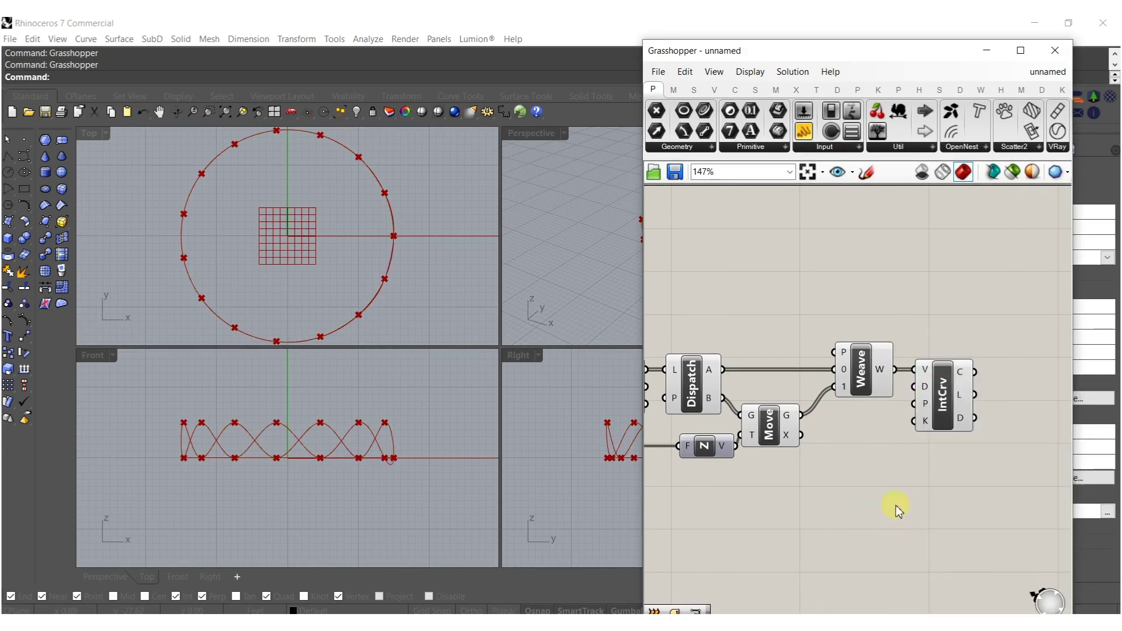
- Maximize the Perspective viewport and restrict the Count slider to even numbers, with a value of 14
{"action": "double_click", "coordinate": [542, 134]}
{"action": "right_click_drag", "start_coordinate": [514, 375], "coordinate": [325, 438]}
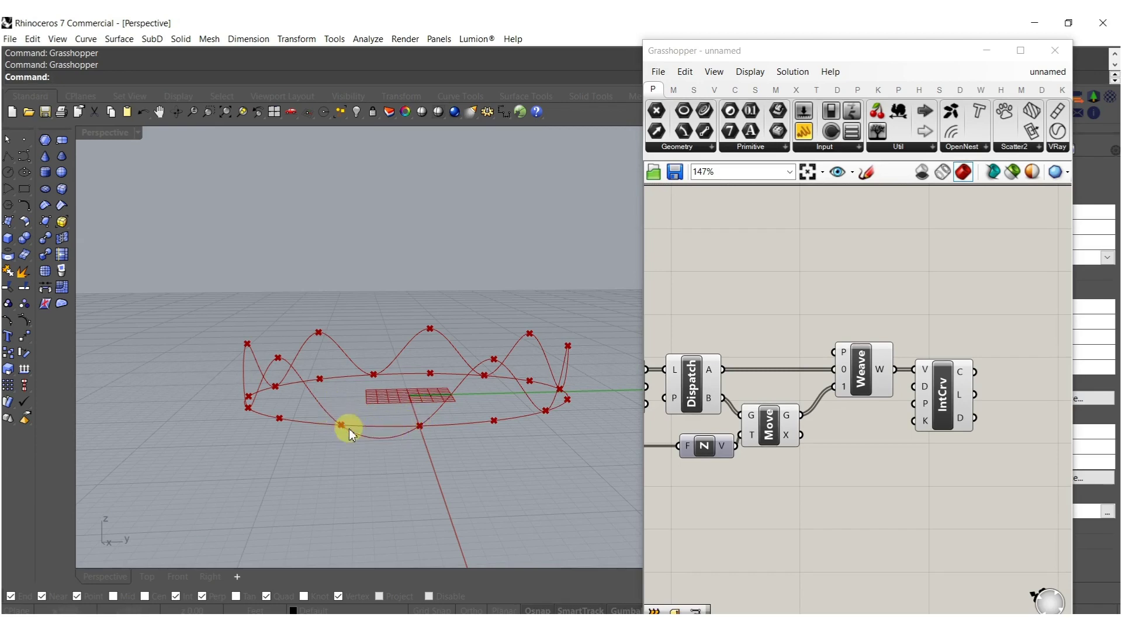
{"action": "right_click_drag", "start_coordinate": [713, 487], "coordinate": [928, 477]}
{"action": "right_click_drag", "start_coordinate": [755, 507], "coordinate": [940, 524]}
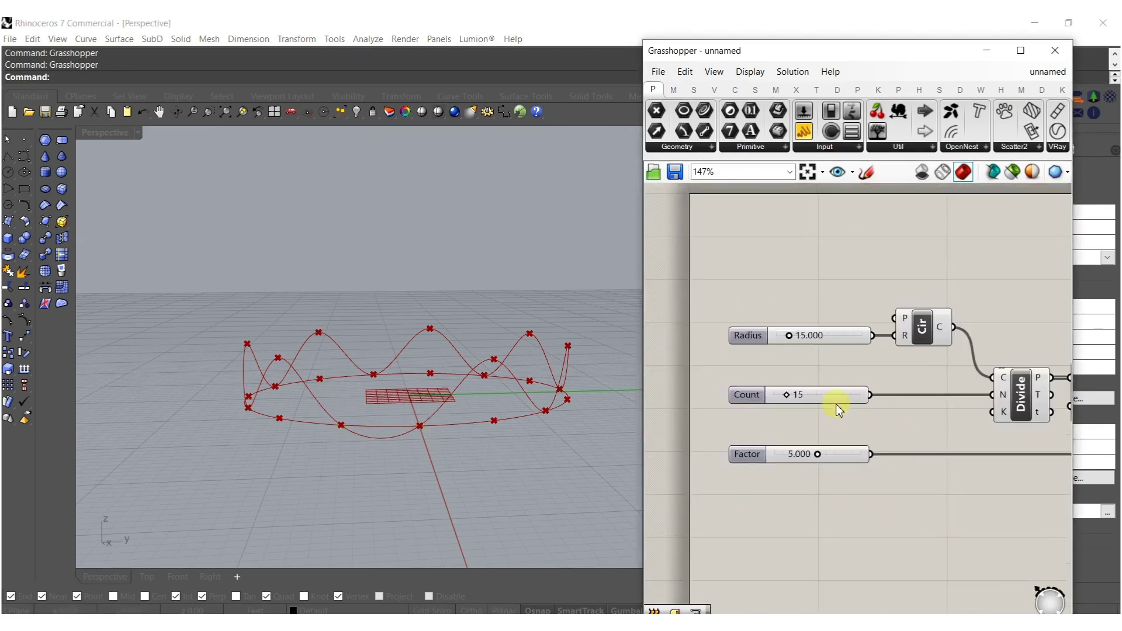
{"action": "scroll", "coordinate": [819, 396], "scroll_direction": "up", "scroll_amount": 3}
{"action": "double_click", "coordinate": [670, 395]}
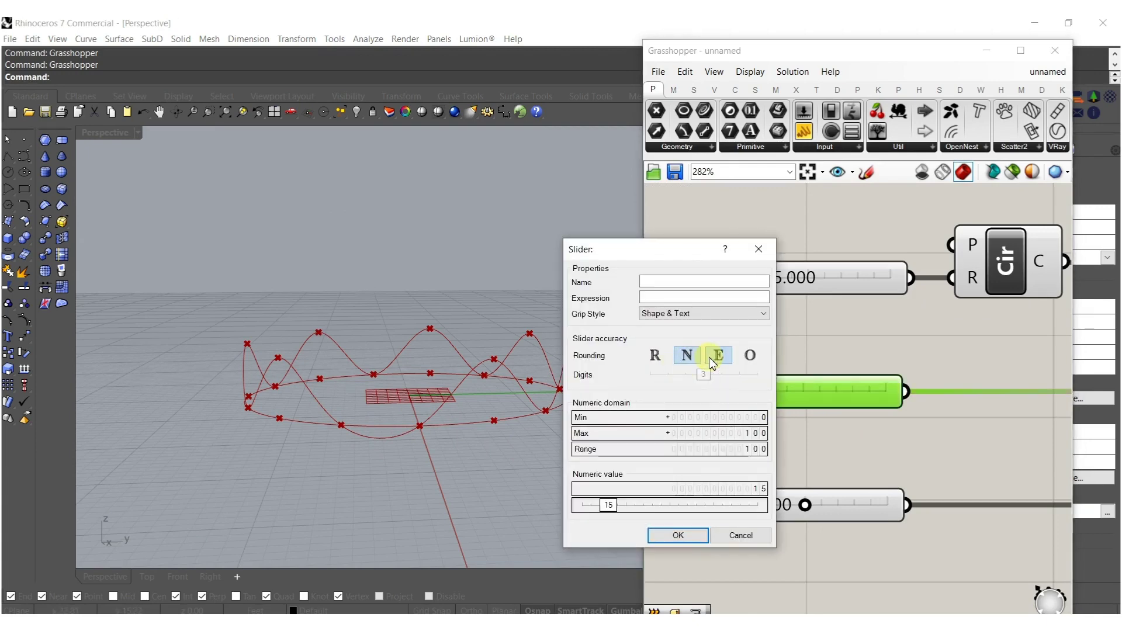
{"action": "left_click", "coordinate": [678, 535]}
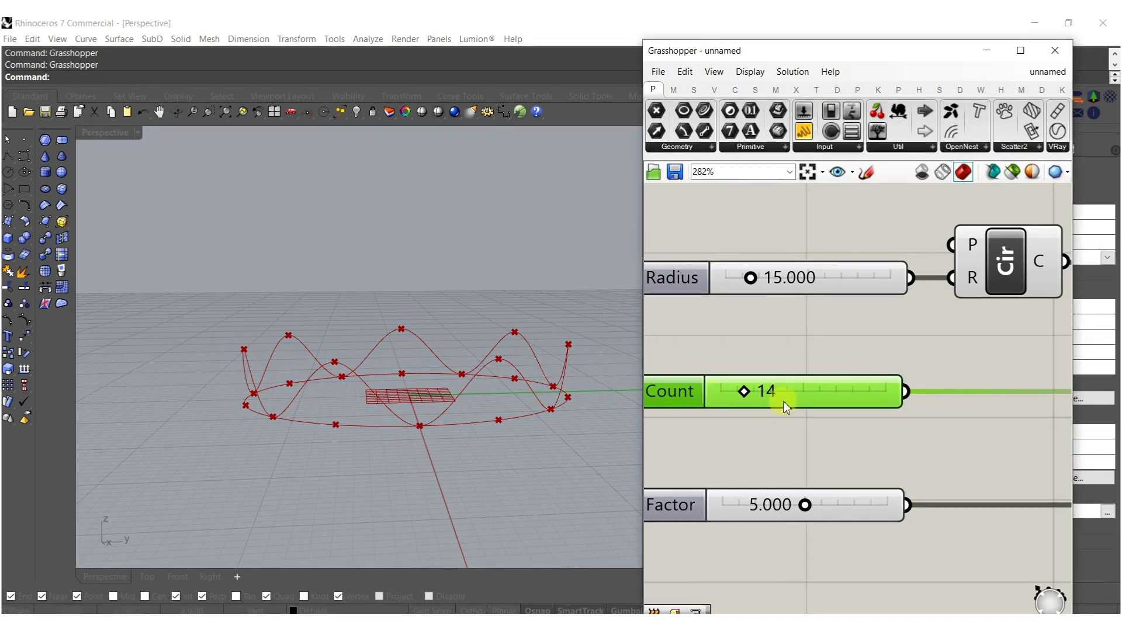
- Place a Scale NU component beside the Interpolate curve component
{"action": "scroll", "coordinate": [783, 401], "scroll_direction": "down", "scroll_amount": 8}
{"action": "scroll", "coordinate": [959, 397], "scroll_direction": "up", "scroll_amount": 3}
{"action": "scroll", "coordinate": [973, 395], "scroll_direction": "up", "scroll_amount": 4}
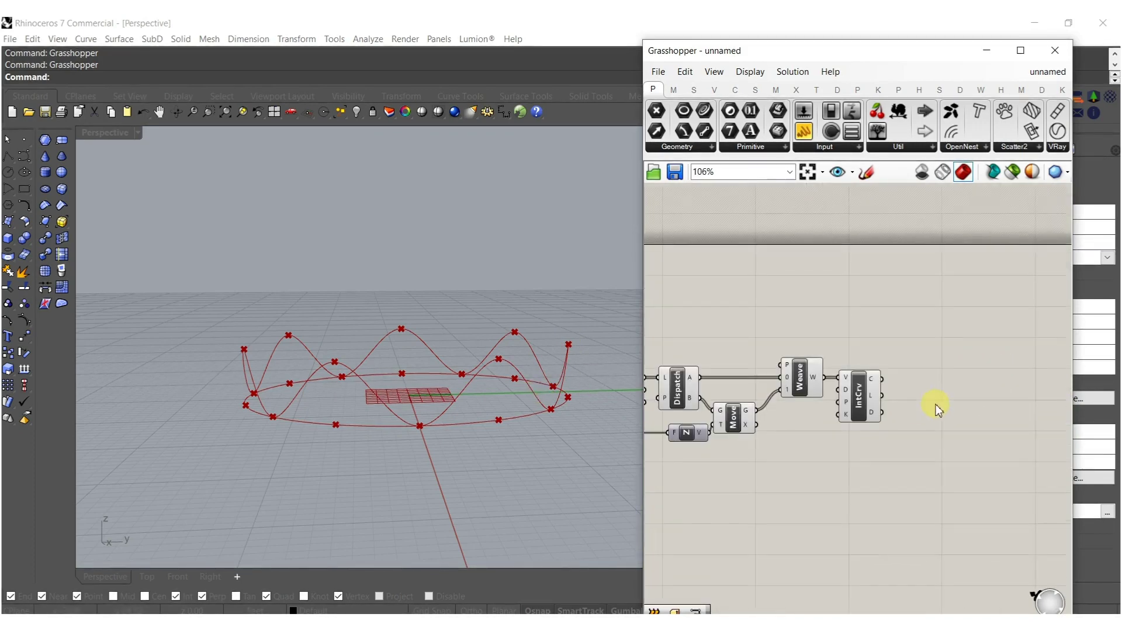
{"action": "double_click", "coordinate": [935, 404]}
{"action": "type", "text": "scale"}
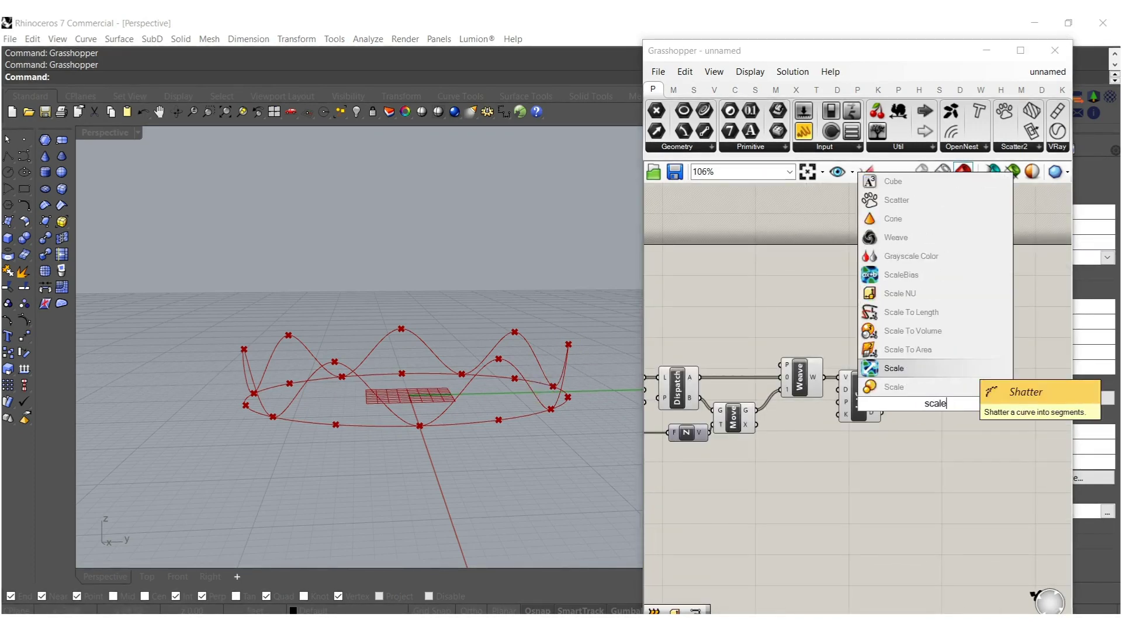
{"action": "left_click", "coordinate": [906, 294]}
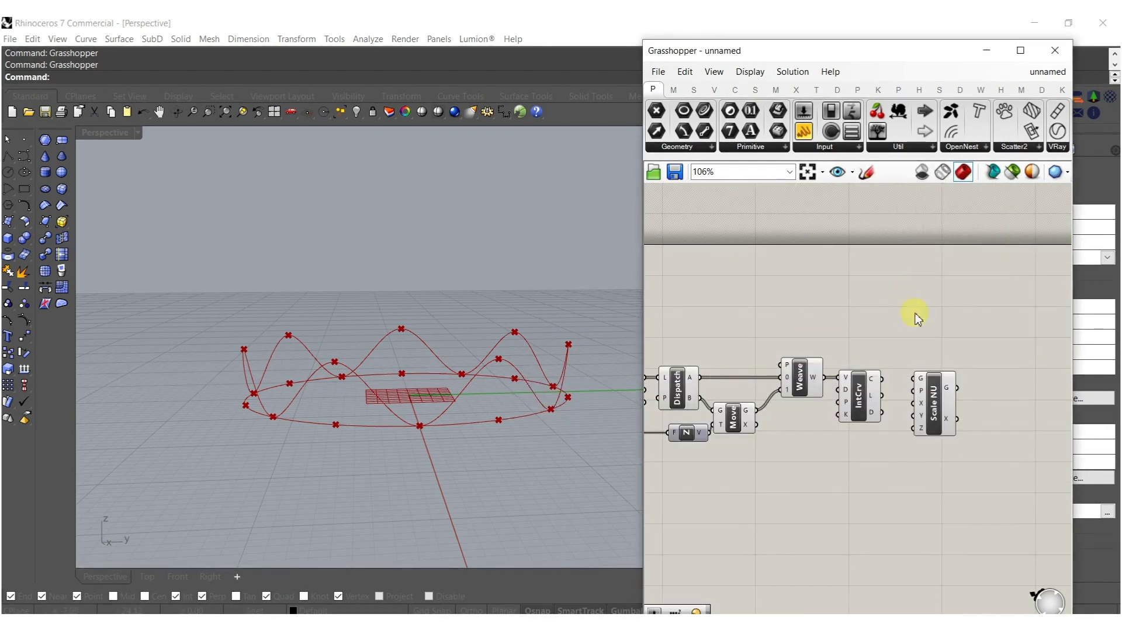
- Feed the interpolated curve into Scale NU's geometry and wire a new 1.25 number slider to its X and Y scale factors
{"action": "scroll", "coordinate": [922, 389], "scroll_direction": "up", "scroll_amount": 1}
{"action": "left_click_drag", "start_coordinate": [923, 392], "coordinate": [949, 392]}
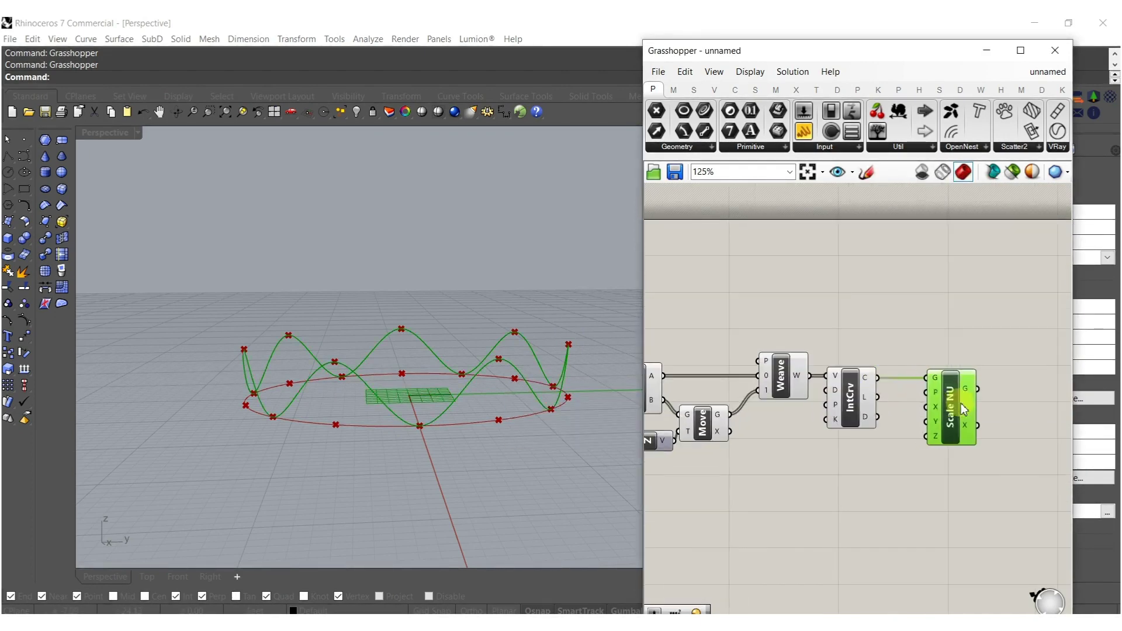
{"action": "double_click", "coordinate": [903, 461]}
{"action": "type", "text": "1.25"}
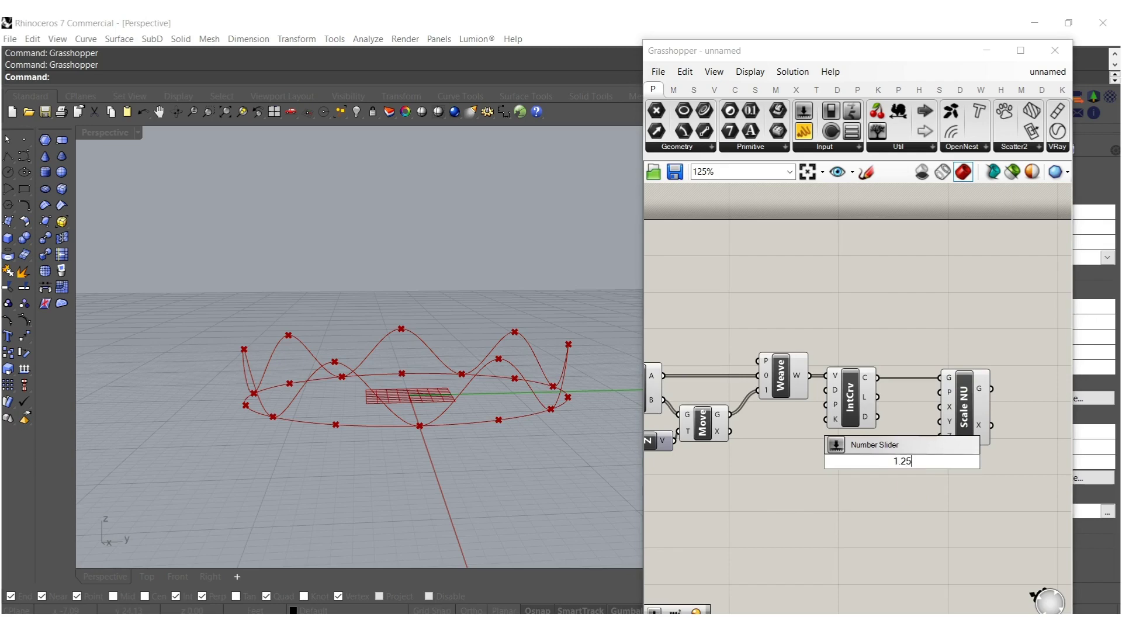
{"action": "key", "text": "Return"}
{"action": "scroll", "coordinate": [929, 420], "scroll_direction": "up", "scroll_amount": 1}
{"action": "type", "text": "S"}
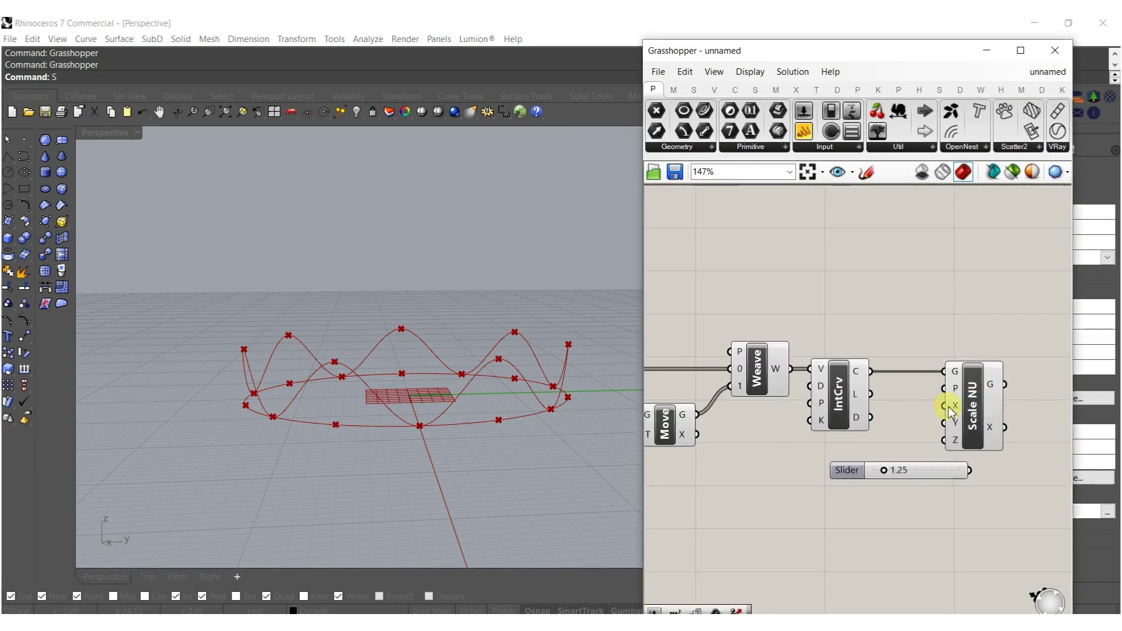
{"action": "left_click_drag", "start_coordinate": [949, 405], "coordinate": [970, 469]}
{"action": "left_click_drag", "start_coordinate": [948, 423], "coordinate": [855, 457]}
- Set the shared X and Y scale slider to 1.52 and check the enlarged outer curve from above
{"action": "scroll", "coordinate": [777, 480], "scroll_direction": "up", "scroll_amount": 5}
{"action": "mouse_move", "coordinate": [765, 478]}
{"action": "left_mouse_down"}
{"action": "mouse_move", "coordinate": [781, 478]}
{"action": "mouse_move", "coordinate": [770, 478]}
{"action": "left_mouse_up"}
{"action": "left_click", "coordinate": [522, 383]}
{"action": "right_click_drag", "start_coordinate": [522, 383], "coordinate": [399, 440]}
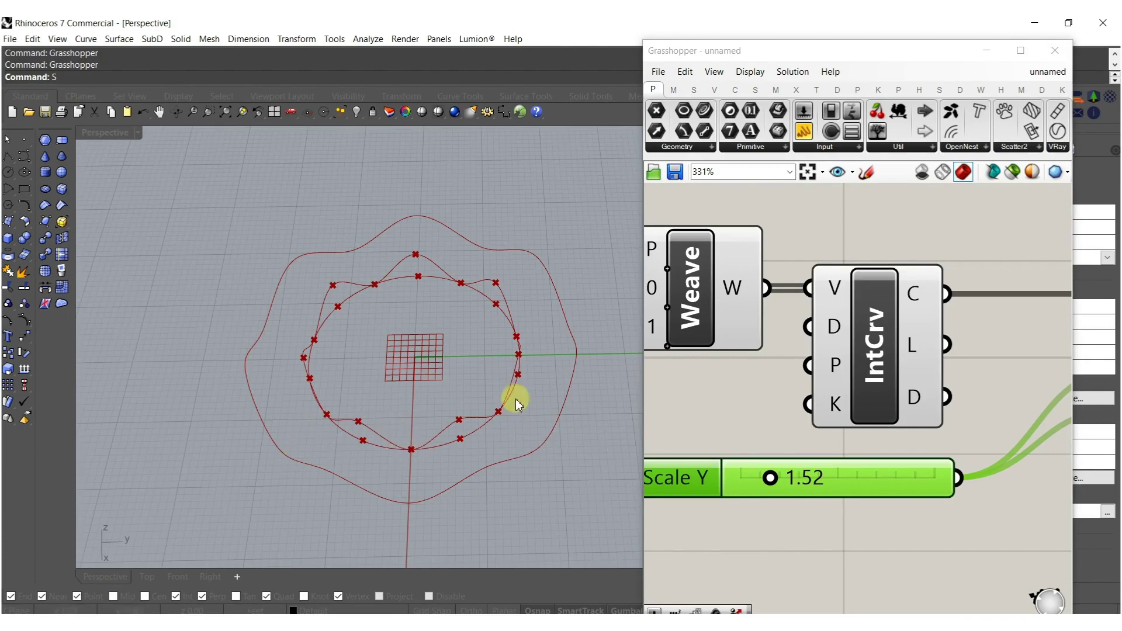
- Add a Loft component and loft between the Scale NU geometry and the original interpolated curve
{"action": "scroll", "coordinate": [791, 426], "scroll_direction": "down", "scroll_amount": 8}
{"action": "double_click", "coordinate": [898, 380]}
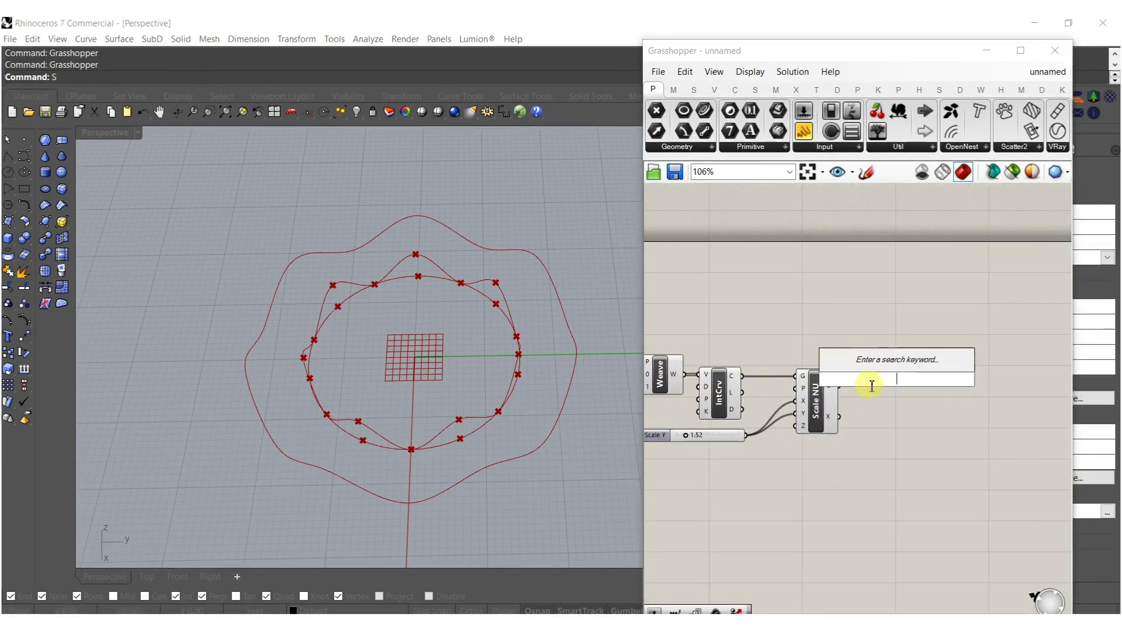
{"action": "type", "text": "loft"}
{"action": "key", "text": "Return"}
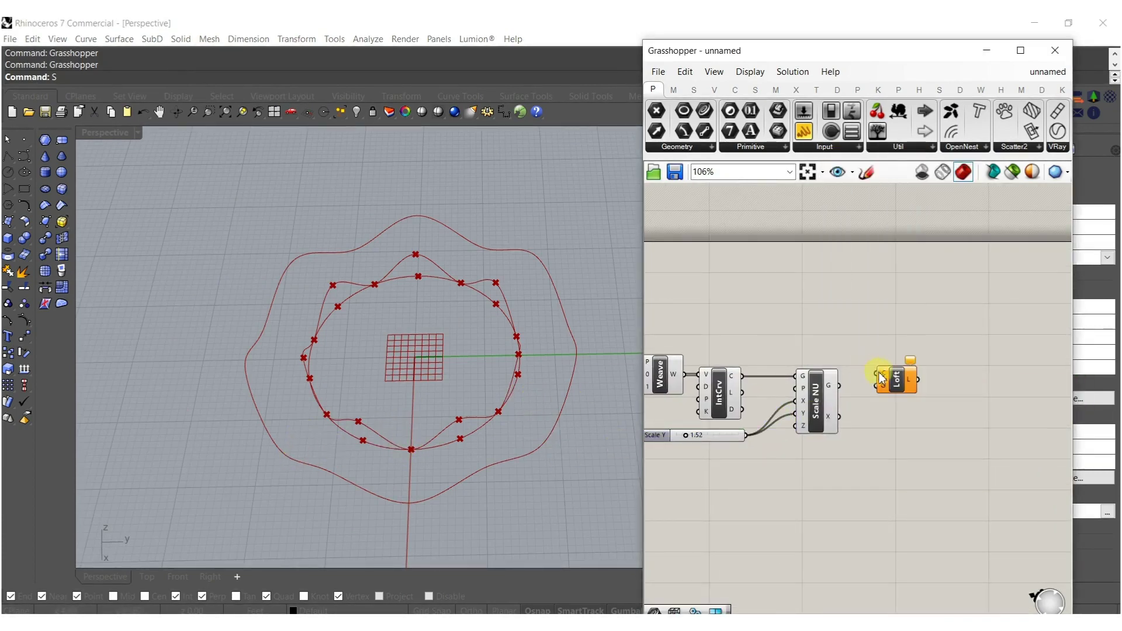
{"action": "left_click", "coordinate": [830, 393]}
{"action": "left_click_drag", "start_coordinate": [881, 372], "coordinate": [739, 378], "text": "shift"}
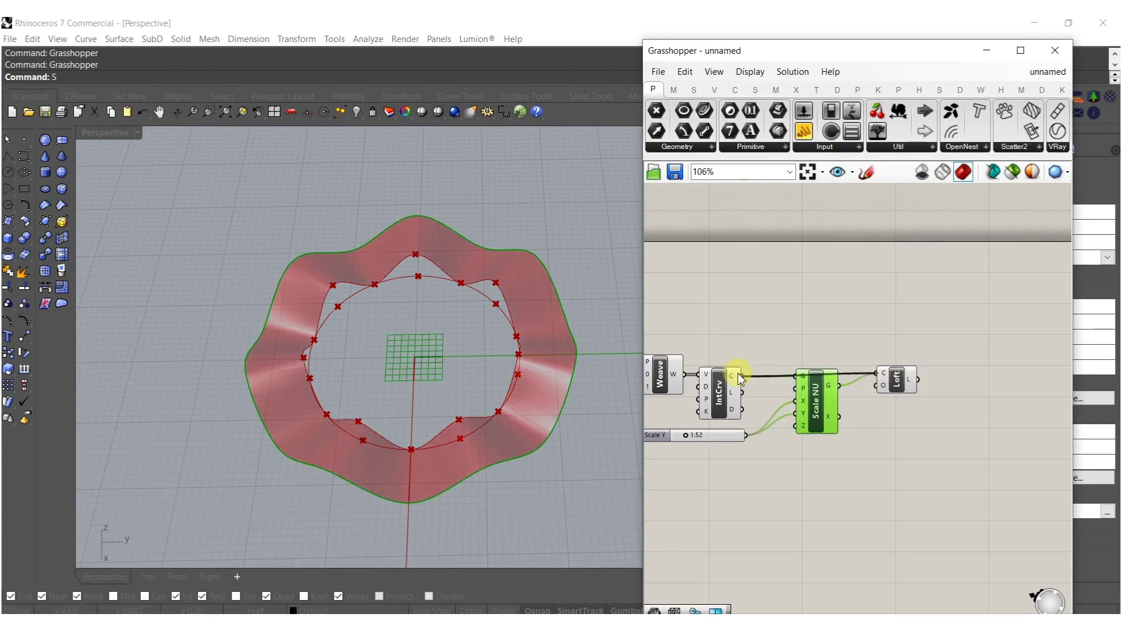
{"action": "left_click", "coordinate": [894, 377]}
{"action": "right_click_drag", "start_coordinate": [485, 379], "coordinate": [446, 466]}
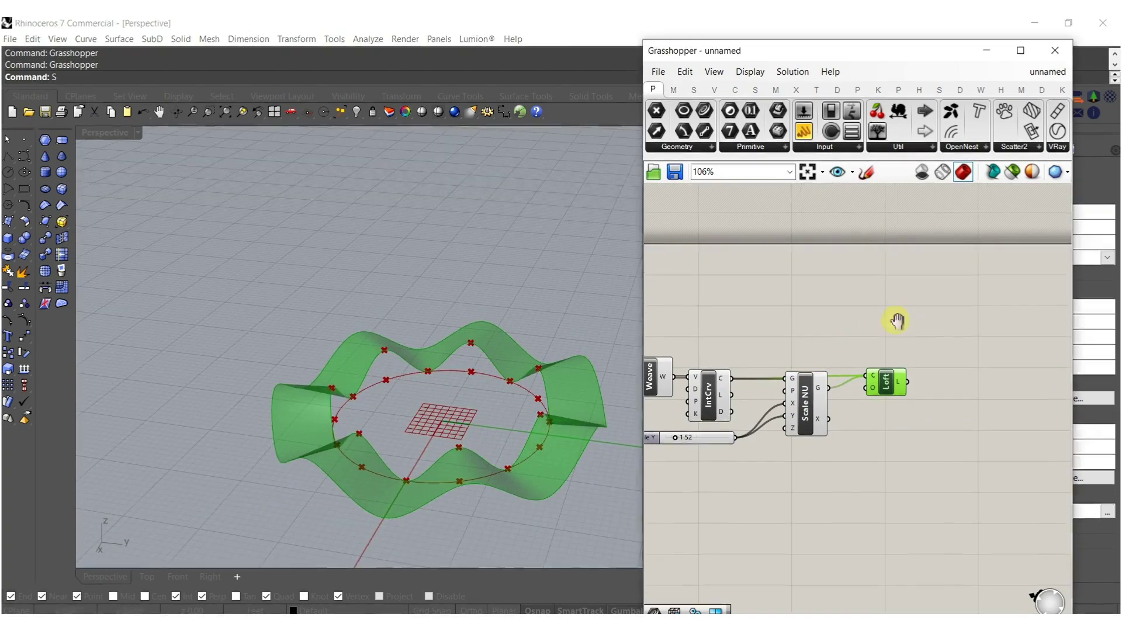
- Place LunchBox's hexagon cells component on the canvas and wire the loft surface to its Srf input
{"action": "double_click", "coordinate": [885, 50]}
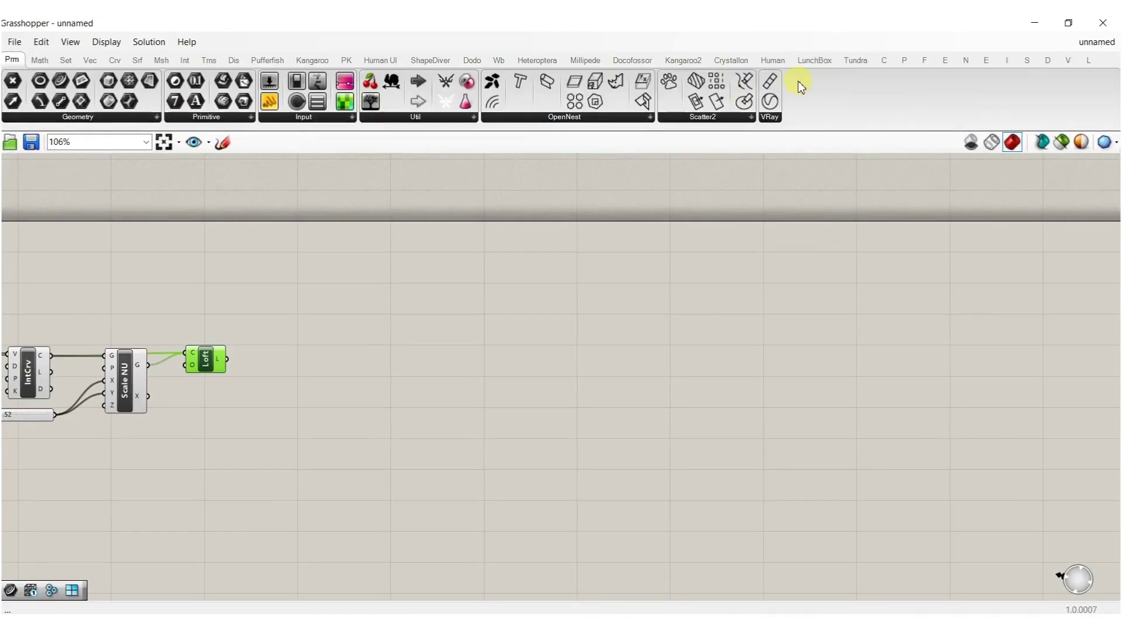
{"action": "left_click", "coordinate": [818, 65]}
{"action": "double_click", "coordinate": [777, 24]}
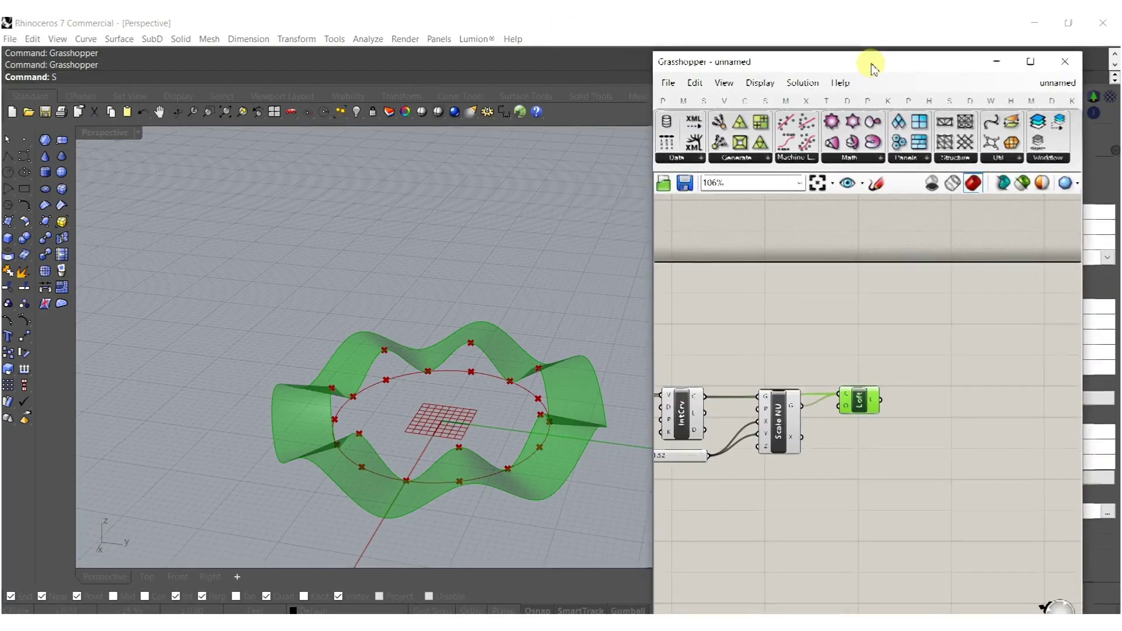
{"action": "right_click_drag", "start_coordinate": [922, 307], "coordinate": [840, 309]}
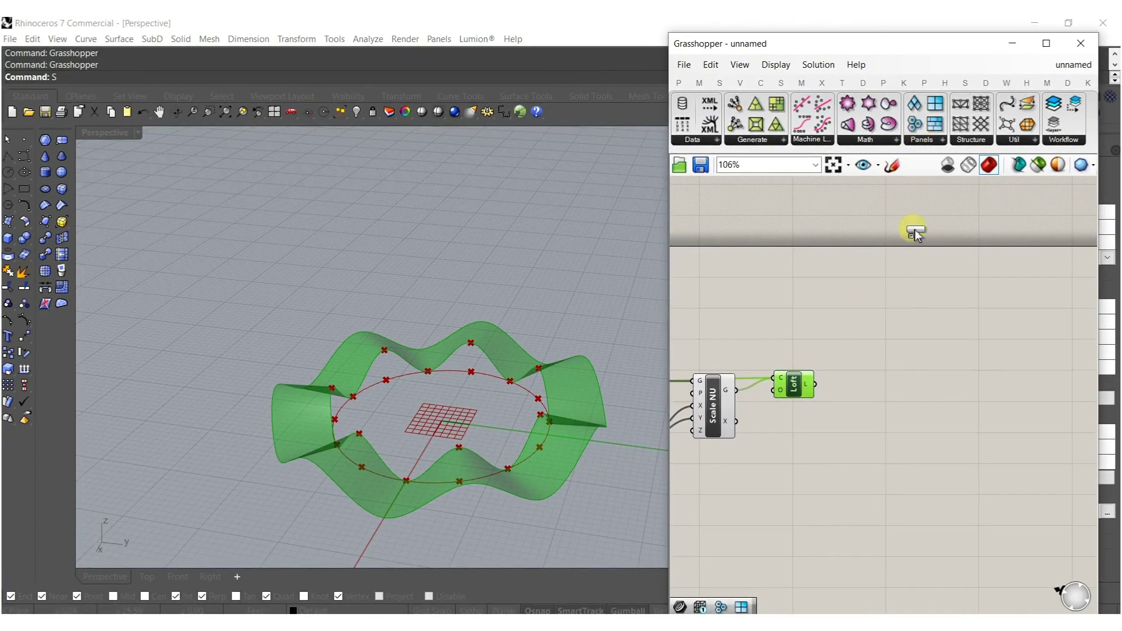
{"action": "left_click_drag", "start_coordinate": [882, 390], "coordinate": [953, 434]}
- Create two number sliders with a value of 15 and wire them to the Hex component's U and V inputs
{"action": "scroll", "coordinate": [847, 382], "scroll_direction": "up", "scroll_amount": 4}
{"action": "left_click", "coordinate": [701, 489]}
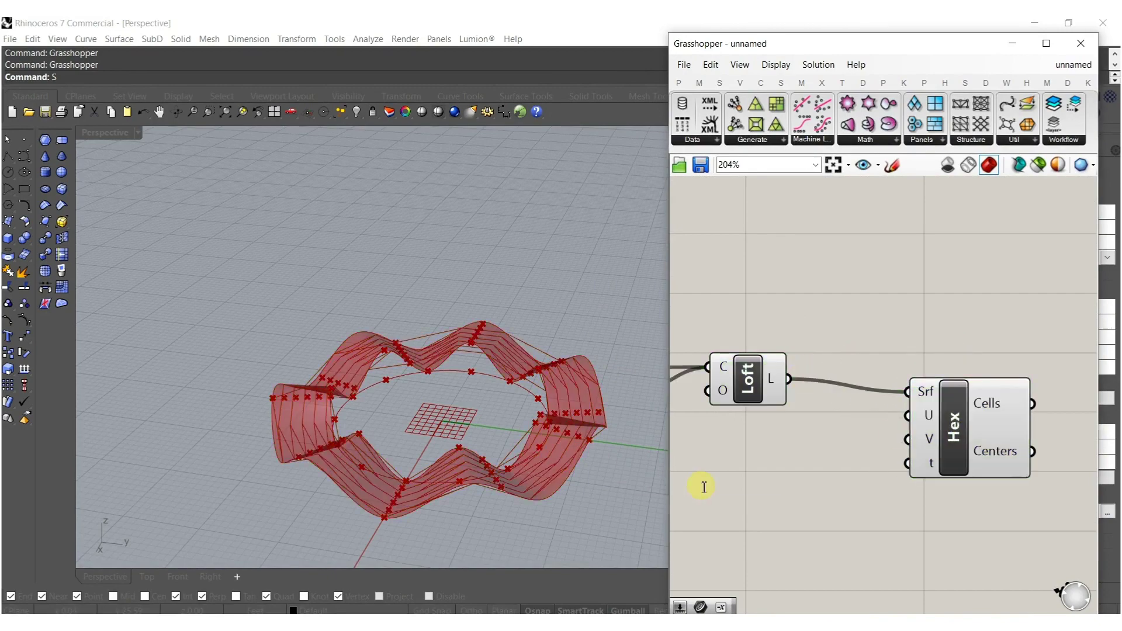
{"action": "double_click", "coordinate": [702, 485]}
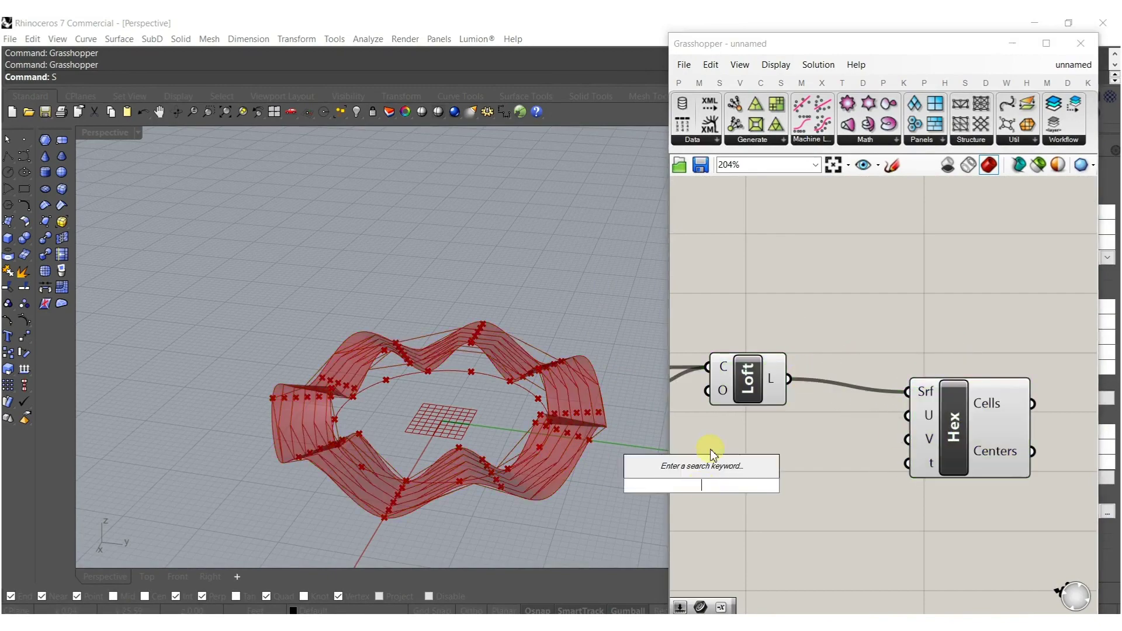
{"action": "type", "text": "15"}
{"action": "key", "text": "Return"}
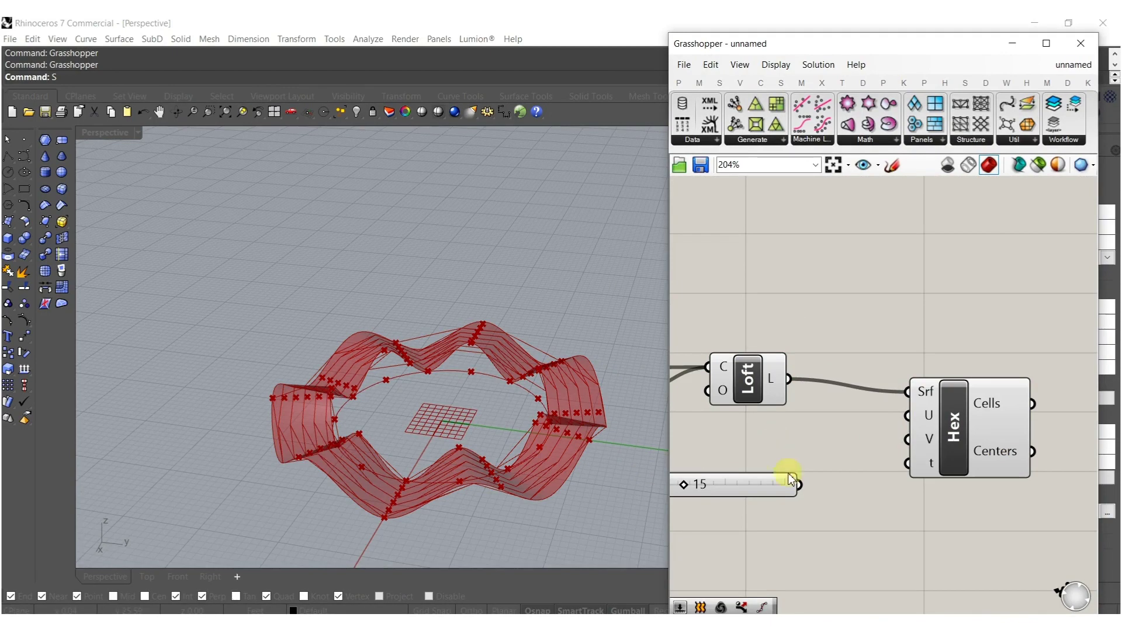
{"action": "left_click_drag", "start_coordinate": [764, 495], "coordinate": [817, 491]}
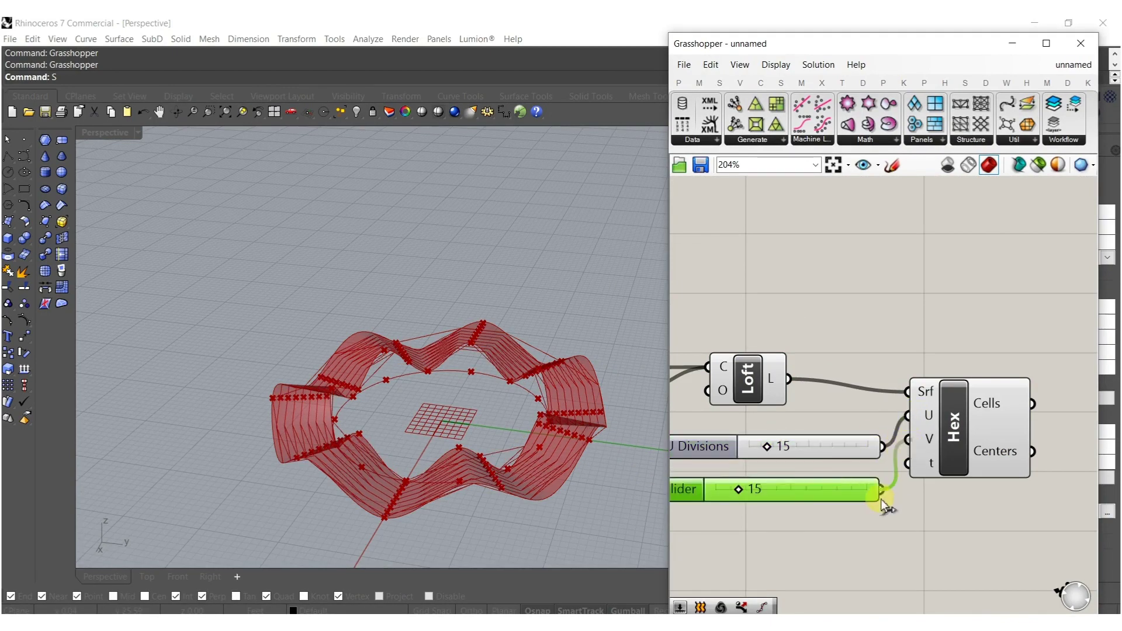
- Set the U divisions slider to 14 and the V divisions slider to 3
{"action": "scroll", "coordinate": [769, 483], "scroll_direction": "up", "scroll_amount": 3}
{"action": "left_click_drag", "start_coordinate": [756, 497], "coordinate": [735, 498]}
{"action": "mouse_move", "coordinate": [763, 417]}
{"action": "left_mouse_down"}
{"action": "mouse_move", "coordinate": [789, 413]}
{"action": "mouse_move", "coordinate": [764, 414]}
{"action": "left_mouse_up"}
- Swap the Hex division sliders so the slider of 3 feeds U and the slider of 14 feeds V
{"action": "right_click_drag", "start_coordinate": [1039, 420], "coordinate": [992, 426]}
{"action": "left_click_drag", "start_coordinate": [980, 420], "coordinate": [902, 471], "text": "ctrl"}
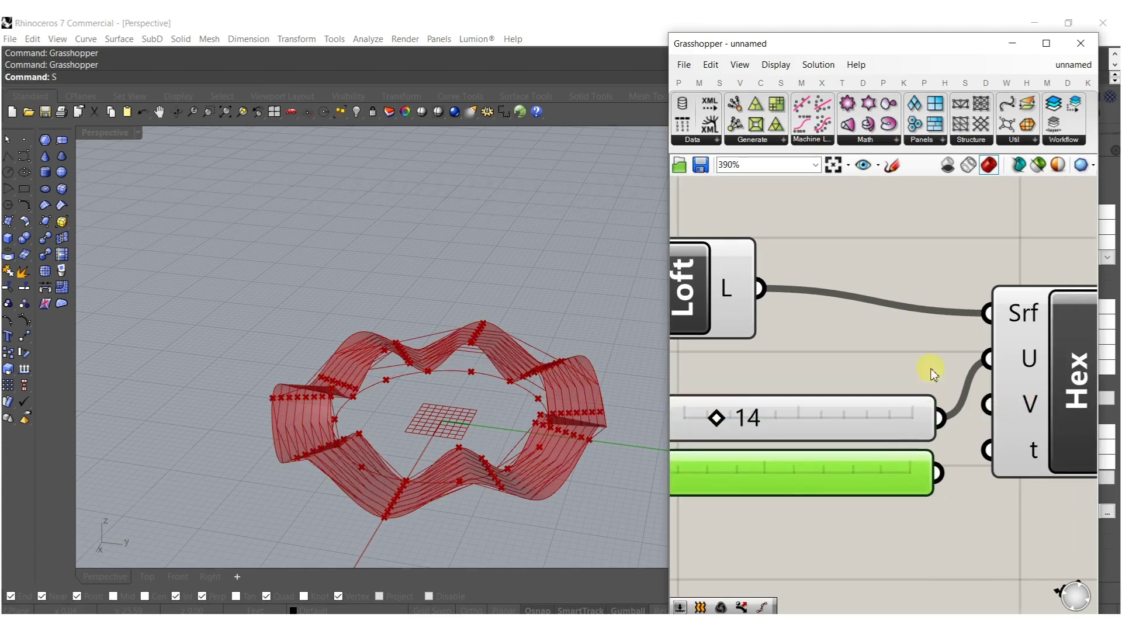
{"action": "left_click_drag", "start_coordinate": [986, 354], "coordinate": [986, 403], "text": "ctrl+shift"}
{"action": "left_click_drag", "start_coordinate": [896, 479], "coordinate": [886, 374]}
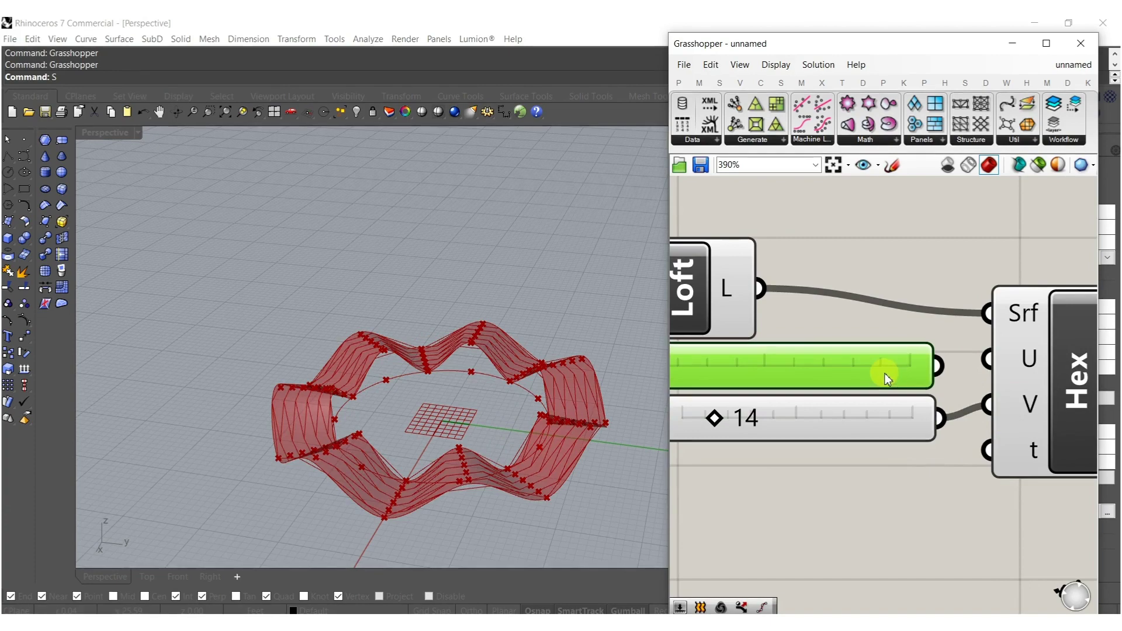
{"action": "left_click_drag", "start_coordinate": [1007, 359], "coordinate": [938, 366]}
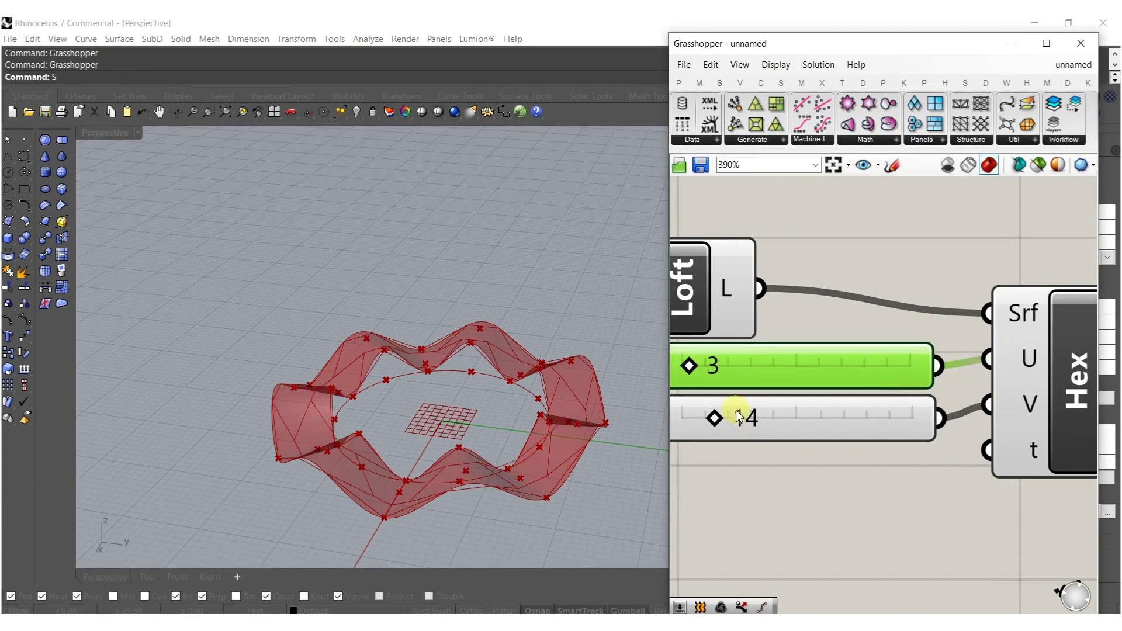
- Set the V divisions slider to 49 and view the hexagonal cells around the whole ring
{"action": "left_click_drag", "start_coordinate": [716, 419], "coordinate": [796, 430]}
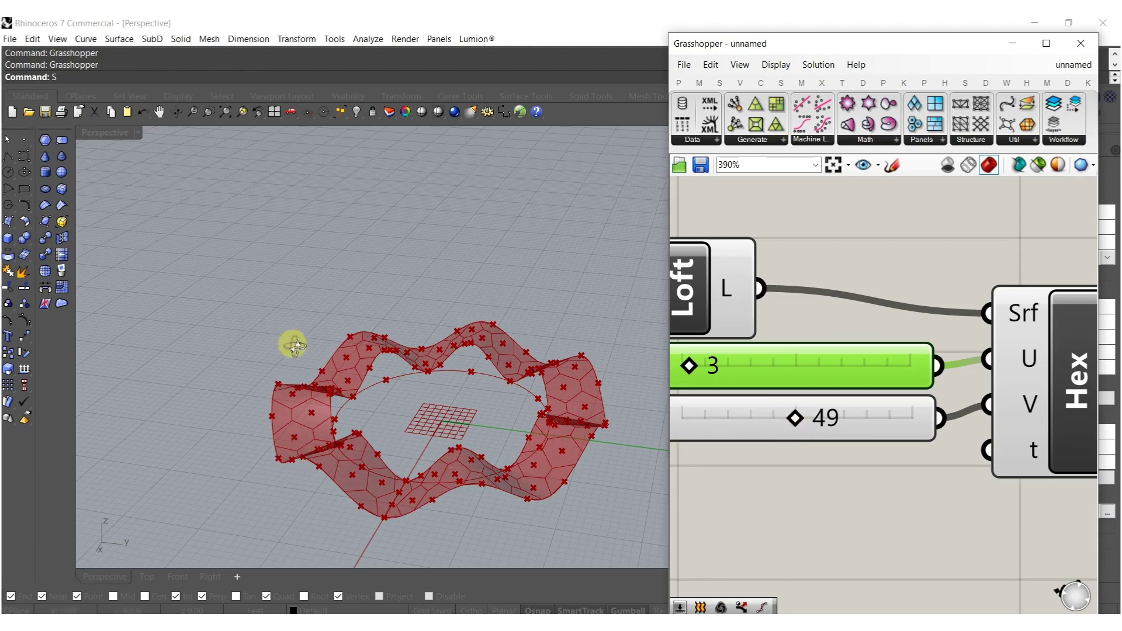
{"action": "right_click_drag", "start_coordinate": [293, 340], "coordinate": [349, 420]}
{"action": "right_click_drag", "start_coordinate": [504, 386], "coordinate": [458, 318], "text": "shift"}
- Turn off the preview of the Loft component
{"action": "scroll", "coordinate": [869, 450], "scroll_direction": "down", "scroll_amount": 4}
{"action": "left_click_drag", "start_coordinate": [855, 490], "coordinate": [795, 290]}
{"action": "middle_click", "coordinate": [815, 368]}
{"action": "left_click", "coordinate": [868, 321]}
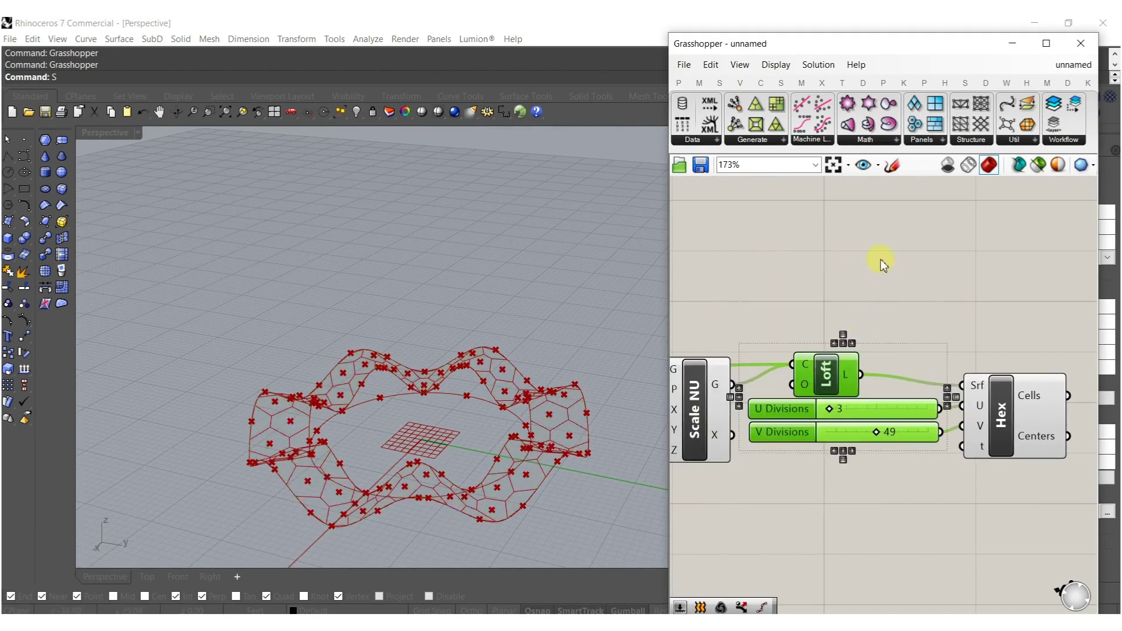
{"action": "left_click", "coordinate": [877, 270]}
- Turn off the preview of all components upstream of the Loft, including the circle, moved points, and wavy curves
{"action": "right_click_drag", "start_coordinate": [778, 336], "coordinate": [851, 338]}
{"action": "left_click_drag", "start_coordinate": [832, 286], "coordinate": [736, 453]}
{"action": "scroll", "coordinate": [813, 403], "scroll_direction": "down", "scroll_amount": 5}
{"action": "left_click_drag", "start_coordinate": [819, 446], "coordinate": [687, 319]}
{"action": "right_click_drag", "start_coordinate": [787, 383], "coordinate": [985, 374]}
{"action": "left_click_drag", "start_coordinate": [872, 342], "coordinate": [742, 431], "text": "shift"}
{"action": "middle_click", "coordinate": [831, 390]}
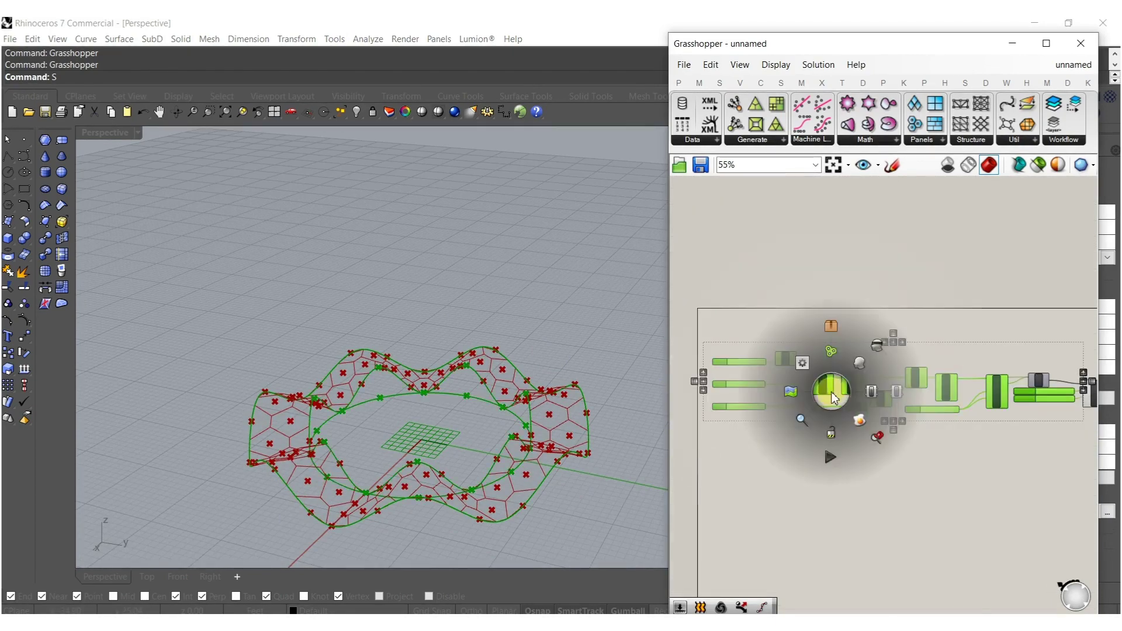
{"action": "left_click", "coordinate": [871, 347]}
- Move the U and V division sliders slightly further below the Loft component
{"action": "scroll", "coordinate": [814, 489], "scroll_direction": "up", "scroll_amount": 3}
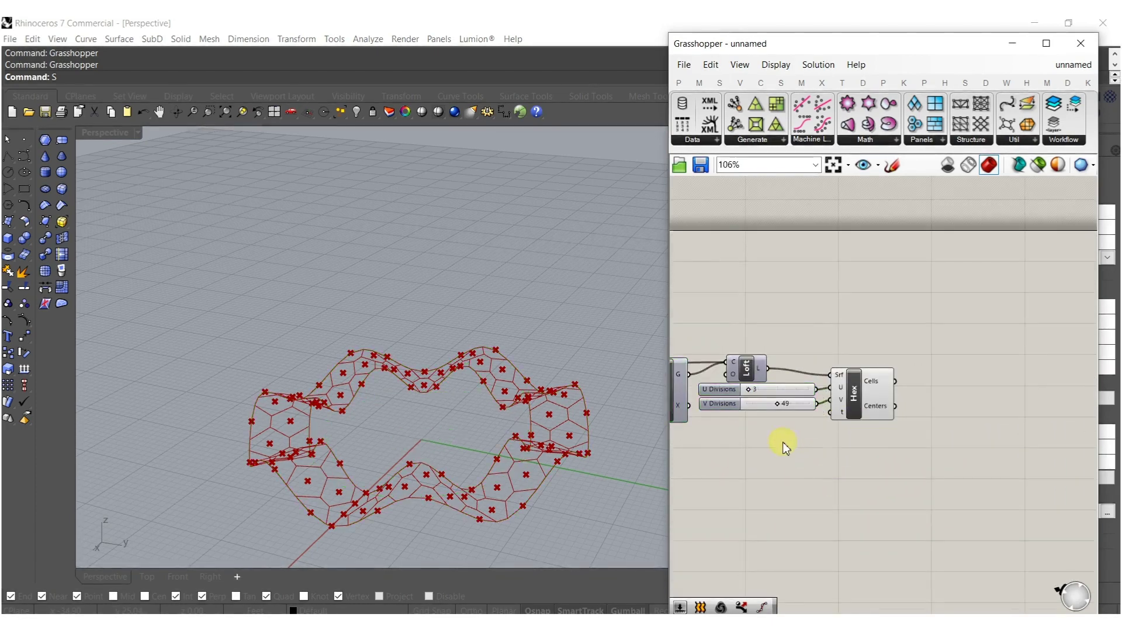
{"action": "left_click_drag", "start_coordinate": [795, 443], "coordinate": [726, 406]}
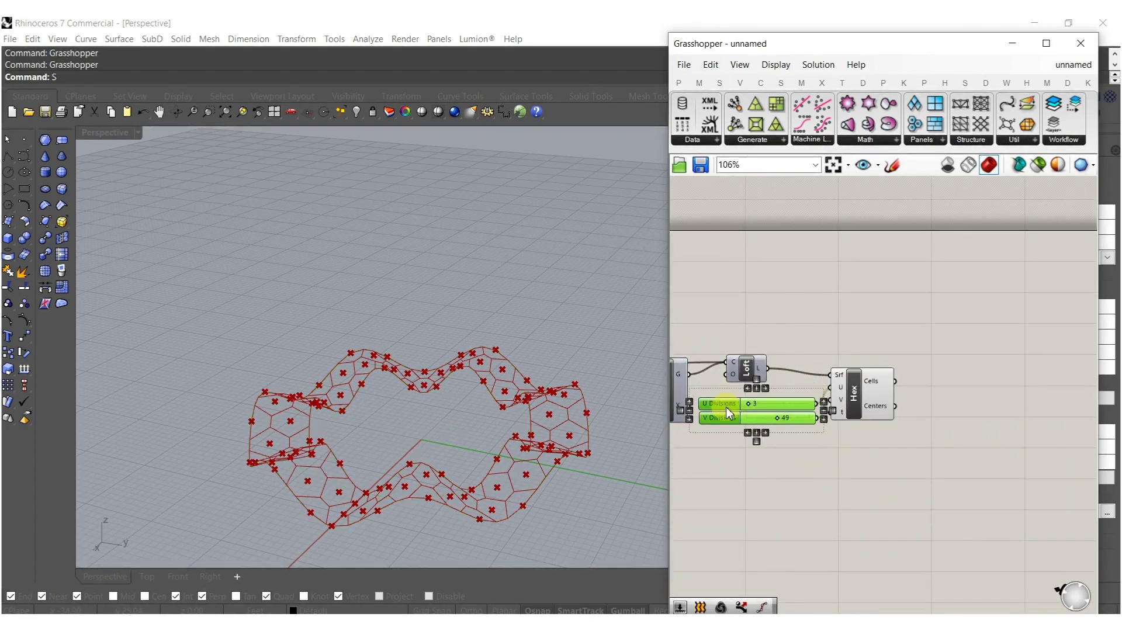
- Add a Move component after Hex and wire the cell centers to its geometry input
{"action": "right_click_drag", "start_coordinate": [804, 438], "coordinate": [754, 438]}
{"action": "double_click", "coordinate": [939, 408]}
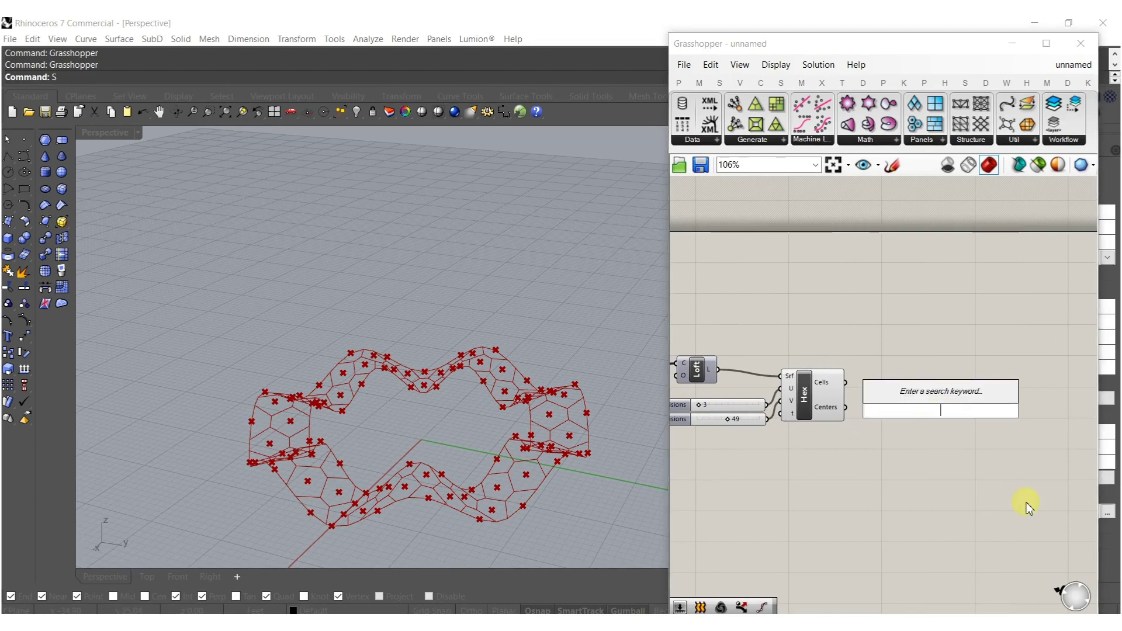
{"action": "type", "text": "move"}
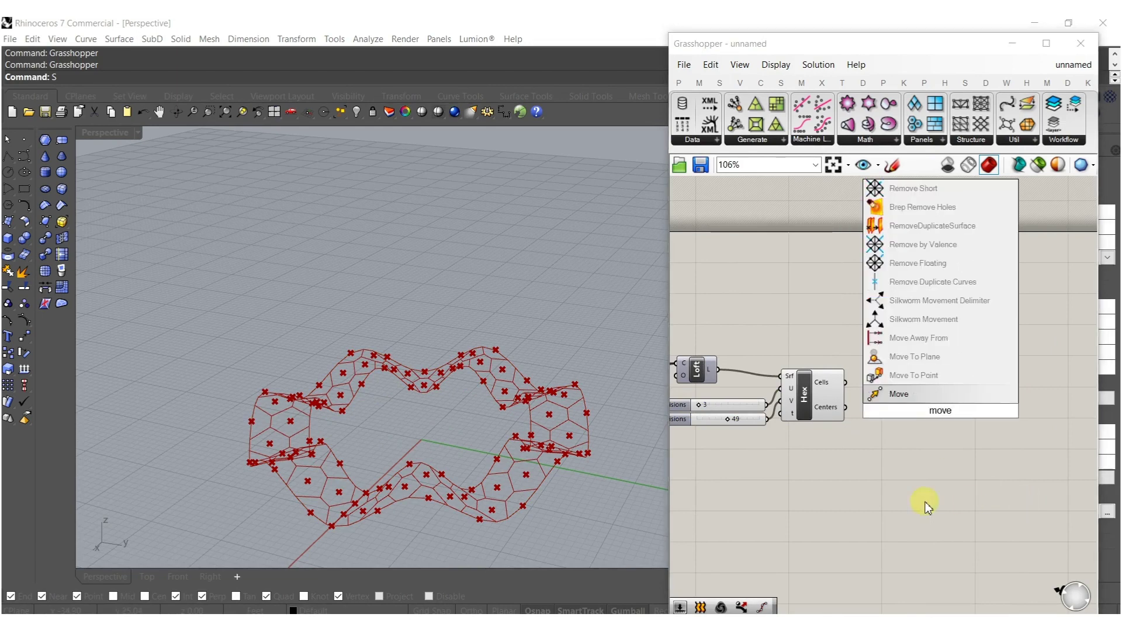
{"action": "left_click", "coordinate": [912, 394]}
{"action": "scroll", "coordinate": [923, 403], "scroll_direction": "up", "scroll_amount": 3}
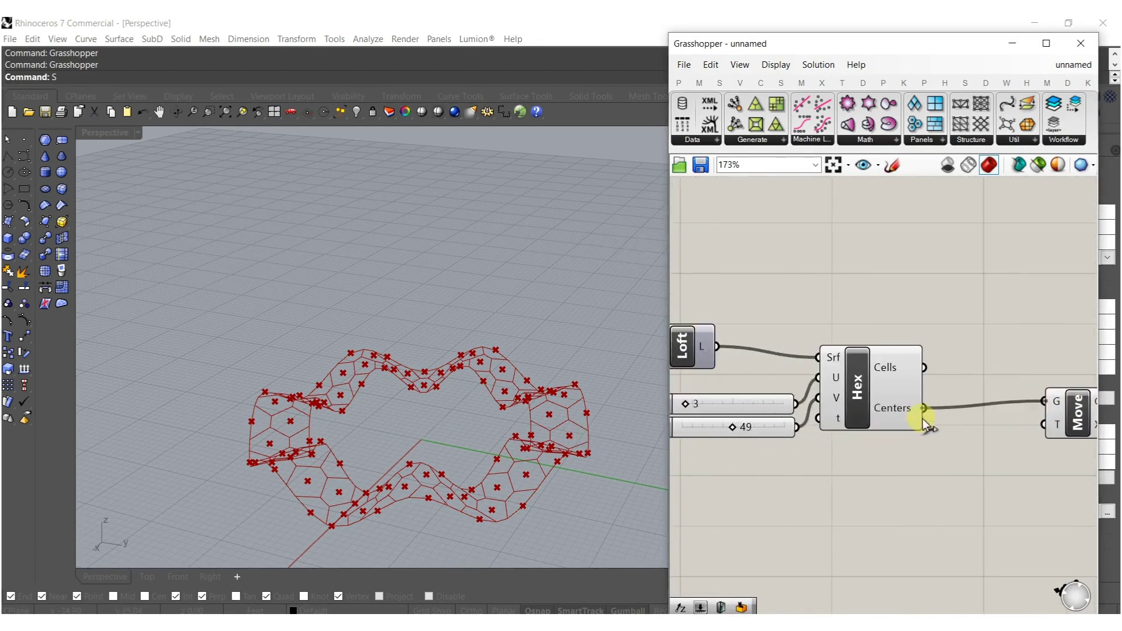
{"action": "left_click_drag", "start_coordinate": [923, 419], "coordinate": [923, 416]}
- Place a Random component below the Hex component
{"action": "right_click_drag", "start_coordinate": [931, 467], "coordinate": [887, 469]}
{"action": "double_click", "coordinate": [894, 468]}
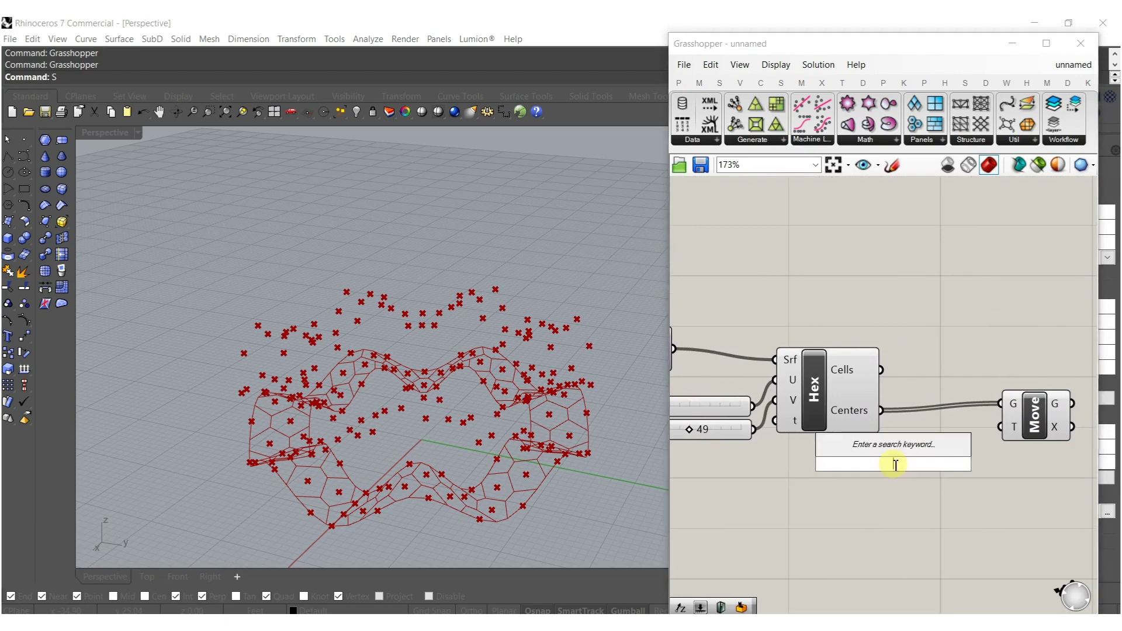
{"action": "type", "text": "ran"}
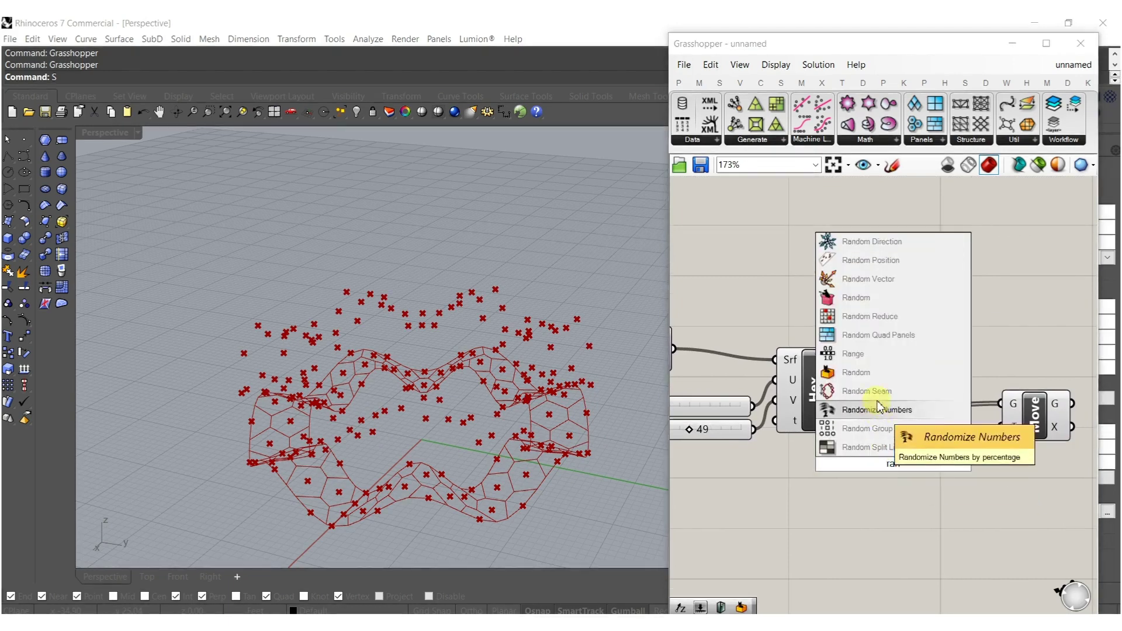
{"action": "left_click", "coordinate": [865, 372]}
{"action": "left_click_drag", "start_coordinate": [853, 475], "coordinate": [840, 475]}
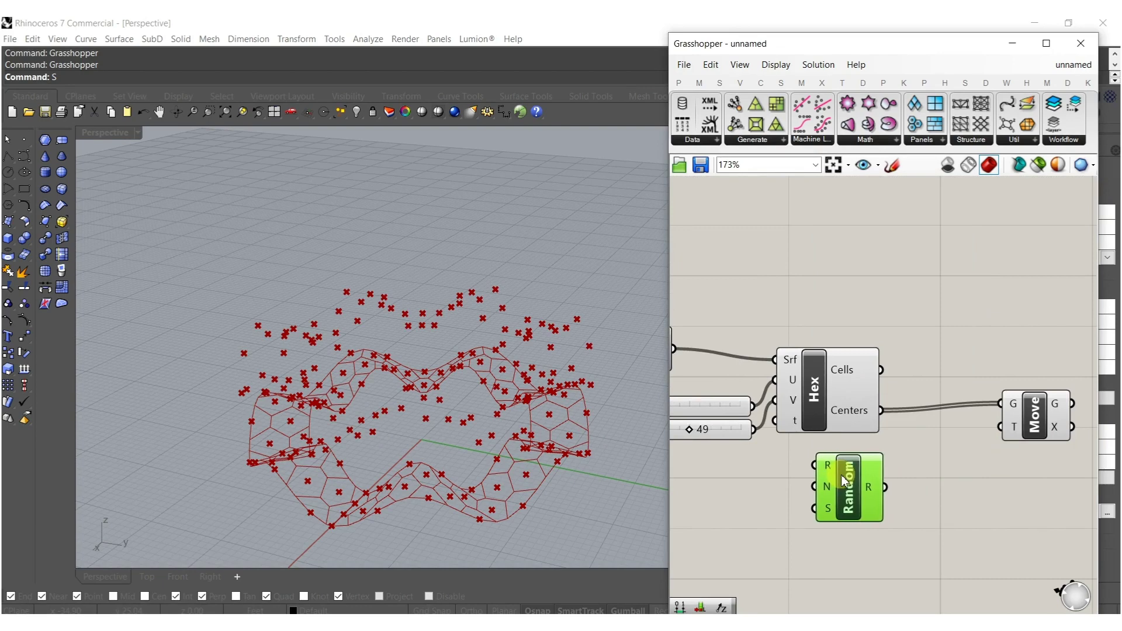
{"action": "left_click", "coordinate": [915, 482]}
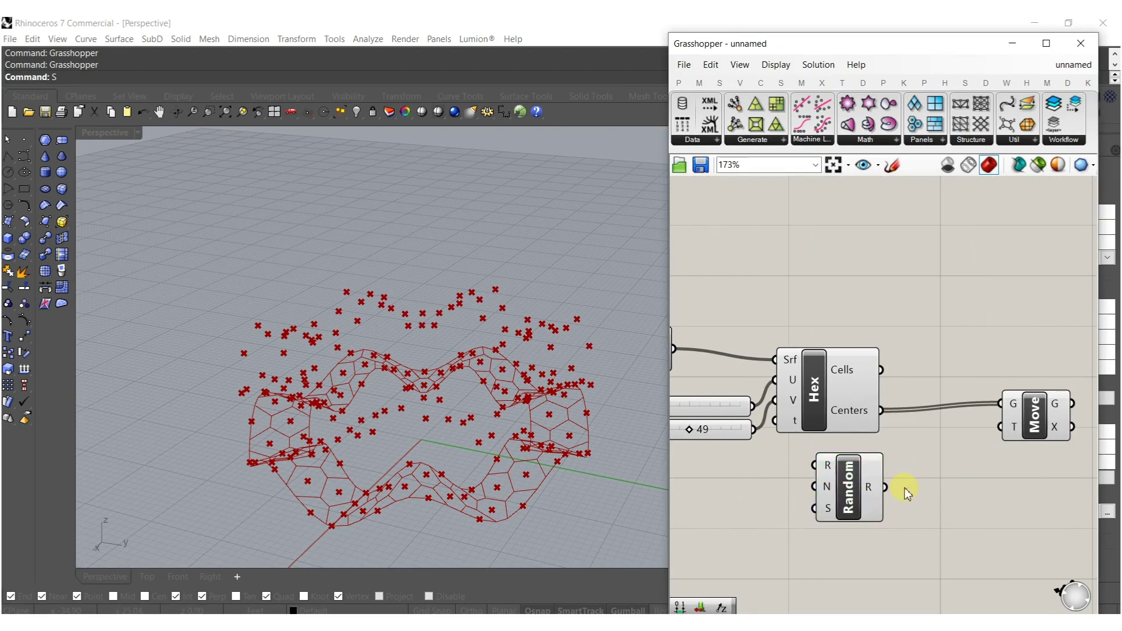
- Add a Unit Z component, feed it the Random output, and wire its vector to Move's T input
{"action": "double_click", "coordinate": [959, 485]}
{"action": "type", "text": "z"}
{"action": "left_click", "coordinate": [930, 467]}
{"action": "left_click_drag", "start_coordinate": [925, 484], "coordinate": [886, 493]}
{"action": "right_click_drag", "start_coordinate": [871, 504], "coordinate": [927, 494]}
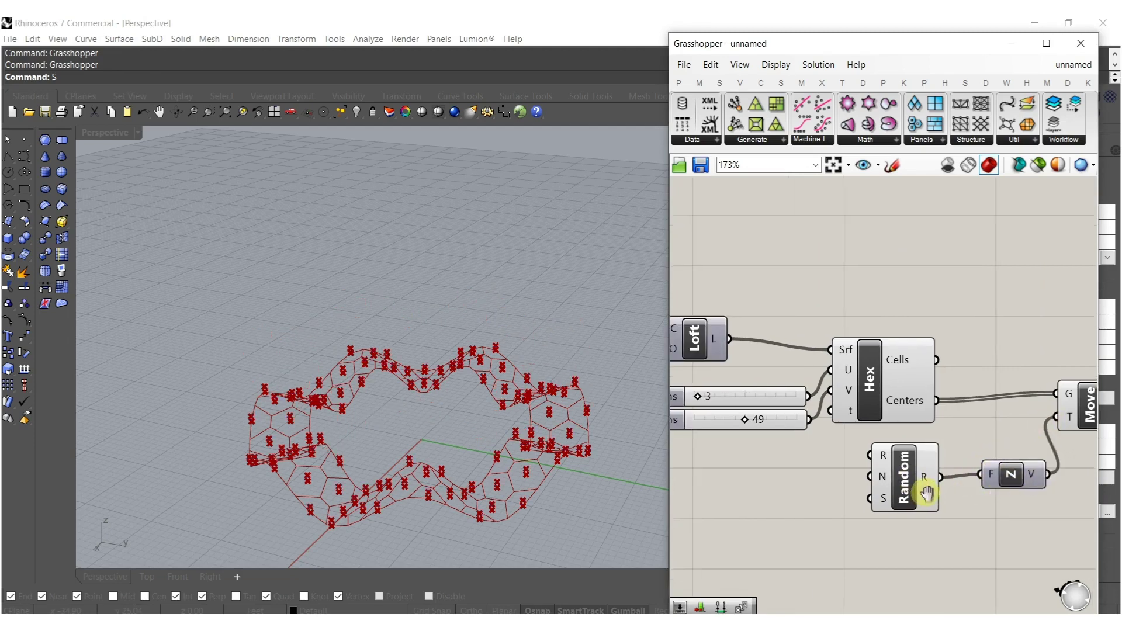
- Place a List Length component before the Random component
{"action": "double_click", "coordinate": [814, 501]}
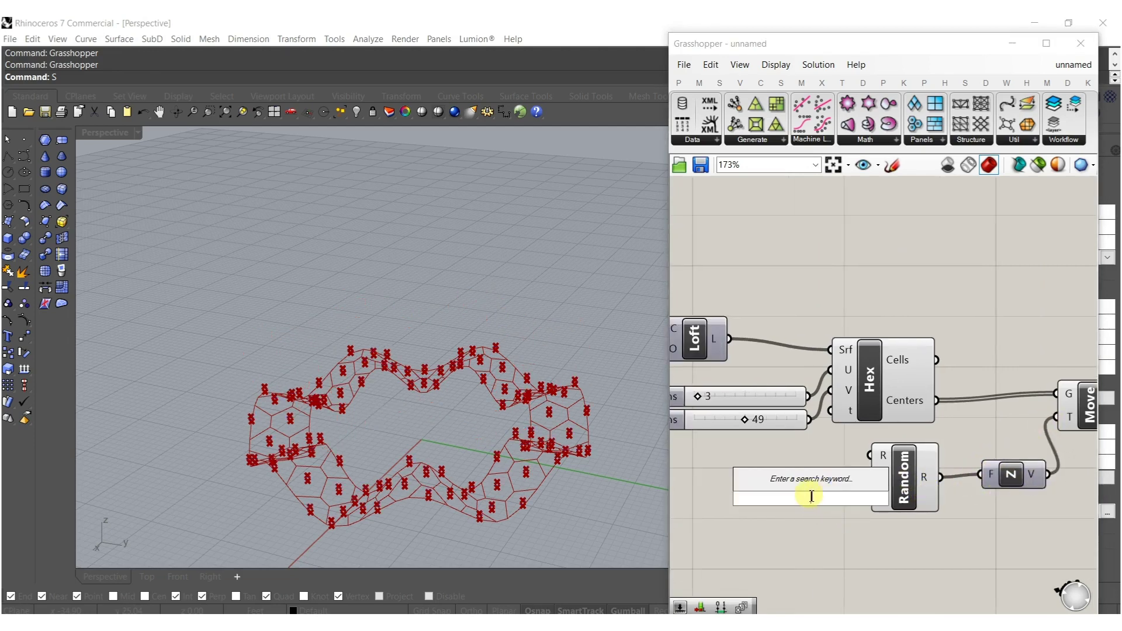
{"action": "type", "text": "l"}
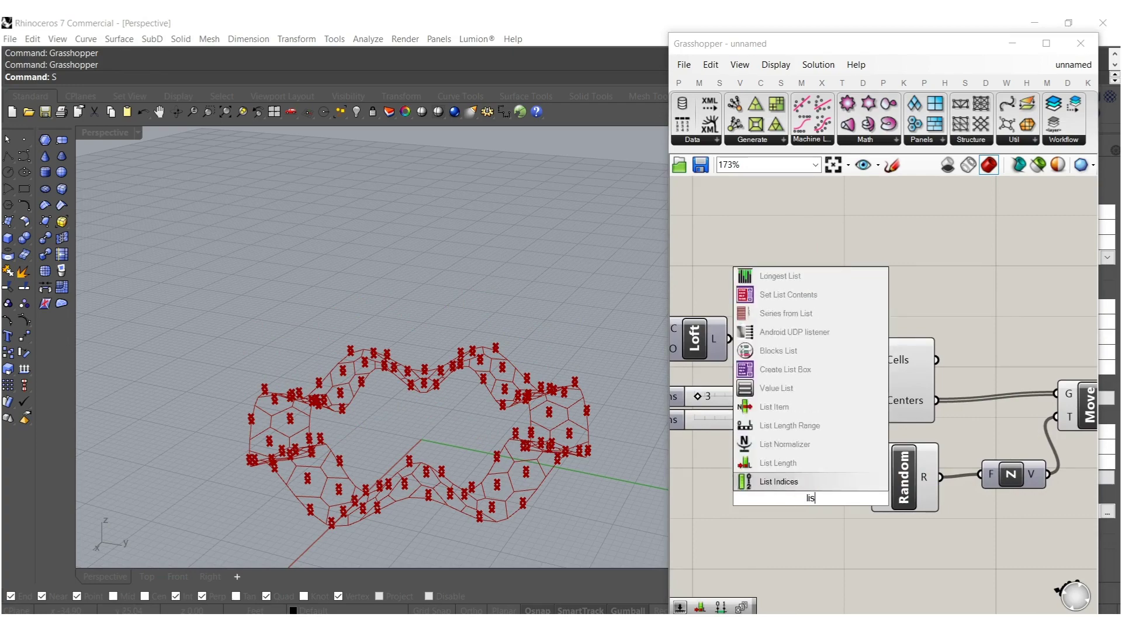
{"action": "type", "text": "ength"}
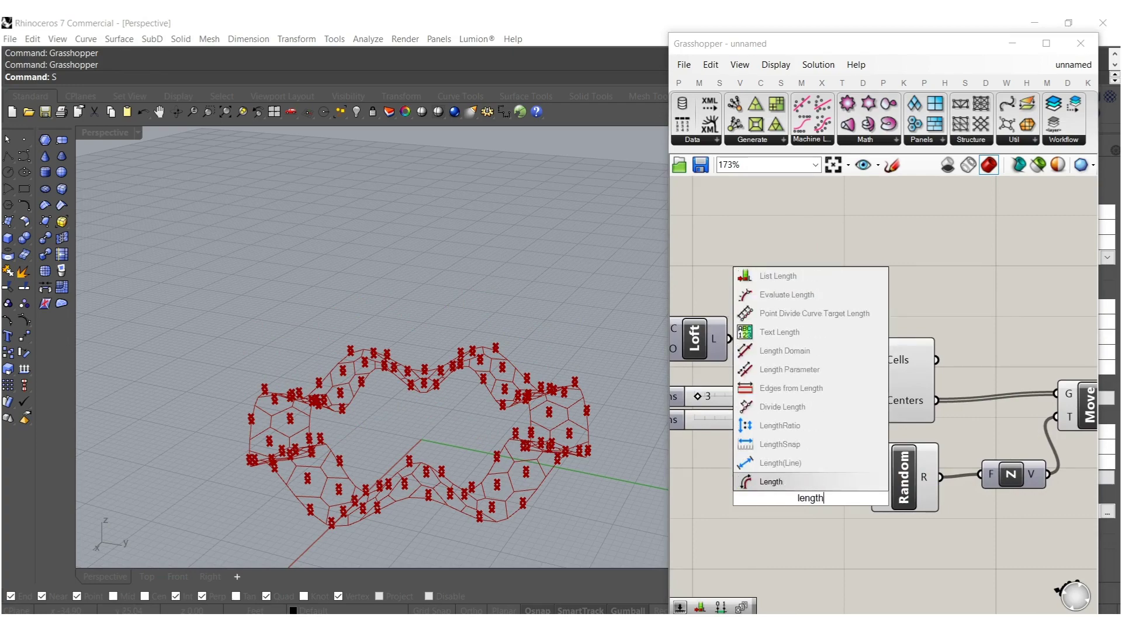
{"action": "left_click", "coordinate": [789, 279]}
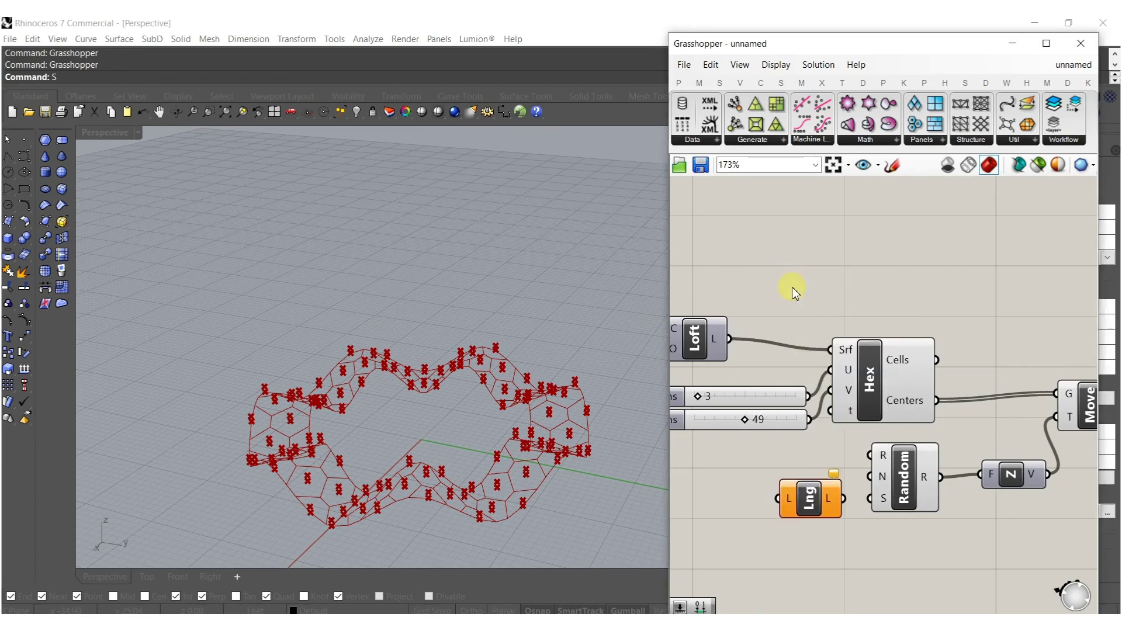
- Wire the Hex cell centers into List Length and its output into the Random component's N input
{"action": "left_click_drag", "start_coordinate": [780, 499], "coordinate": [937, 401]}
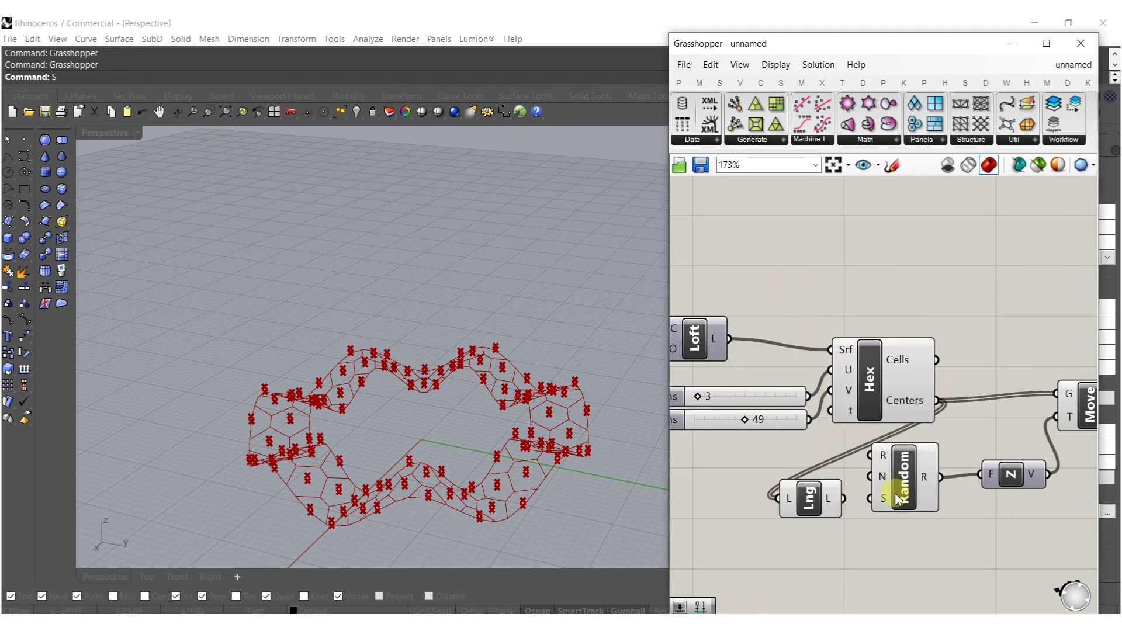
{"action": "left_click_drag", "start_coordinate": [861, 501], "coordinate": [828, 498]}
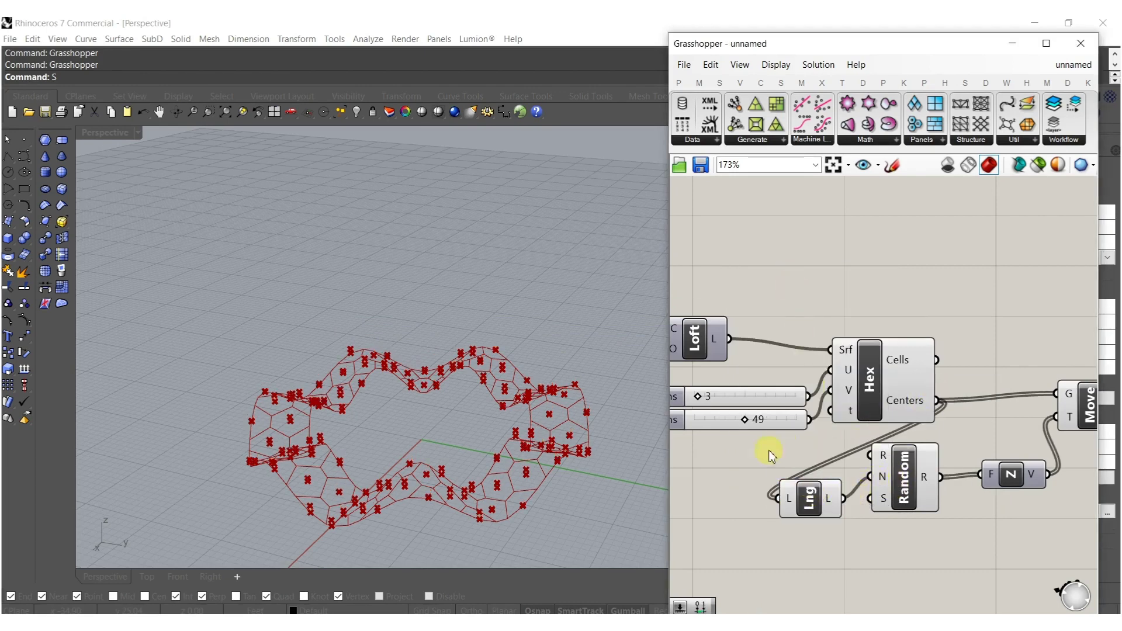
{"action": "double_click", "coordinate": [712, 470]}
{"action": "right_click", "coordinate": [755, 470]}
{"action": "left_click", "coordinate": [731, 525]}
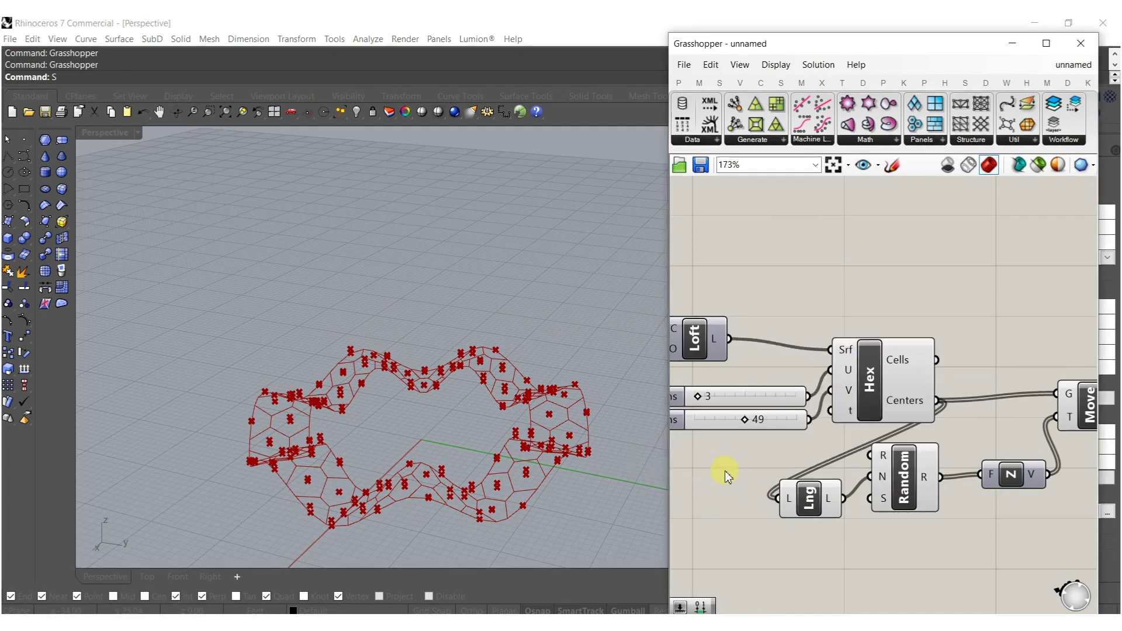
- Place a Construct Domain component before the Random component, beside List Length
{"action": "right_click_drag", "start_coordinate": [726, 472], "coordinate": [831, 474]}
{"action": "double_click", "coordinate": [833, 479]}
{"action": "type", "text": "domai"}
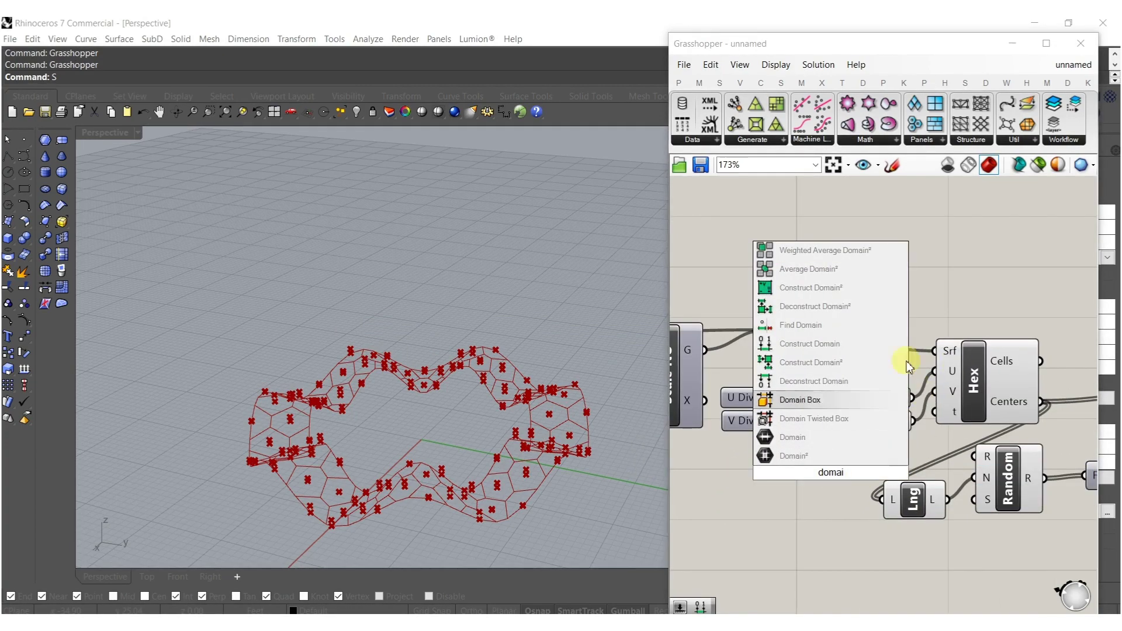
{"action": "left_click", "coordinate": [792, 363]}
- Add a 5.000 number slider for Construct Domain and duplicate it so there is one for each domain input
{"action": "double_click", "coordinate": [723, 472]}
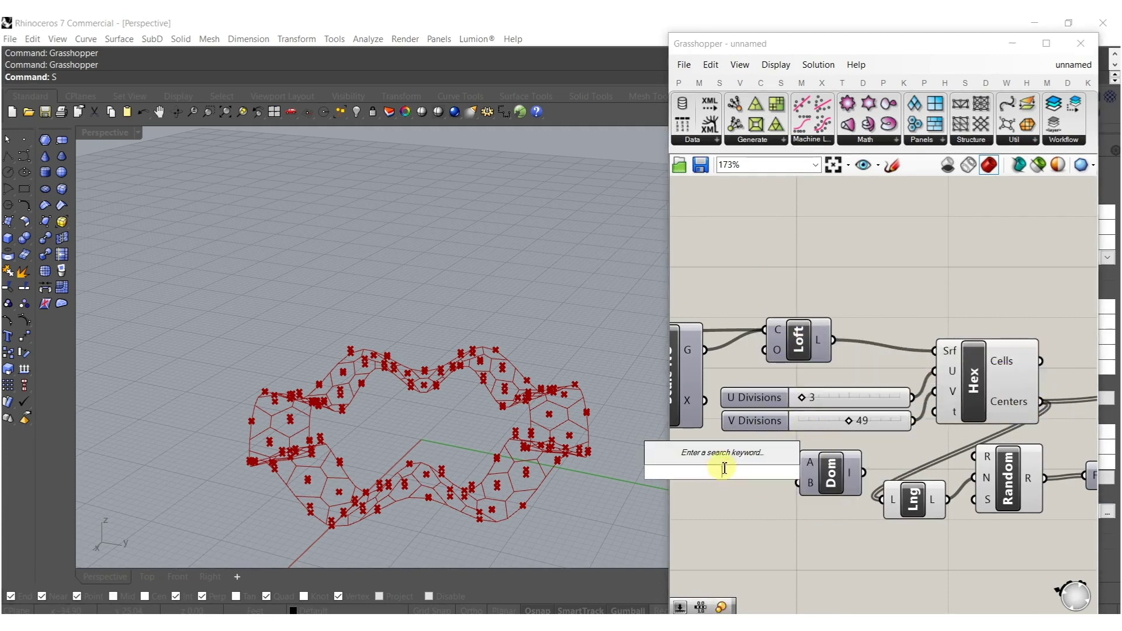
{"action": "type", "text": "5"}
{"action": "key", "text": "Return"}
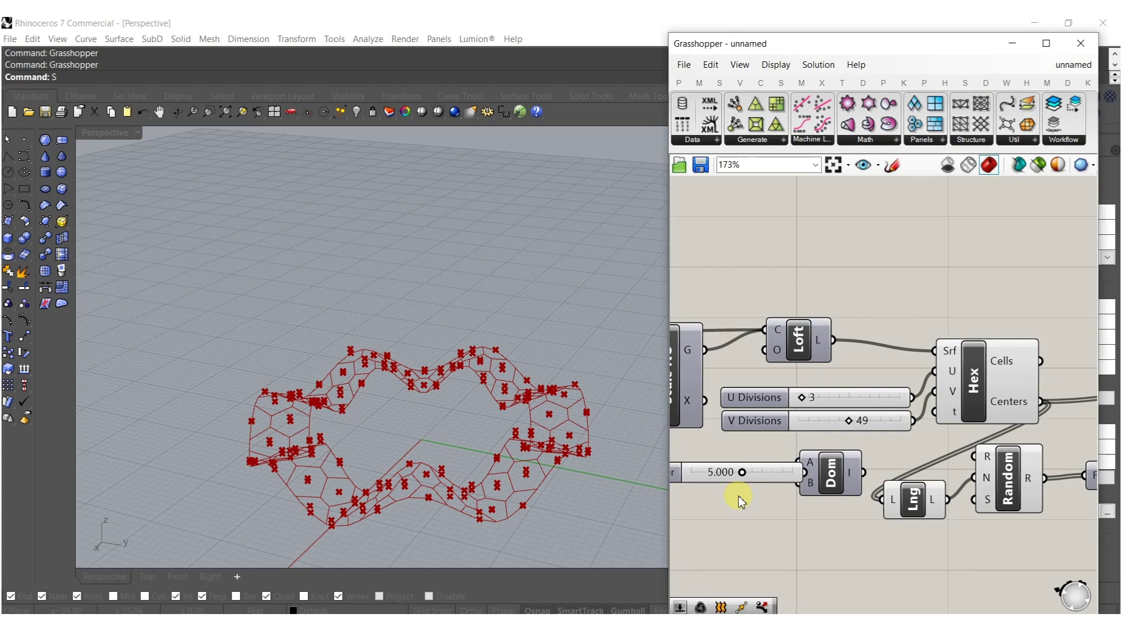
{"action": "left_click_drag", "start_coordinate": [774, 483], "coordinate": [743, 493]}
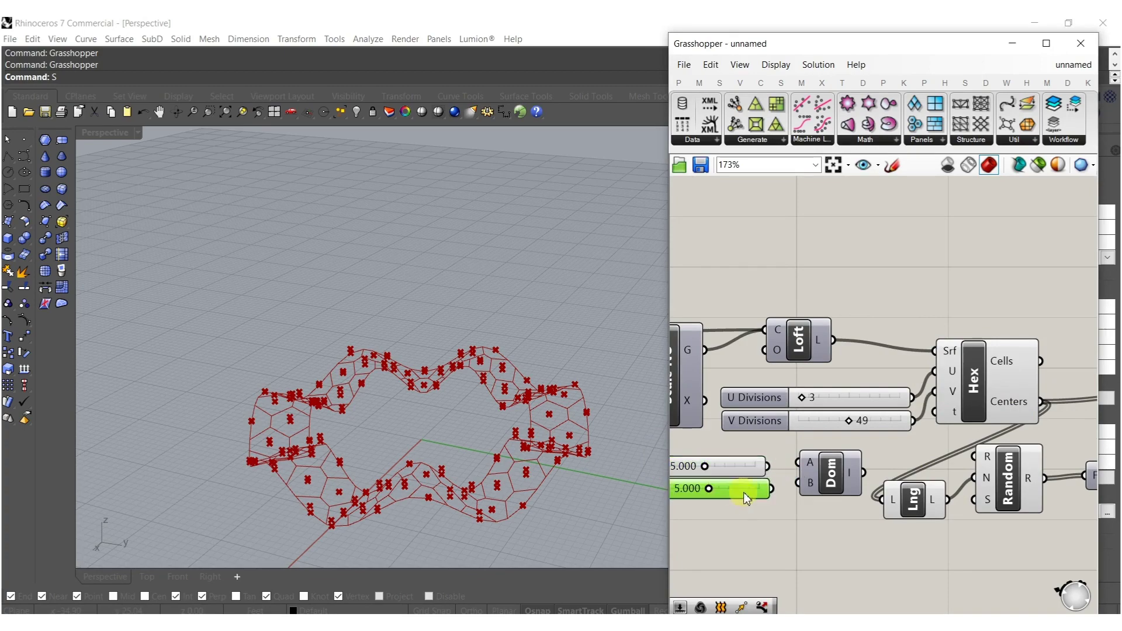
{"action": "right_click_drag", "start_coordinate": [765, 483], "coordinate": [864, 477]}
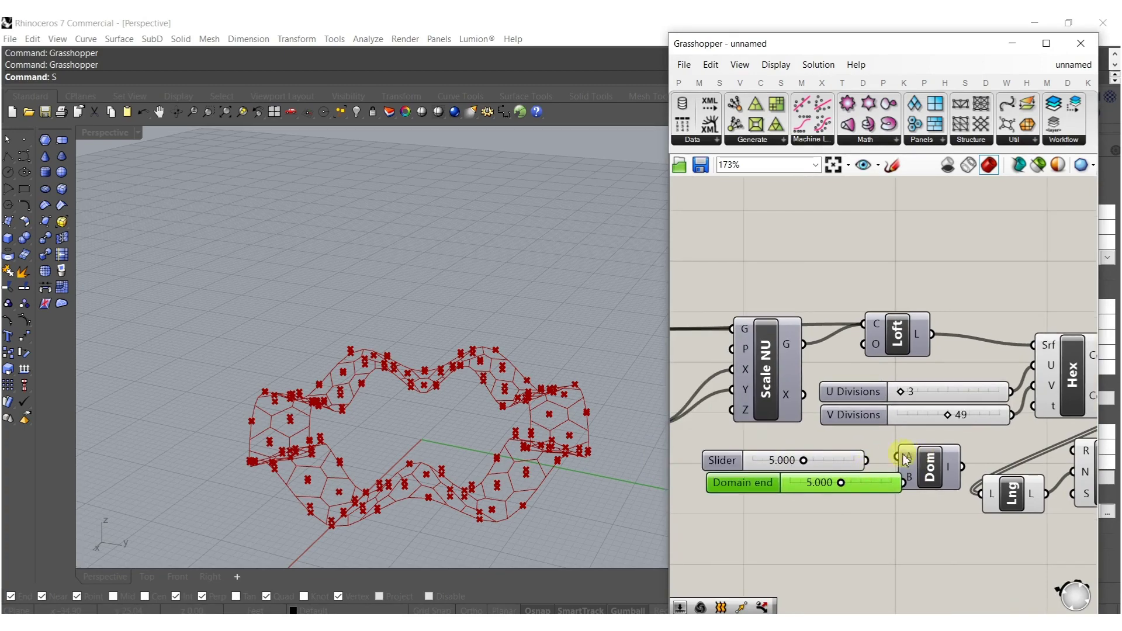
- Set the domain start to 1.047, wire the sliders into Construct Domain, and feed the domain to Random's R input
{"action": "scroll", "coordinate": [841, 464], "scroll_direction": "up", "scroll_amount": 4}
{"action": "left_click_drag", "start_coordinate": [840, 468], "coordinate": [769, 468]}
{"action": "scroll", "coordinate": [800, 453], "scroll_direction": "down", "scroll_amount": 6}
{"action": "right_click_drag", "start_coordinate": [879, 459], "coordinate": [843, 460]}
{"action": "scroll", "coordinate": [867, 458], "scroll_direction": "up", "scroll_amount": 5}
{"action": "left_click_drag", "start_coordinate": [871, 460], "coordinate": [1050, 434]}
{"action": "mouse_move", "coordinate": [841, 482]}
{"action": "left_mouse_down"}
{"action": "mouse_move", "coordinate": [881, 467]}
{"action": "mouse_move", "coordinate": [875, 451]}
{"action": "mouse_move", "coordinate": [905, 460]}
{"action": "mouse_move", "coordinate": [856, 483]}
{"action": "left_mouse_up"}
{"action": "left_click_drag", "start_coordinate": [941, 510], "coordinate": [844, 556]}
{"action": "scroll", "coordinate": [844, 556], "scroll_direction": "down", "scroll_amount": 5}
{"action": "right_click_drag", "start_coordinate": [921, 540], "coordinate": [890, 535]}
{"action": "left_click", "coordinate": [905, 541]}
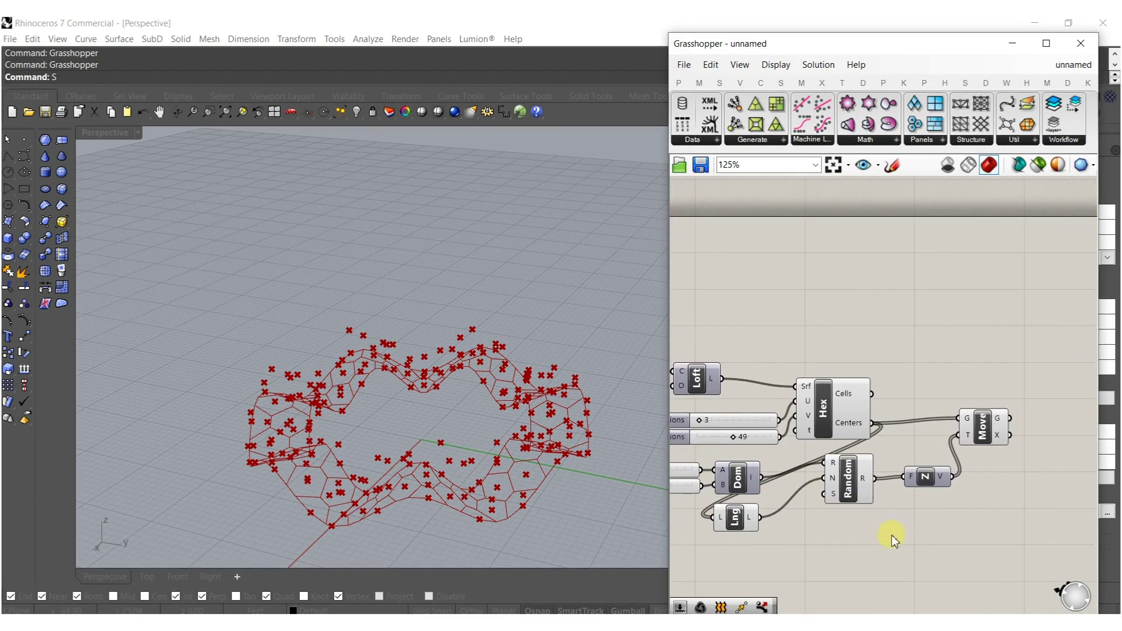
- Add an Extrude Point component after Move, with the Hex cells as base and the moved centers as points
{"action": "right_click_drag", "start_coordinate": [952, 479], "coordinate": [871, 491]}
{"action": "double_click", "coordinate": [870, 494]}
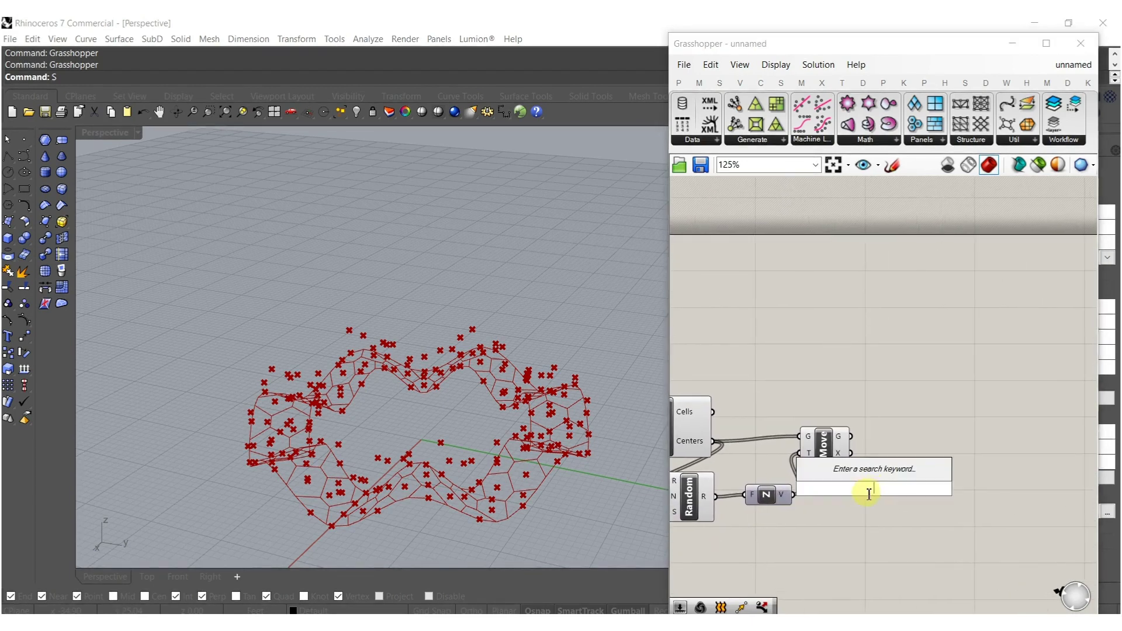
{"action": "type", "text": "extr"}
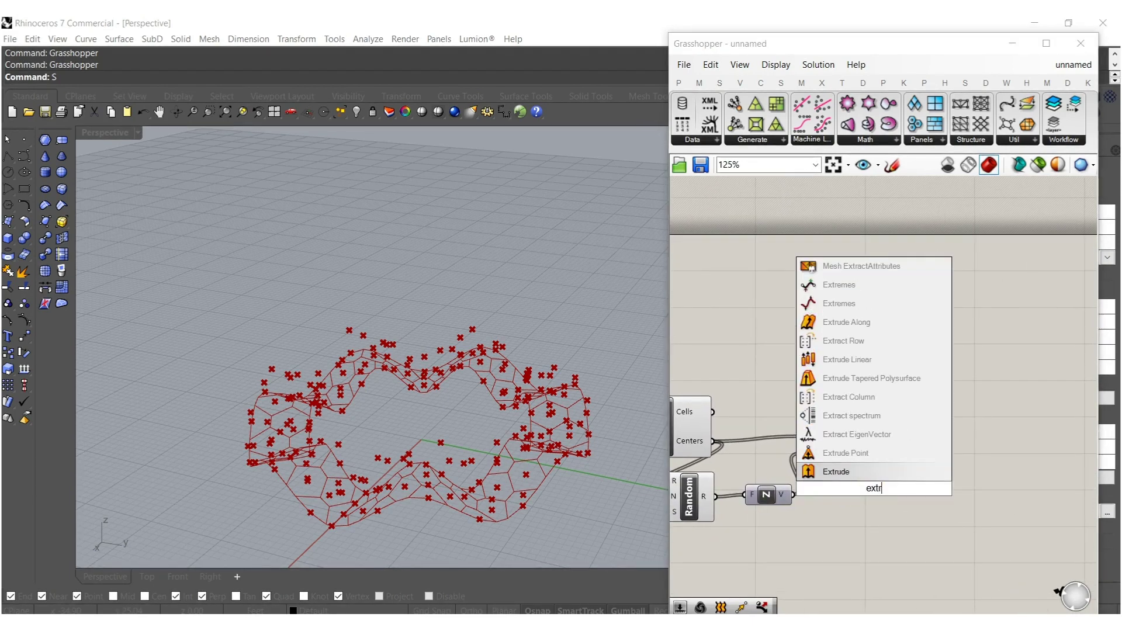
{"action": "left_click", "coordinate": [845, 453]}
{"action": "left_click_drag", "start_coordinate": [851, 481], "coordinate": [712, 413]}
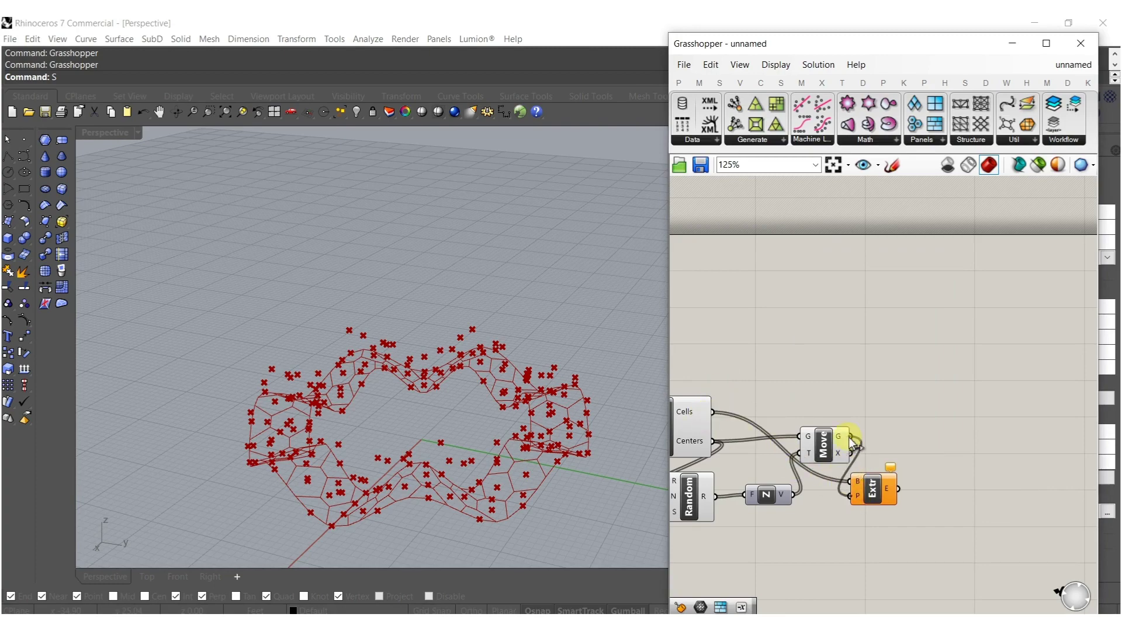
{"action": "left_click_drag", "start_coordinate": [852, 441], "coordinate": [851, 437]}
{"action": "left_click_drag", "start_coordinate": [871, 487], "coordinate": [888, 425]}
- Set the Hex U divisions to 2 and the V divisions to 30
{"action": "right_click_drag", "start_coordinate": [494, 462], "coordinate": [472, 434]}
{"action": "right_click_drag", "start_coordinate": [700, 431], "coordinate": [864, 401]}
{"action": "scroll", "coordinate": [741, 420], "scroll_direction": "up", "scroll_amount": 10}
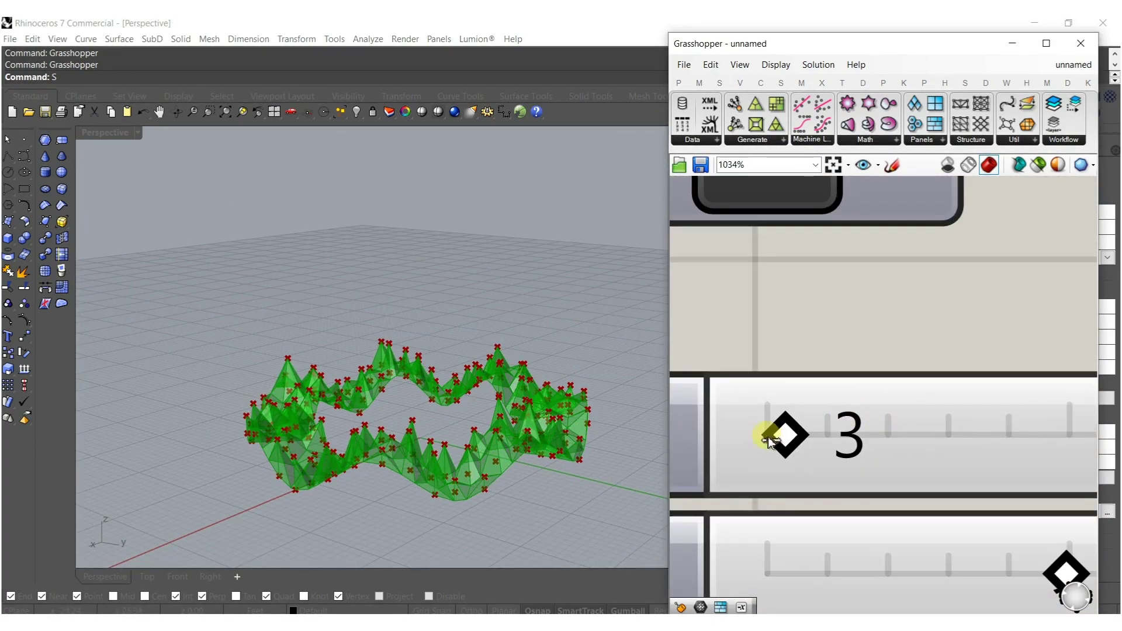
{"action": "left_click_drag", "start_coordinate": [784, 436], "coordinate": [780, 435]}
{"action": "right_click_drag", "start_coordinate": [526, 405], "coordinate": [467, 390]}
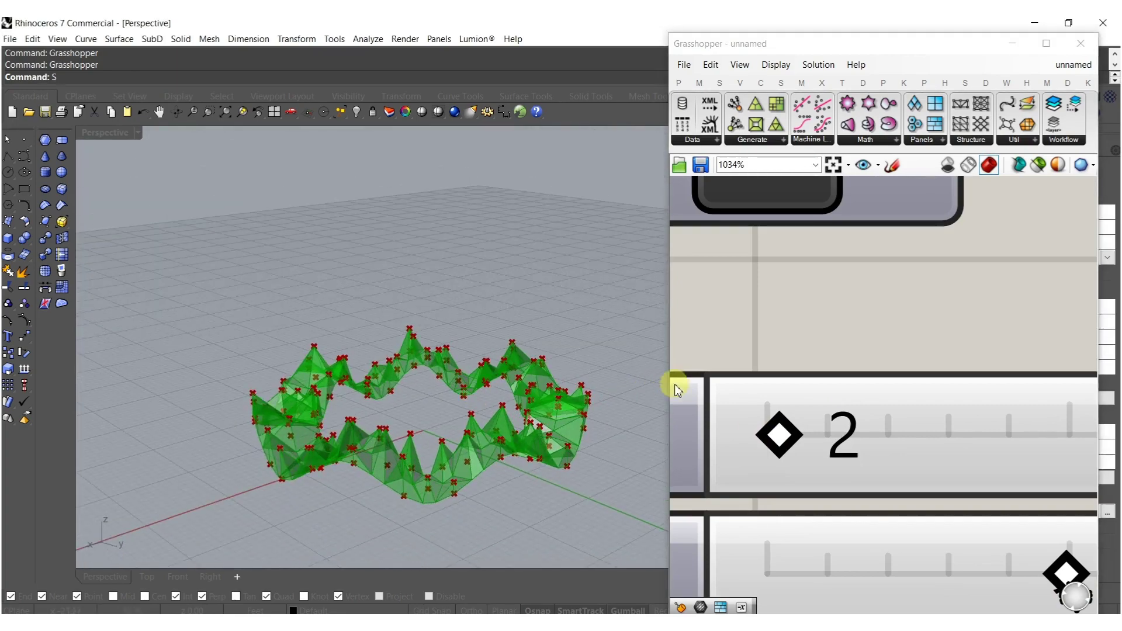
{"action": "scroll", "coordinate": [907, 381], "scroll_direction": "down", "scroll_amount": 10}
{"action": "scroll", "coordinate": [987, 423], "scroll_direction": "up", "scroll_amount": 3}
{"action": "scroll", "coordinate": [886, 384], "scroll_direction": "up", "scroll_amount": 6}
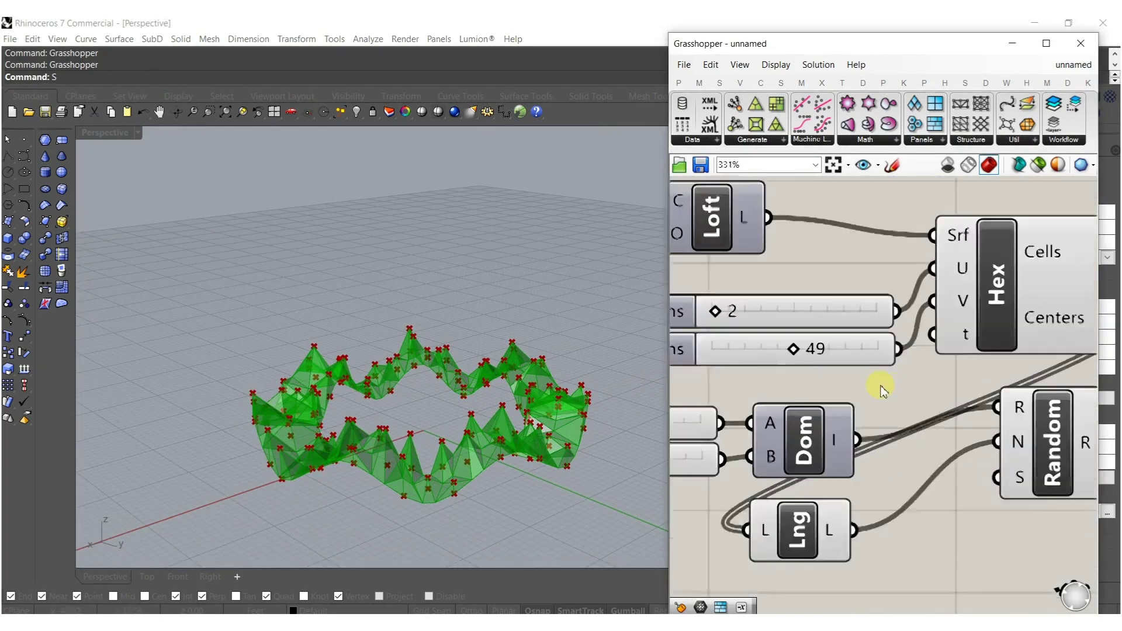
{"action": "left_click_drag", "start_coordinate": [777, 342], "coordinate": [780, 342]}
{"action": "left_click_drag", "start_coordinate": [865, 356], "coordinate": [742, 343]}
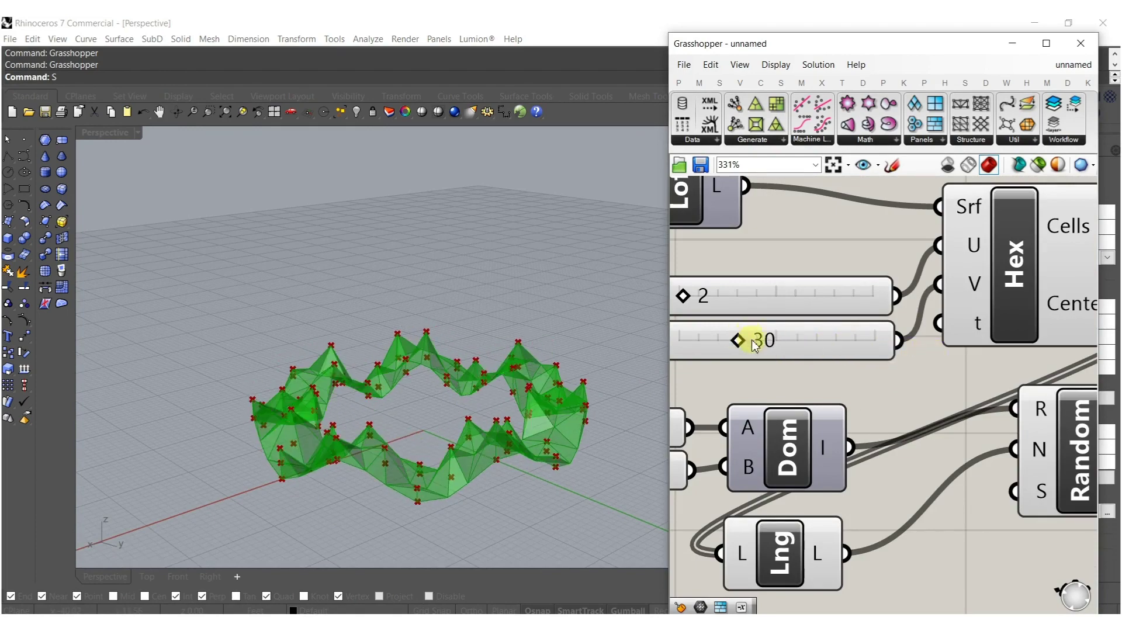
- Add a Mesh parameter after Extrude Point and feed it the extrusion output
{"action": "scroll", "coordinate": [777, 348], "scroll_direction": "down", "scroll_amount": 10}
{"action": "scroll", "coordinate": [929, 344], "scroll_direction": "up", "scroll_amount": 8}
{"action": "left_click", "coordinate": [942, 365]}
{"action": "double_click", "coordinate": [941, 371]}
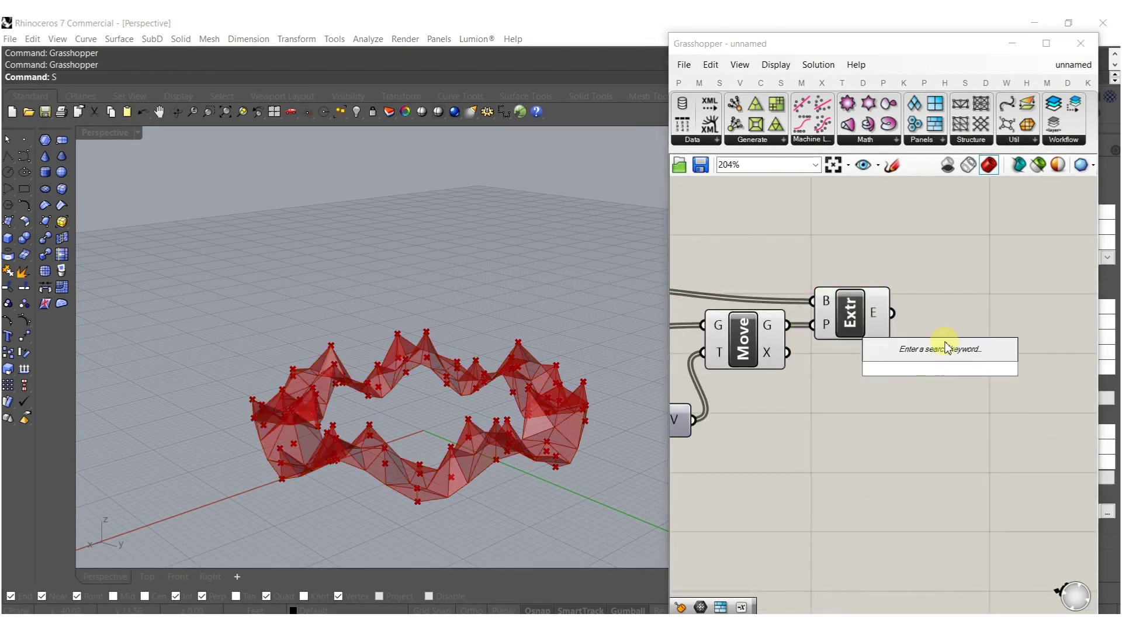
{"action": "type", "text": "mesh"}
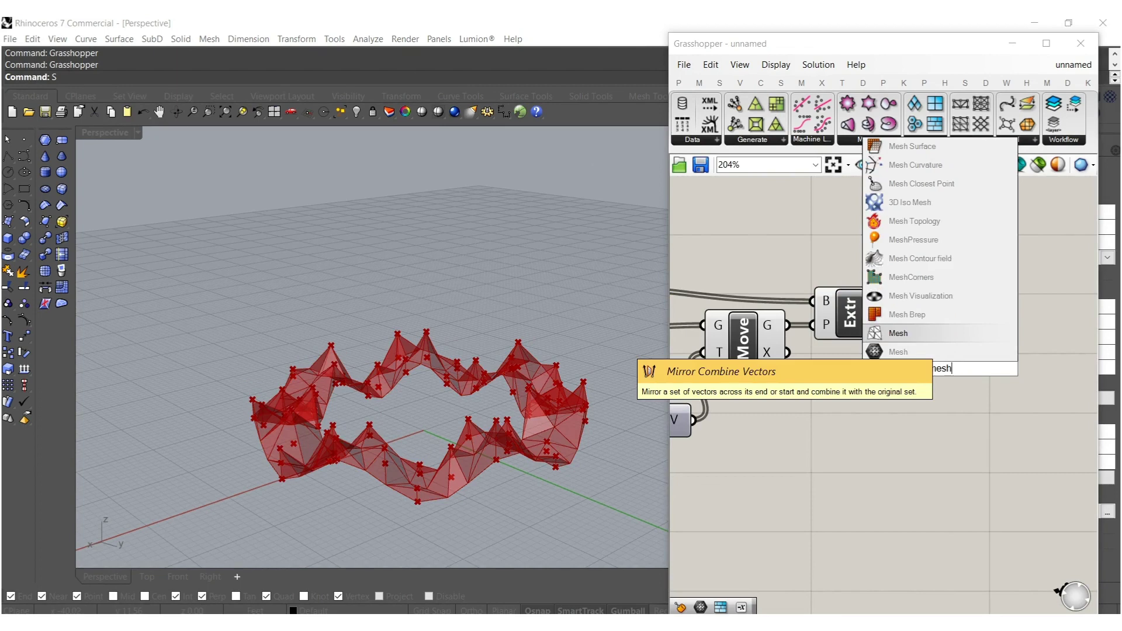
{"action": "left_click", "coordinate": [910, 353]}
{"action": "left_click_drag", "start_coordinate": [909, 368], "coordinate": [928, 312]}
- Add a Mesh Join component, flatten its mesh input, and wire the Mesh parameter into it
{"action": "double_click", "coordinate": [1000, 381]}
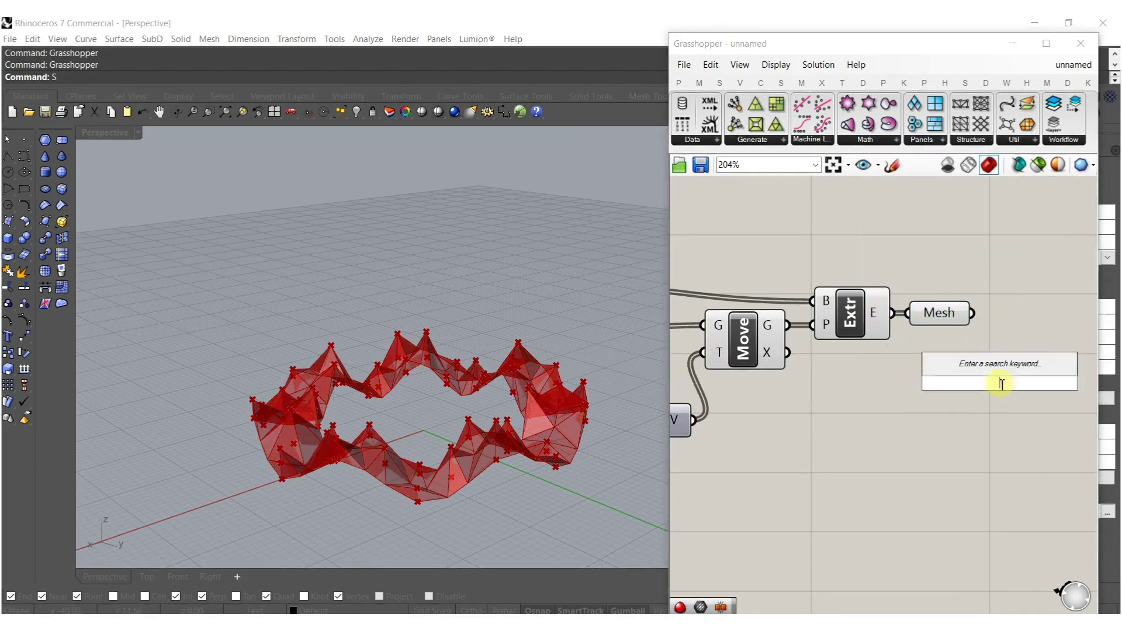
{"action": "type", "text": "join"}
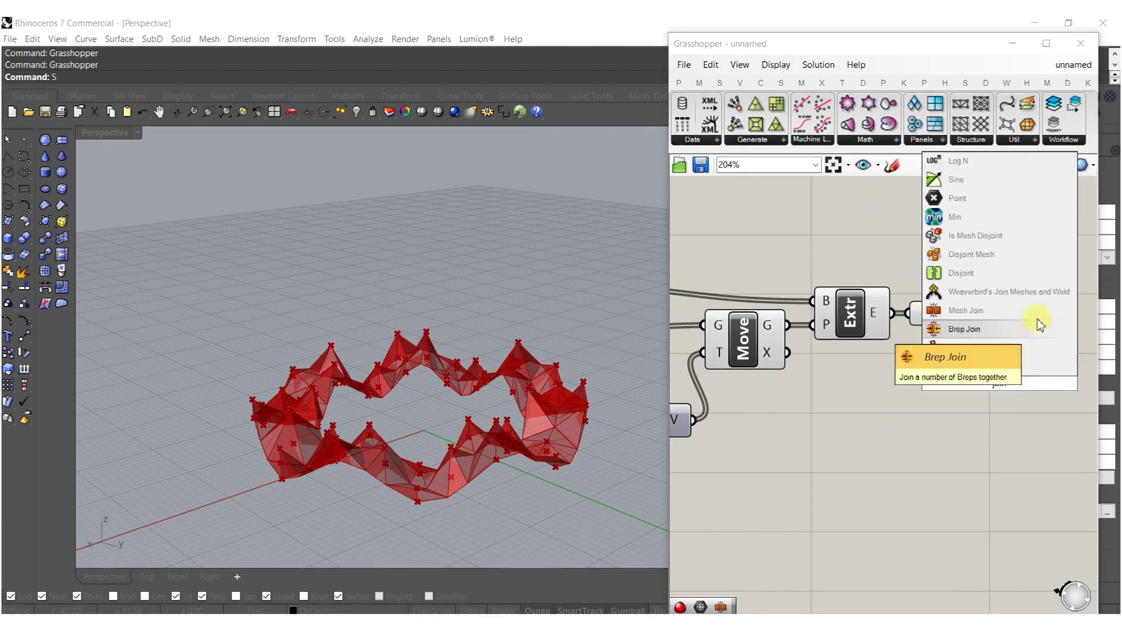
{"action": "left_click", "coordinate": [1021, 317]}
{"action": "right_click", "coordinate": [974, 389]}
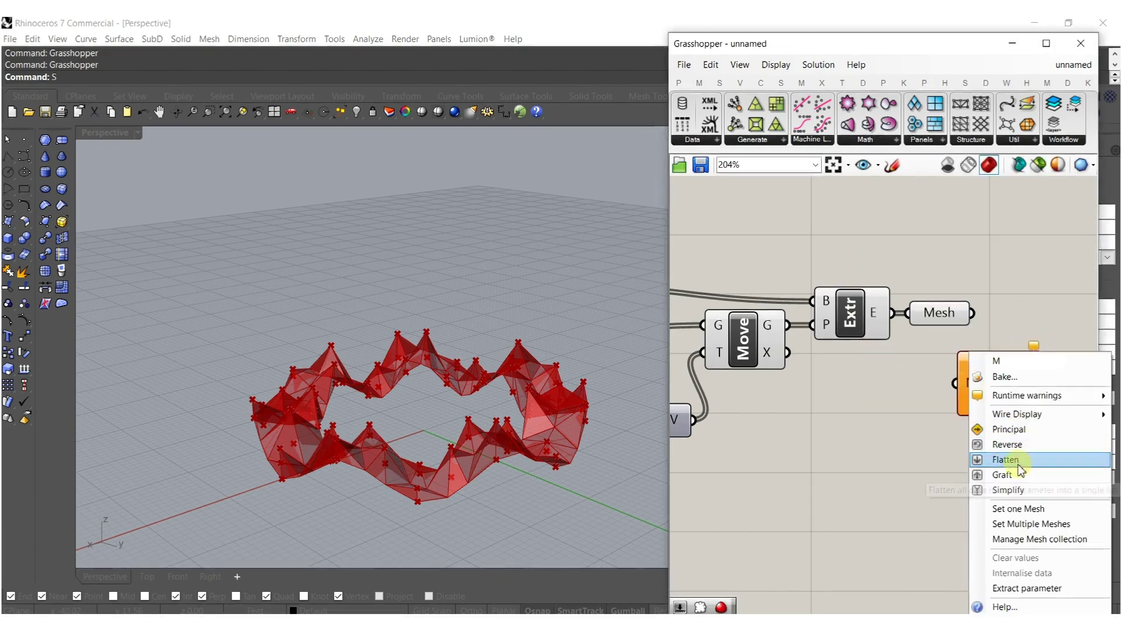
{"action": "left_click", "coordinate": [1017, 461]}
{"action": "left_click_drag", "start_coordinate": [943, 316], "coordinate": [972, 313]}
{"action": "left_click_drag", "start_coordinate": [985, 377], "coordinate": [1032, 309]}
- Add Weaverbird's Catmull-Clark Subdivision after Mesh Join and feed it the joined mesh
{"action": "right_click_drag", "start_coordinate": [1024, 393], "coordinate": [906, 426]}
{"action": "double_click", "coordinate": [906, 424]}
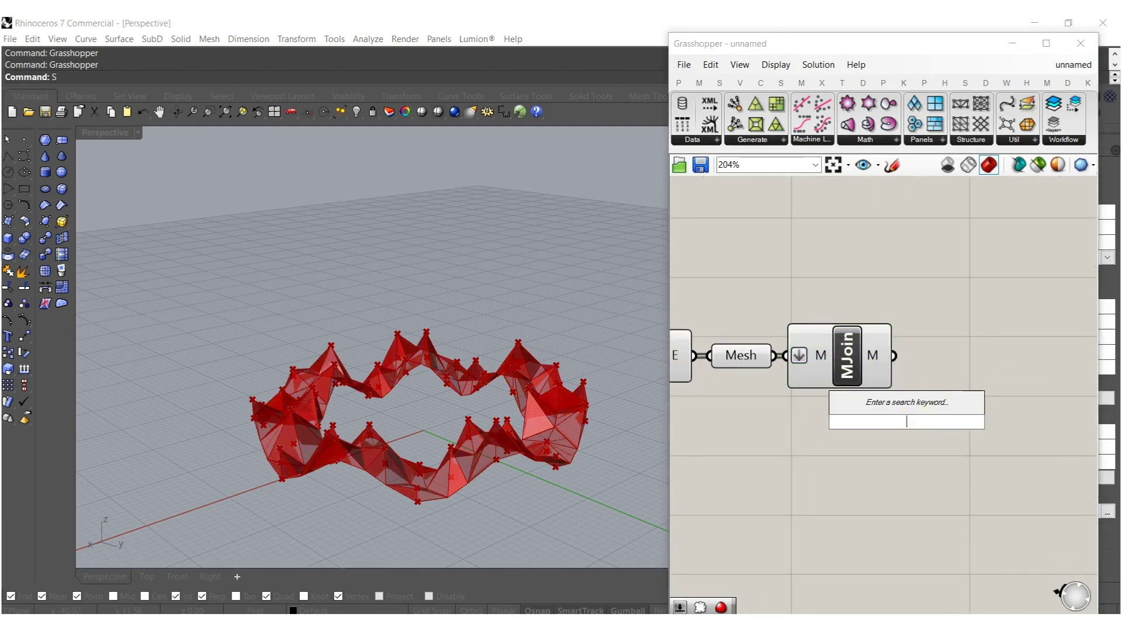
{"action": "type", "text": "catm"}
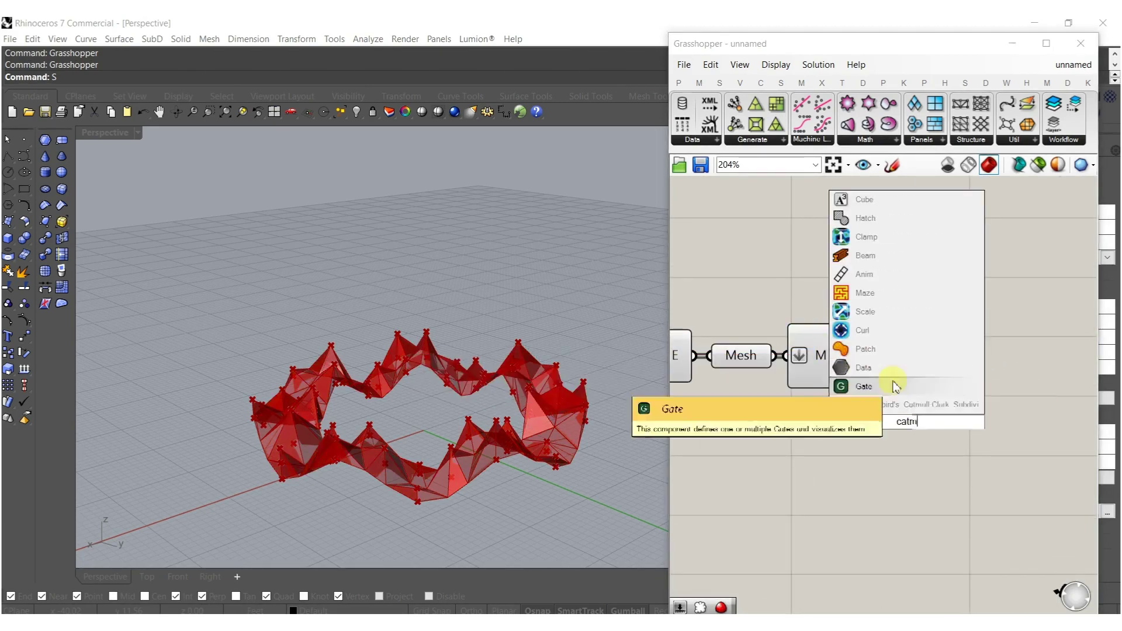
{"action": "left_click", "coordinate": [883, 405]}
{"action": "left_click_drag", "start_coordinate": [882, 368], "coordinate": [962, 374]}
- Hide the preview of all components upstream of the Catmull-Clark subdivision
{"action": "left_click_drag", "start_coordinate": [815, 472], "coordinate": [685, 255]}
{"action": "right_click_drag", "start_coordinate": [703, 279], "coordinate": [904, 317]}
{"action": "left_click_drag", "start_coordinate": [881, 315], "coordinate": [737, 482], "text": "shift"}
{"action": "right_click_drag", "start_coordinate": [774, 448], "coordinate": [893, 408]}
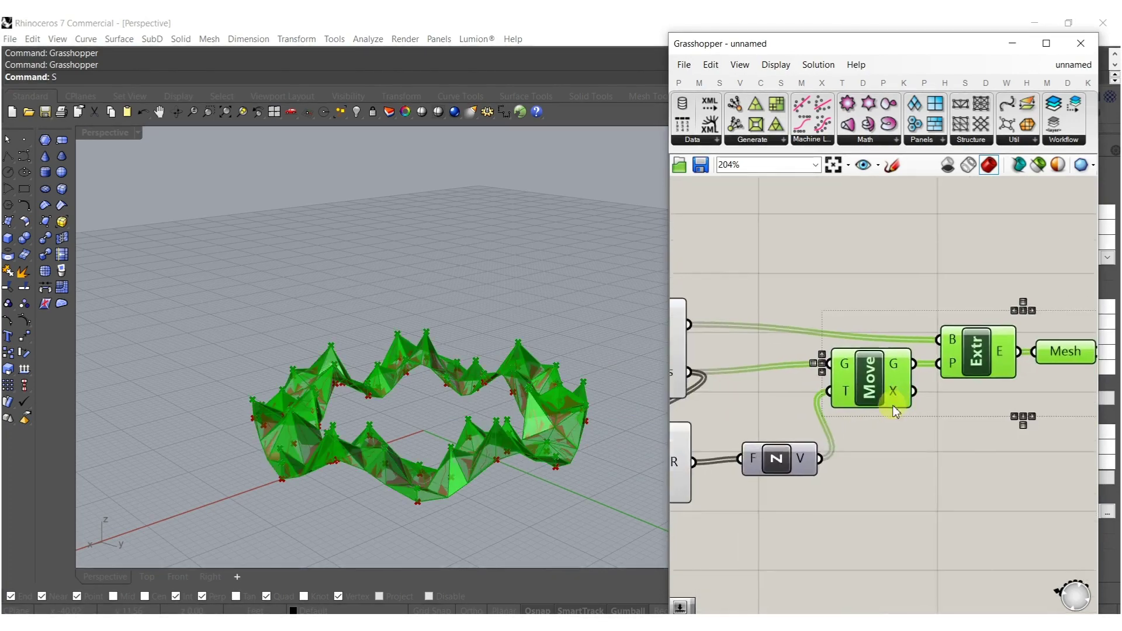
{"action": "scroll", "coordinate": [894, 409], "scroll_direction": "down", "scroll_amount": 5}
{"action": "left_click_drag", "start_coordinate": [950, 319], "coordinate": [693, 485]}
{"action": "middle_click", "coordinate": [782, 425]}
{"action": "left_click", "coordinate": [829, 376]}
{"action": "left_click", "coordinate": [698, 434]}
- Add a number slider set to 3 and wire it to the Catmull-Clark component's level input
{"action": "right_click_drag", "start_coordinate": [461, 485], "coordinate": [432, 531]}
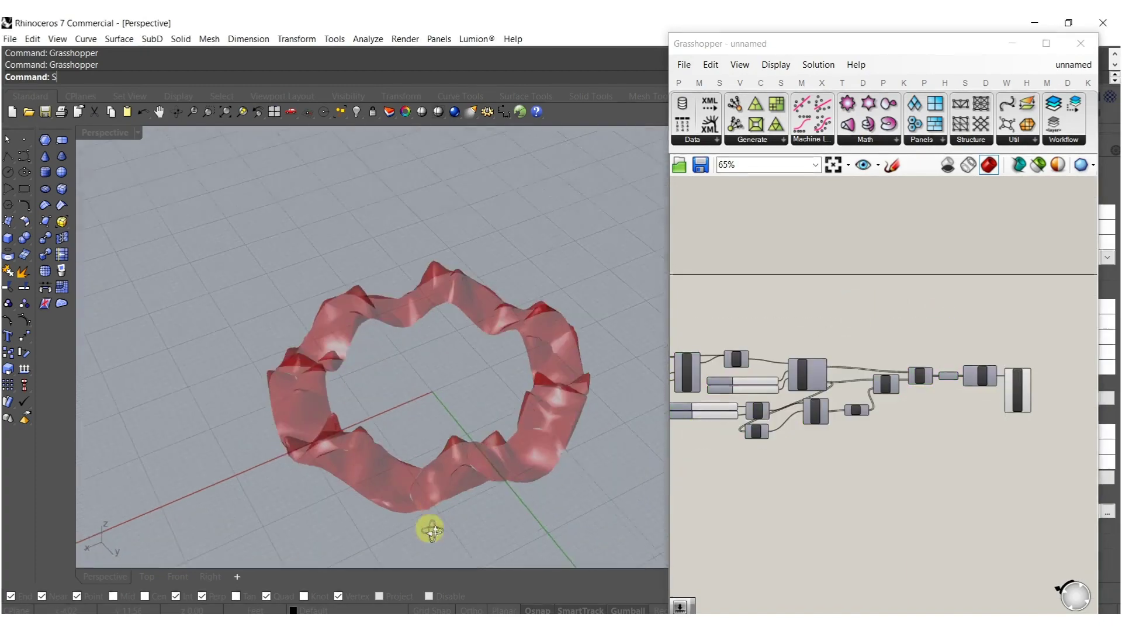
{"action": "right_click_drag", "start_coordinate": [461, 465], "coordinate": [633, 442]}
{"action": "scroll", "coordinate": [924, 438], "scroll_direction": "up", "scroll_amount": 5}
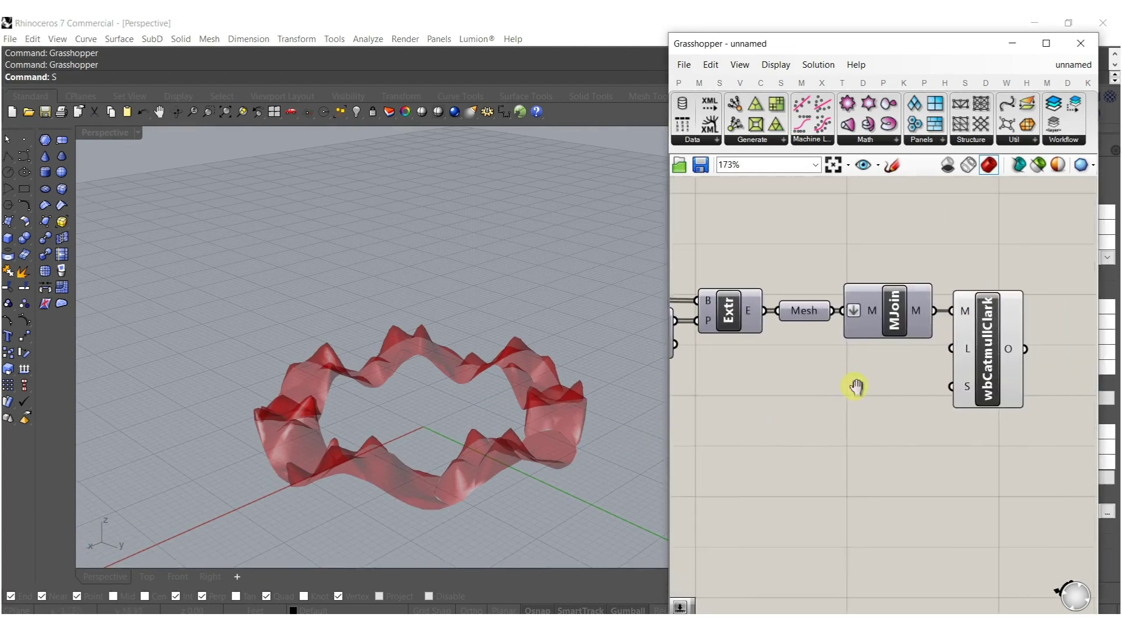
{"action": "double_click", "coordinate": [900, 397]}
{"action": "type", "text": "number slider"}
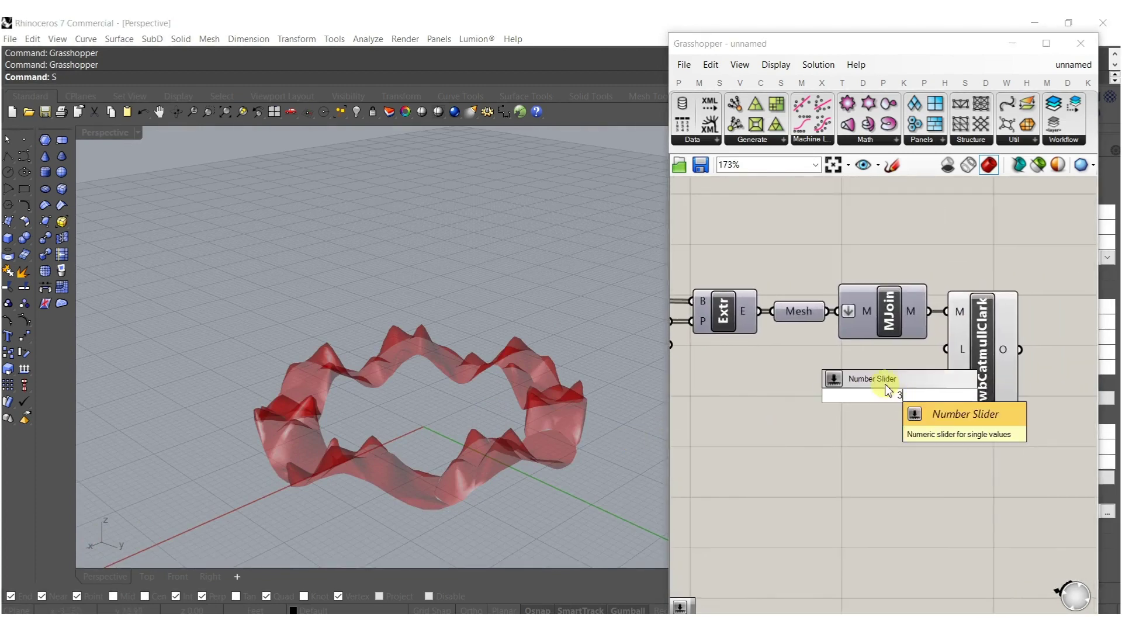
{"action": "key", "text": "Return"}
{"action": "mouse_move", "coordinate": [897, 393]}
{"action": "left_mouse_down"}
{"action": "mouse_move", "coordinate": [847, 386]}
{"action": "mouse_move", "coordinate": [894, 381]}
{"action": "left_mouse_up"}
- Bake the Catmull-Clark mesh to inspect it in the viewport, and delete the baked copy
{"action": "right_click_drag", "start_coordinate": [509, 424], "coordinate": [444, 403]}
{"action": "left_click", "coordinate": [985, 353]}
{"action": "middle_click", "coordinate": [984, 351]}
{"action": "left_click", "coordinate": [1019, 376]}
{"action": "scroll", "coordinate": [393, 437], "scroll_direction": "up", "scroll_amount": 4}
{"action": "right_click_drag", "start_coordinate": [393, 437], "coordinate": [471, 455]}
{"action": "left_click", "coordinate": [450, 408]}
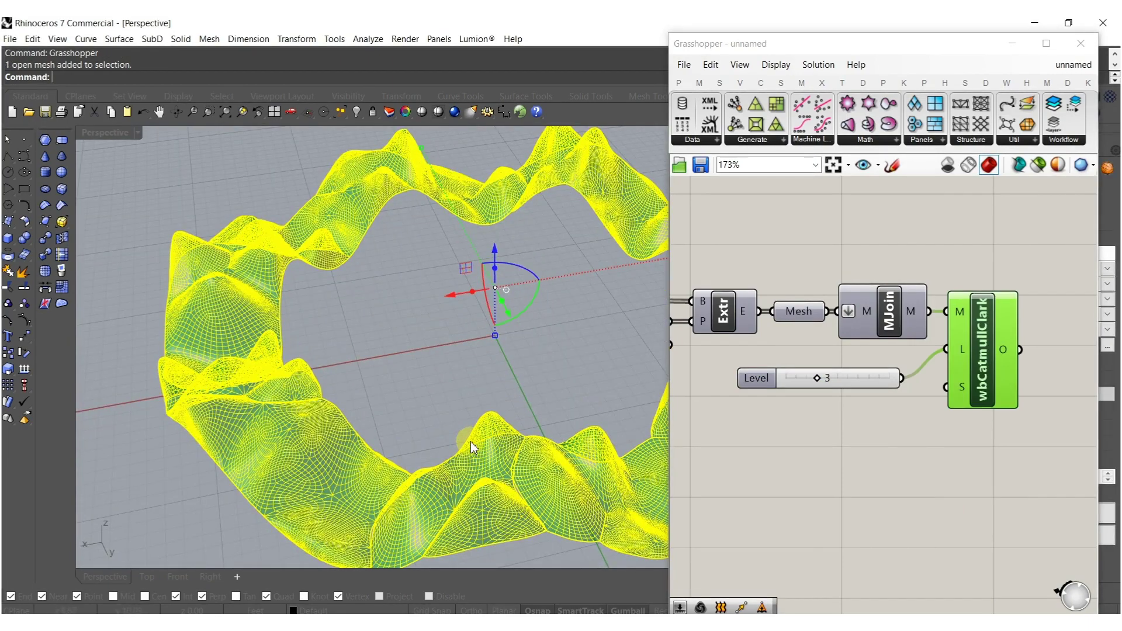
{"action": "key", "text": "Delete"}
- Duplicate the domain sliders, Construct Domain, List Length, Random, Unit Z and Move components below the originals
{"action": "right_click_drag", "start_coordinate": [471, 441], "coordinate": [515, 403]}
{"action": "scroll", "coordinate": [923, 388], "scroll_direction": "down", "scroll_amount": 1}
{"action": "scroll", "coordinate": [921, 384], "scroll_direction": "down", "scroll_amount": 5}
{"action": "right_click_drag", "start_coordinate": [922, 416], "coordinate": [997, 391]}
{"action": "left_click", "coordinate": [889, 436]}
{"action": "right_click_drag", "start_coordinate": [774, 446], "coordinate": [863, 448]}
{"action": "left_click_drag", "start_coordinate": [949, 417], "coordinate": [764, 362]}
{"action": "right_click_drag", "start_coordinate": [930, 368], "coordinate": [847, 371]}
{"action": "scroll", "coordinate": [887, 334], "scroll_direction": "up", "scroll_amount": 4}
{"action": "left_click_drag", "start_coordinate": [954, 465], "coordinate": [836, 346], "text": "shift"}
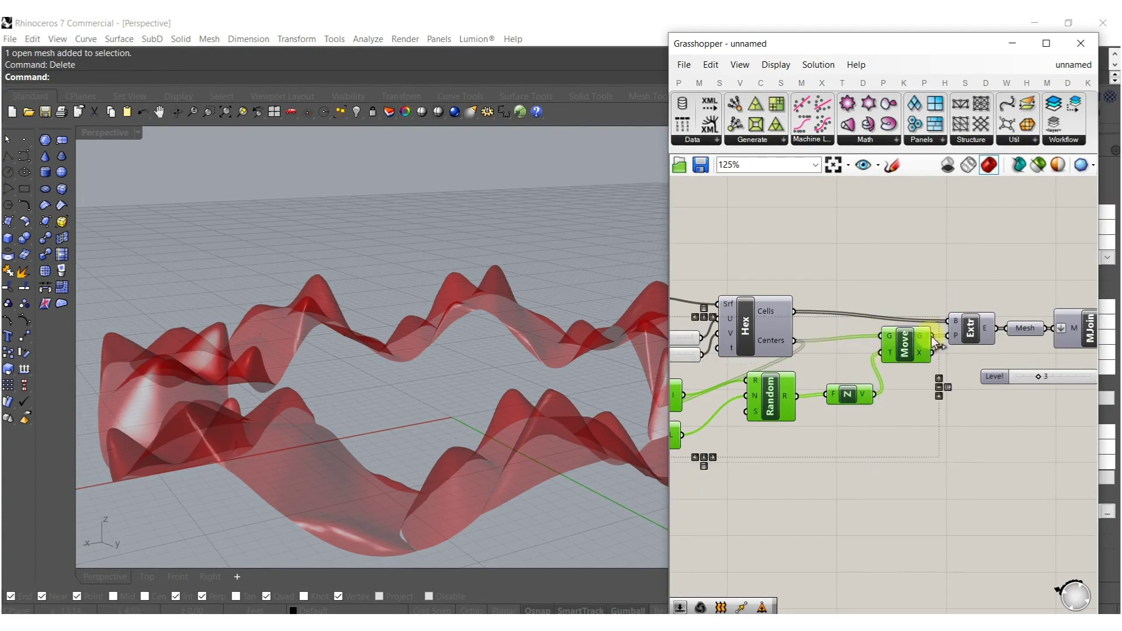
{"action": "scroll", "coordinate": [912, 360], "scroll_direction": "down", "scroll_amount": 3}
{"action": "left_click_drag", "start_coordinate": [867, 357], "coordinate": [868, 424], "text": "alt"}
{"action": "left_click", "coordinate": [898, 475]}
- Set the duplicated domain's end to 10.000 and raise its start value
{"action": "scroll", "coordinate": [782, 432], "scroll_direction": "up", "scroll_amount": 7}
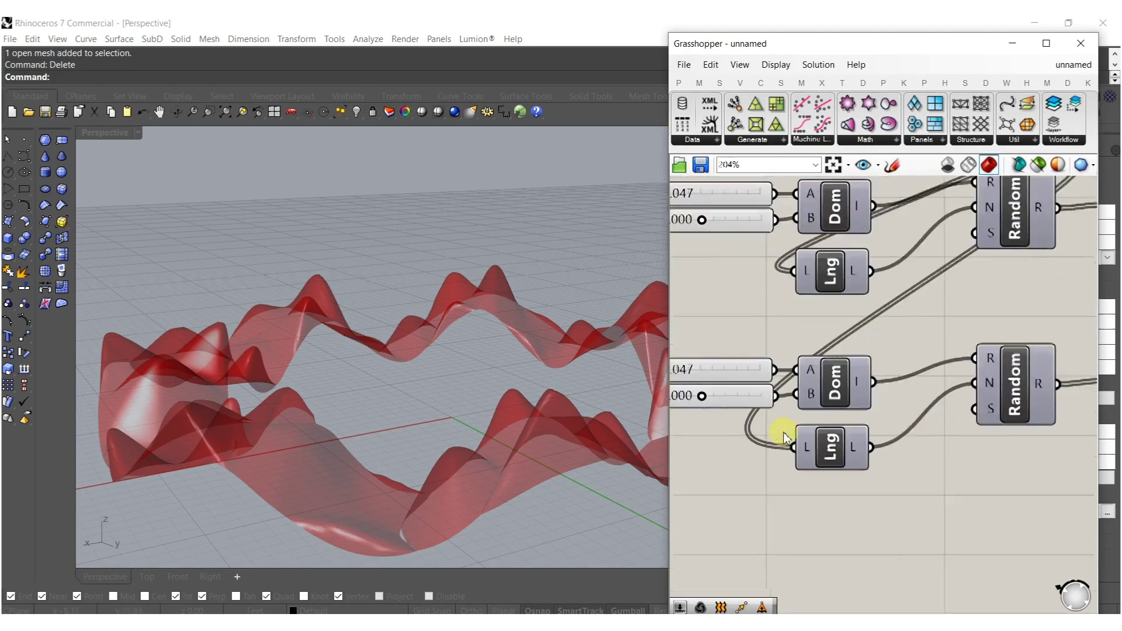
{"action": "left_click_drag", "start_coordinate": [772, 393], "coordinate": [776, 397]}
{"action": "right_click_drag", "start_coordinate": [753, 402], "coordinate": [906, 398]}
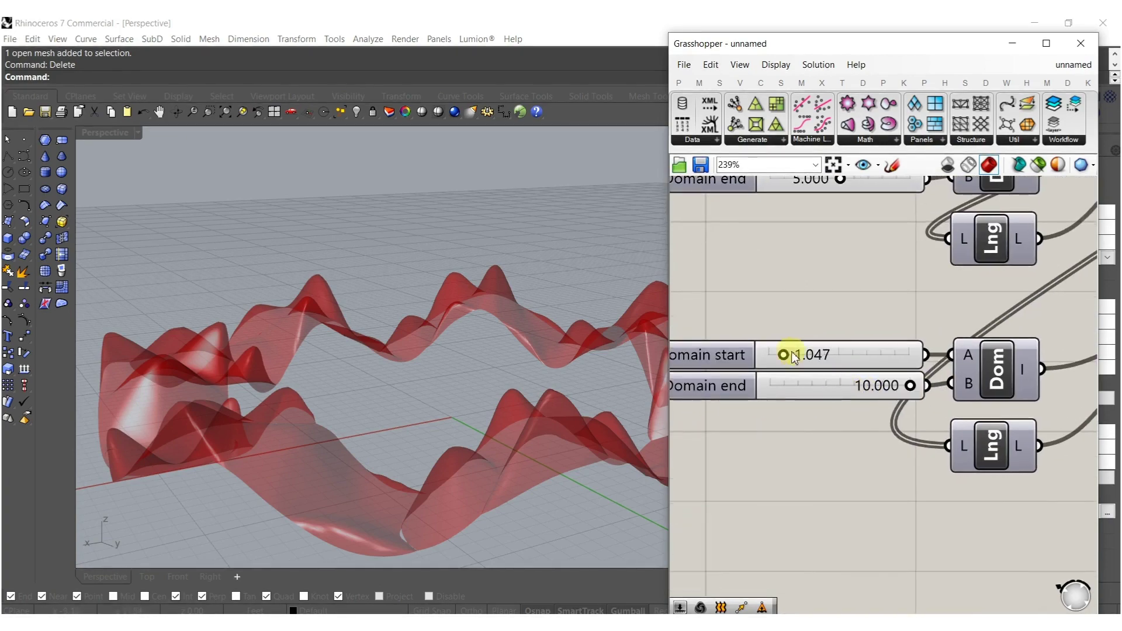
{"action": "left_click_drag", "start_coordinate": [837, 356], "coordinate": [841, 326]}
{"action": "scroll", "coordinate": [889, 350], "scroll_direction": "down", "scroll_amount": 6}
{"action": "scroll", "coordinate": [947, 327], "scroll_direction": "up", "scroll_amount": 3}
- Add a Line component running from the Hex cell centers to the duplicated Move's output points
{"action": "right_click_drag", "start_coordinate": [951, 360], "coordinate": [929, 356]}
{"action": "double_click", "coordinate": [937, 354]}
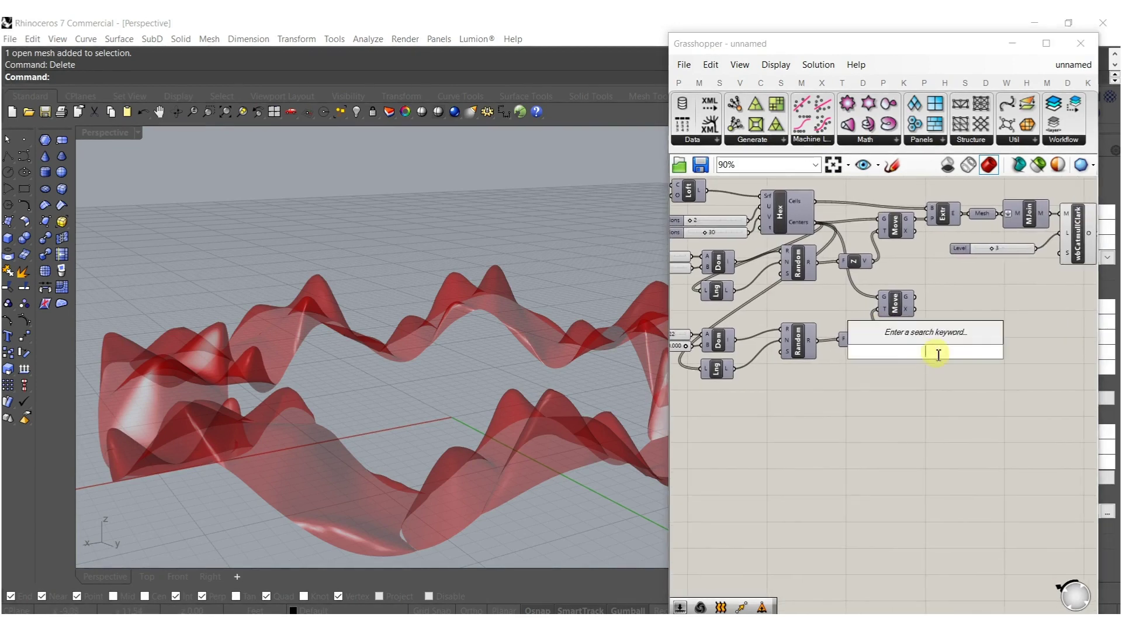
{"action": "type", "text": "line"}
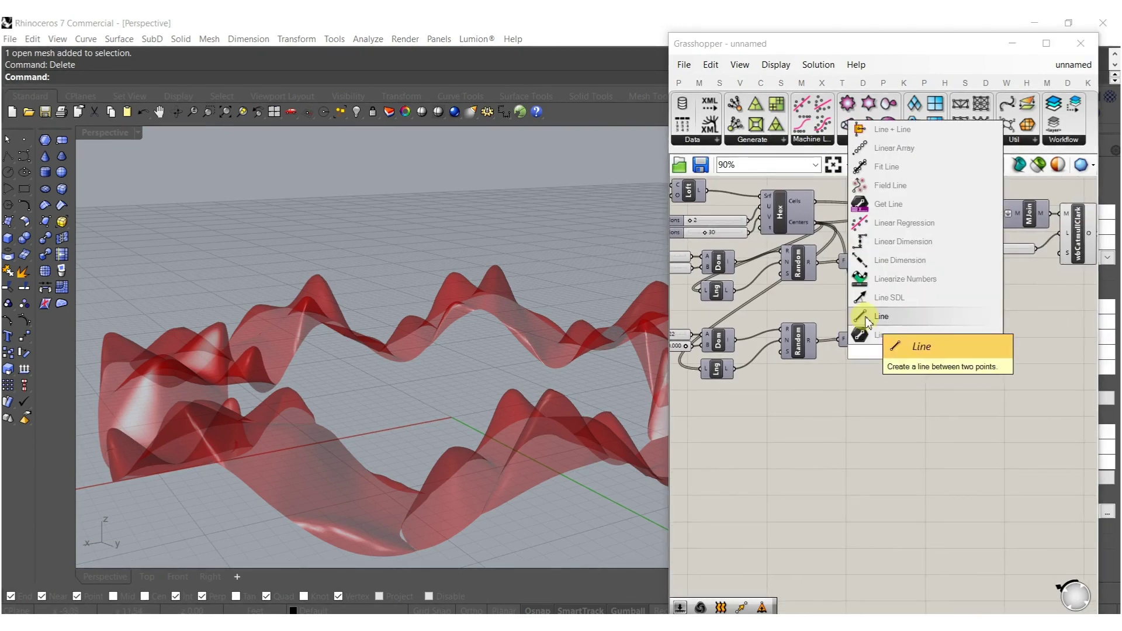
{"action": "key", "text": "Return"}
{"action": "left_click_drag", "start_coordinate": [907, 353], "coordinate": [821, 225]}
{"action": "left_click_drag", "start_coordinate": [869, 292], "coordinate": [946, 292]}
- Insert a Negative component between the lower Random output and its Unit Z input to point the lines downward
{"action": "double_click", "coordinate": [889, 387]}
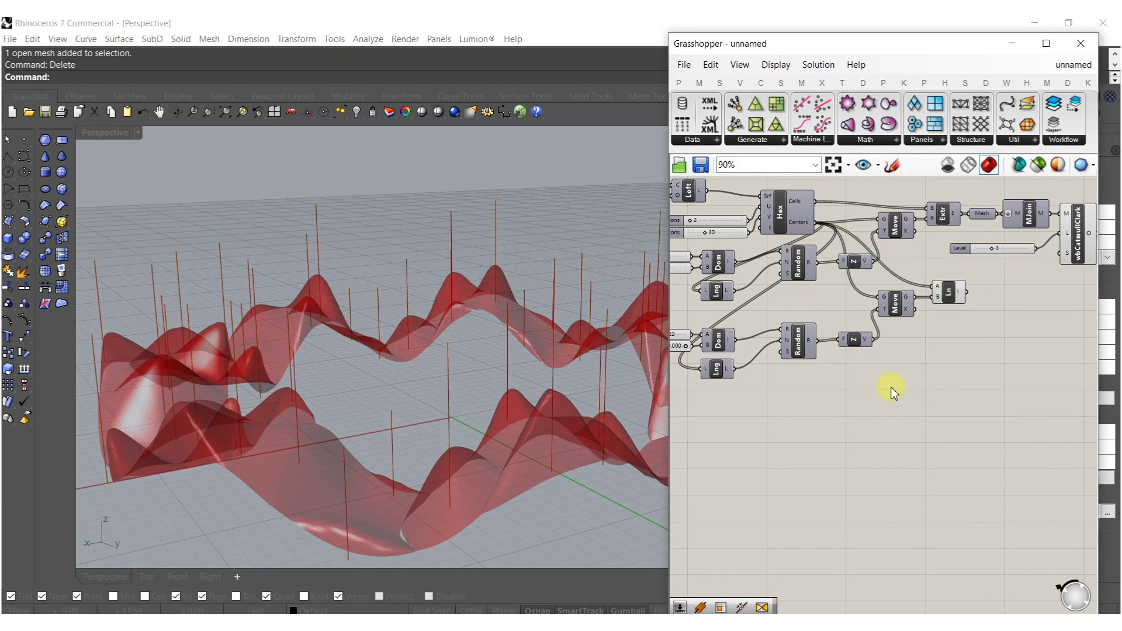
{"action": "type", "text": "neg"}
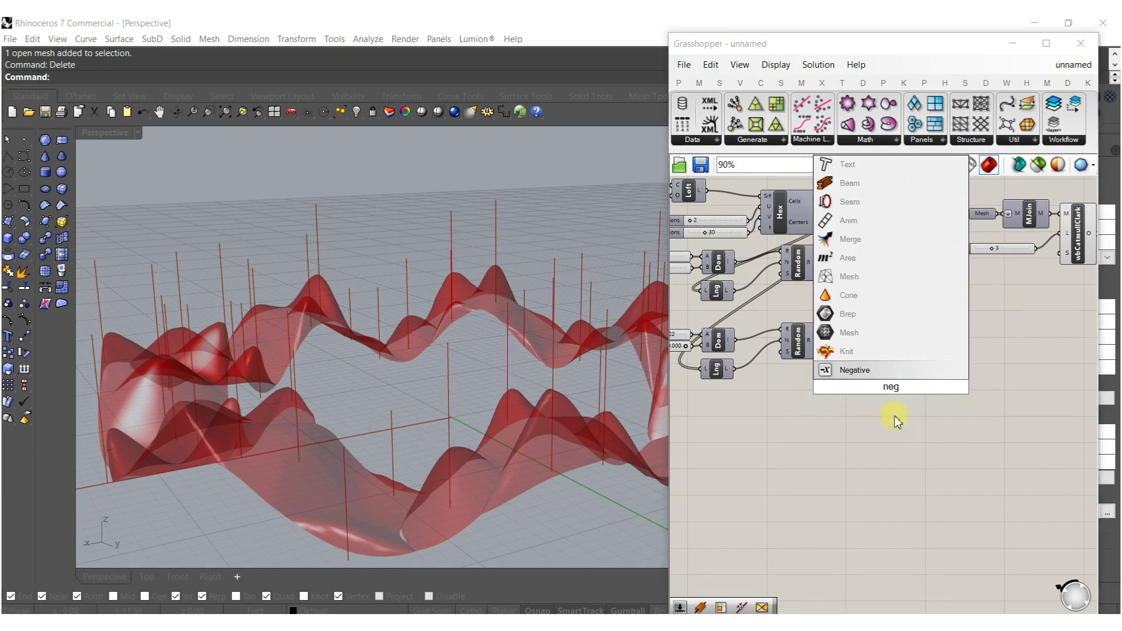
{"action": "left_click", "coordinate": [855, 371]}
{"action": "left_click_drag", "start_coordinate": [878, 387], "coordinate": [735, 339]}
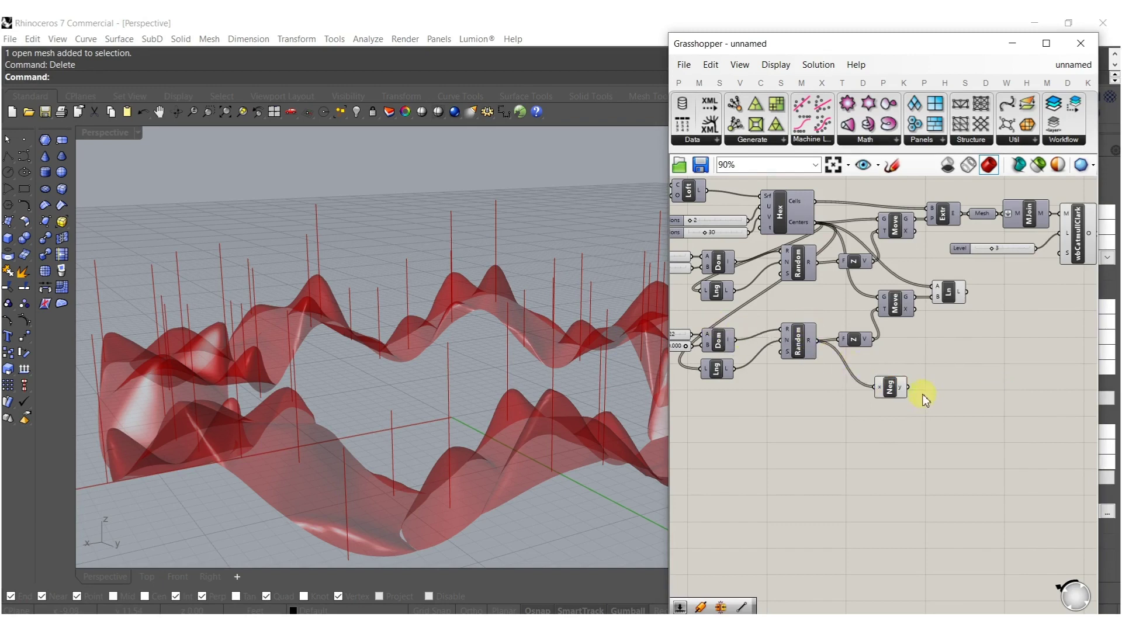
{"action": "left_click_drag", "start_coordinate": [843, 344], "coordinate": [866, 341]}
{"action": "left_click_drag", "start_coordinate": [889, 392], "coordinate": [836, 379]}
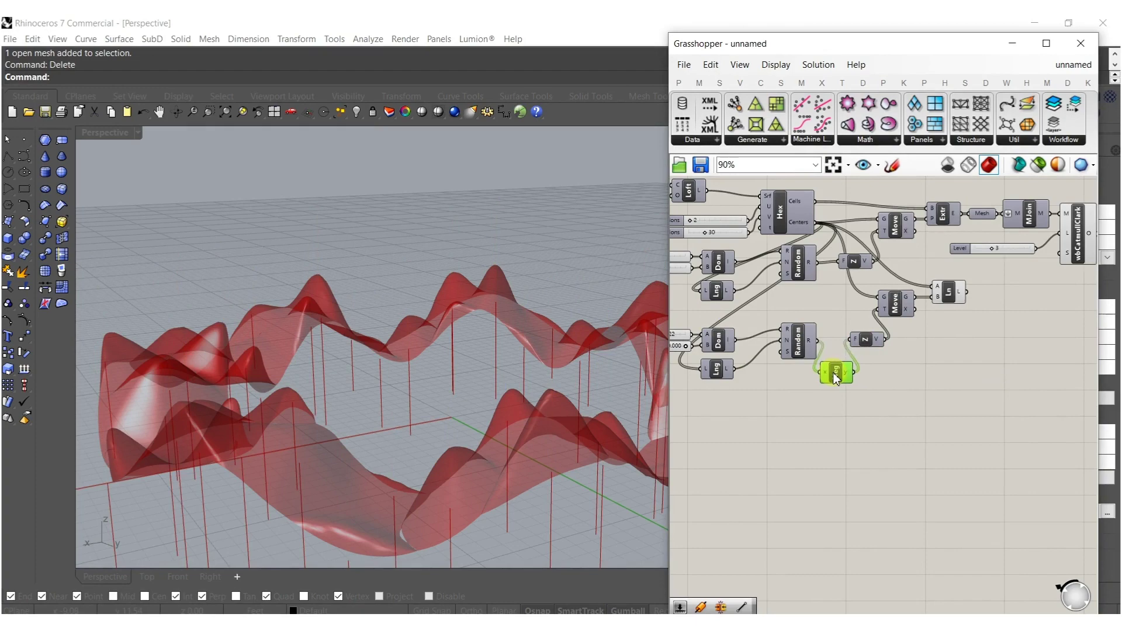
- Move the components that generate the vertical lines further down the canvas, away from the hex panel definition
{"action": "right_click_drag", "start_coordinate": [873, 371], "coordinate": [954, 352]}
{"action": "left_click", "coordinate": [786, 405]}
{"action": "right_click_drag", "start_coordinate": [386, 433], "coordinate": [346, 489]}
{"action": "right_click_drag", "start_coordinate": [842, 391], "coordinate": [906, 424]}
{"action": "right_click_drag", "start_coordinate": [881, 381], "coordinate": [877, 406]}
{"action": "left_click_drag", "start_coordinate": [997, 444], "coordinate": [846, 337]}
{"action": "left_click_drag", "start_coordinate": [882, 433], "coordinate": [710, 348], "text": "shift"}
{"action": "right_click_drag", "start_coordinate": [804, 379], "coordinate": [837, 317]}
{"action": "left_click_drag", "start_coordinate": [869, 326], "coordinate": [870, 433]}
{"action": "left_click", "coordinate": [883, 342]}
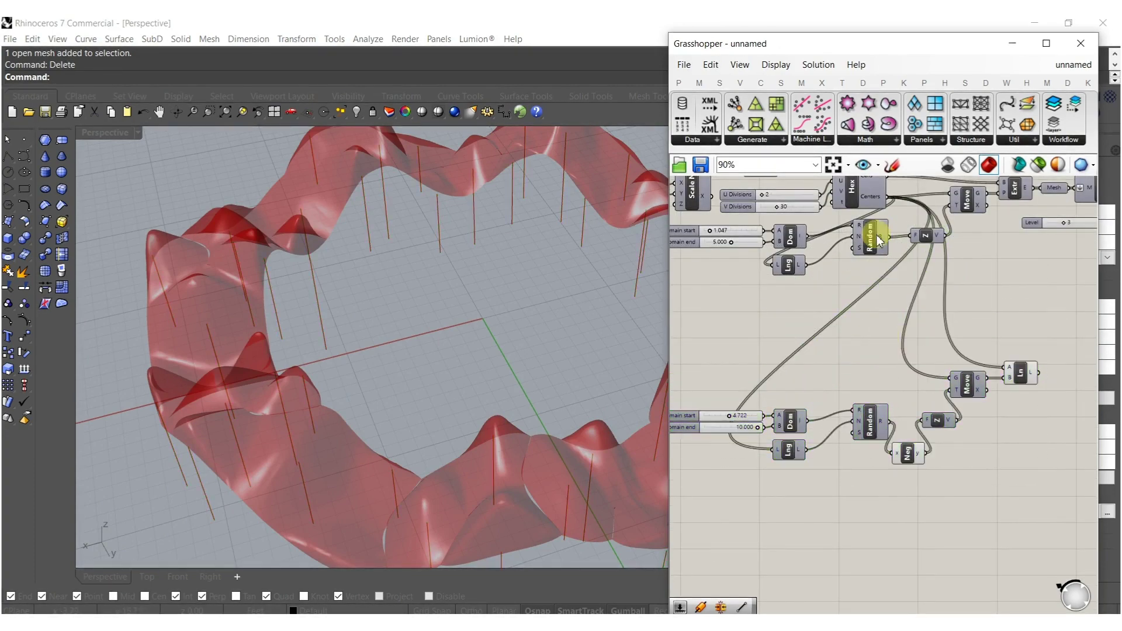
- Duplicate the Hex component with its U and V sliders, and connect the copy's Centers to the lower Move and Line
{"action": "left_click", "coordinate": [866, 198]}
{"action": "left_click_drag", "start_coordinate": [799, 209], "coordinate": [795, 211], "text": "shift"}
{"action": "left_click_drag", "start_coordinate": [858, 194], "coordinate": [866, 345]}
{"action": "right_click_drag", "start_coordinate": [846, 290], "coordinate": [826, 324]}
{"action": "left_click", "coordinate": [826, 323]}
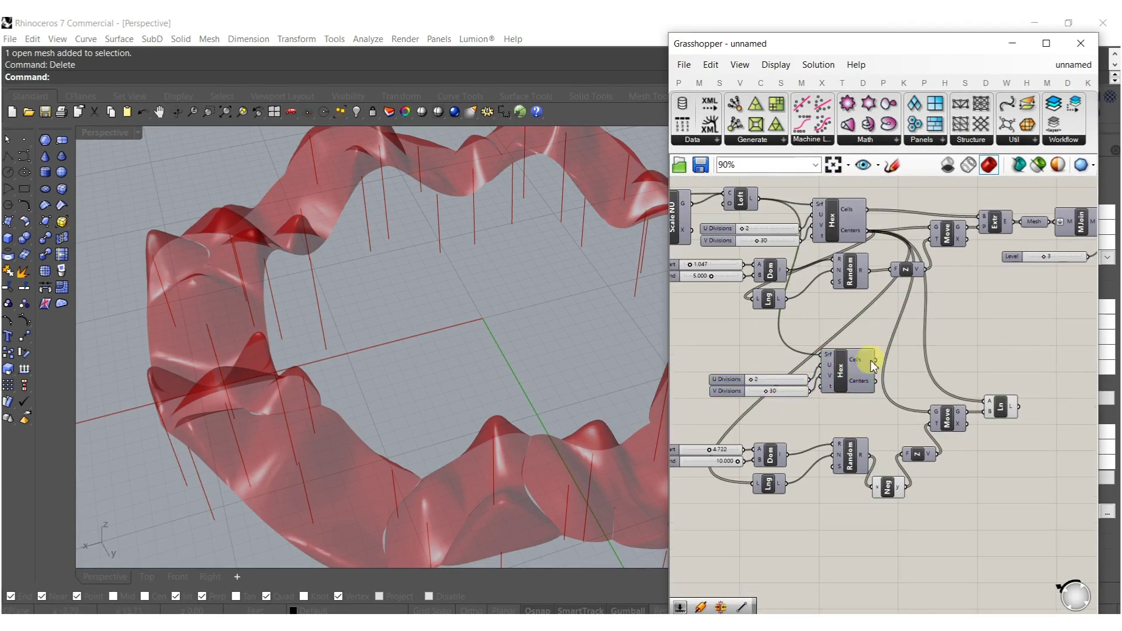
{"action": "left_click_drag", "start_coordinate": [940, 414], "coordinate": [940, 413]}
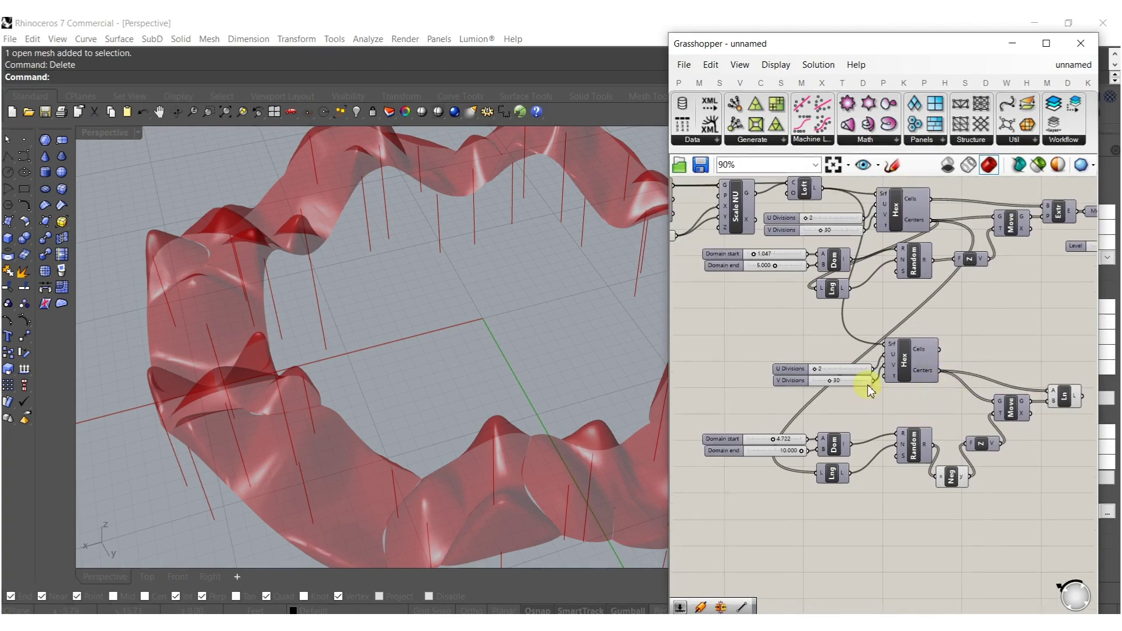
- Set the duplicated Hex component's V Divisions to 100 and raise its U Divisions to increase the number of lines
{"action": "scroll", "coordinate": [809, 380], "scroll_direction": "up", "scroll_amount": 5}
{"action": "left_click_drag", "start_coordinate": [808, 383], "coordinate": [920, 396]}
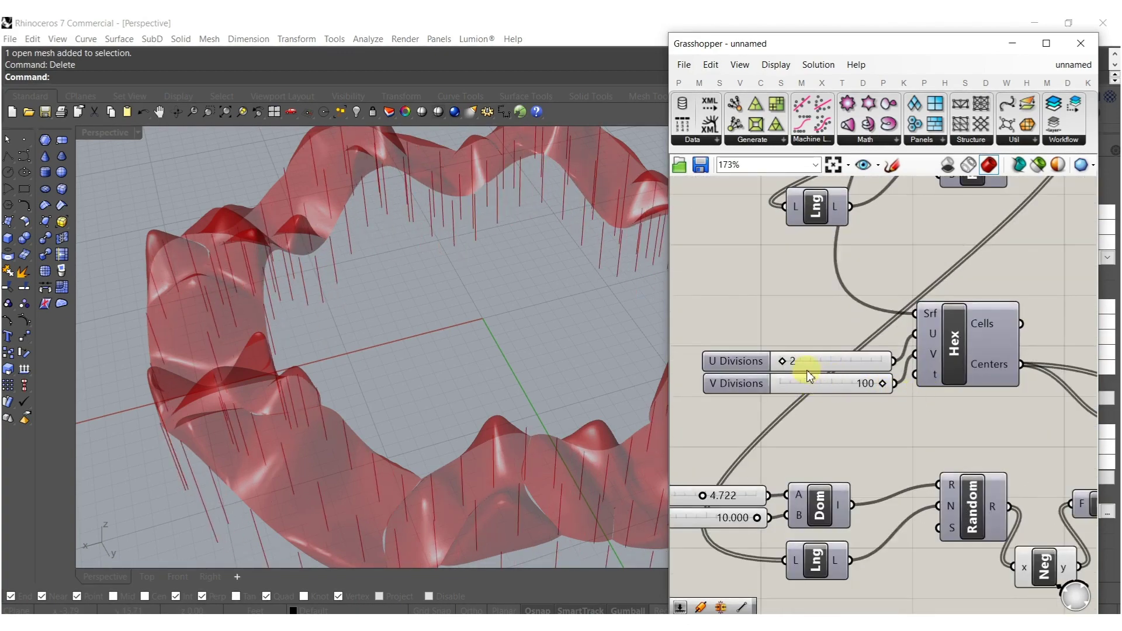
{"action": "mouse_move", "coordinate": [783, 363]}
{"action": "left_mouse_down"}
{"action": "mouse_move", "coordinate": [816, 362]}
{"action": "mouse_move", "coordinate": [801, 361]}
{"action": "left_mouse_up"}
{"action": "right_click_drag", "start_coordinate": [529, 339], "coordinate": [505, 328]}
{"action": "scroll", "coordinate": [500, 344], "scroll_direction": "down", "scroll_amount": 6}
{"action": "scroll", "coordinate": [474, 350], "scroll_direction": "up", "scroll_amount": 5}
{"action": "scroll", "coordinate": [946, 378], "scroll_direction": "down", "scroll_amount": 7}
{"action": "right_click_drag", "start_coordinate": [959, 395], "coordinate": [865, 392]}
{"action": "scroll", "coordinate": [938, 395], "scroll_direction": "up", "scroll_amount": 5}
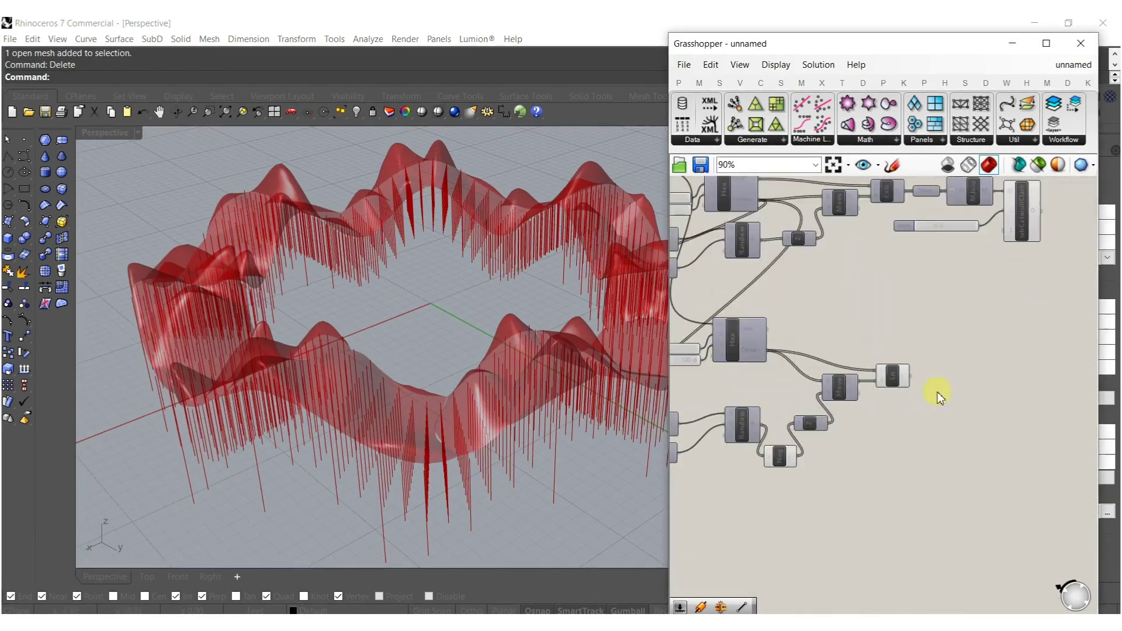
- Add a Mesh Pipe component and connect the Line output to its curve input
{"action": "double_click", "coordinate": [986, 393]}
{"action": "type", "text": "meshp"}
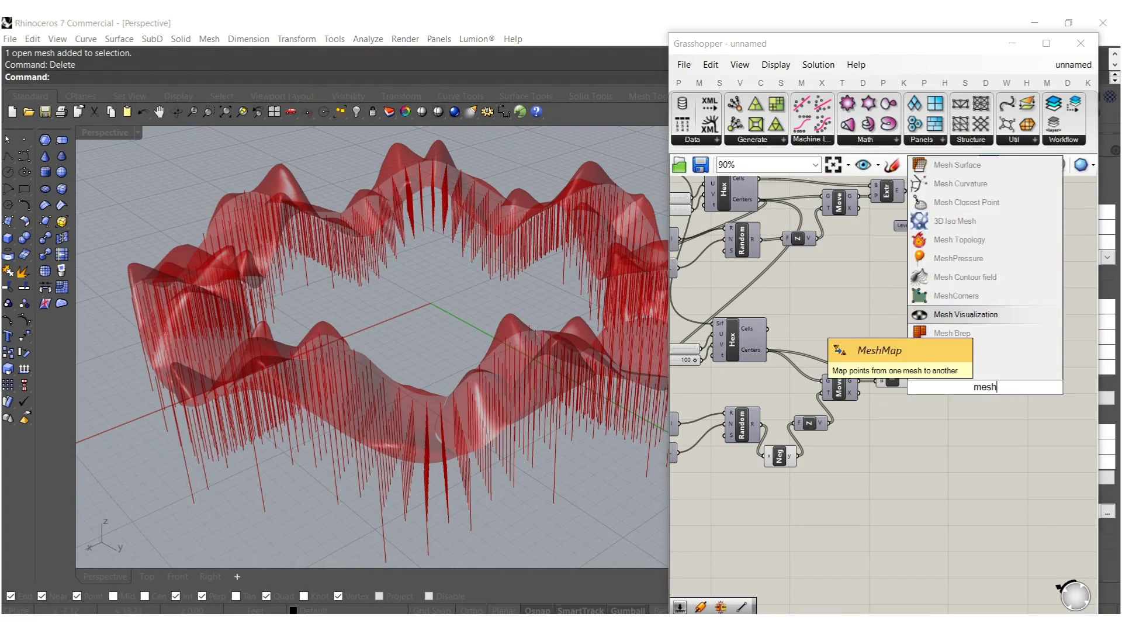
{"action": "key", "text": "BackSpace"}
{"action": "key", "text": "BackSpace"}
{"action": "key", "text": "BackSpace"}
{"action": "key", "text": "BackSpace"}
{"action": "key", "text": "BackSpace"}
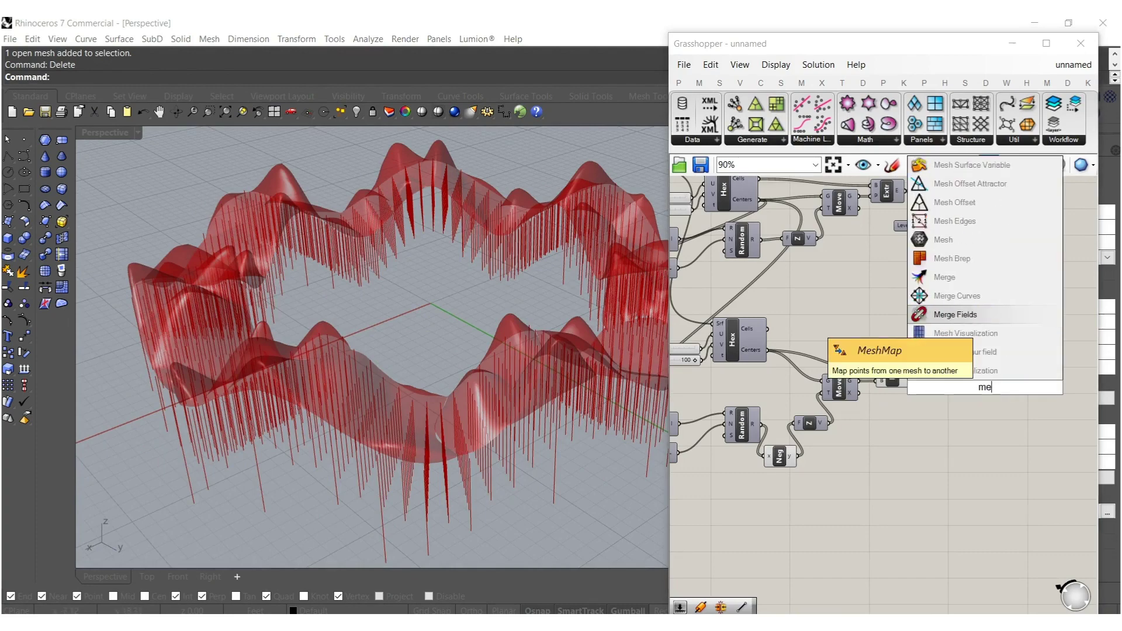
{"action": "type", "text": "pip"}
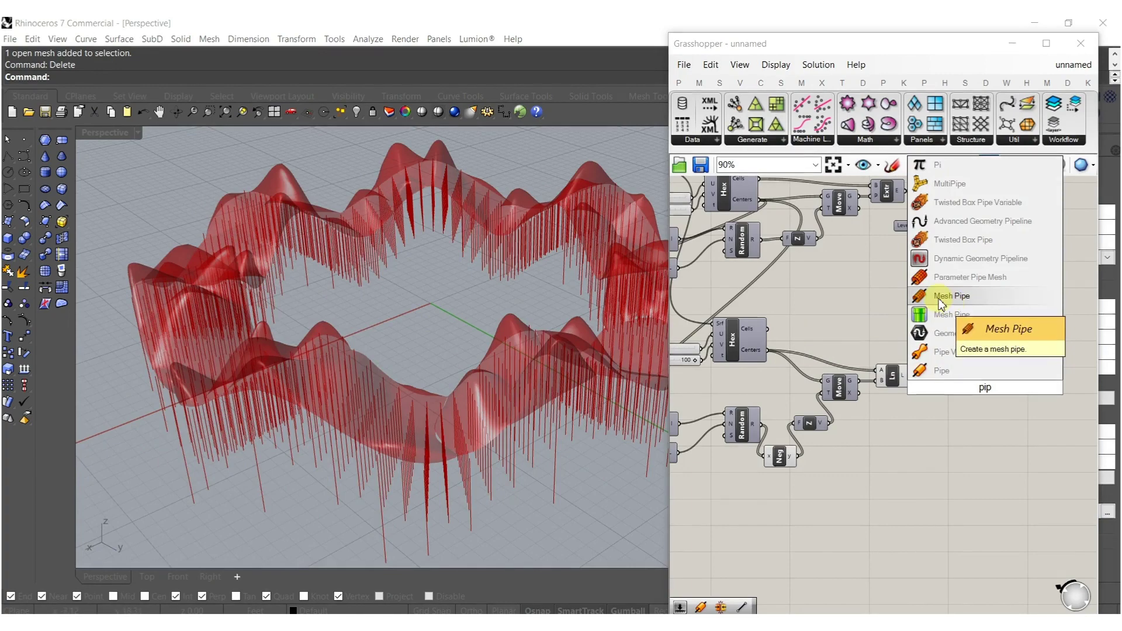
{"action": "left_click", "coordinate": [952, 315]}
{"action": "scroll", "coordinate": [992, 377], "scroll_direction": "up", "scroll_amount": 3}
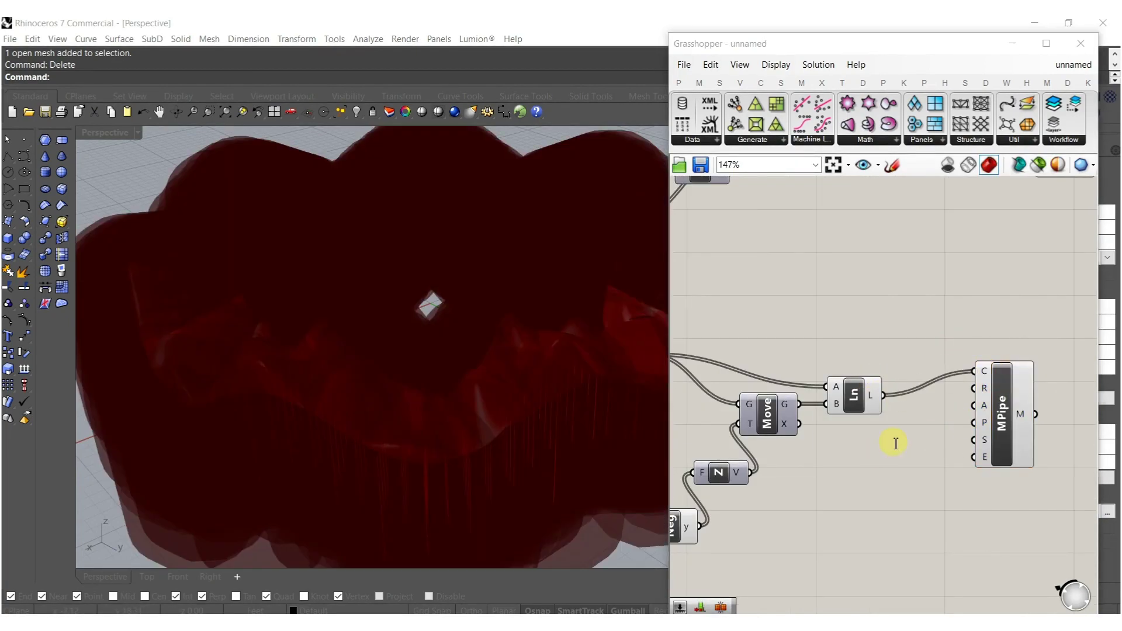
- Add a number slider for the Mesh Pipe radius and reduce it to 0.051
{"action": "double_click", "coordinate": [894, 442]}
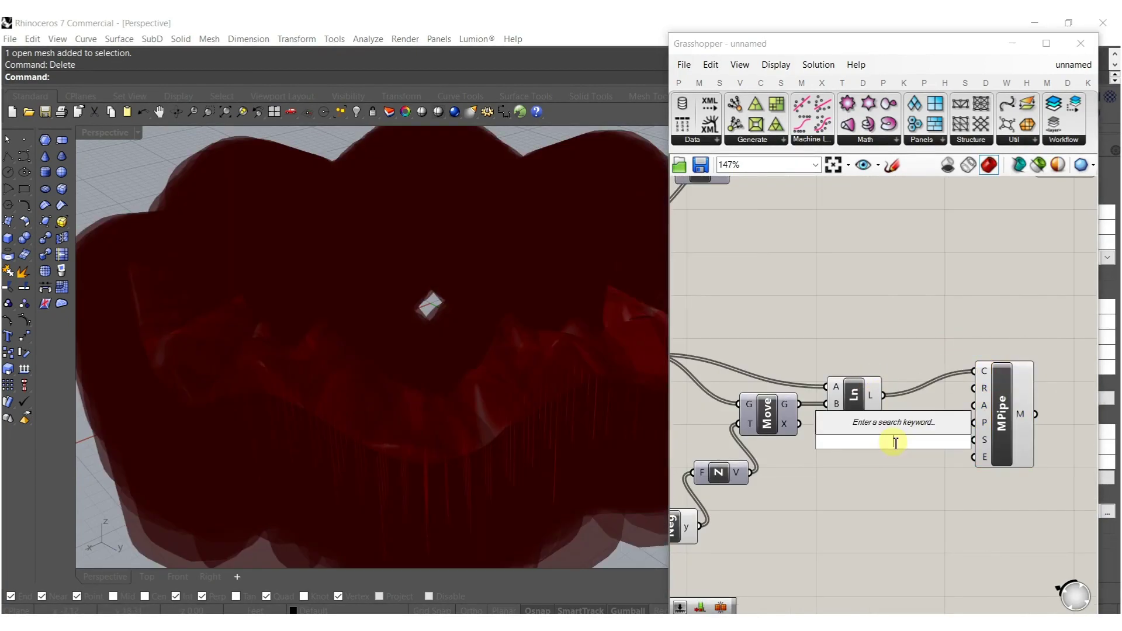
{"action": "type", "text": "0.125"}
{"action": "key", "text": "Return"}
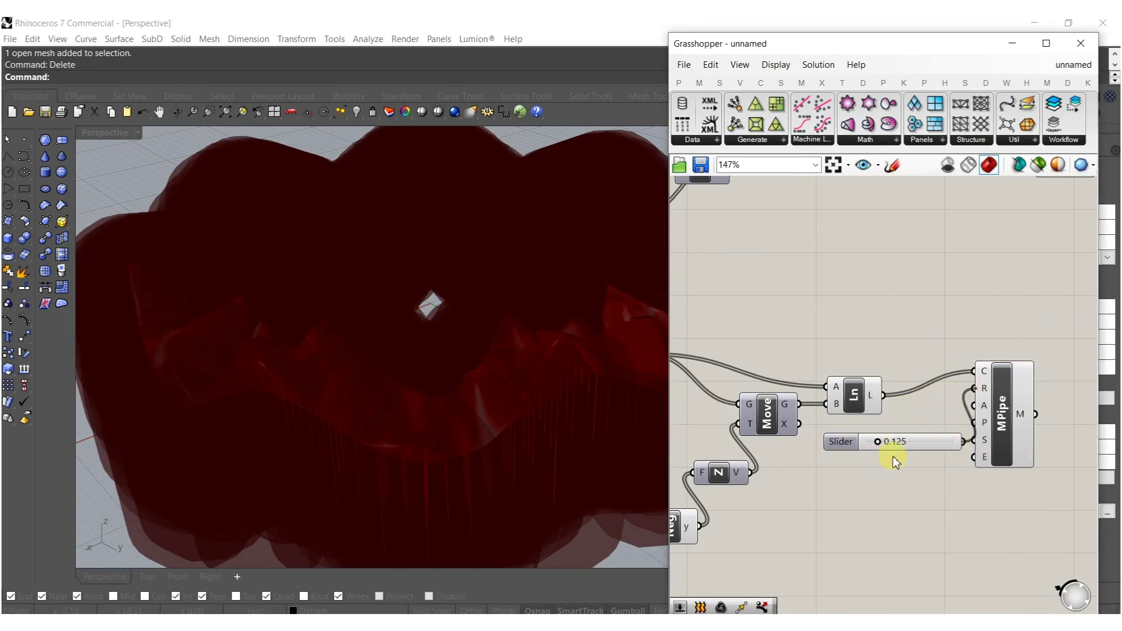
{"action": "scroll", "coordinate": [883, 458], "scroll_direction": "up", "scroll_amount": 6}
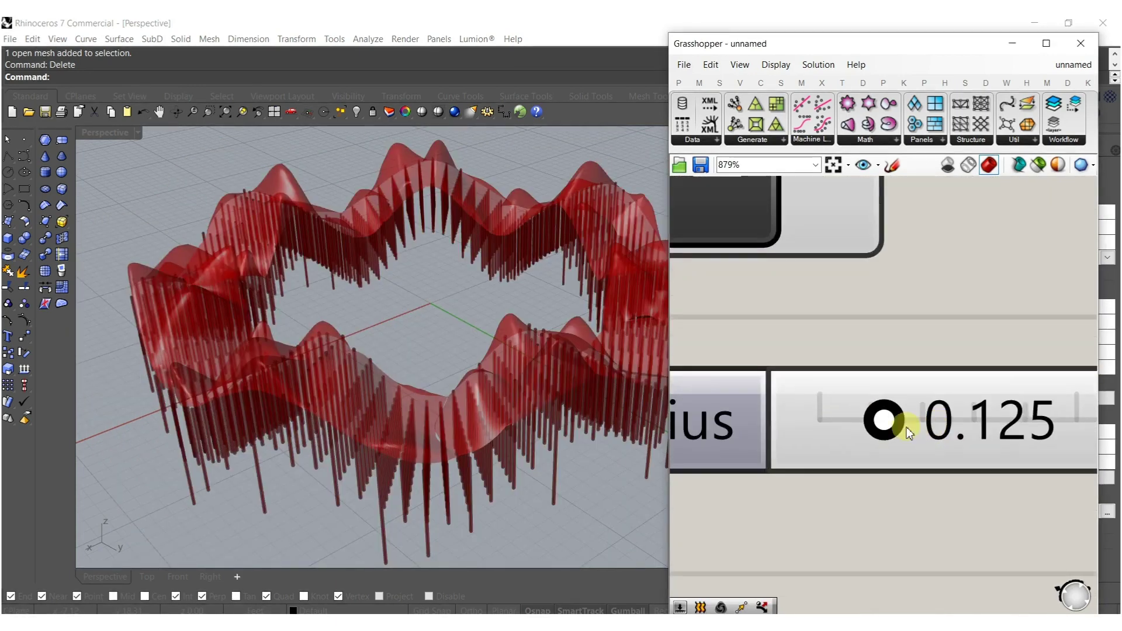
{"action": "left_click_drag", "start_coordinate": [864, 428], "coordinate": [852, 432]}
{"action": "left_click_drag", "start_coordinate": [852, 430], "coordinate": [851, 430]}
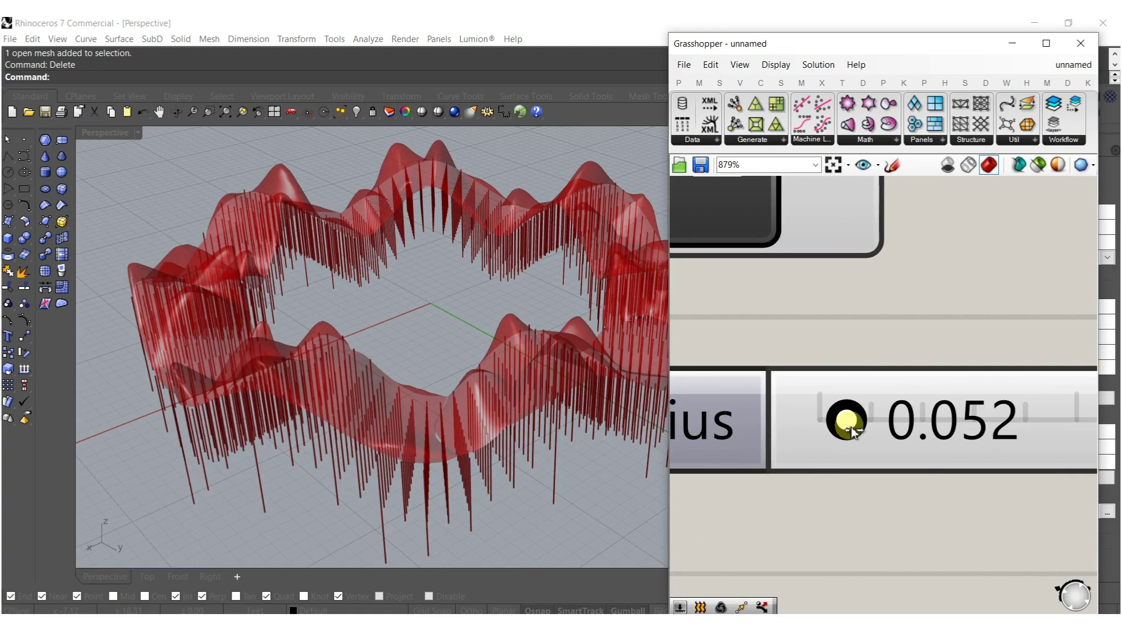
{"action": "scroll", "coordinate": [867, 362], "scroll_direction": "down", "scroll_amount": 10}
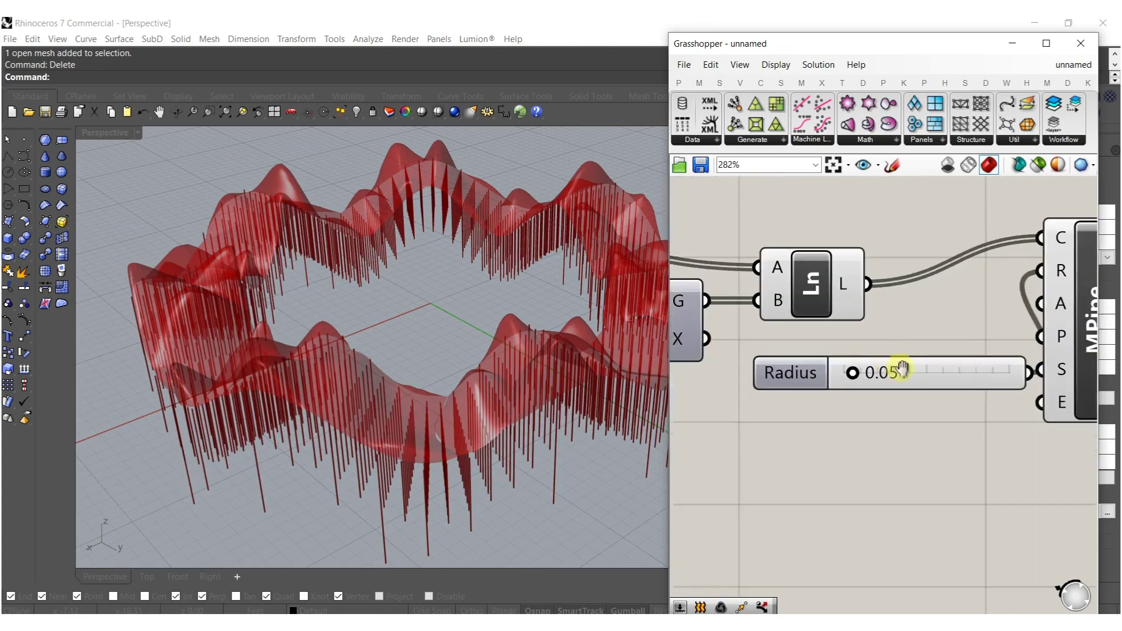
- Add a Mesh Join component after Mesh Pipe, with its mesh input flattened
{"action": "double_click", "coordinate": [903, 397]}
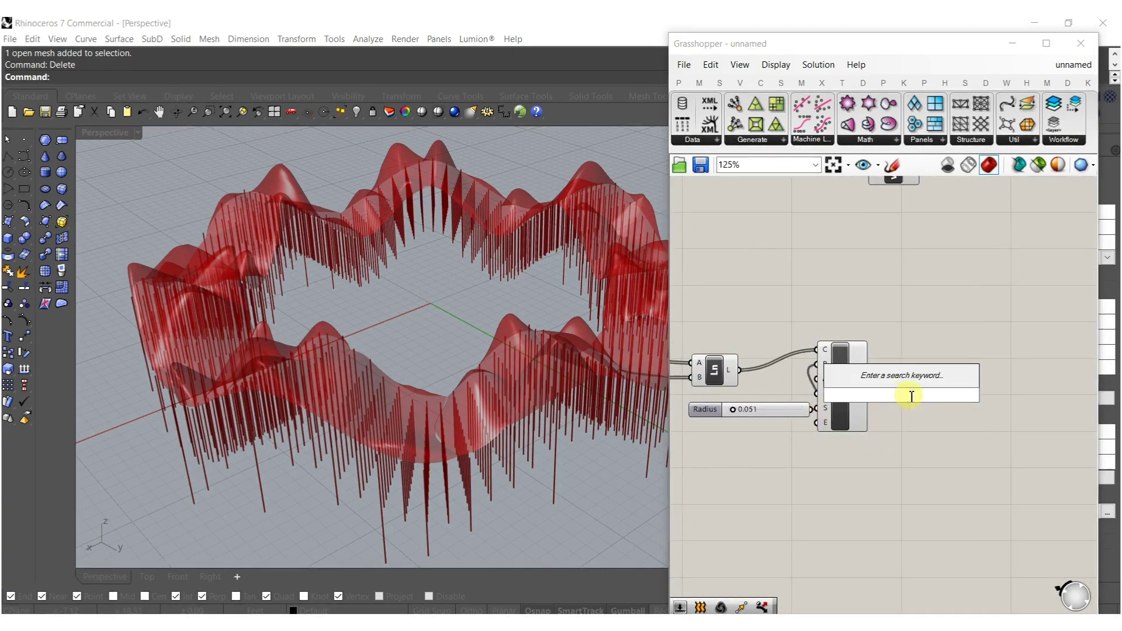
{"action": "type", "text": "join"}
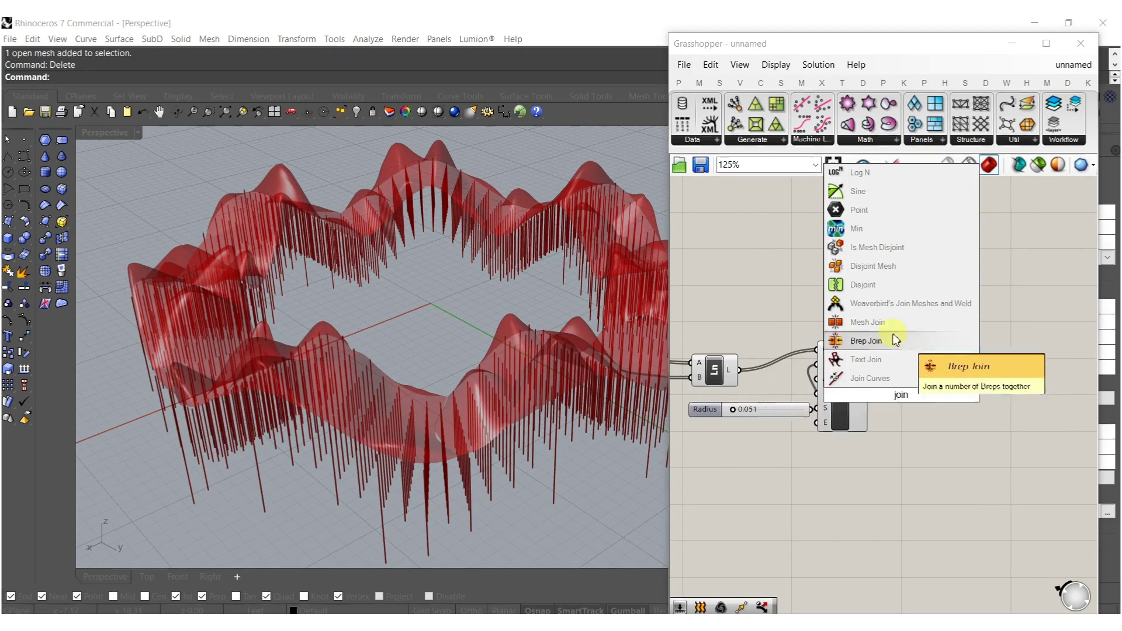
{"action": "left_click", "coordinate": [842, 322]}
{"action": "scroll", "coordinate": [843, 341], "scroll_direction": "up", "scroll_amount": 3}
{"action": "left_click_drag", "start_coordinate": [867, 384], "coordinate": [951, 388]}
{"action": "right_click", "coordinate": [887, 398]}
{"action": "left_click", "coordinate": [919, 461]}
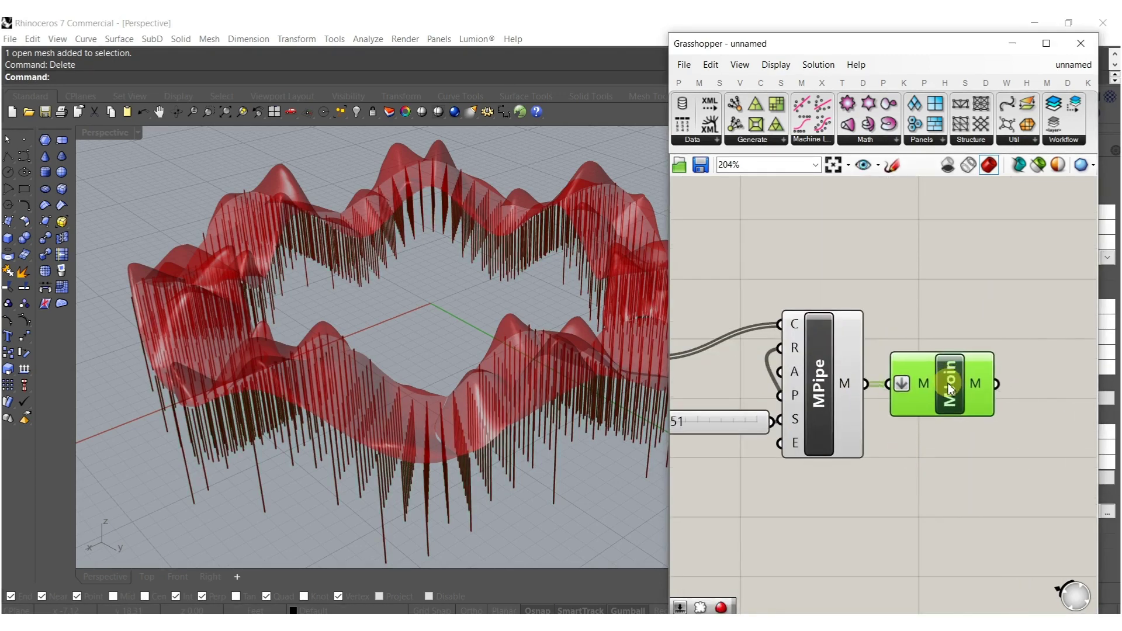
- Turn off the preview of the line and pipe components that feed the lower Mesh Join
{"action": "scroll", "coordinate": [937, 391], "scroll_direction": "down", "scroll_amount": 5}
{"action": "left_click_drag", "start_coordinate": [947, 514], "coordinate": [710, 341]}
{"action": "middle_click", "coordinate": [874, 379]}
{"action": "left_click", "coordinate": [920, 333]}
{"action": "left_click", "coordinate": [956, 312]}
{"action": "scroll", "coordinate": [935, 401], "scroll_direction": "up", "scroll_amount": 3}
- Bake the joined pipe mesh into the Rhino model
{"action": "left_click", "coordinate": [935, 369]}
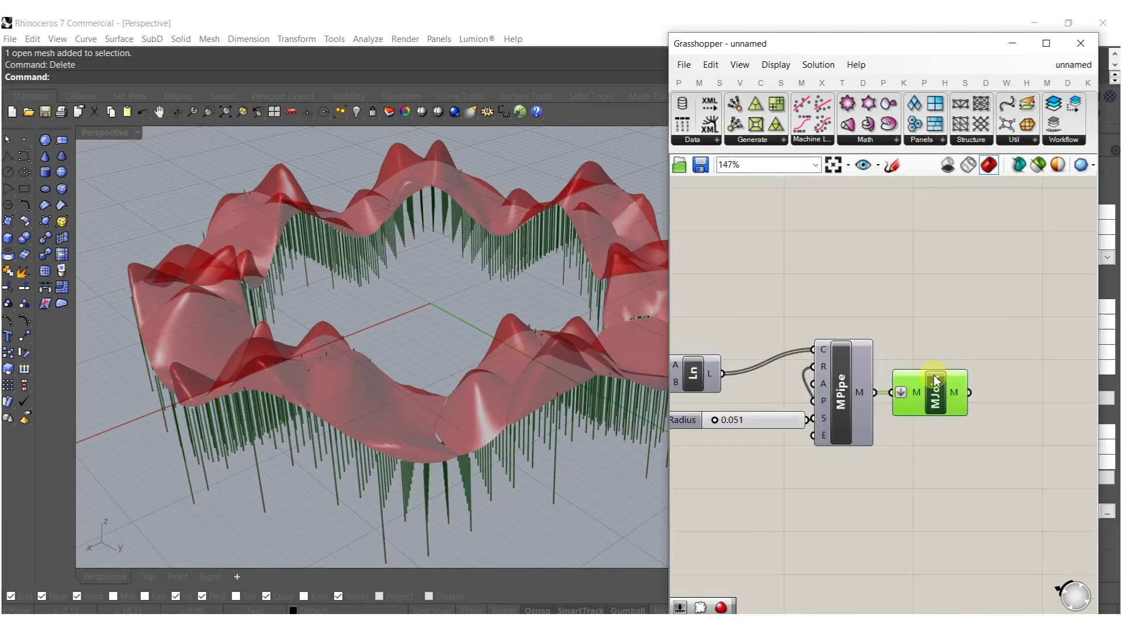
{"action": "middle_click", "coordinate": [934, 388]}
{"action": "left_click", "coordinate": [962, 419]}
{"action": "mouse_move", "coordinate": [493, 423]}
{"action": "right_mouse_down"}
{"action": "mouse_move", "coordinate": [451, 363]}
{"action": "mouse_move", "coordinate": [476, 429]}
{"action": "right_mouse_up"}
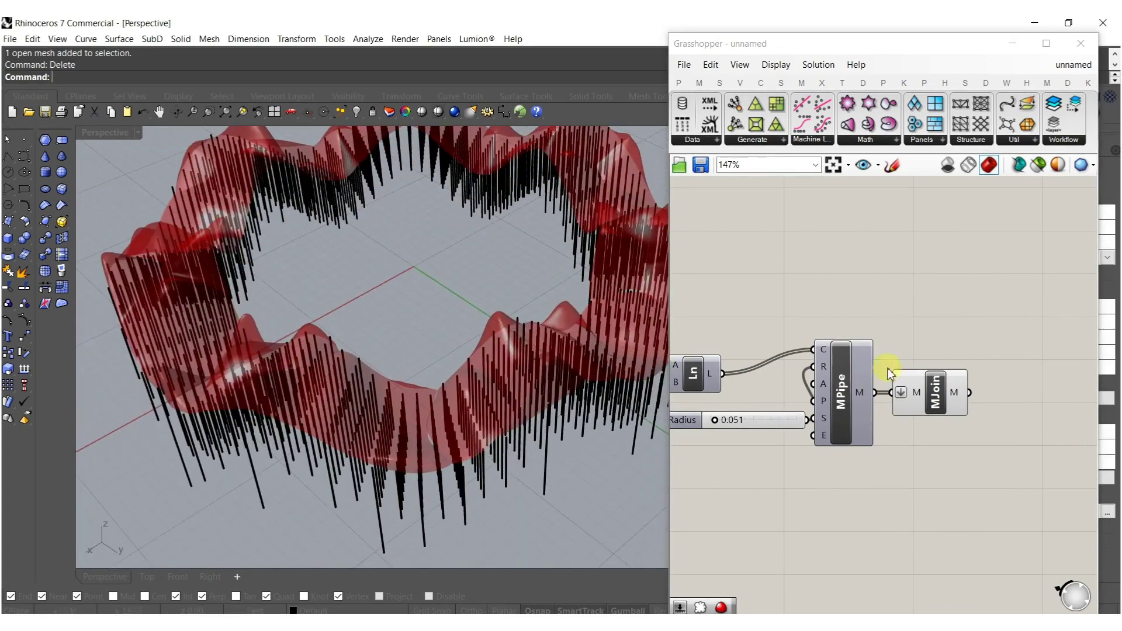
- Bake the Catmull-Clark smoothed mesh into the Rhino model
{"action": "right_click_drag", "start_coordinate": [912, 309], "coordinate": [1007, 385]}
{"action": "scroll", "coordinate": [981, 327], "scroll_direction": "down", "scroll_amount": 5}
{"action": "right_click_drag", "start_coordinate": [979, 304], "coordinate": [953, 355]}
{"action": "scroll", "coordinate": [958, 310], "scroll_direction": "up", "scroll_amount": 4}
{"action": "left_click", "coordinate": [957, 322]}
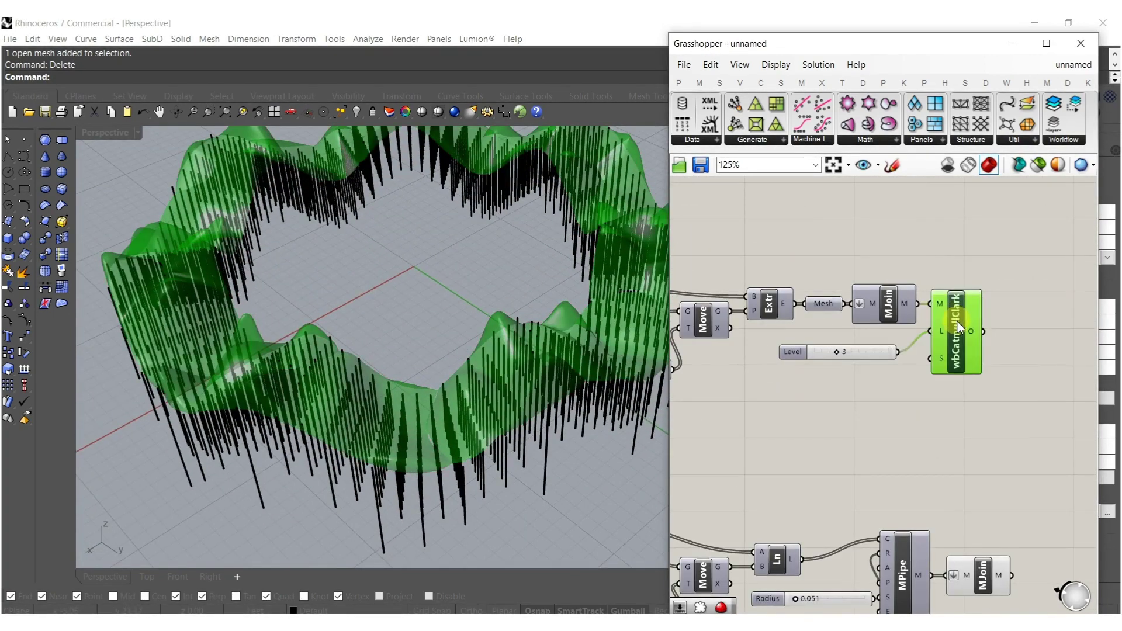
{"action": "middle_click", "coordinate": [958, 322]}
{"action": "left_click", "coordinate": [961, 449]}
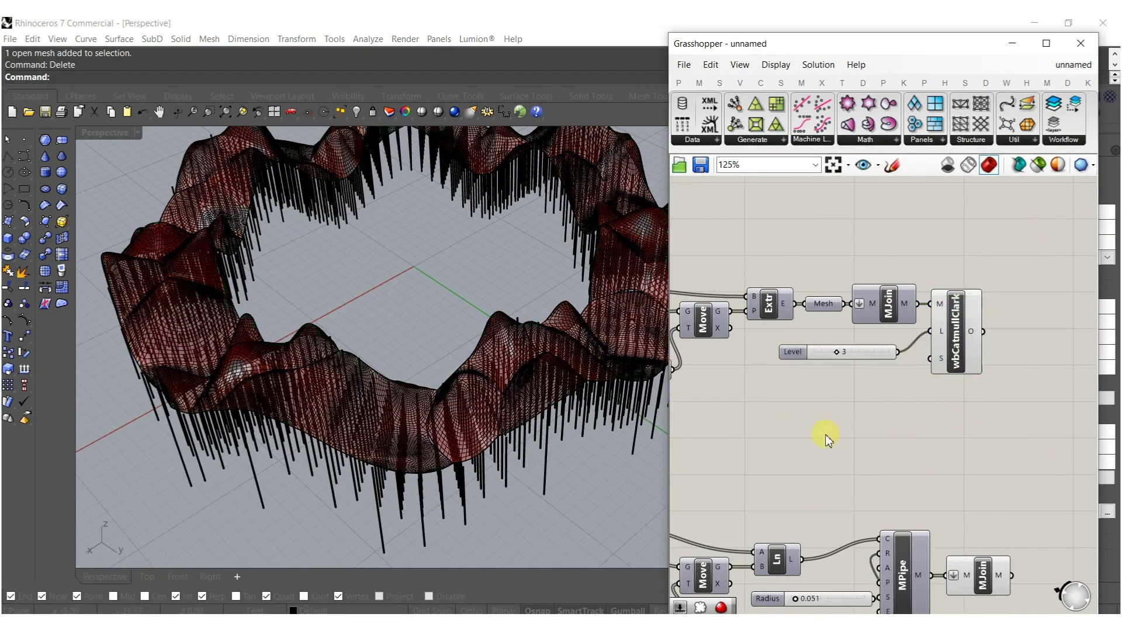
- Set the upper peak height domain's end to 6.136 and its start to 1.757
{"action": "right_click_drag", "start_coordinate": [801, 414], "coordinate": [943, 383]}
{"action": "scroll", "coordinate": [943, 384], "scroll_direction": "down", "scroll_amount": 2}
{"action": "scroll", "coordinate": [852, 376], "scroll_direction": "up", "scroll_amount": 4}
{"action": "right_click_drag", "start_coordinate": [731, 366], "coordinate": [957, 402]}
{"action": "scroll", "coordinate": [807, 380], "scroll_direction": "up", "scroll_amount": 3}
{"action": "left_click_drag", "start_coordinate": [843, 380], "coordinate": [862, 380]}
{"action": "left_click_drag", "start_coordinate": [779, 342], "coordinate": [783, 342]}
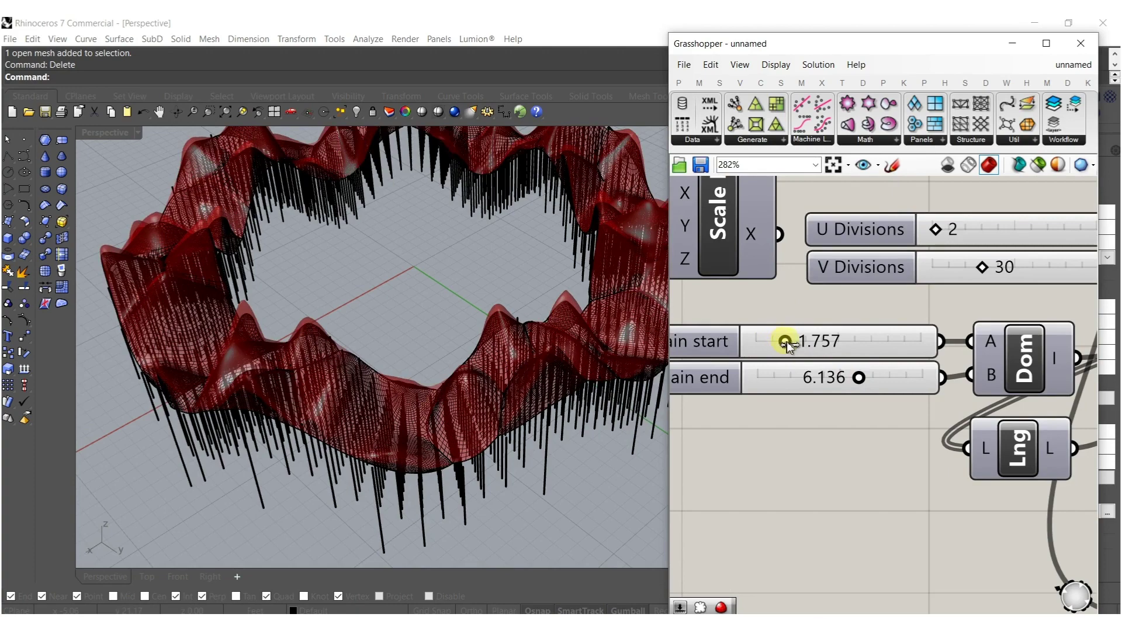
- Bake the Catmull-Clark mesh again with the changed peak heights
{"action": "scroll", "coordinate": [889, 371], "scroll_direction": "down", "scroll_amount": 10}
{"action": "scroll", "coordinate": [1019, 358], "scroll_direction": "up", "scroll_amount": 5}
{"action": "left_click", "coordinate": [928, 354]}
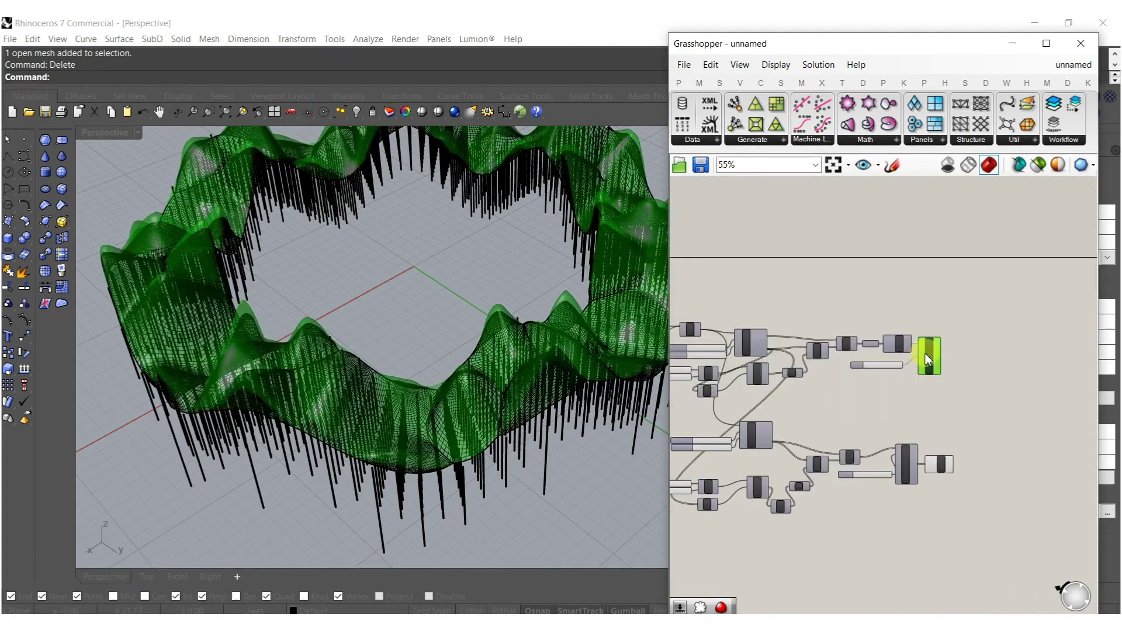
{"action": "scroll", "coordinate": [925, 353], "scroll_direction": "up", "scroll_amount": 1}
{"action": "middle_click", "coordinate": [924, 353]}
{"action": "left_click", "coordinate": [961, 396]}
{"action": "left_click", "coordinate": [963, 400]}
{"action": "scroll", "coordinate": [844, 426], "scroll_direction": "down", "scroll_amount": 5}
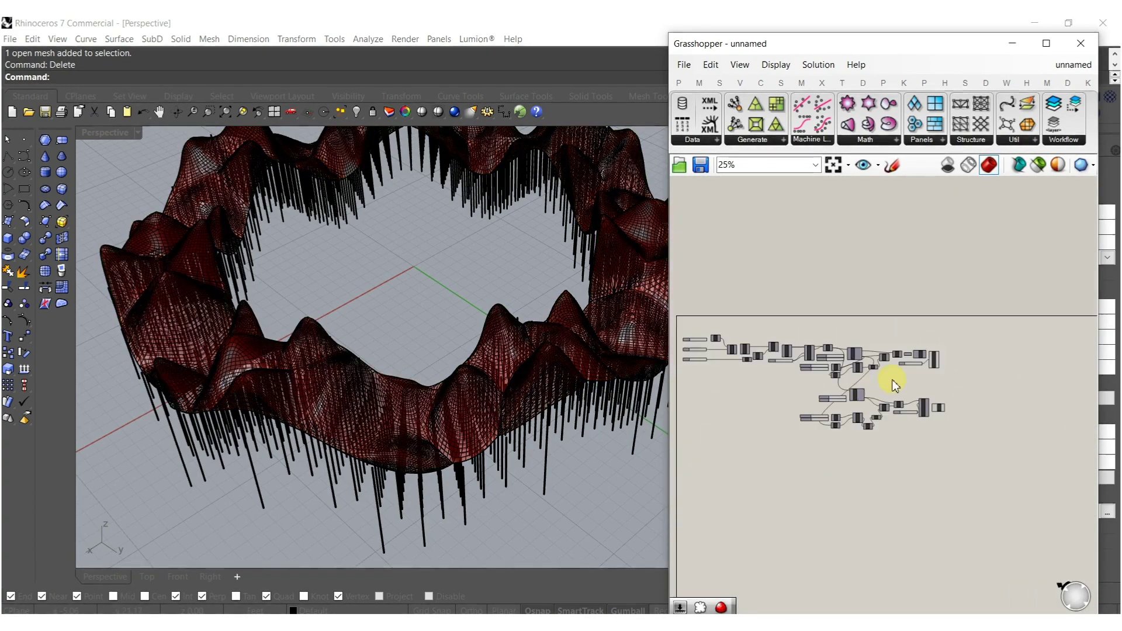
- Bake the Loft surface that underlies the hex panels
{"action": "scroll", "coordinate": [952, 371], "scroll_direction": "up", "scroll_amount": 7}
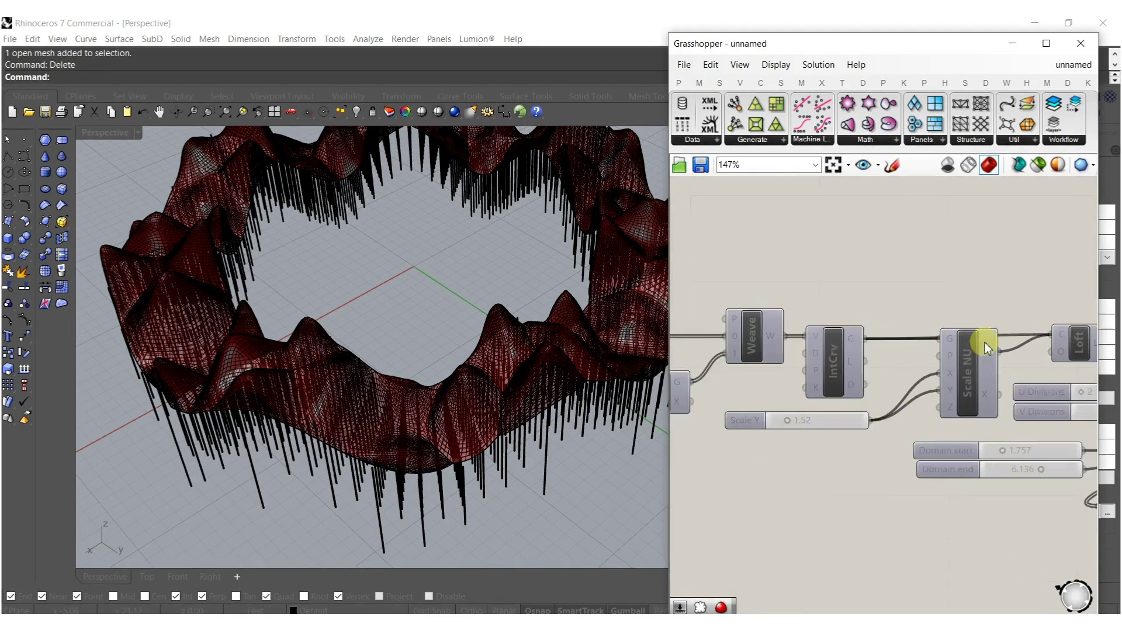
{"action": "middle_click", "coordinate": [951, 350]}
{"action": "left_click", "coordinate": [987, 389]}
{"action": "left_click", "coordinate": [978, 270]}
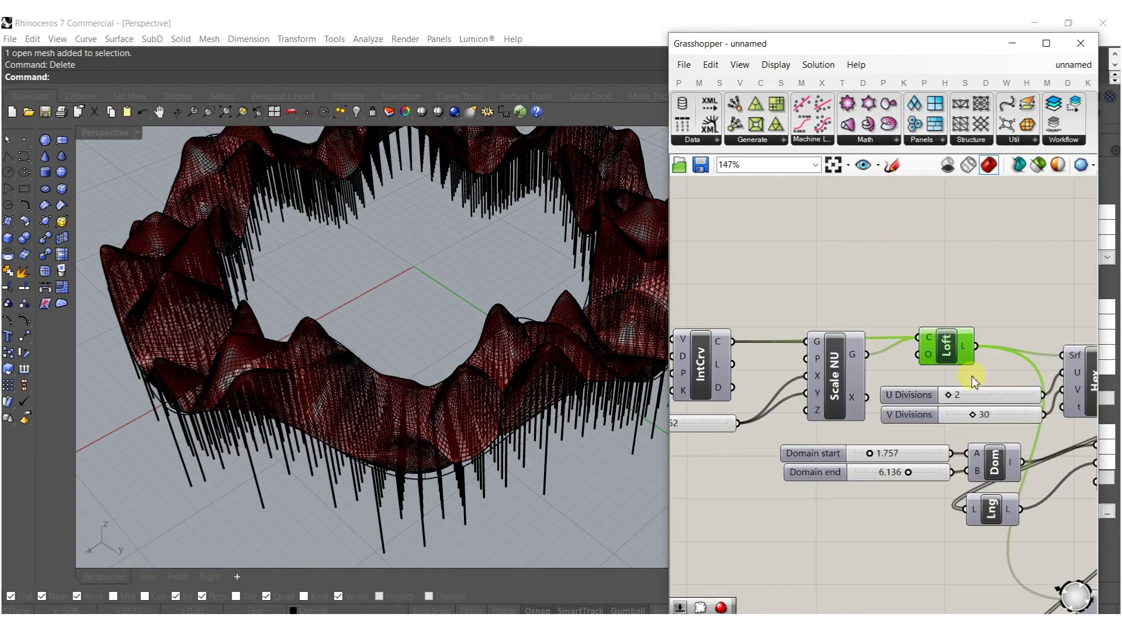
- Close the Grasshopper window and switch the Perspective viewport to Shaded display
{"action": "left_click", "coordinate": [1080, 44]}
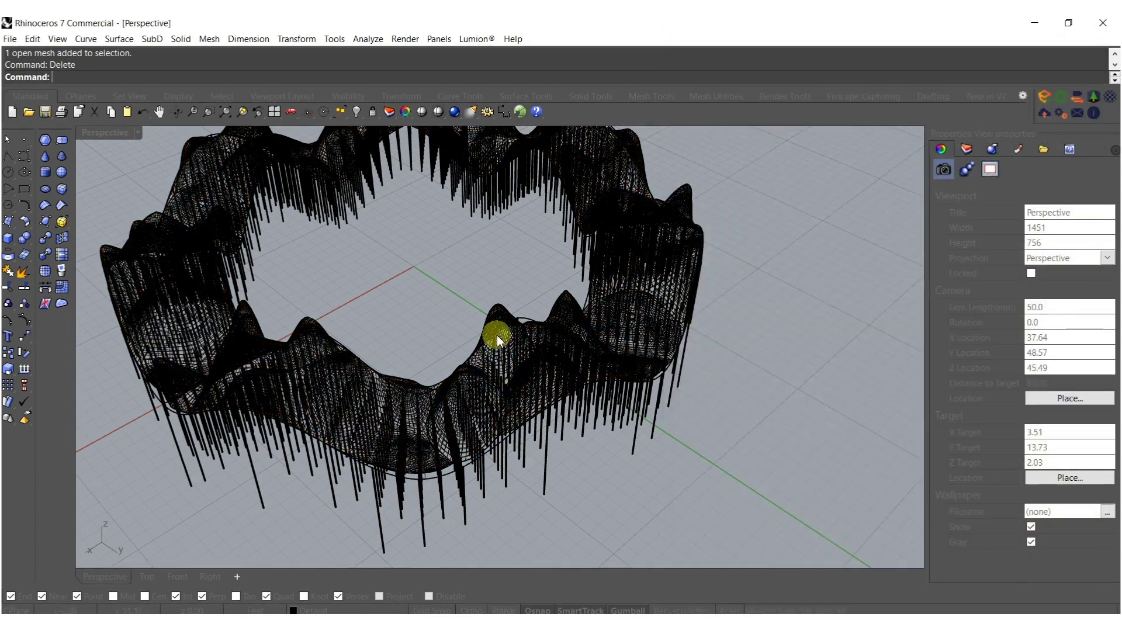
{"action": "middle_click", "coordinate": [512, 368]}
{"action": "left_click", "coordinate": [543, 352]}
{"action": "right_click_drag", "start_coordinate": [539, 389], "coordinate": [562, 375]}
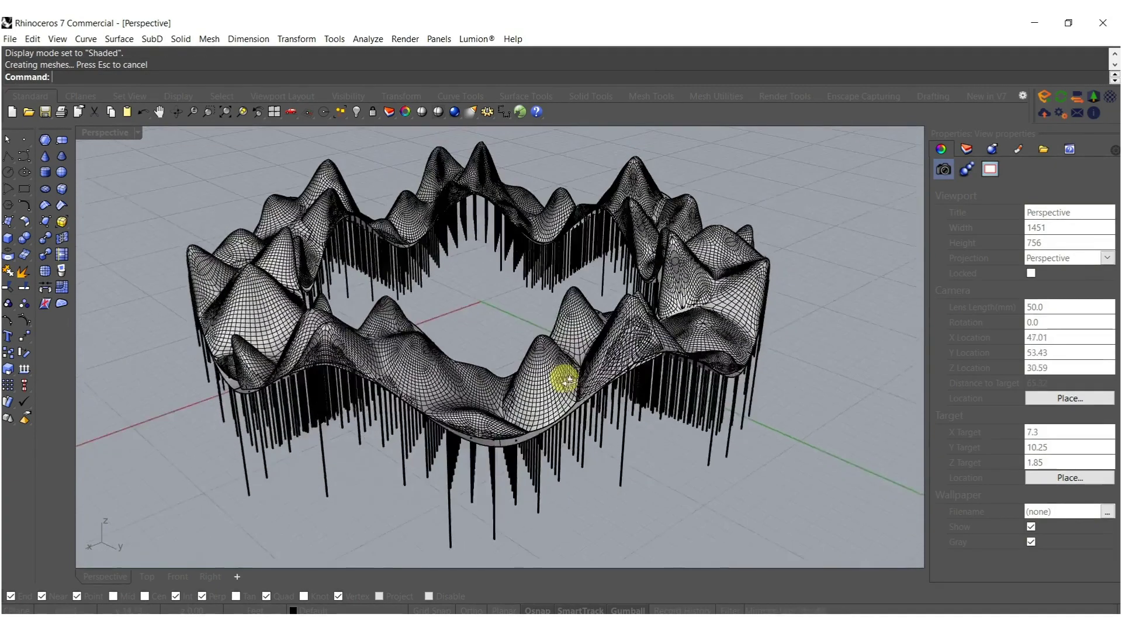
- Select the baked loft surface at the ring's edge and move it slightly downward beneath the peaked mesh
{"action": "scroll", "coordinate": [536, 444], "scroll_direction": "up", "scroll_amount": 5}
{"action": "left_click", "coordinate": [543, 460]}
{"action": "left_click", "coordinate": [548, 464]}
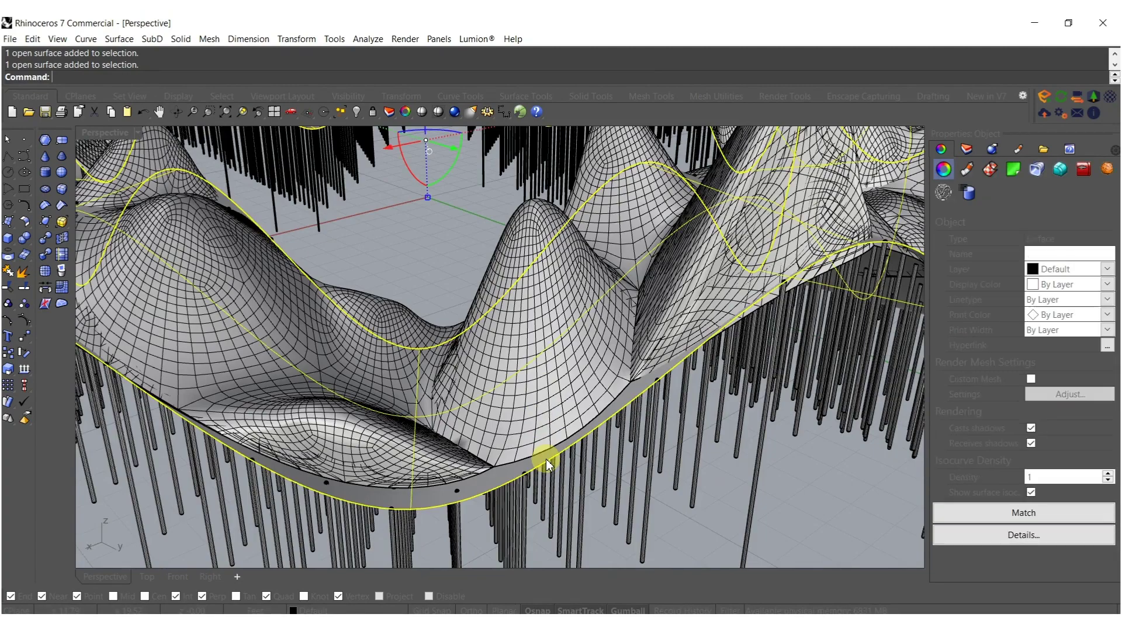
{"action": "scroll", "coordinate": [542, 459], "scroll_direction": "up", "scroll_amount": 5}
{"action": "mouse_move", "coordinate": [541, 459]}
{"action": "left_mouse_down"}
{"action": "mouse_move", "coordinate": [542, 491]}
{"action": "mouse_move", "coordinate": [542, 472]}
{"action": "left_mouse_up"}
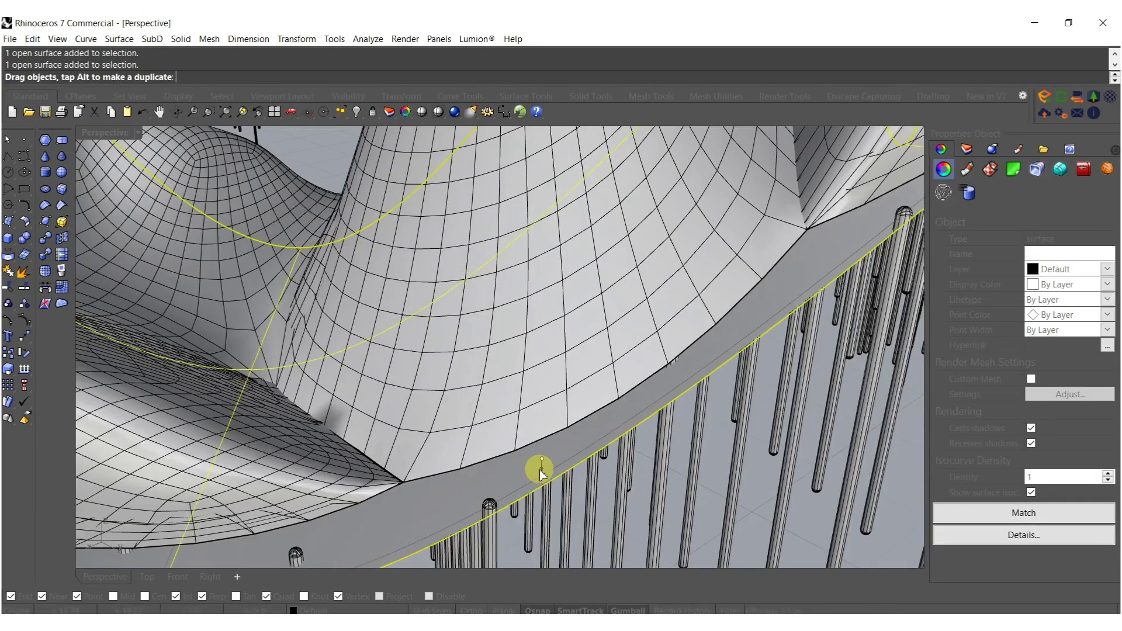
{"action": "scroll", "coordinate": [541, 458], "scroll_direction": "down", "scroll_amount": 10}
{"action": "scroll", "coordinate": [625, 401], "scroll_direction": "up", "scroll_amount": 3}
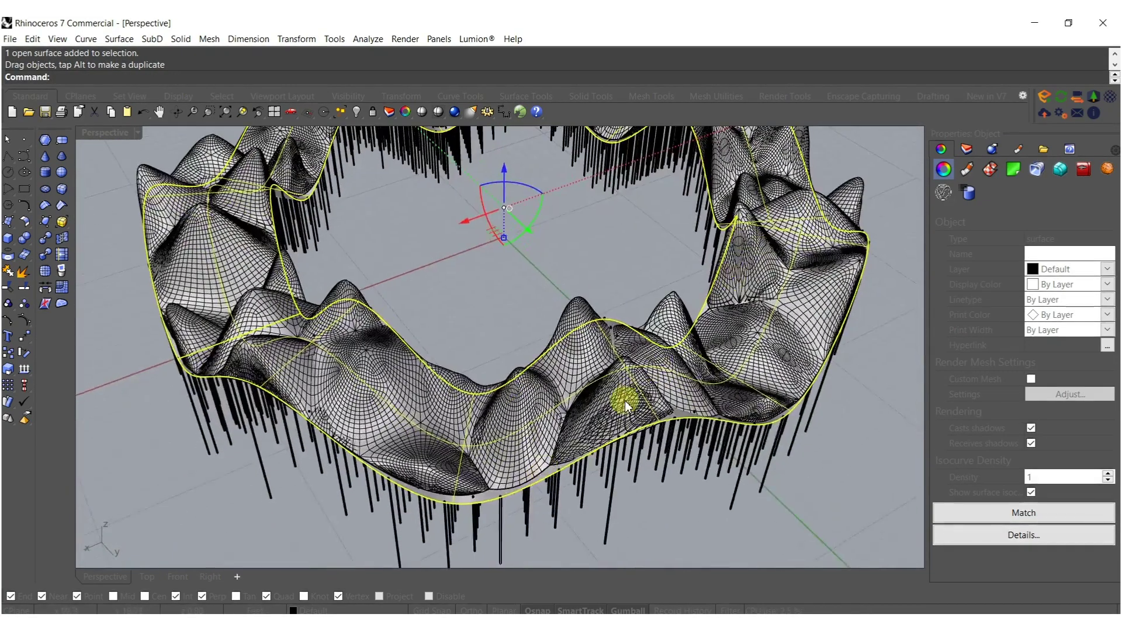
- Assign the baked mesh with the higher peaks to the ROCK layer and deselect it
{"action": "right_click_drag", "start_coordinate": [476, 354], "coordinate": [608, 391], "text": "shift"}
{"action": "left_click", "coordinate": [607, 391]}
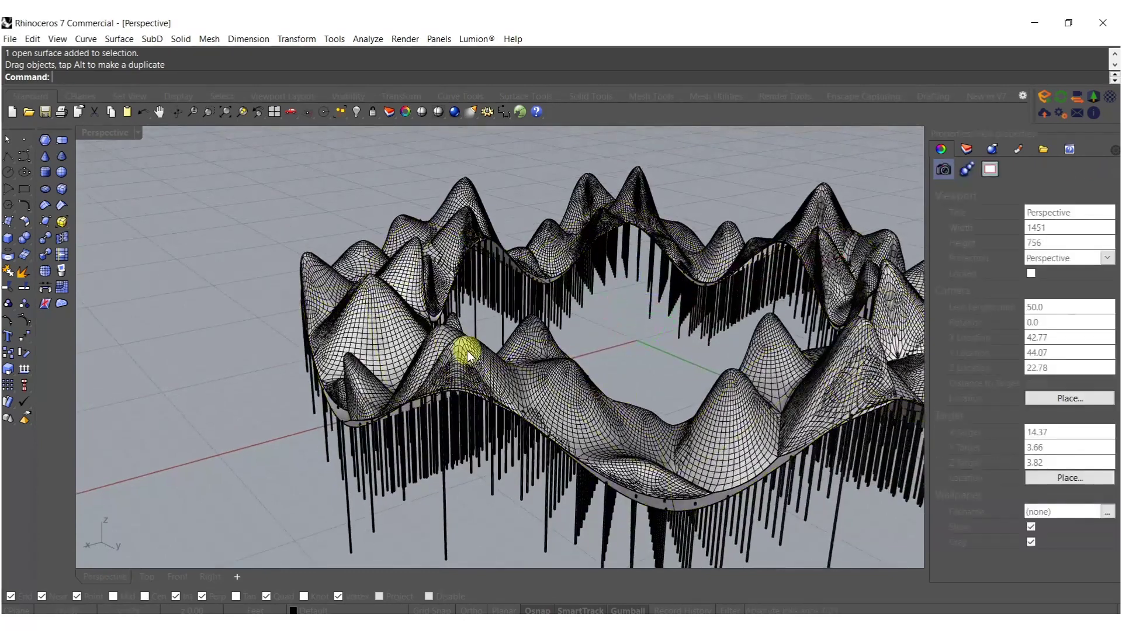
{"action": "left_click", "coordinate": [468, 349]}
{"action": "left_click", "coordinate": [968, 151]}
{"action": "scroll", "coordinate": [988, 485], "scroll_direction": "down", "scroll_amount": 3}
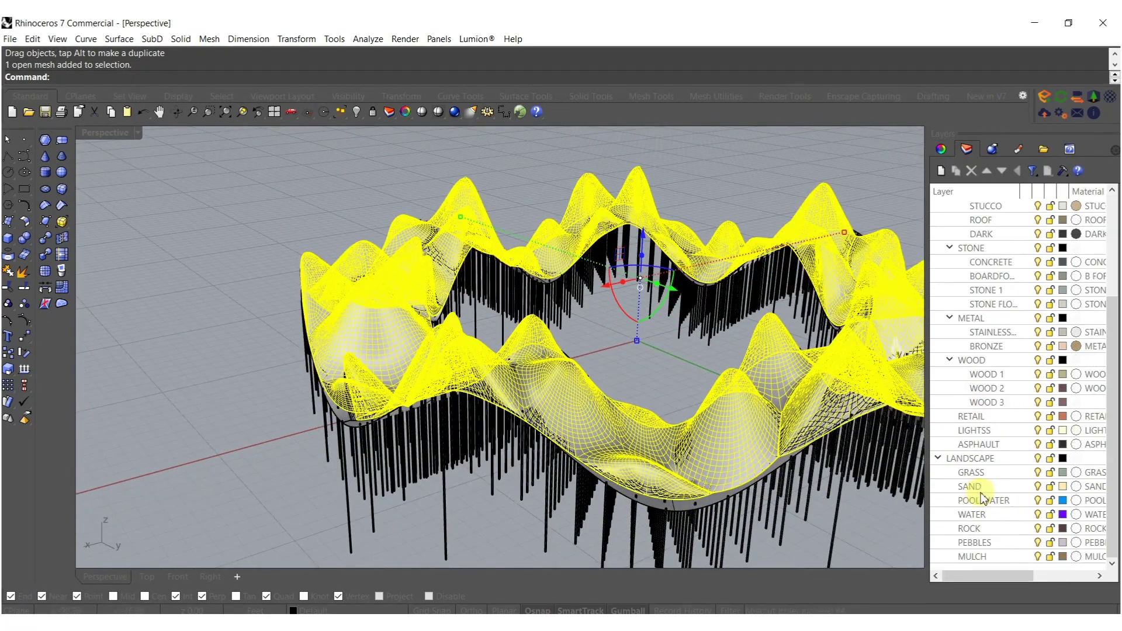
{"action": "right_click", "coordinate": [975, 532]}
{"action": "left_click", "coordinate": [999, 475]}
{"action": "key", "text": "Escape"}
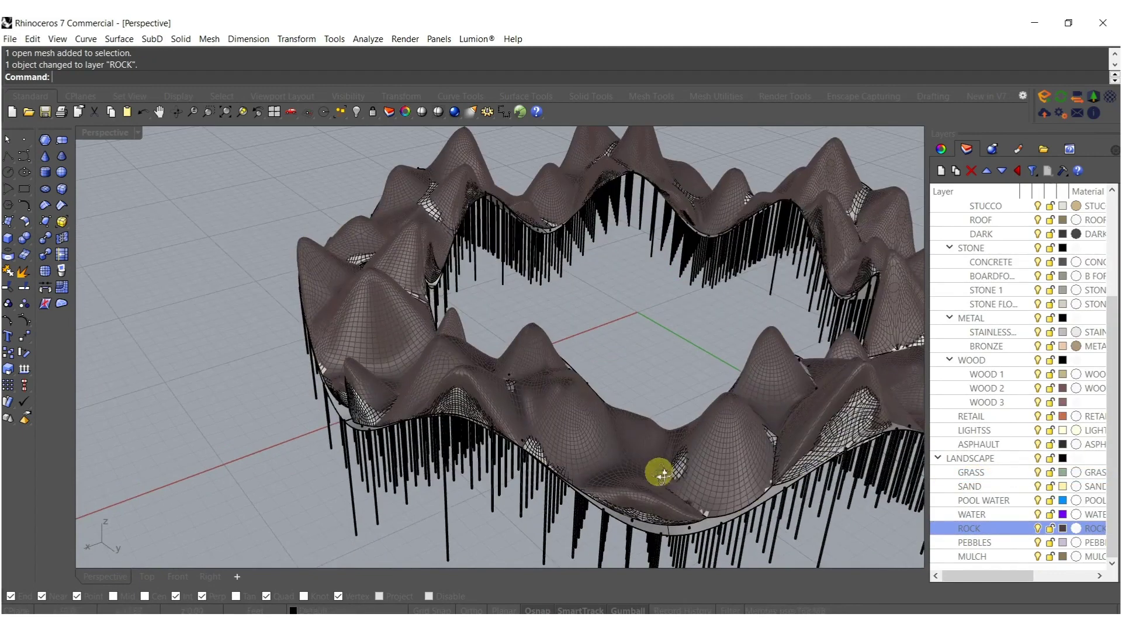
- Assign the second baked mesh with the lower peaks to the GRASS layer and deselect it
{"action": "left_click", "coordinate": [826, 451]}
{"action": "left_click", "coordinate": [876, 480]}
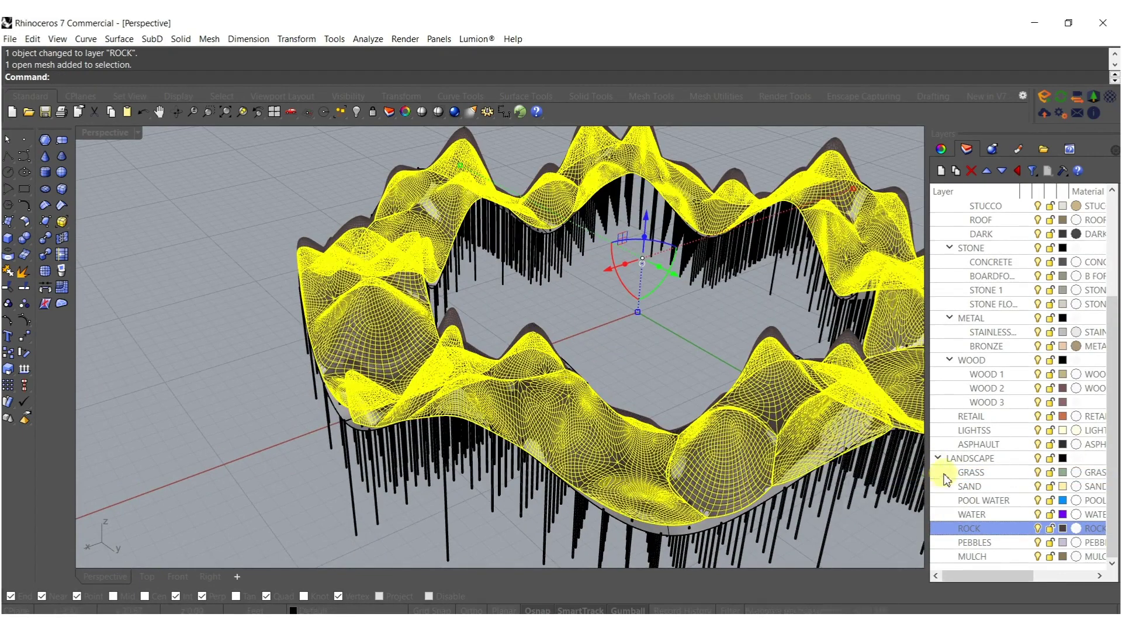
{"action": "right_click", "coordinate": [973, 473]}
{"action": "left_click", "coordinate": [994, 426]}
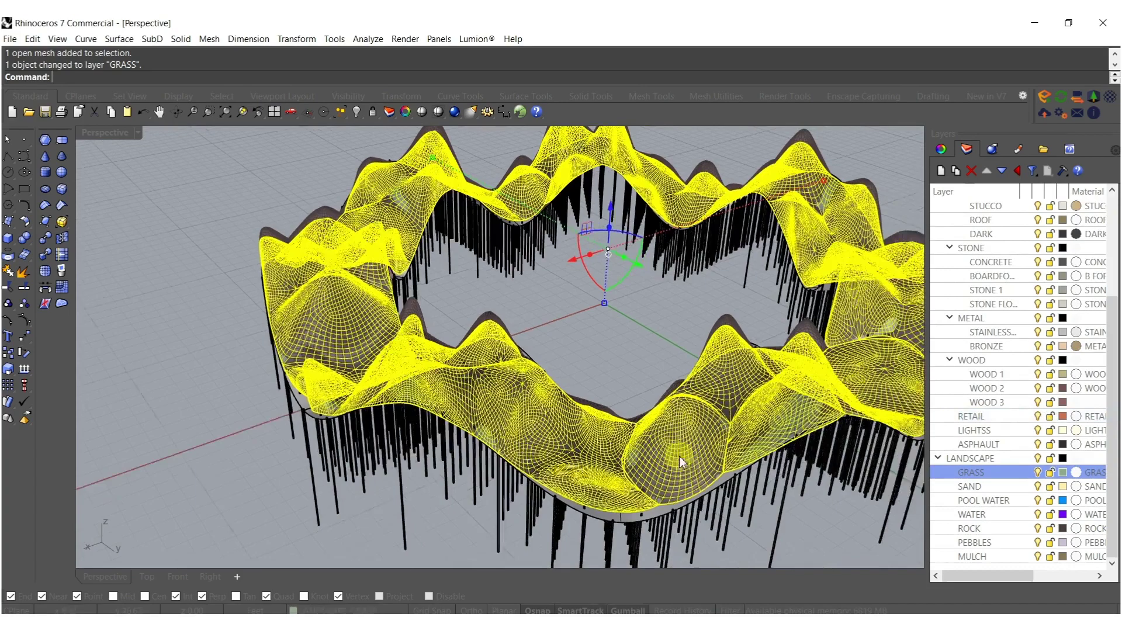
{"action": "key", "text": "Escape"}
- Nudge the grass mesh slightly upward so that it emerges between the rock peaks
{"action": "right_click_drag", "start_coordinate": [691, 398], "coordinate": [614, 380]}
{"action": "left_click", "coordinate": [459, 454]}
{"action": "scroll", "coordinate": [515, 498], "scroll_direction": "up", "scroll_amount": 6}
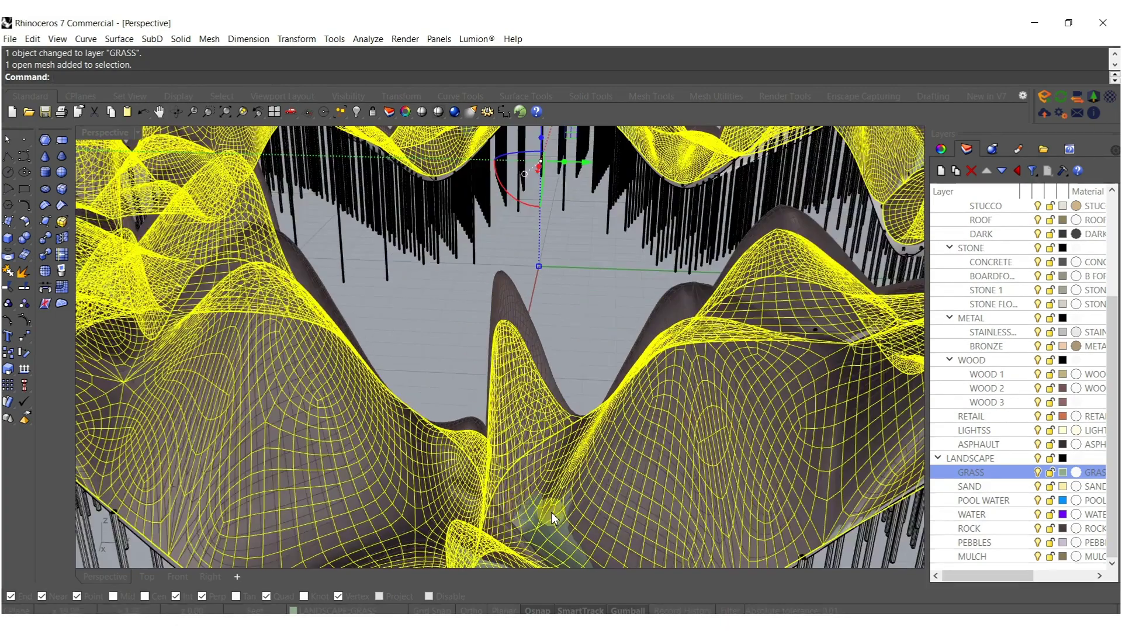
{"action": "right_click_drag", "start_coordinate": [551, 513], "coordinate": [535, 451], "text": "shift"}
{"action": "left_click_drag", "start_coordinate": [547, 448], "coordinate": [543, 446]}
{"action": "scroll", "coordinate": [544, 446], "scroll_direction": "down", "scroll_amount": 10}
{"action": "key", "text": "Escape"}
- Try extruding the base surface's outer and inner edges vertically, and undo the extrusion
{"action": "right_click_drag", "start_coordinate": [553, 390], "coordinate": [500, 359]}
{"action": "scroll", "coordinate": [421, 362], "scroll_direction": "up", "scroll_amount": 9}
{"action": "left_click", "coordinate": [496, 359]}
{"action": "key", "text": "Escape"}
{"action": "left_click", "coordinate": [493, 355], "text": "ctrl+shift"}
{"action": "right_click_drag", "start_coordinate": [490, 353], "coordinate": [314, 231]}
{"action": "left_click", "coordinate": [647, 365], "text": "ctrl+shift"}
{"action": "scroll", "coordinate": [406, 217], "scroll_direction": "up", "scroll_amount": 2}
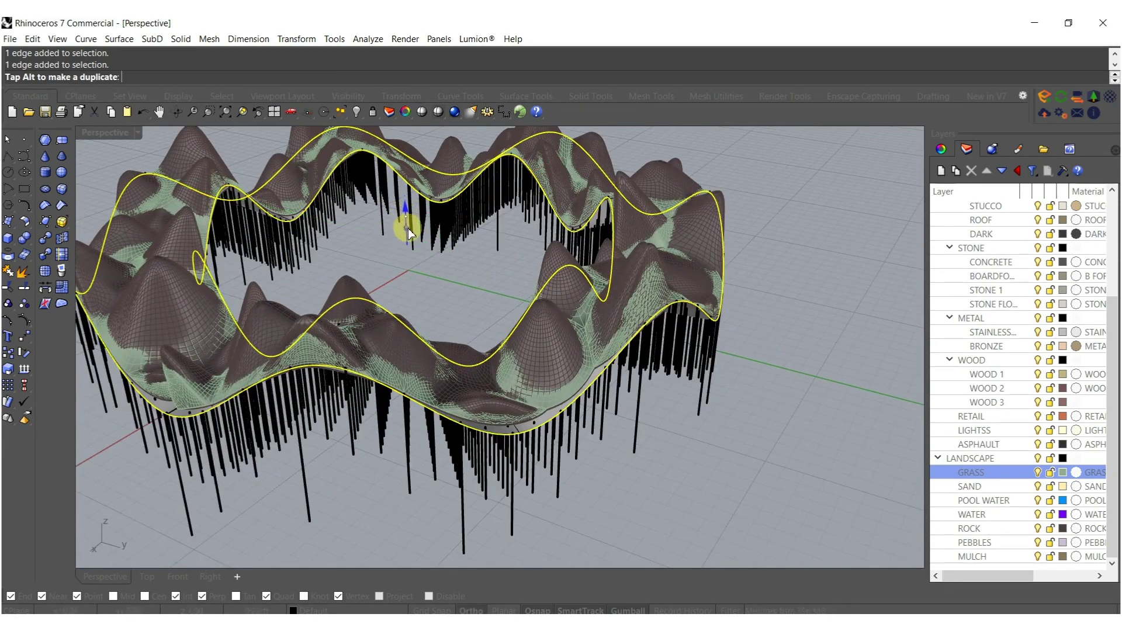
{"action": "left_click_drag", "start_coordinate": [408, 240], "coordinate": [408, 240]}
{"action": "right_click_drag", "start_coordinate": [419, 290], "coordinate": [465, 333]}
{"action": "key", "text": "ctrl+z"}
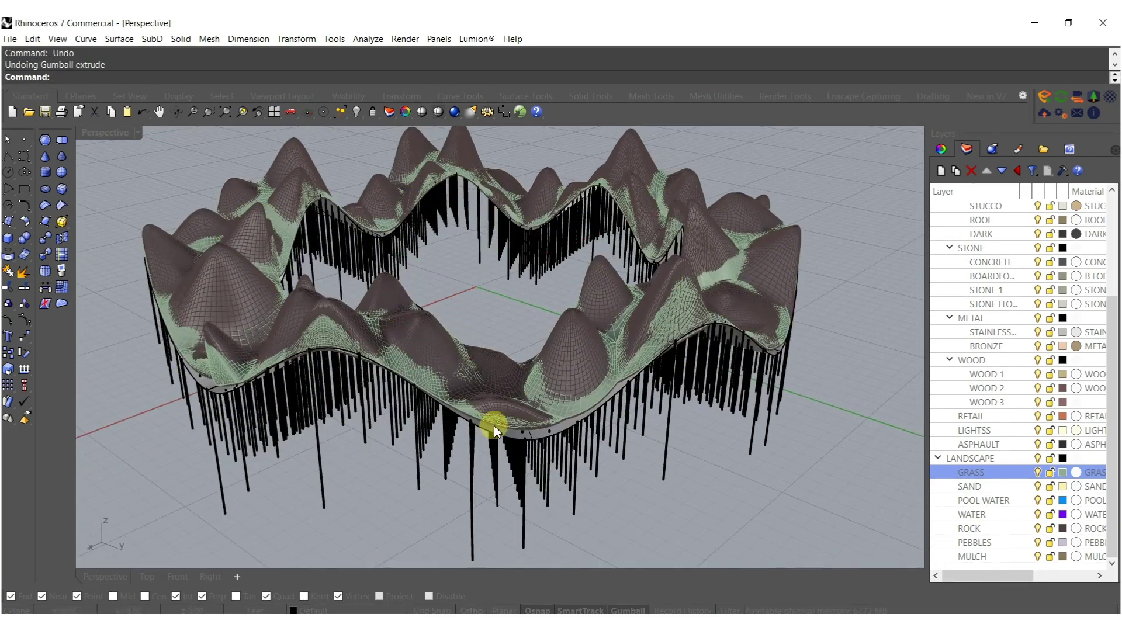
- Select the base surface's outer and inner edges and extrude them vertically into narrow bands
{"action": "scroll", "coordinate": [476, 433], "scroll_direction": "up", "scroll_amount": 3}
{"action": "left_click", "coordinate": [480, 437], "text": "ctrl+shift"}
{"action": "right_click_drag", "start_coordinate": [481, 439], "coordinate": [543, 305]}
{"action": "left_click", "coordinate": [405, 342], "text": "ctrl+shift"}
{"action": "scroll", "coordinate": [409, 310], "scroll_direction": "down", "scroll_amount": 5}
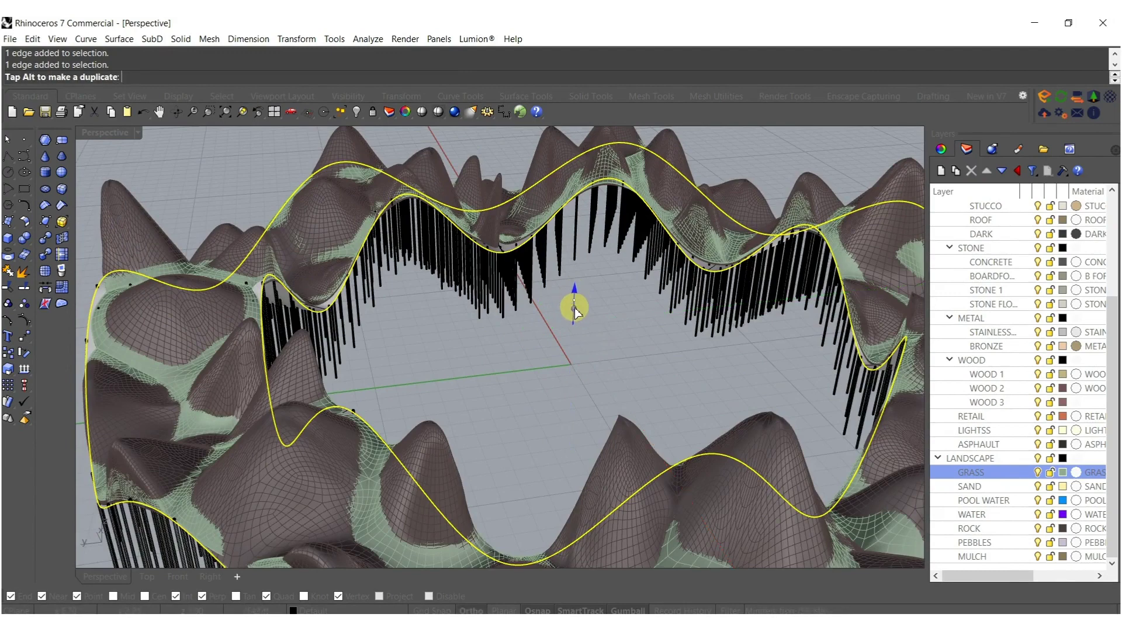
{"action": "left_click_drag", "start_coordinate": [573, 307], "coordinate": [573, 307]}
{"action": "right_click_drag", "start_coordinate": [463, 308], "coordinate": [450, 308]}
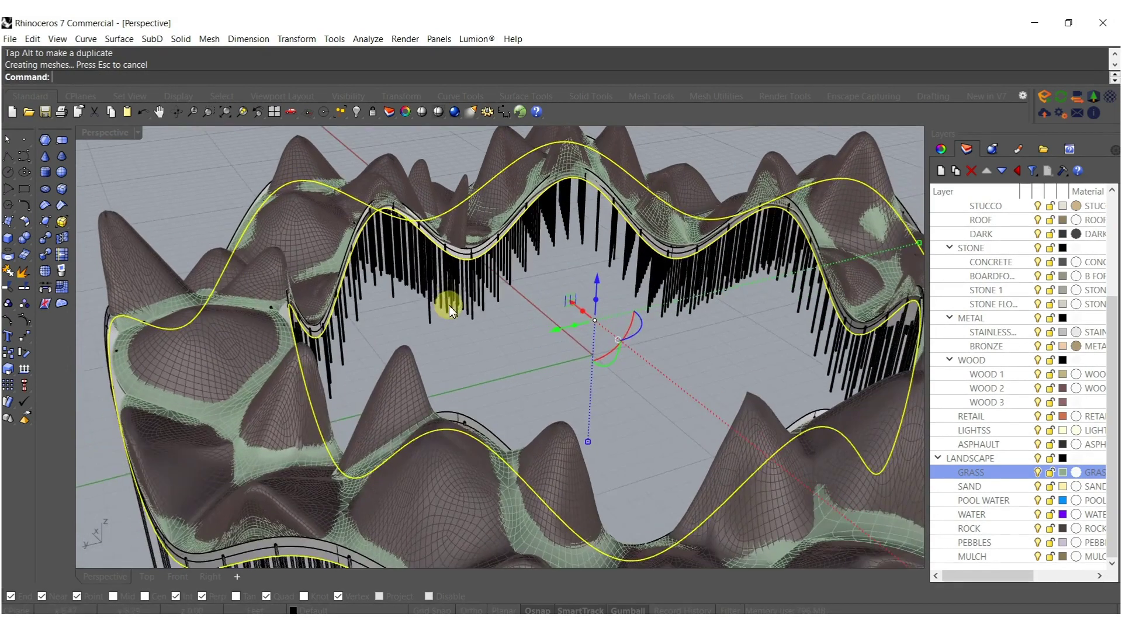
- Select the upper edge of the outer band and shift it slightly in the vertical direction
{"action": "right_click_drag", "start_coordinate": [405, 255], "coordinate": [460, 407]}
{"action": "scroll", "coordinate": [517, 484], "scroll_direction": "up", "scroll_amount": 5}
{"action": "scroll", "coordinate": [530, 413], "scroll_direction": "down", "scroll_amount": 10}
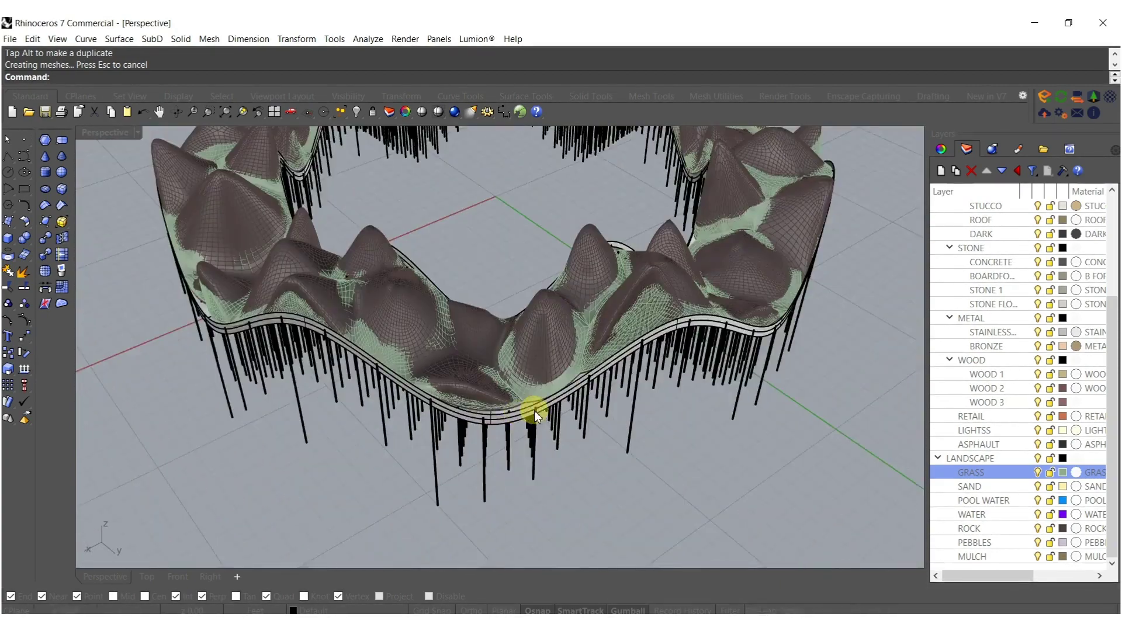
{"action": "scroll", "coordinate": [507, 415], "scroll_direction": "up", "scroll_amount": 8}
{"action": "left_click", "coordinate": [507, 416], "text": "ctrl+shift"}
{"action": "scroll", "coordinate": [513, 394], "scroll_direction": "down", "scroll_amount": 5}
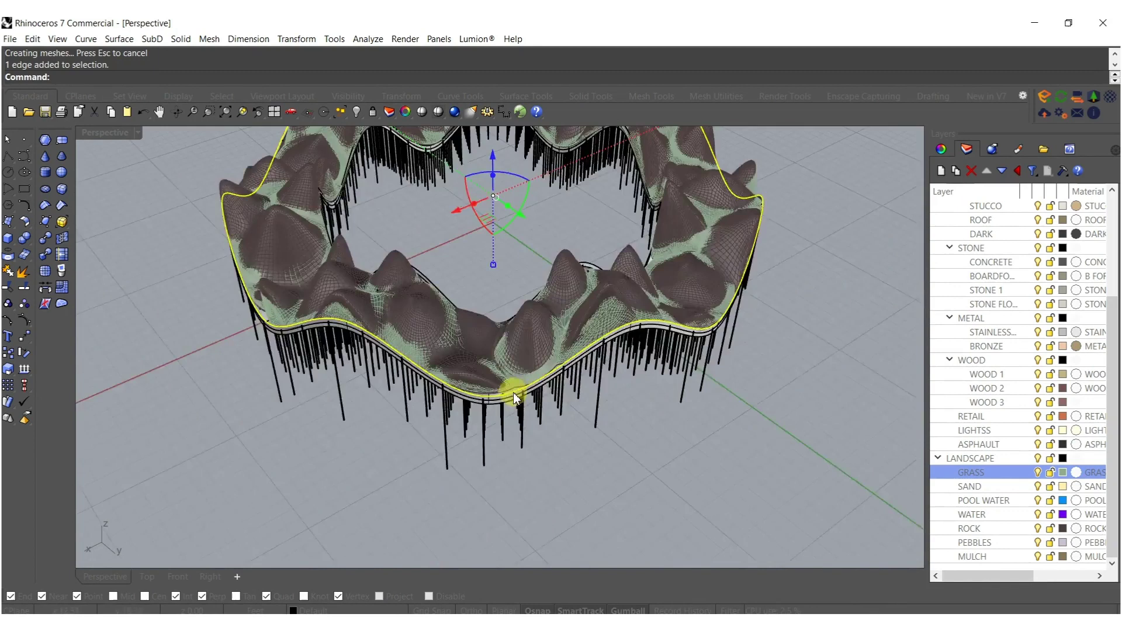
{"action": "right_click_drag", "start_coordinate": [496, 377], "coordinate": [498, 220]}
{"action": "left_click_drag", "start_coordinate": [495, 212], "coordinate": [500, 217]}
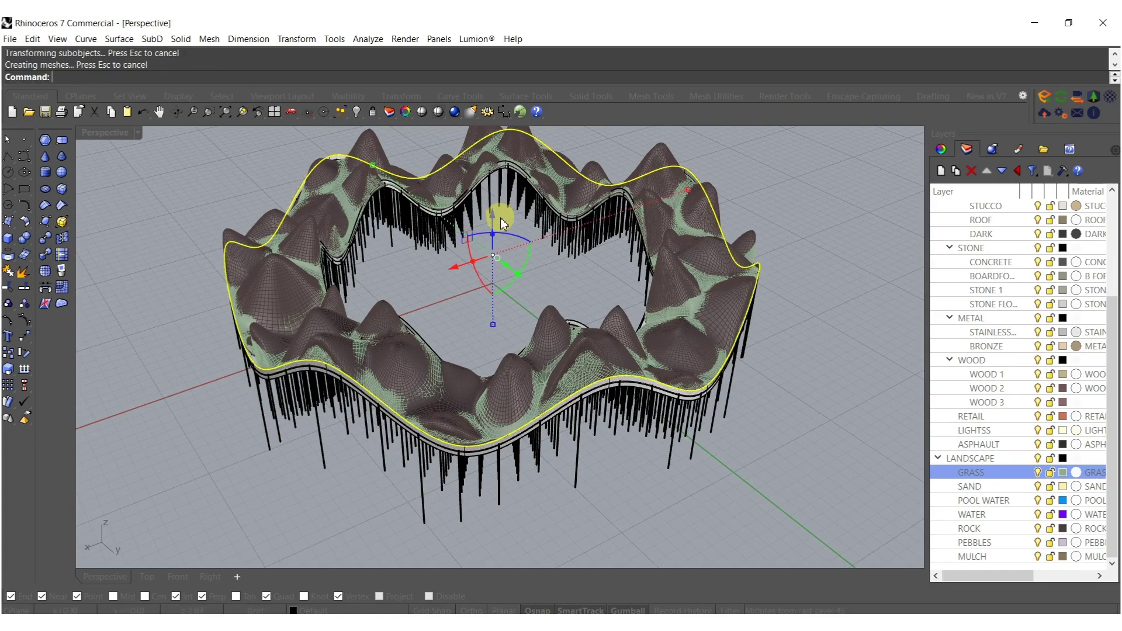
{"action": "right_click_drag", "start_coordinate": [520, 279], "coordinate": [670, 462], "text": "shift"}
{"action": "key", "text": "Escape"}
- Select the inner and outer band surfaces, start OffsetSrf on both, and flip all offset directions
{"action": "scroll", "coordinate": [493, 383], "scroll_direction": "up", "scroll_amount": 4}
{"action": "scroll", "coordinate": [670, 463], "scroll_direction": "up", "scroll_amount": 6}
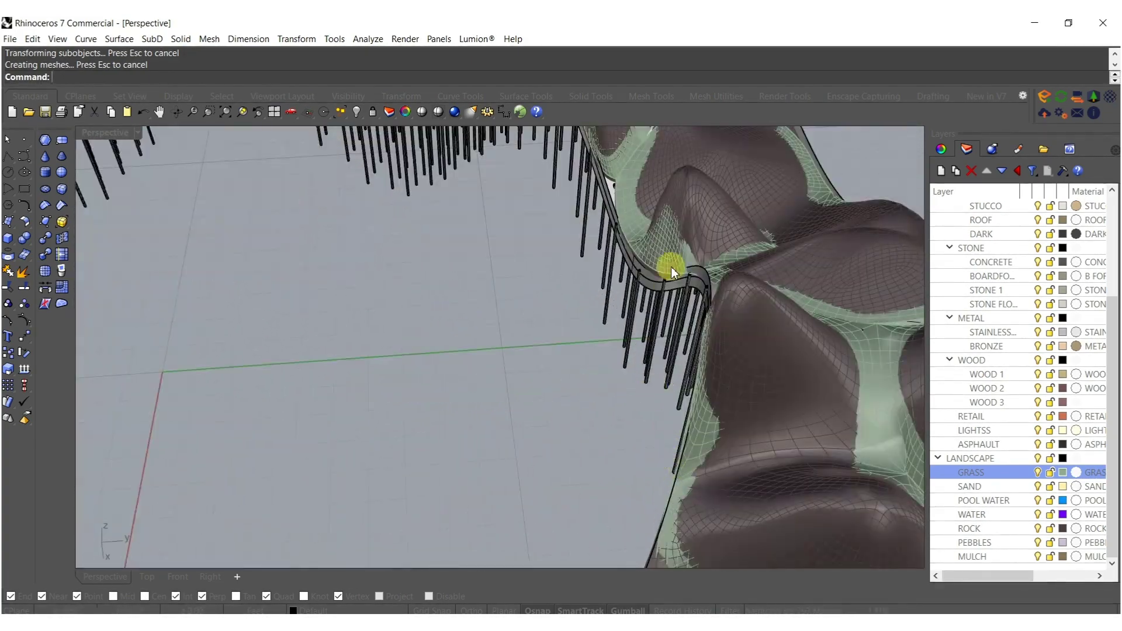
{"action": "scroll", "coordinate": [697, 273], "scroll_direction": "up", "scroll_amount": 5}
{"action": "left_click", "coordinate": [695, 278]}
{"action": "scroll", "coordinate": [693, 286], "scroll_direction": "down", "scroll_amount": 10}
{"action": "right_click_drag", "start_coordinate": [692, 293], "coordinate": [620, 356]}
{"action": "scroll", "coordinate": [621, 358], "scroll_direction": "up", "scroll_amount": 3}
{"action": "left_click", "coordinate": [584, 338]}
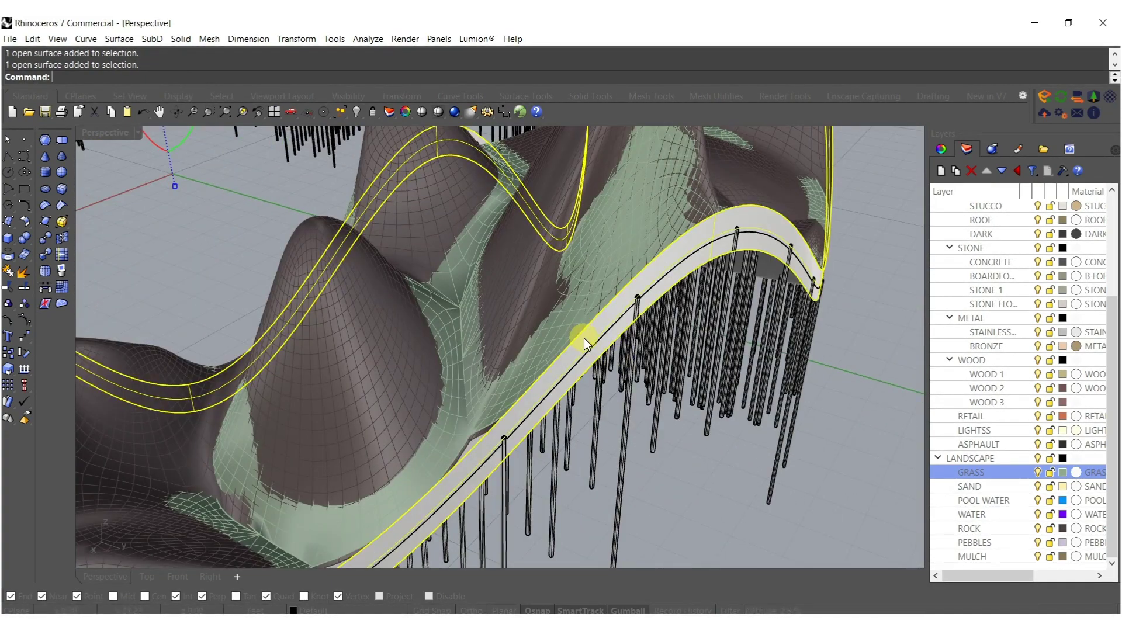
{"action": "type", "text": "Offset"}
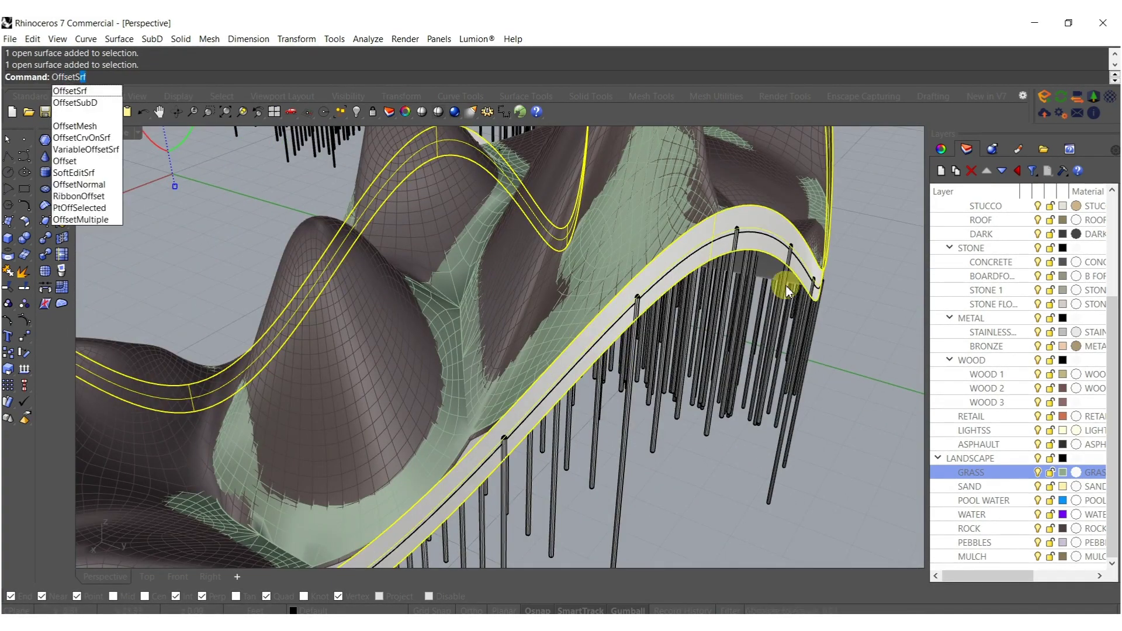
{"action": "type", "text": "Srf"}
{"action": "key", "text": "Return"}
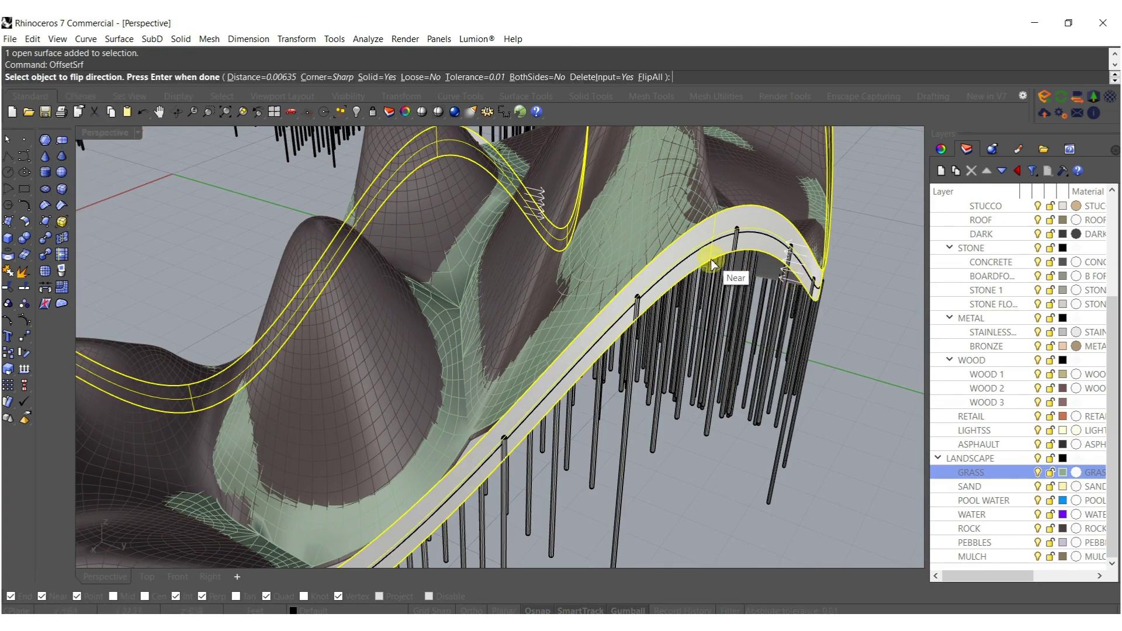
{"action": "type", "text": "f"}
{"action": "key", "text": "Return"}
- Pick the offset distance with two points beside the outer band and complete the solid offset
{"action": "type", "text": "d"}
{"action": "key", "text": "Return"}
{"action": "right_click_drag", "start_coordinate": [724, 328], "coordinate": [700, 386]}
{"action": "scroll", "coordinate": [700, 383], "scroll_direction": "up", "scroll_amount": 6}
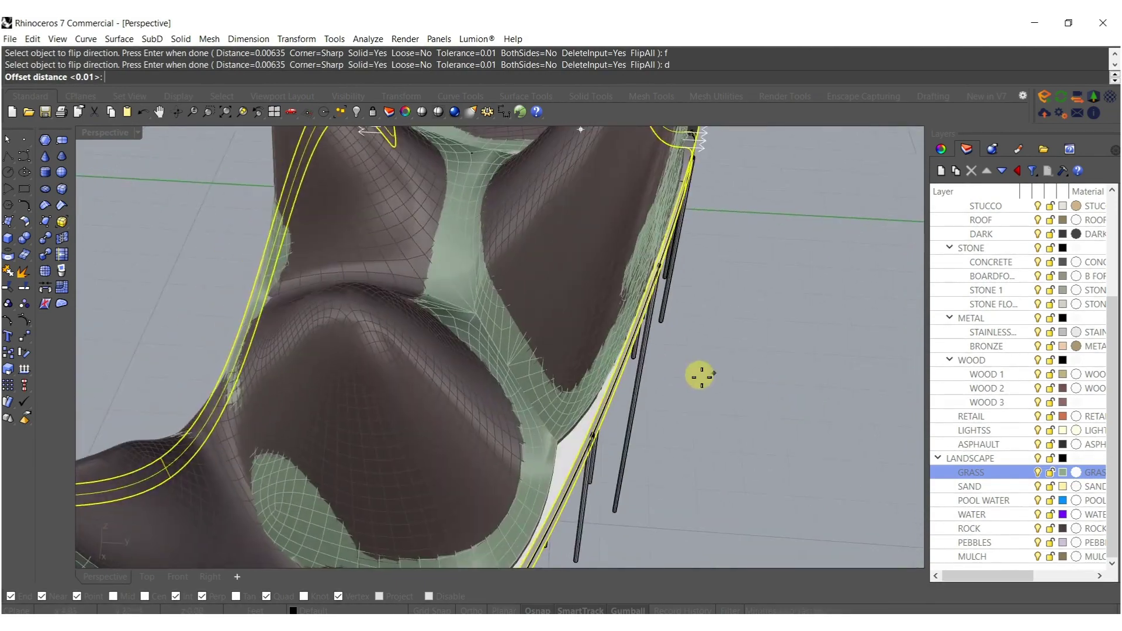
{"action": "left_click", "coordinate": [608, 383]}
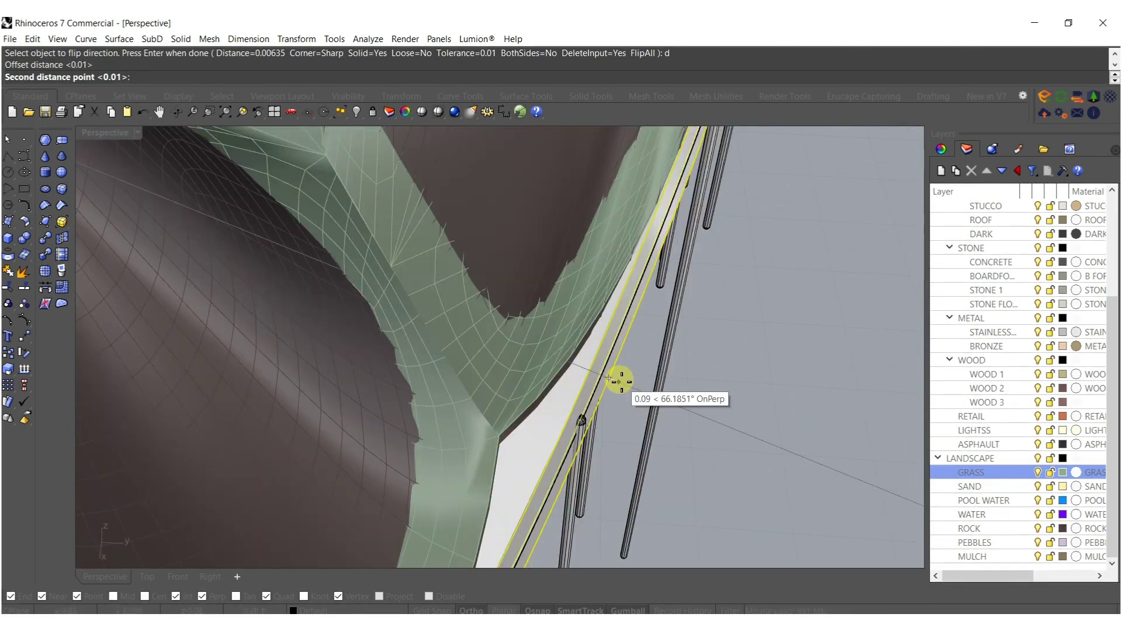
{"action": "left_click", "coordinate": [618, 382]}
{"action": "key", "text": "Return"}
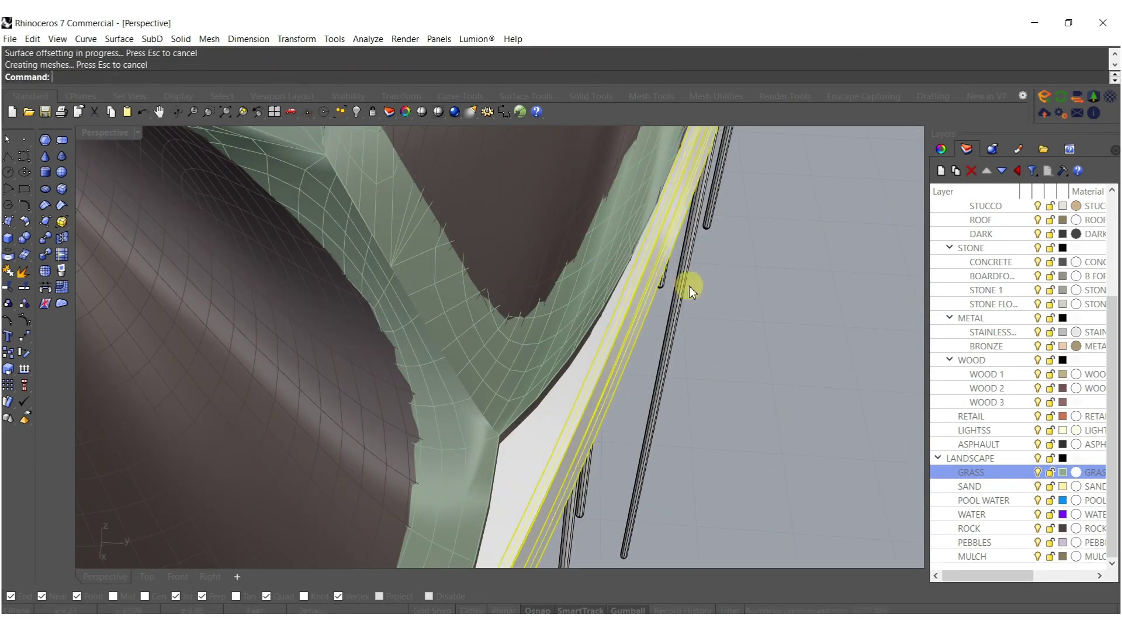
- Assign the two thickened edge bands to the BRONZE layer and deselect them
{"action": "scroll", "coordinate": [647, 345], "scroll_direction": "down", "scroll_amount": 10}
{"action": "right_click_drag", "start_coordinate": [589, 330], "coordinate": [579, 330]}
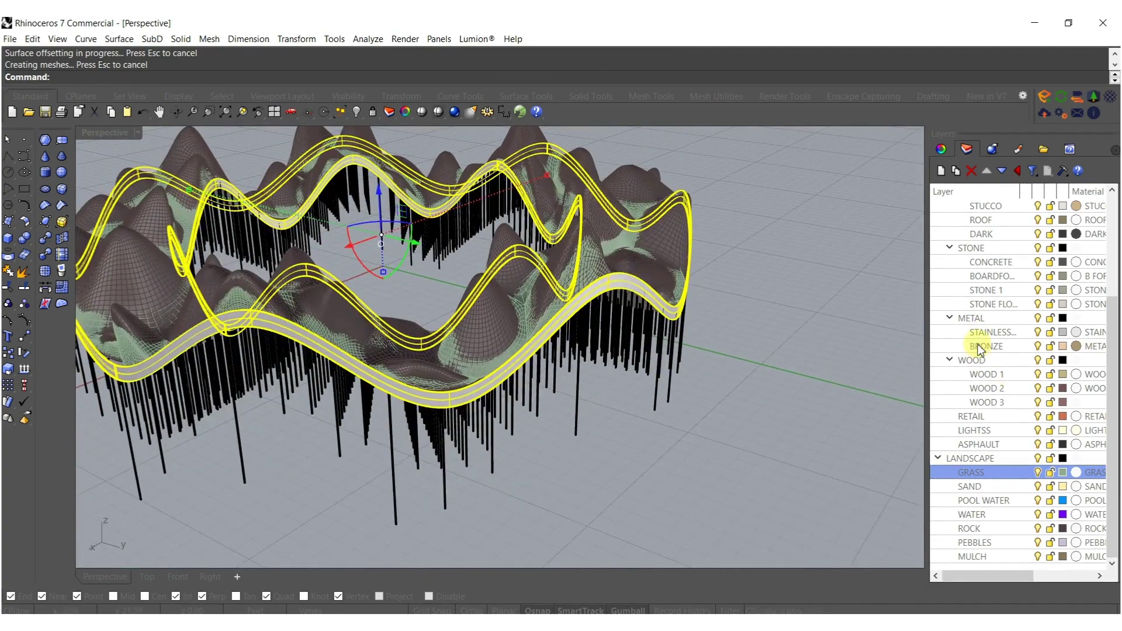
{"action": "right_click", "coordinate": [981, 346]}
{"action": "left_click", "coordinate": [993, 288]}
{"action": "right_click_drag", "start_coordinate": [403, 328], "coordinate": [391, 402]}
{"action": "key", "text": "Escape"}
- Select the hanging pipes mesh and the base surface and assign both to the CONCRETE layer
{"action": "left_click", "coordinate": [470, 428]}
{"action": "right_click_drag", "start_coordinate": [822, 379], "coordinate": [476, 206]}
{"action": "left_click", "coordinate": [438, 186]}
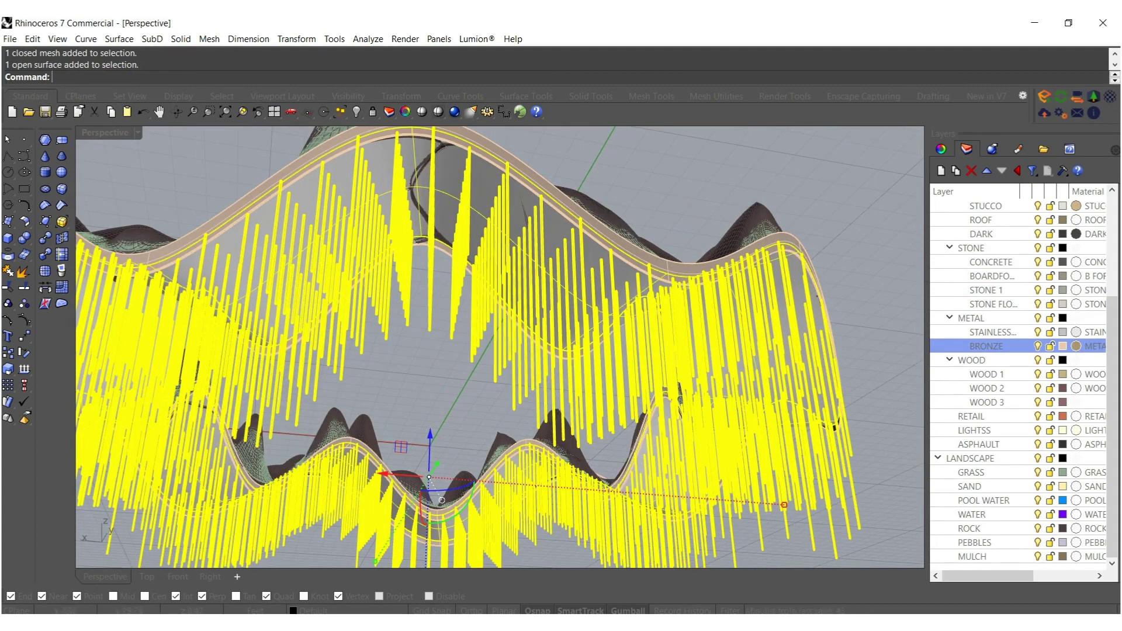
{"action": "right_click", "coordinate": [979, 273]}
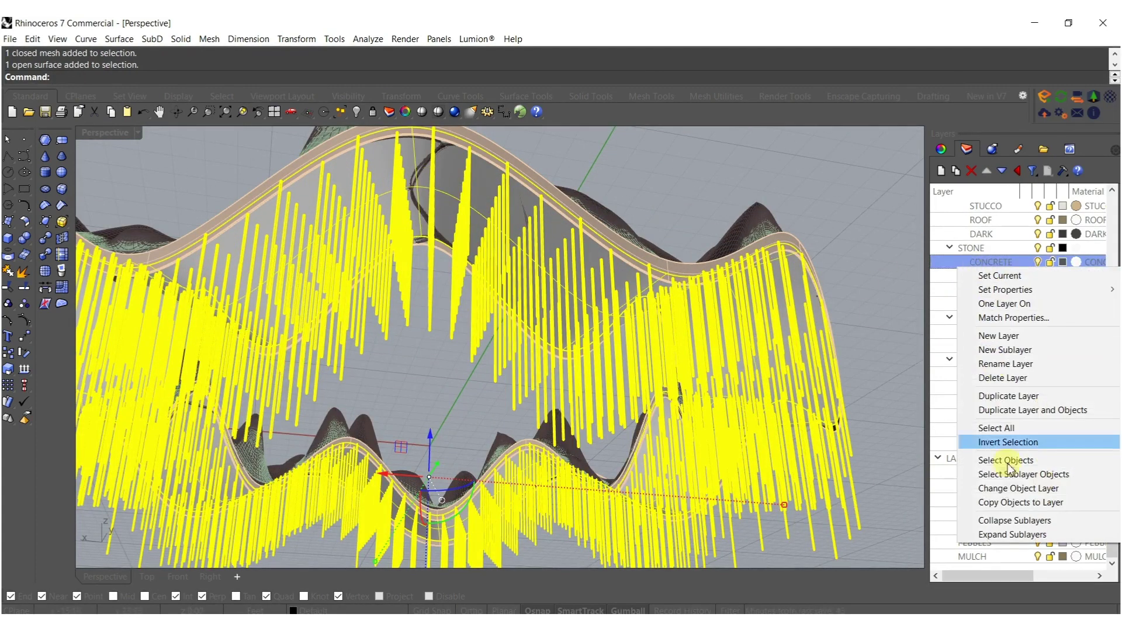
{"action": "left_click", "coordinate": [997, 482]}
{"action": "right_click_drag", "start_coordinate": [594, 381], "coordinate": [544, 422]}
{"action": "key", "text": "Escape"}
- Select the whole ring and scale down a duplicate so that it nests inside the original
{"action": "scroll", "coordinate": [466, 357], "scroll_direction": "down", "scroll_amount": 10}
{"action": "right_click_drag", "start_coordinate": [467, 357], "coordinate": [589, 381]}
{"action": "scroll", "coordinate": [514, 381], "scroll_direction": "up", "scroll_amount": 4}
{"action": "left_click_drag", "start_coordinate": [656, 506], "coordinate": [173, 171]}
{"action": "right_click_drag", "start_coordinate": [403, 304], "coordinate": [283, 275], "text": "shift"}
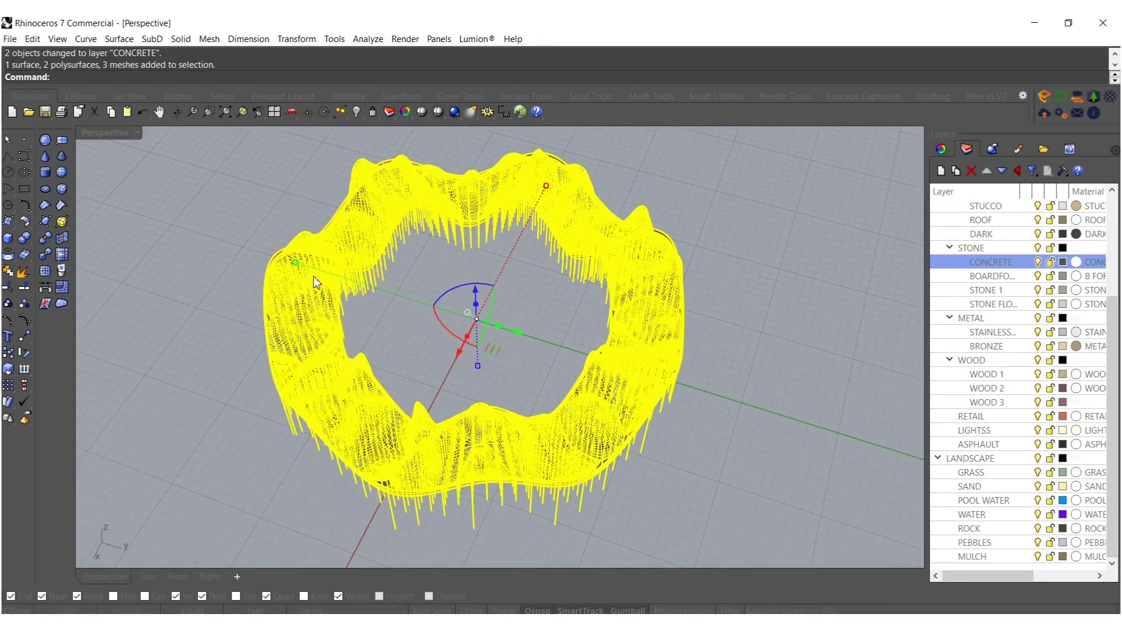
{"action": "left_click_drag", "start_coordinate": [297, 264], "coordinate": [371, 273]}
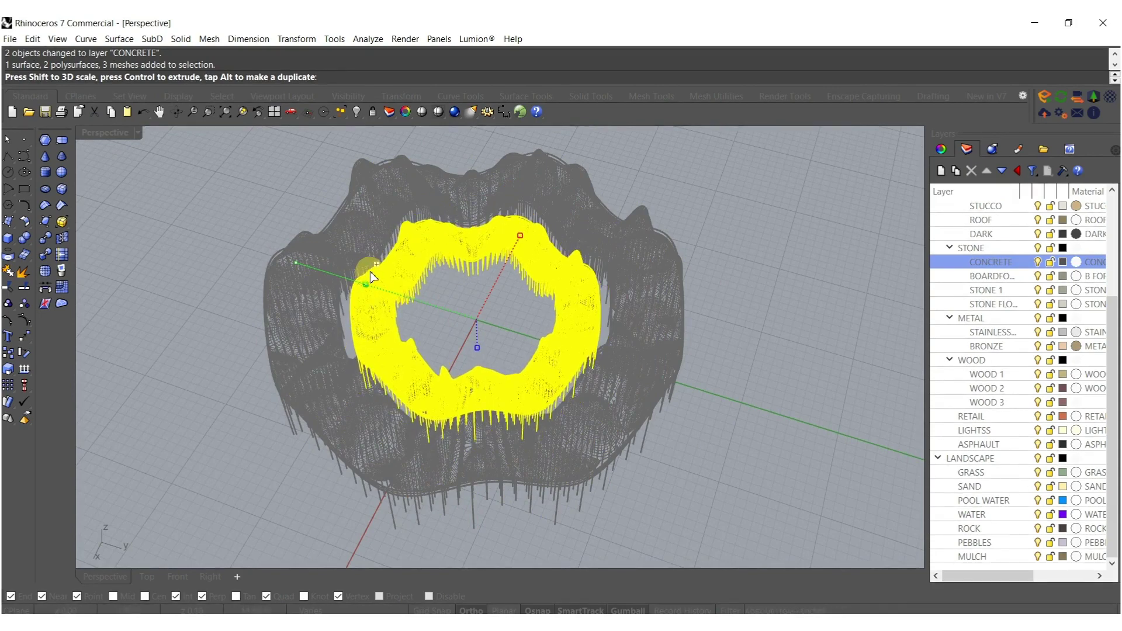
{"action": "left_click_drag", "start_coordinate": [371, 276], "coordinate": [367, 274]}
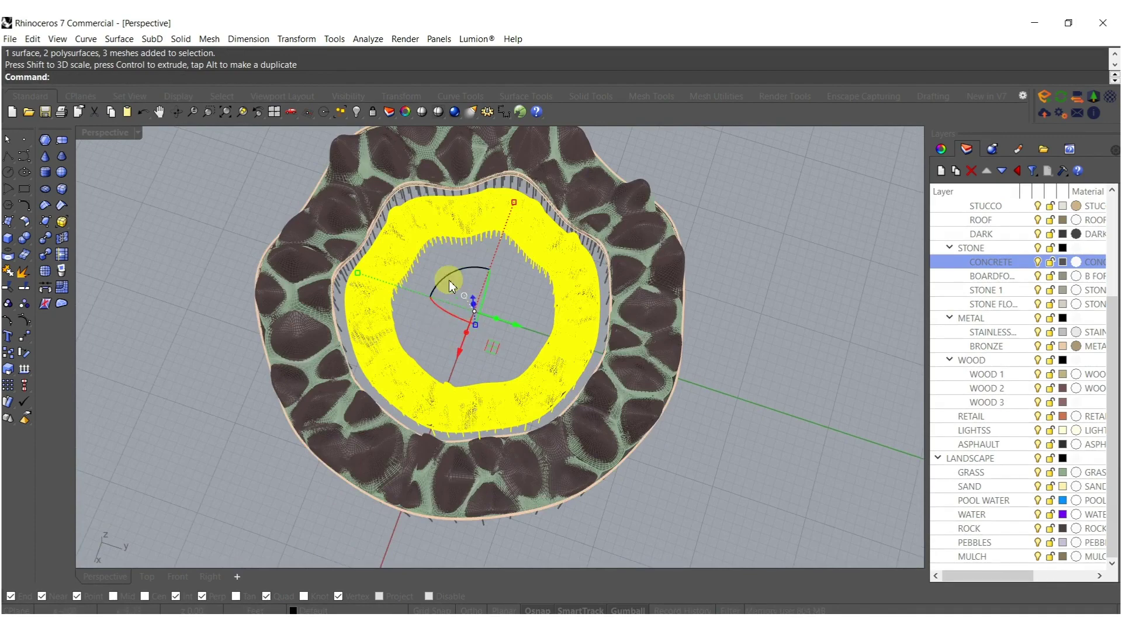
- Rotate the inner ring copy and scale another, smaller duplicate into its centre
{"action": "left_click_drag", "start_coordinate": [450, 285], "coordinate": [413, 325]}
{"action": "left_click_drag", "start_coordinate": [383, 249], "coordinate": [431, 323]}
{"action": "right_click_drag", "start_coordinate": [448, 324], "coordinate": [463, 285]}
{"action": "left_click", "coordinate": [522, 338]}
{"action": "right_click_drag", "start_coordinate": [464, 353], "coordinate": [429, 418]}
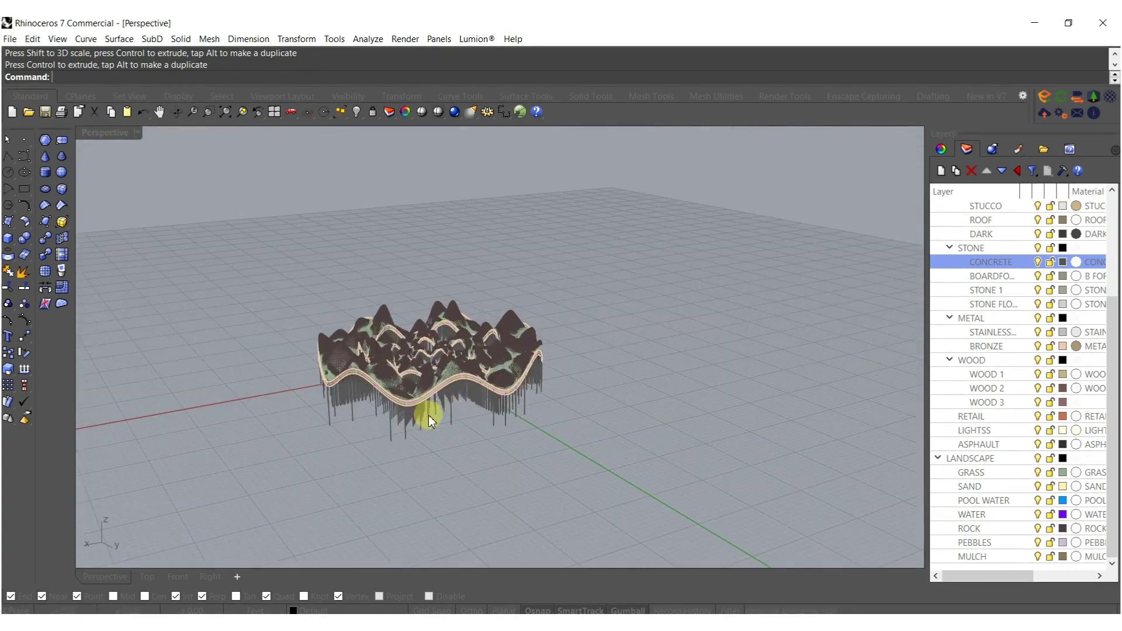
- Create a bounding box around the nested rings and delete all its faces except the bottom plane
{"action": "left_click_drag", "start_coordinate": [711, 465], "coordinate": [250, 198]}
{"action": "key", "text": "Return"}
{"action": "key", "text": "Return"}
{"action": "right_click_drag", "start_coordinate": [387, 356], "coordinate": [410, 335]}
{"action": "left_click", "coordinate": [406, 335]}
{"action": "middle_click", "coordinate": [409, 339]}
{"action": "left_click", "coordinate": [385, 367]}
{"action": "key", "text": "Delete"}
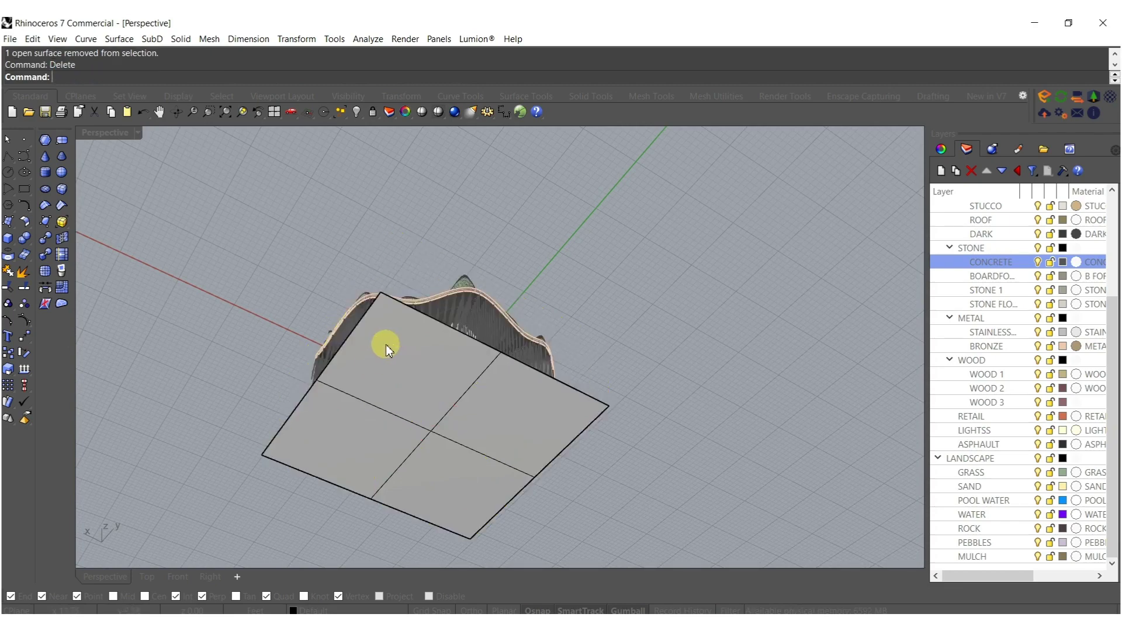
- Raise the bottom plane to the level of the hanging pipes and scale it far beyond the rings
{"action": "right_click_drag", "start_coordinate": [383, 343], "coordinate": [430, 439]}
{"action": "left_click", "coordinate": [442, 528]}
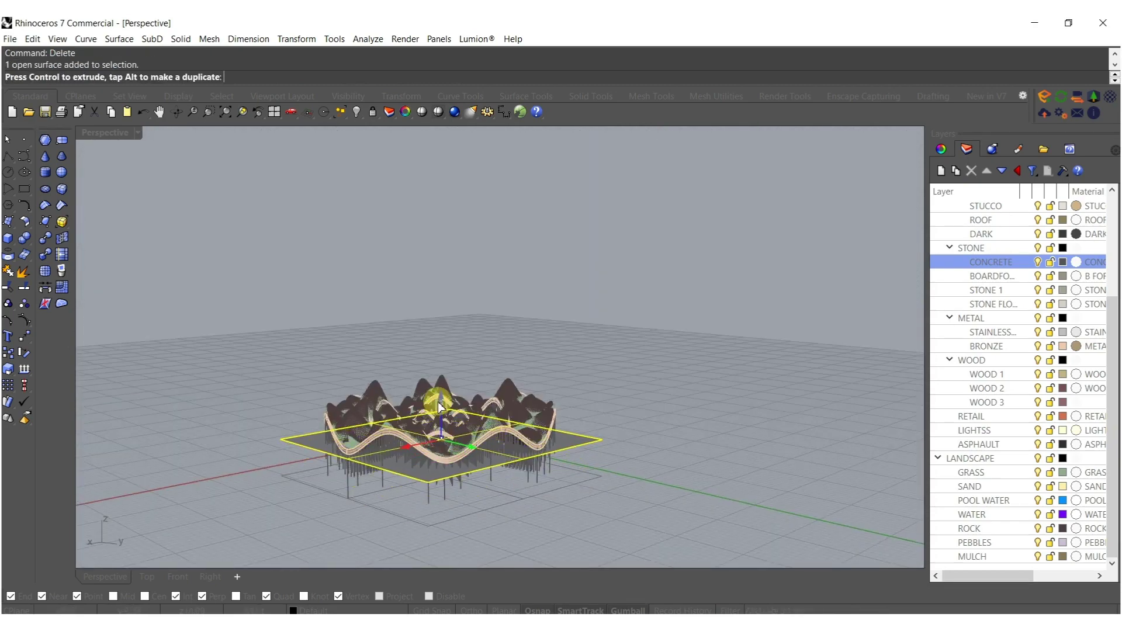
{"action": "right_click_drag", "start_coordinate": [440, 409], "coordinate": [413, 282]}
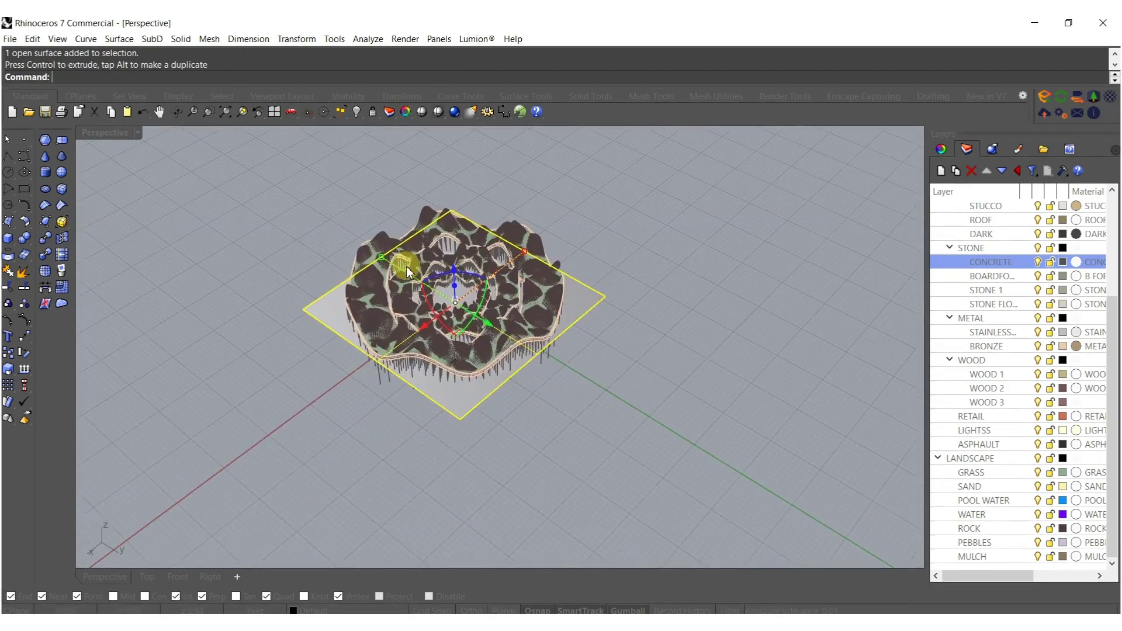
{"action": "left_click_drag", "start_coordinate": [384, 262], "coordinate": [248, 332]}
{"action": "right_click_drag", "start_coordinate": [328, 399], "coordinate": [431, 374]}
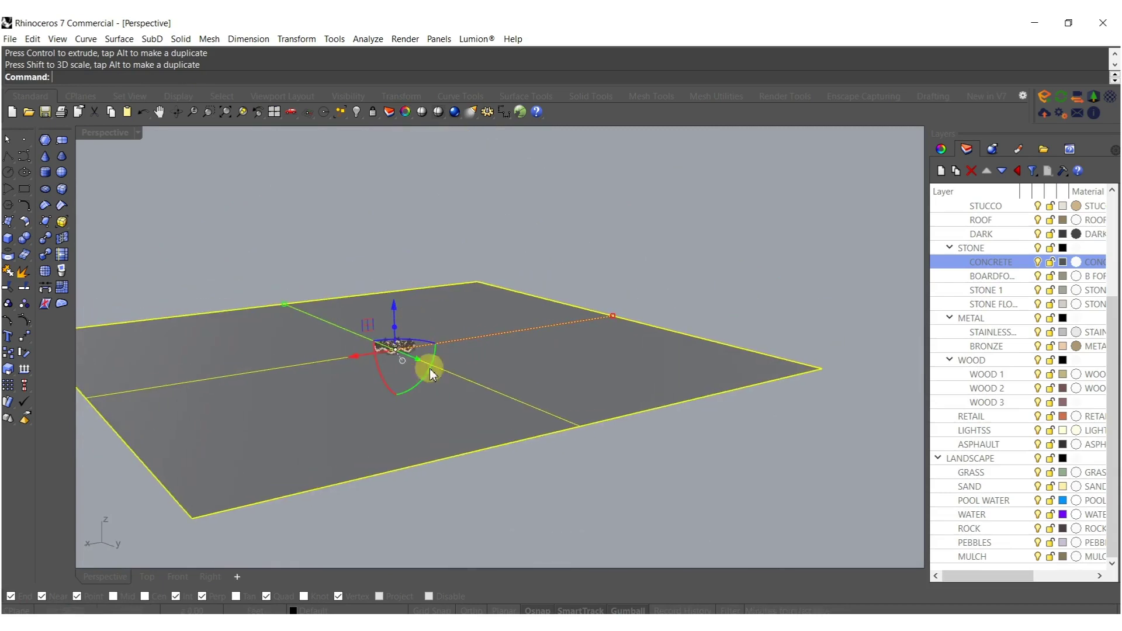
- Assign the enlarged plane to the WATER layer
{"action": "right_click", "coordinate": [988, 517]}
{"action": "left_click", "coordinate": [995, 461]}
{"action": "right_click_drag", "start_coordinate": [670, 440], "coordinate": [517, 338]}
- Duplicate the water plane slightly below itself and assign the copy to the SAND layer
{"action": "mouse_move", "coordinate": [506, 321]}
{"action": "left_mouse_down"}
{"action": "mouse_move", "coordinate": [509, 332]}
{"action": "mouse_move", "coordinate": [507, 319]}
{"action": "left_mouse_up"}
{"action": "right_click_drag", "start_coordinate": [485, 409], "coordinate": [883, 476]}
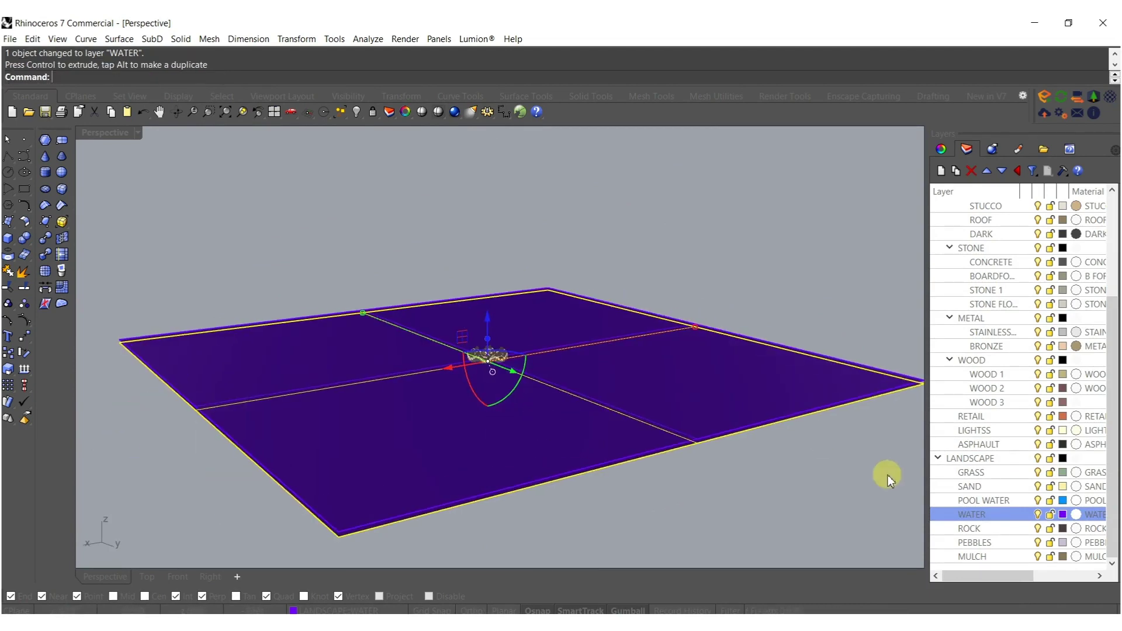
{"action": "right_click", "coordinate": [956, 486]}
{"action": "left_click", "coordinate": [987, 430]}
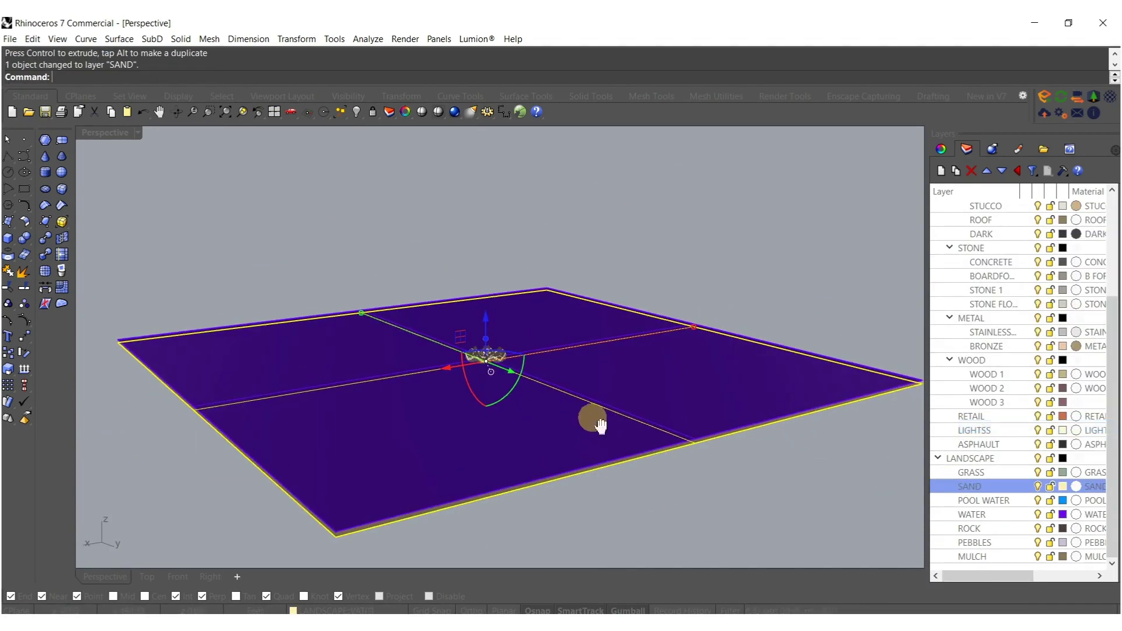
- Deselect the sand plane and switch to the scene in Lumion Pro
{"action": "right_click_drag", "start_coordinate": [601, 418], "coordinate": [618, 455]}
{"action": "right_click_drag", "start_coordinate": [429, 360], "coordinate": [447, 485]}
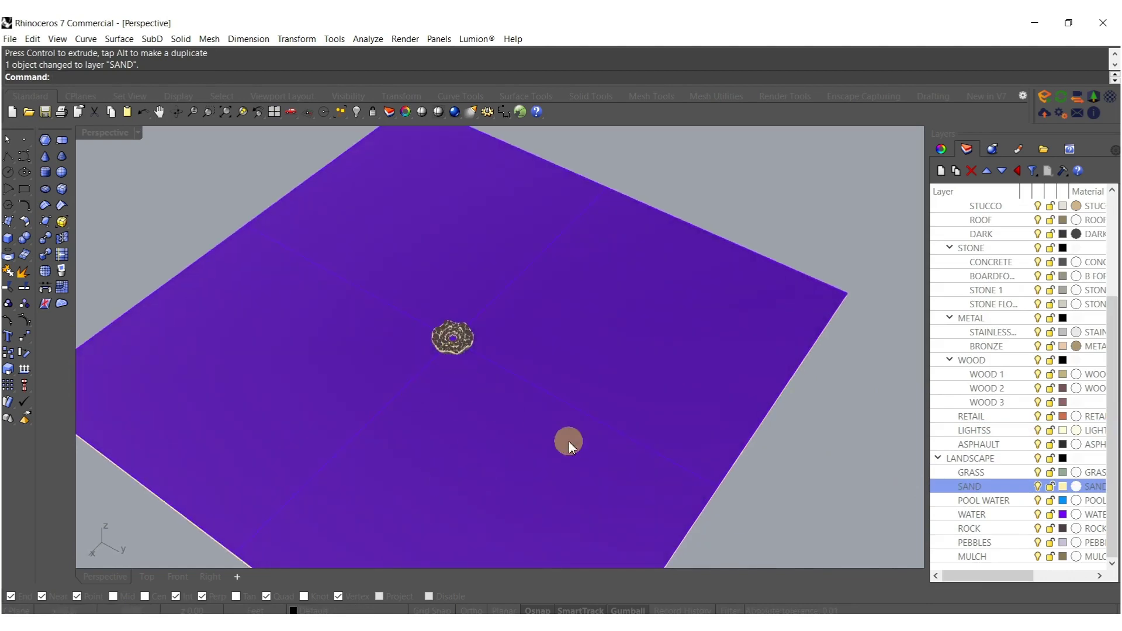
{"action": "left_click", "coordinate": [959, 599]}
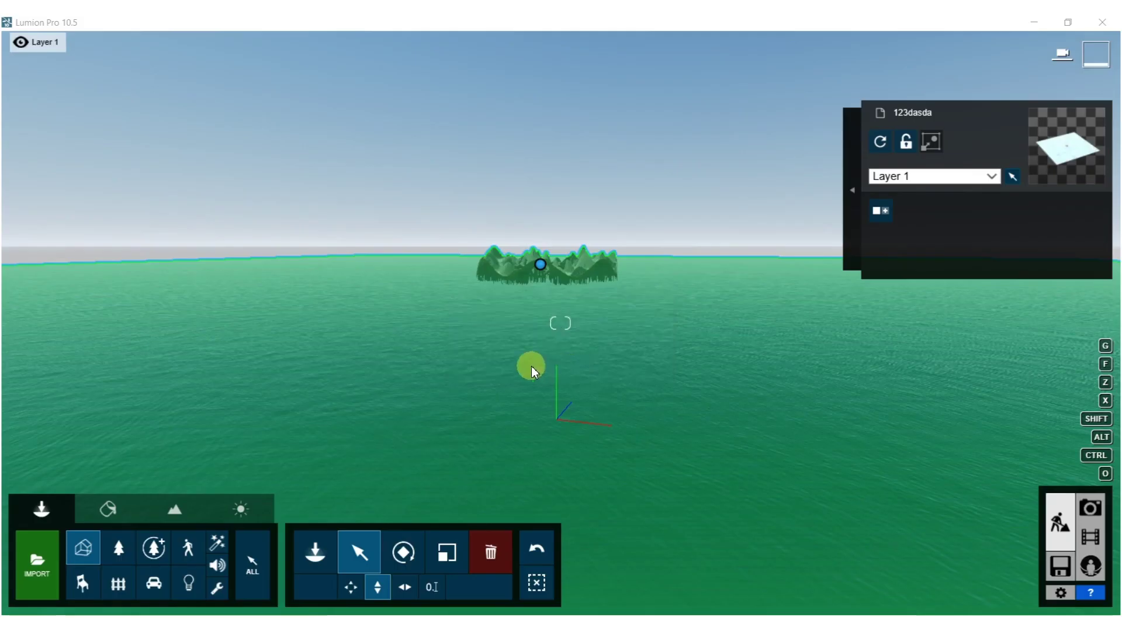
- Apply the Wild Grass 02 3D grass material to the ground areas between the rocks
{"action": "mouse_move", "coordinate": [549, 329]}
{"action": "right_mouse_down"}
{"action": "mouse_move", "coordinate": [514, 307]}
{"action": "mouse_move", "coordinate": [552, 330]}
{"action": "right_mouse_up"}
{"action": "key", "text": "q"}
{"action": "key", "text": "w"}
{"action": "right_click_drag", "start_coordinate": [613, 376], "coordinate": [604, 406]}
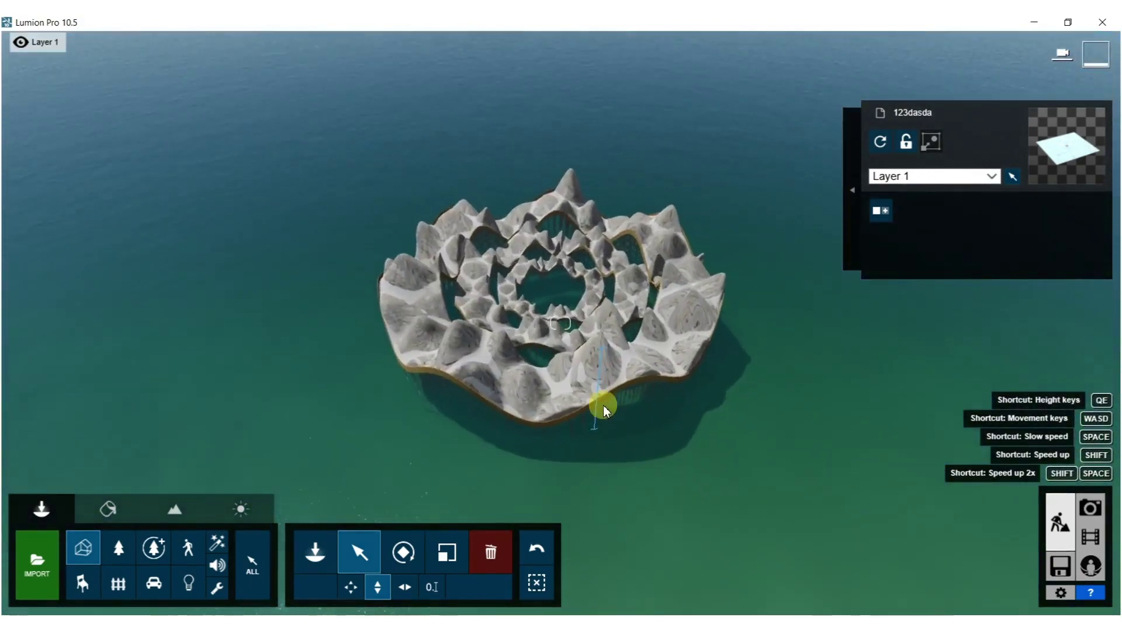
{"action": "left_click", "coordinate": [107, 509]}
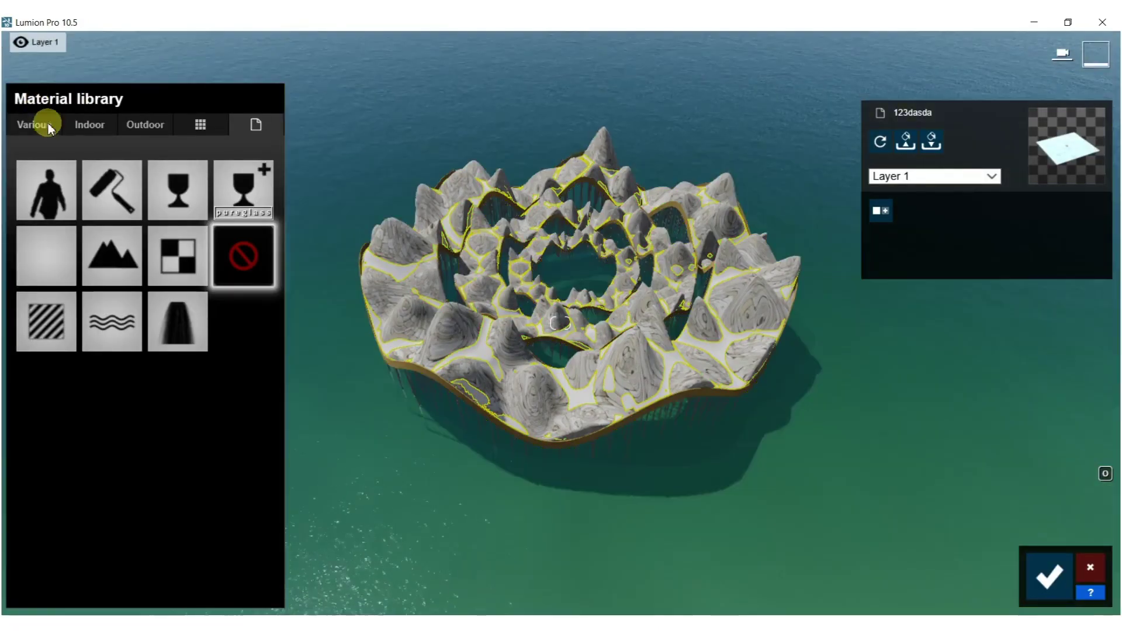
{"action": "left_click", "coordinate": [48, 125]}
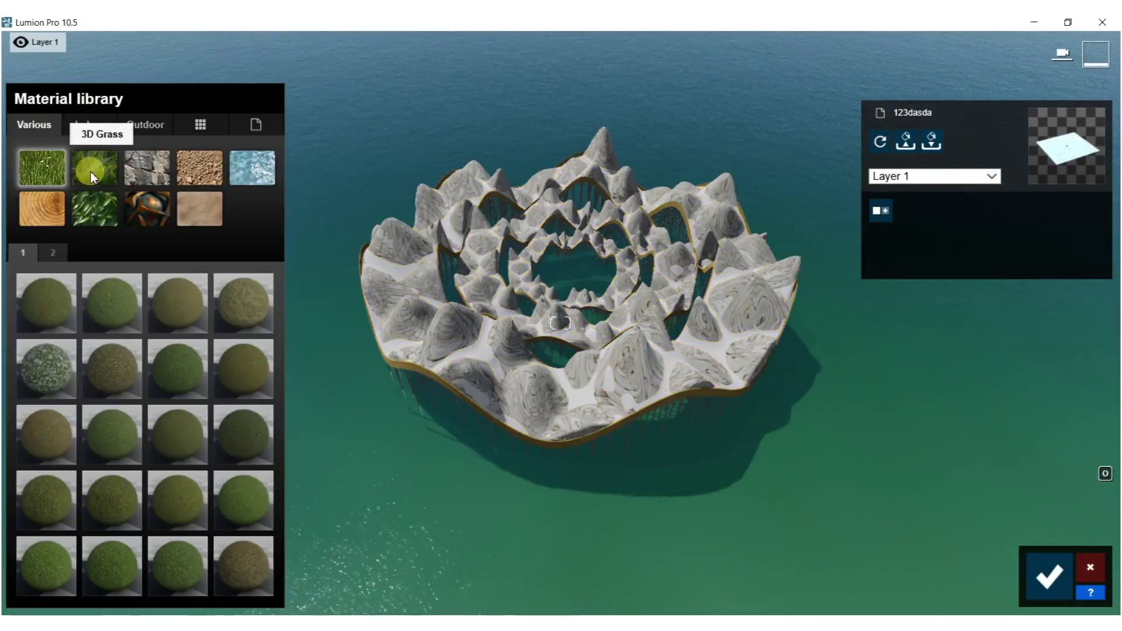
{"action": "left_click", "coordinate": [90, 172]}
{"action": "left_click", "coordinate": [99, 516]}
- Reduce the grass size of Wild Grass 02 and set its grass length to 1.0
{"action": "scroll", "coordinate": [584, 365], "scroll_direction": "up", "scroll_amount": 5}
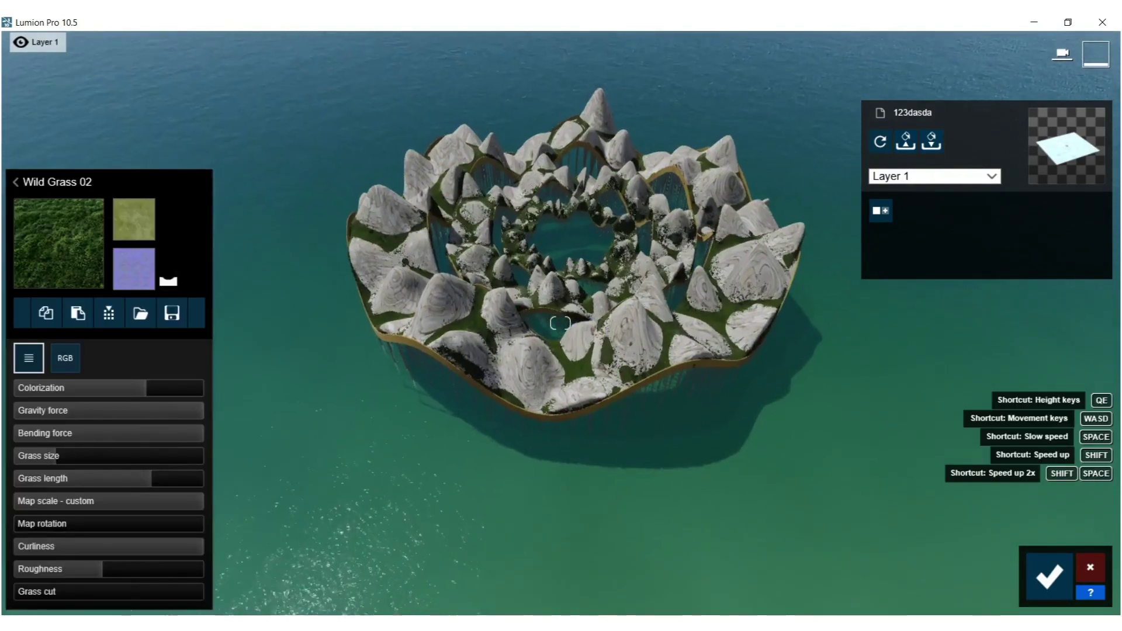
{"action": "scroll", "coordinate": [658, 436], "scroll_direction": "up", "scroll_amount": 2}
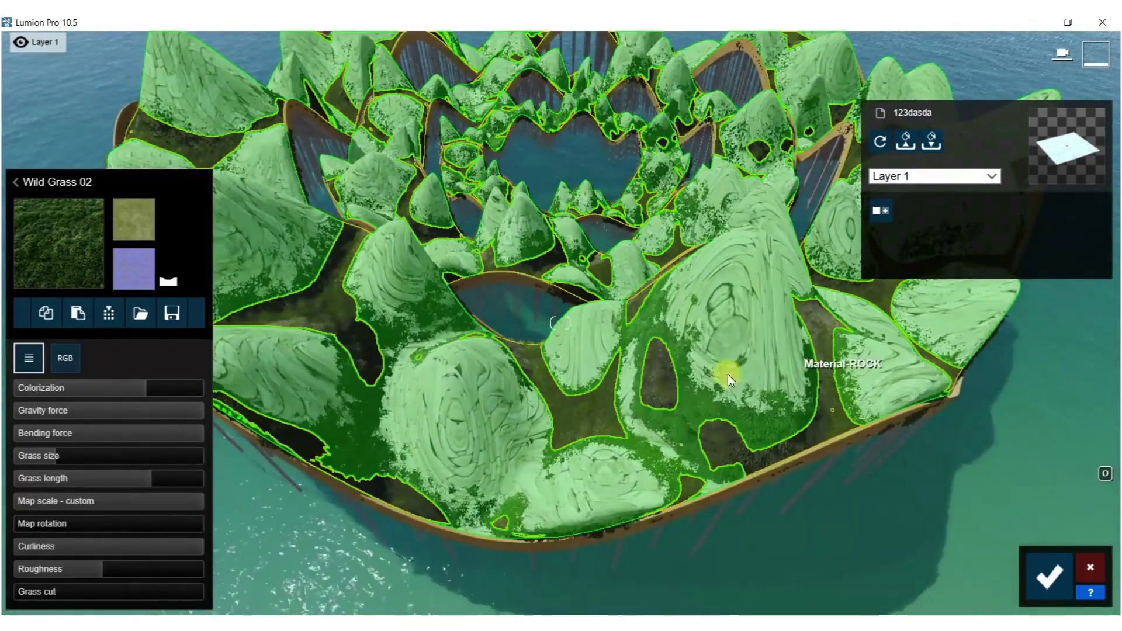
{"action": "scroll", "coordinate": [433, 321], "scroll_direction": "up", "scroll_amount": 6}
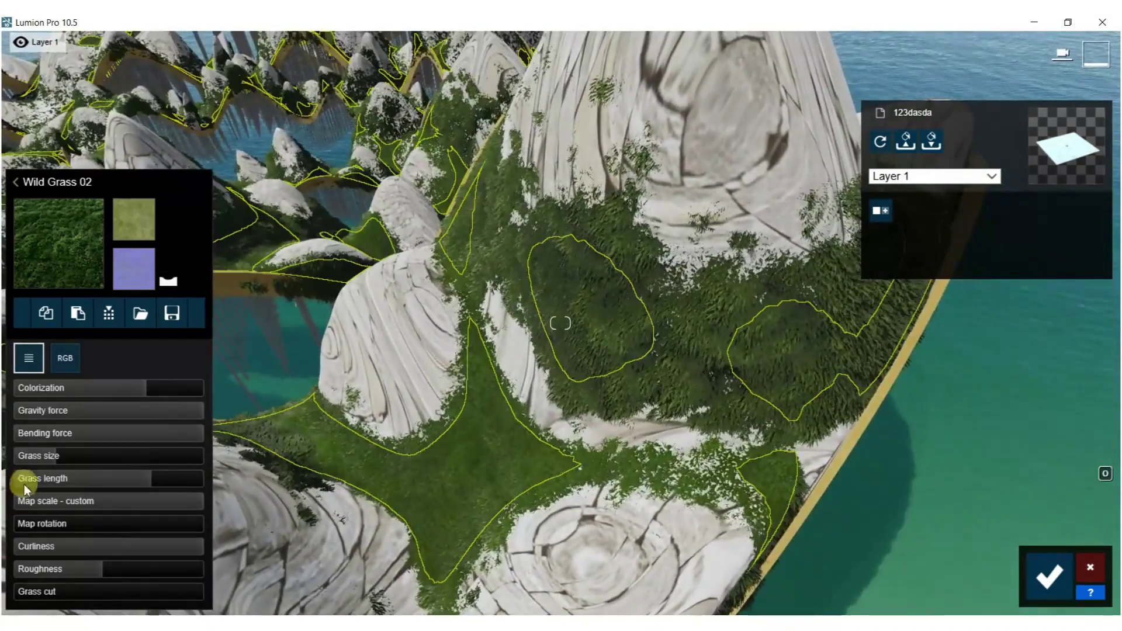
{"action": "left_click_drag", "start_coordinate": [40, 455], "coordinate": [34, 455]}
{"action": "left_click_drag", "start_coordinate": [140, 479], "coordinate": [258, 467]}
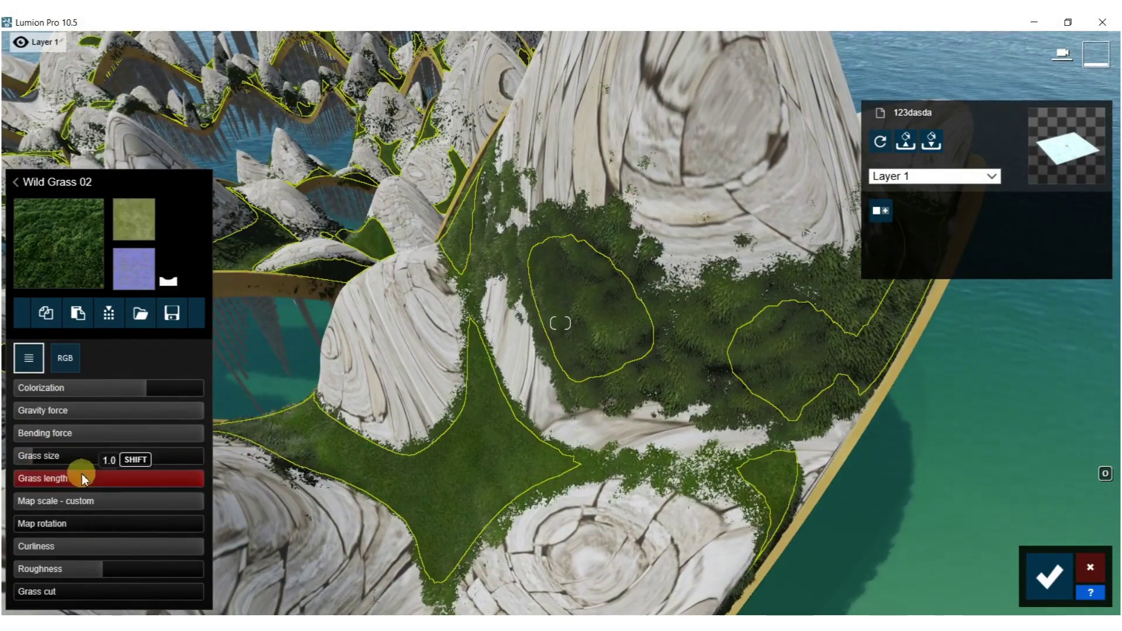
{"action": "mouse_move", "coordinate": [34, 459]}
{"action": "left_mouse_down"}
{"action": "mouse_move", "coordinate": [47, 458]}
{"action": "mouse_move", "coordinate": [35, 458]}
{"action": "left_mouse_up"}
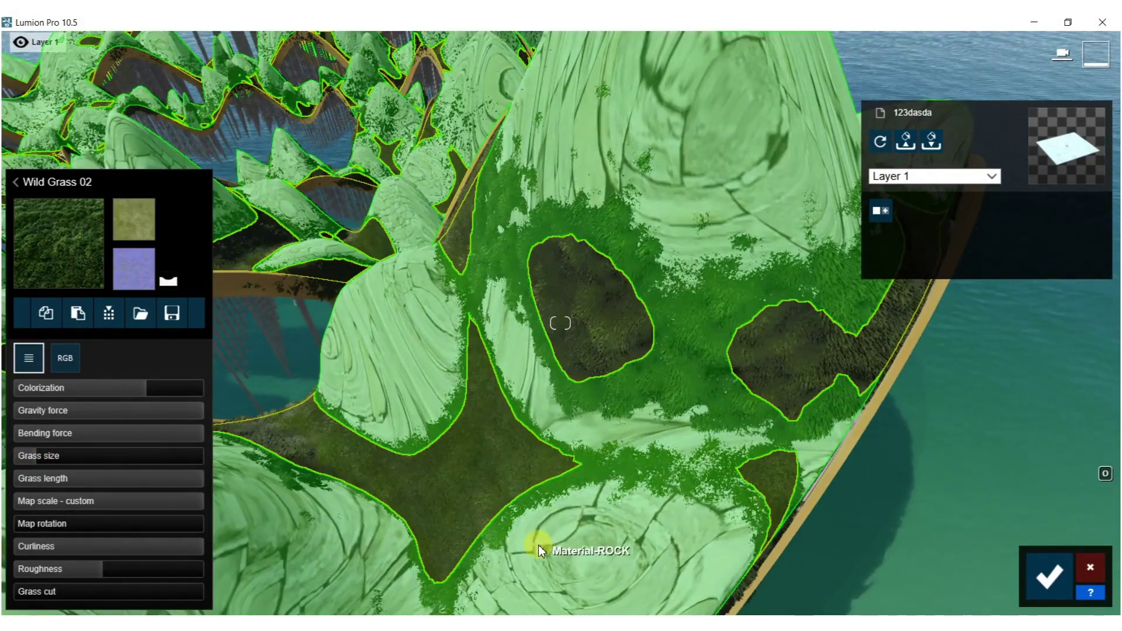
- Apply the Landscape 05 E material to the ROCK surfaces and adjust its custom map scale
{"action": "left_click", "coordinate": [570, 541]}
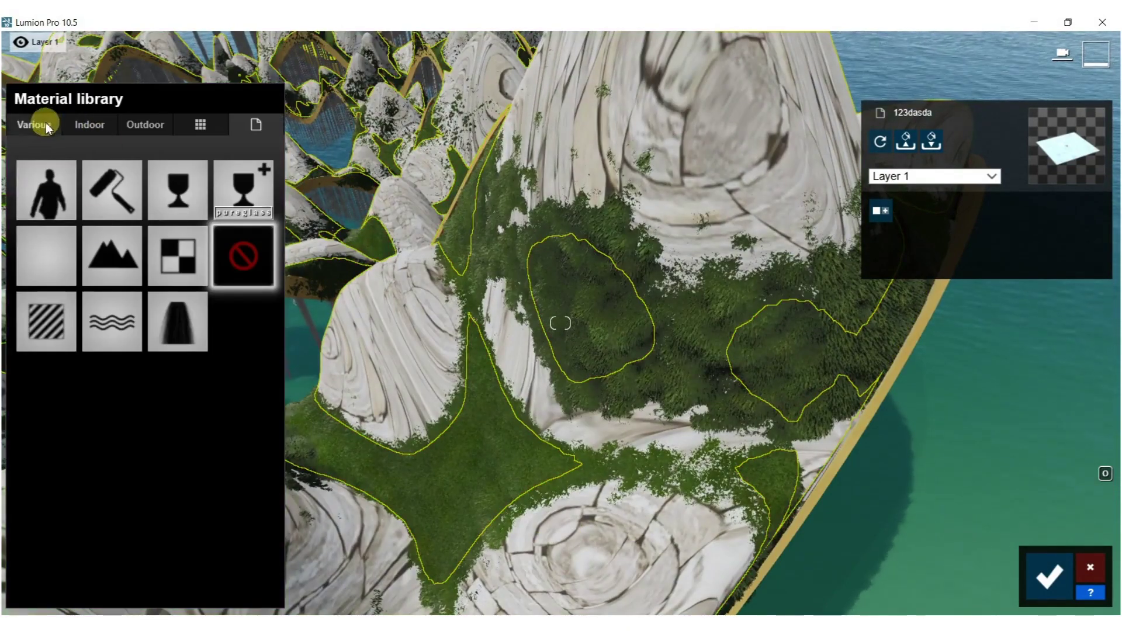
{"action": "left_click", "coordinate": [47, 126]}
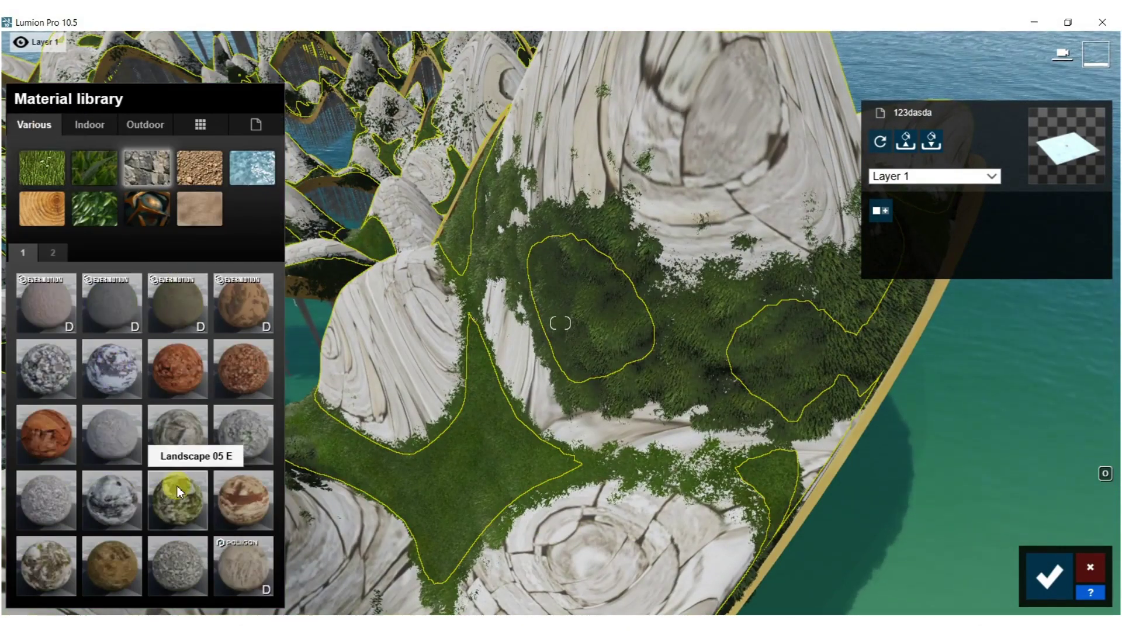
{"action": "left_click", "coordinate": [186, 496]}
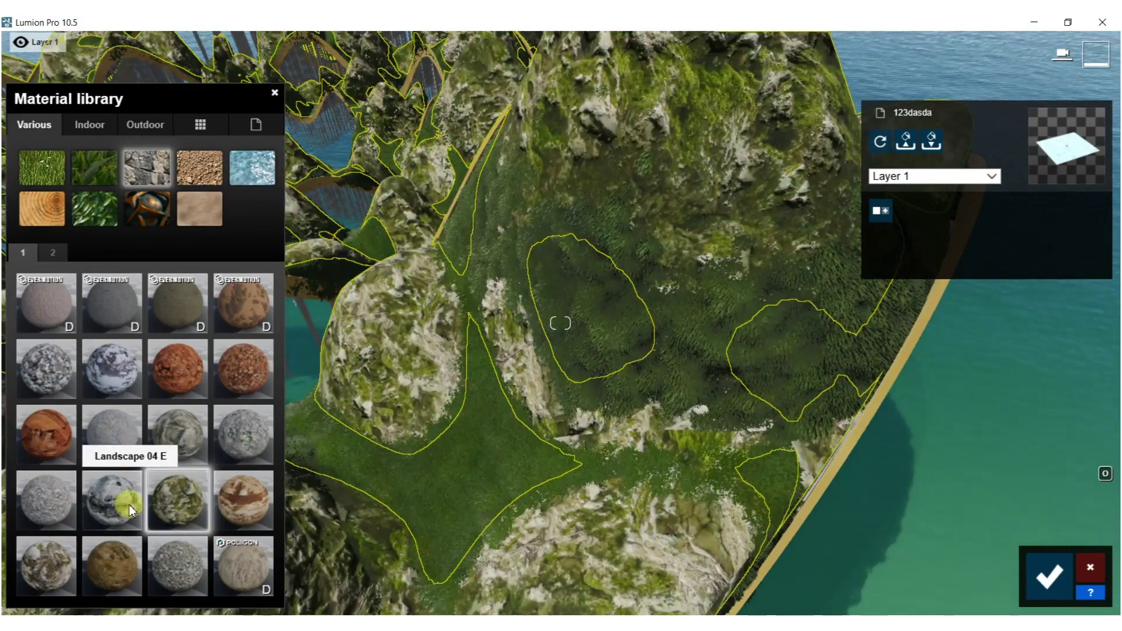
{"action": "left_click", "coordinate": [173, 502]}
{"action": "left_click_drag", "start_coordinate": [44, 429], "coordinate": [71, 434]}
- Apply a glossy golden metal from the Aged materials to the METAL rims of the rings
{"action": "key", "text": "s"}
{"action": "right_click_drag", "start_coordinate": [70, 433], "coordinate": [76, 368]}
{"action": "key", "text": "d"}
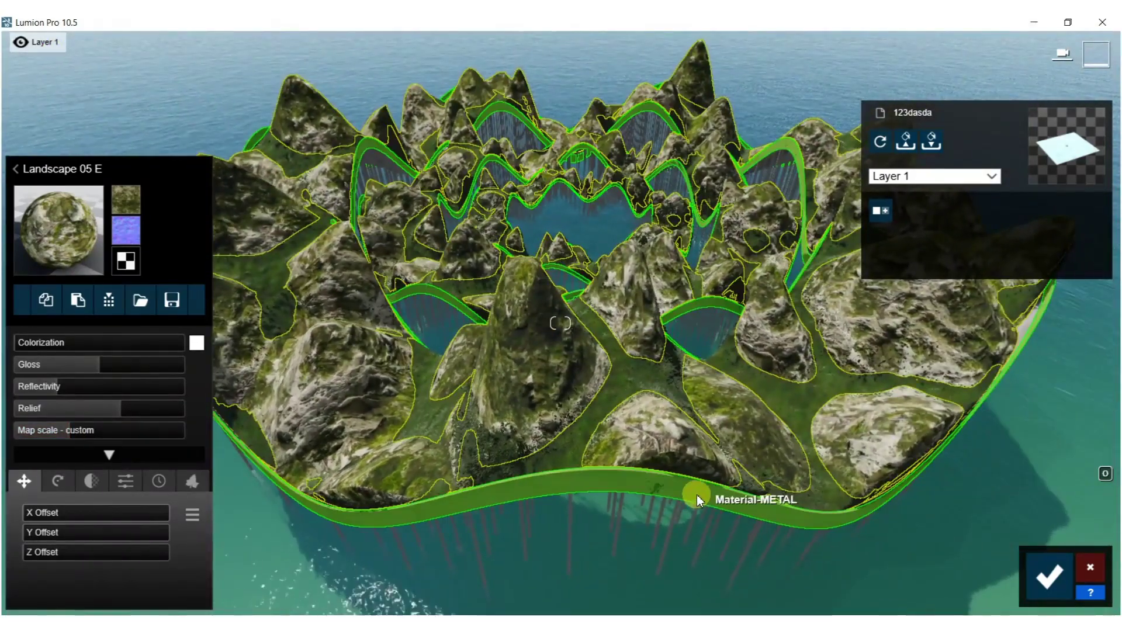
{"action": "left_click", "coordinate": [689, 498]}
{"action": "left_click", "coordinate": [89, 126]}
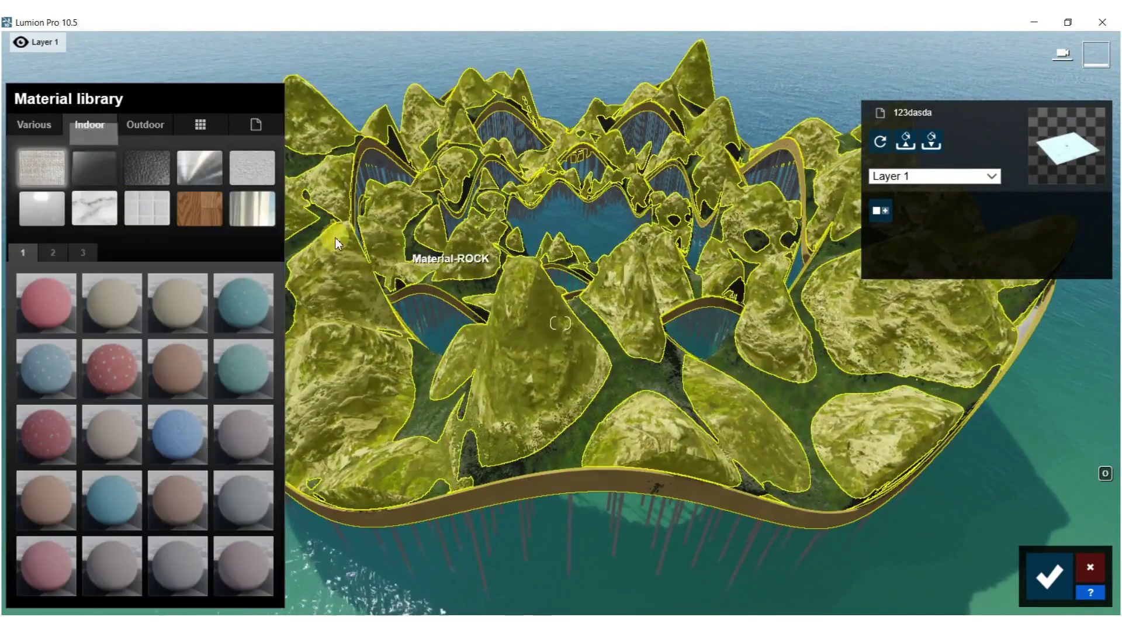
{"action": "left_click", "coordinate": [222, 193]}
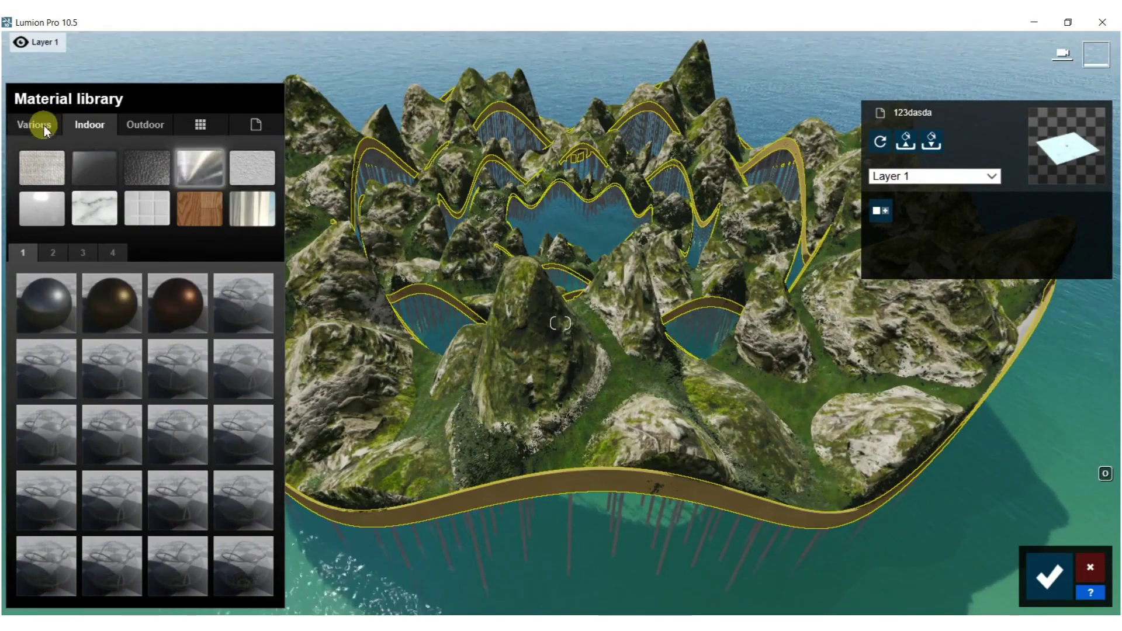
{"action": "left_click", "coordinate": [41, 125]}
{"action": "left_click", "coordinate": [156, 219]}
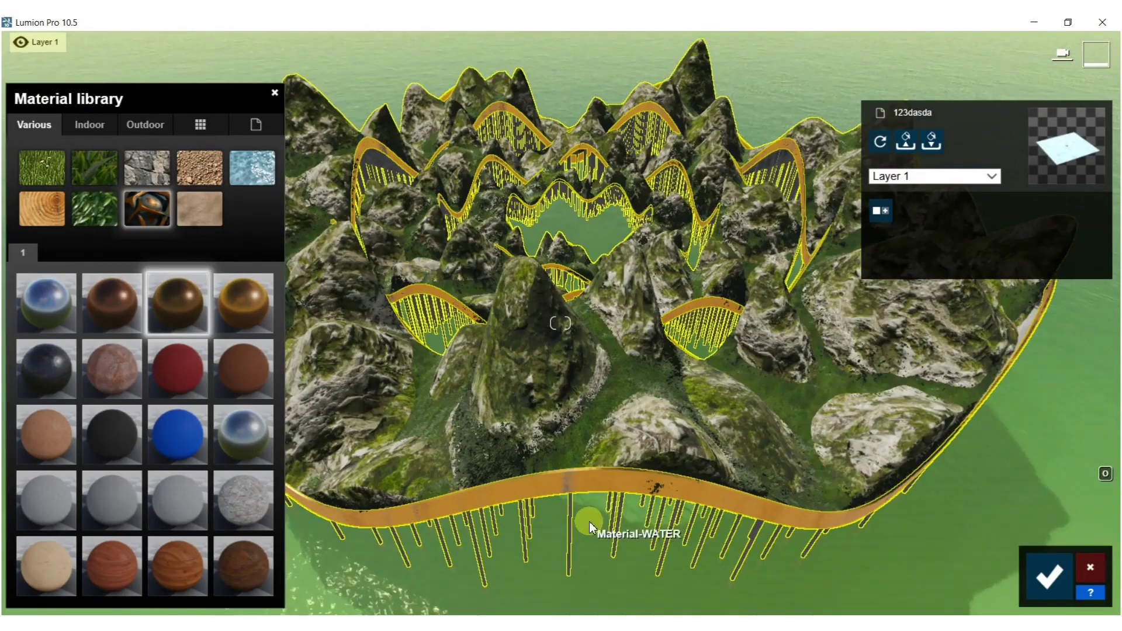
- Apply a light marble from the indoor materials to the hanging pipes
{"action": "left_click", "coordinate": [567, 521]}
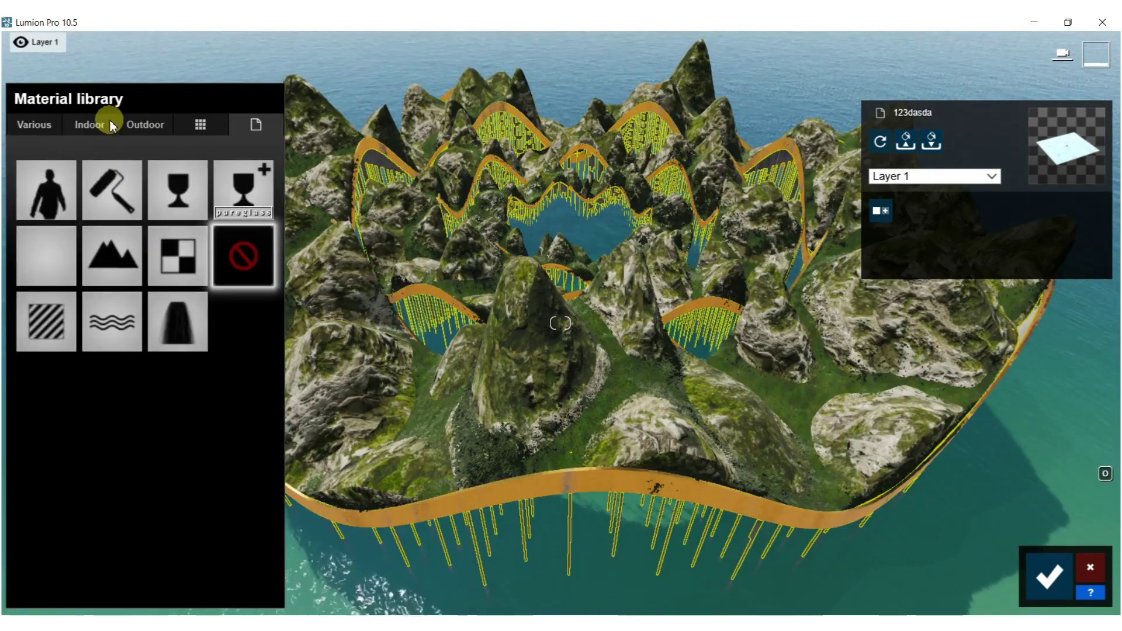
{"action": "left_click", "coordinate": [106, 124]}
{"action": "left_click", "coordinate": [95, 208]}
{"action": "left_click", "coordinate": [124, 494]}
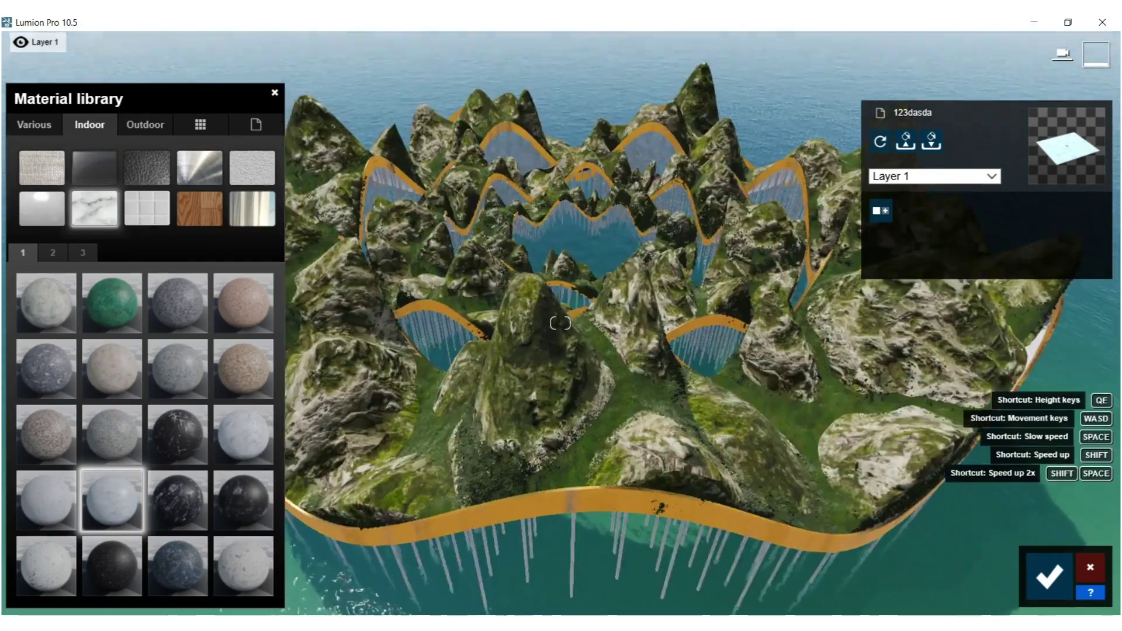
- Apply the Clear Ocean water material to the WATER plane around the rings
{"action": "right_click_drag", "start_coordinate": [559, 323], "coordinate": [560, 384]}
{"action": "key", "text": "s"}
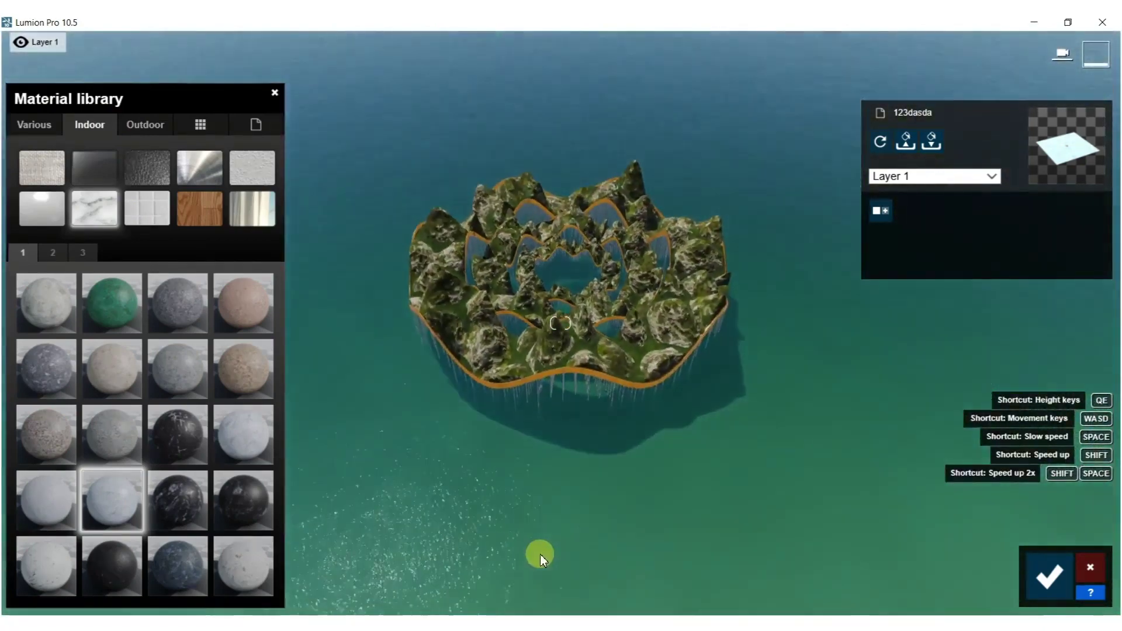
{"action": "left_click", "coordinate": [540, 554]}
{"action": "left_click", "coordinate": [492, 483]}
{"action": "left_click", "coordinate": [15, 230]}
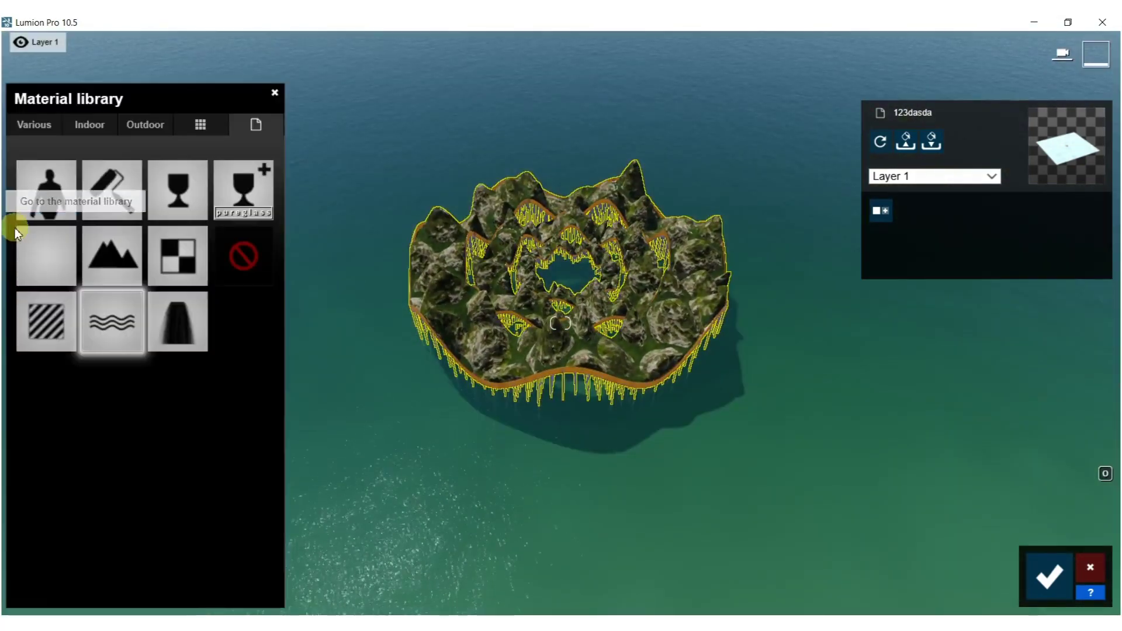
{"action": "left_click", "coordinate": [145, 125]}
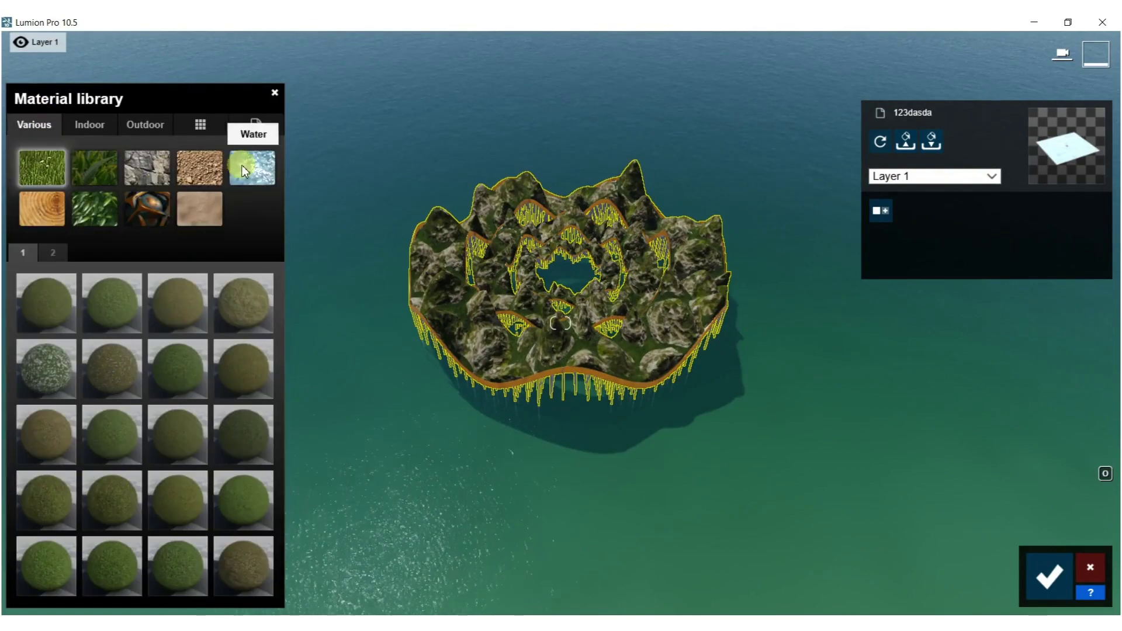
{"action": "left_click", "coordinate": [243, 306]}
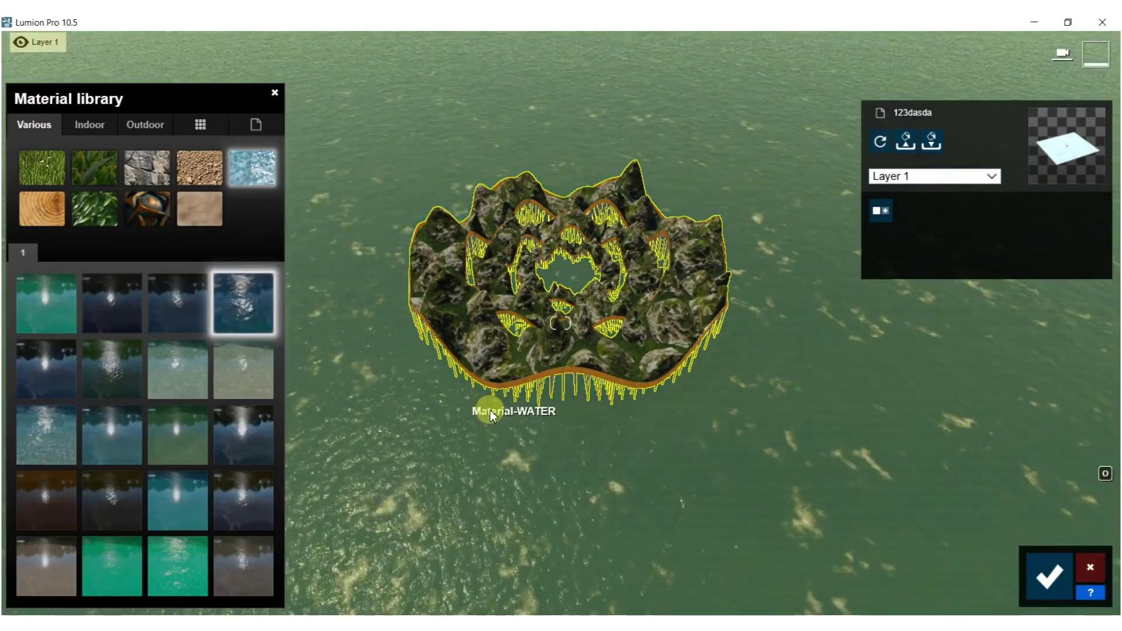
{"action": "right_click_drag", "start_coordinate": [489, 409], "coordinate": [505, 393]}
{"action": "left_click", "coordinate": [21, 443]}
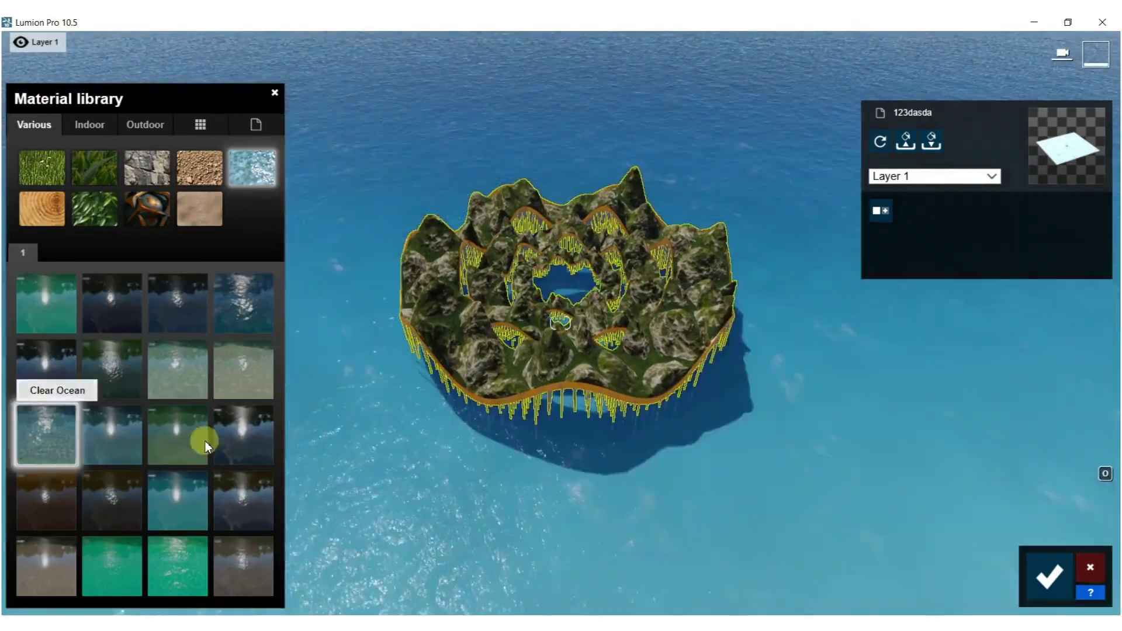
- Raise the Clear Ocean foam, wave height and caustics scale to maximum and increase the wave scale
{"action": "right_click_drag", "start_coordinate": [451, 464], "coordinate": [433, 498]}
{"action": "scroll", "coordinate": [432, 498], "scroll_direction": "up", "scroll_amount": 2}
{"action": "left_click", "coordinate": [29, 438]}
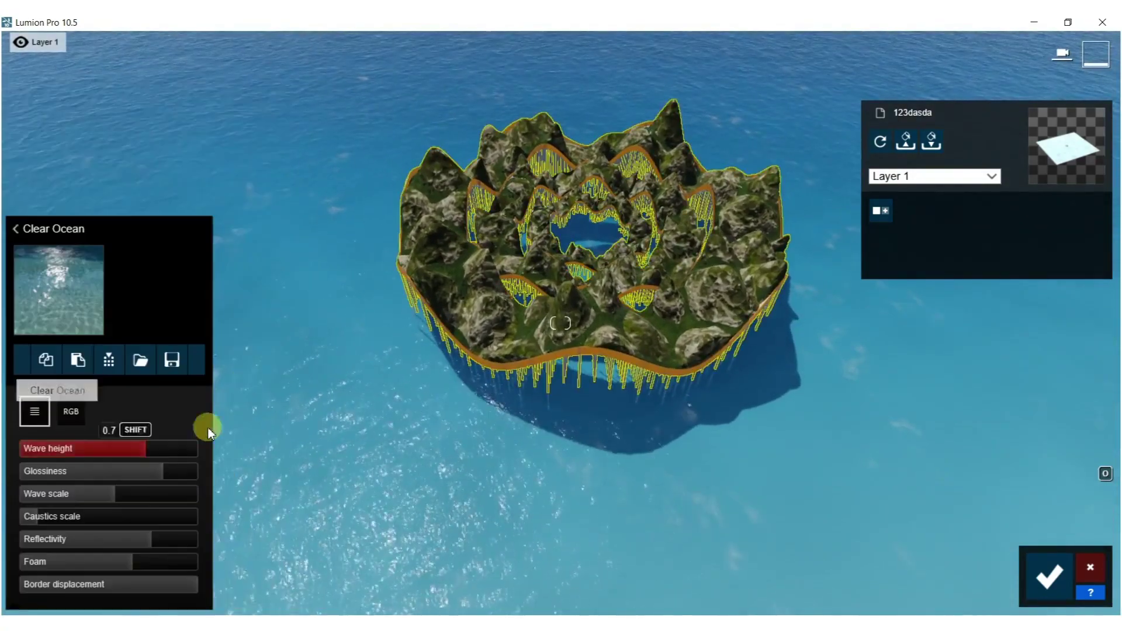
{"action": "left_click_drag", "start_coordinate": [113, 564], "coordinate": [243, 549]}
{"action": "left_click_drag", "start_coordinate": [114, 448], "coordinate": [243, 454]}
{"action": "left_click_drag", "start_coordinate": [66, 501], "coordinate": [319, 475]}
{"action": "right_click_drag", "start_coordinate": [319, 474], "coordinate": [327, 450]}
{"action": "key", "text": "w"}
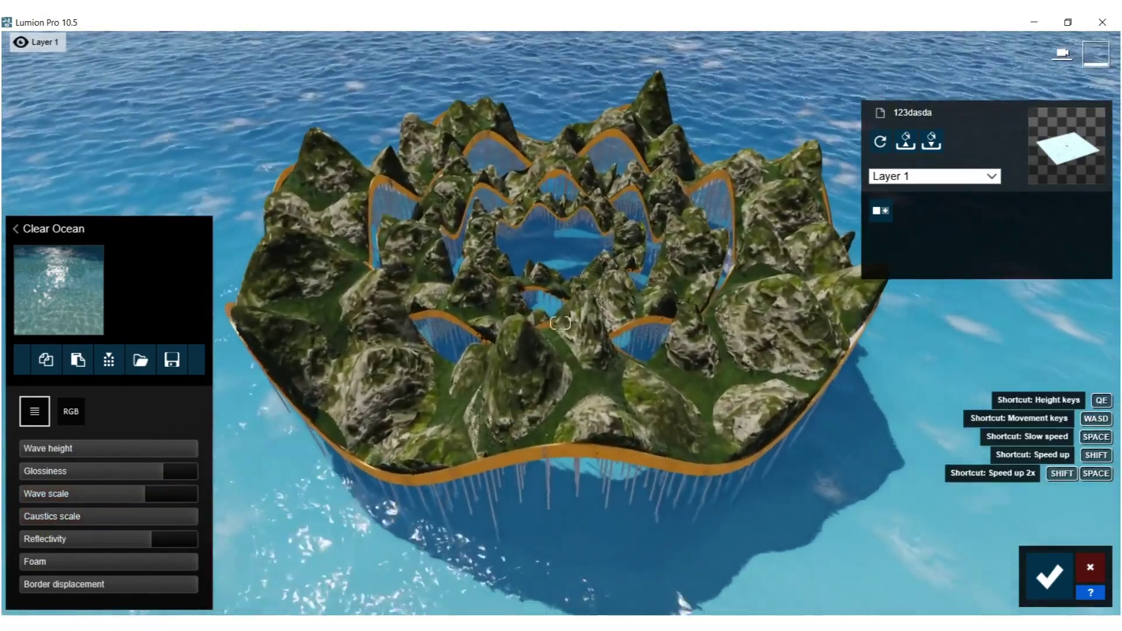
{"action": "key", "text": "w"}
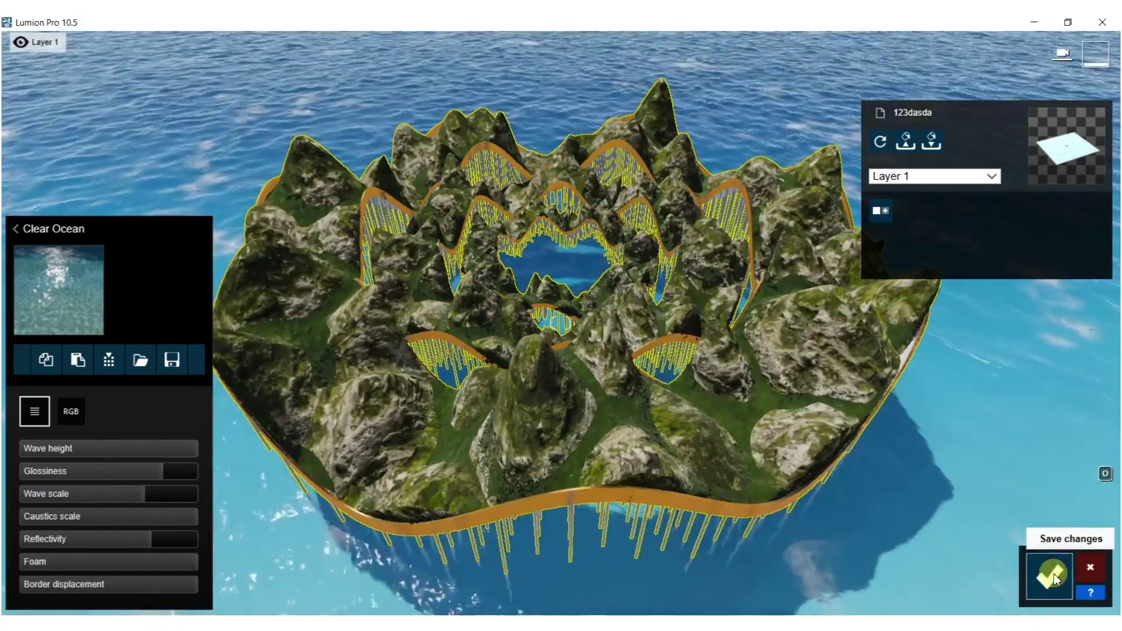
- Apply Evermotion Sand 001 2048 to the sand plane below the water, with a map scale of about 25.3
{"action": "key", "text": "w"}
{"action": "right_click_drag", "start_coordinate": [912, 503], "coordinate": [717, 475]}
{"action": "key", "text": "w"}
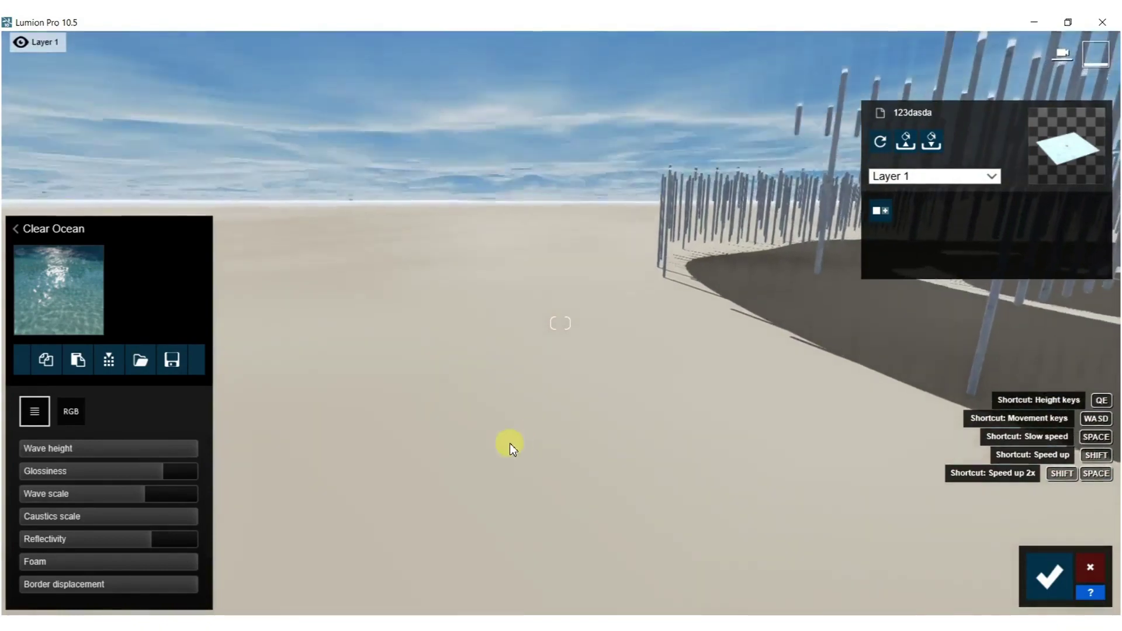
{"action": "left_click", "coordinate": [518, 445]}
{"action": "left_click", "coordinate": [32, 125]}
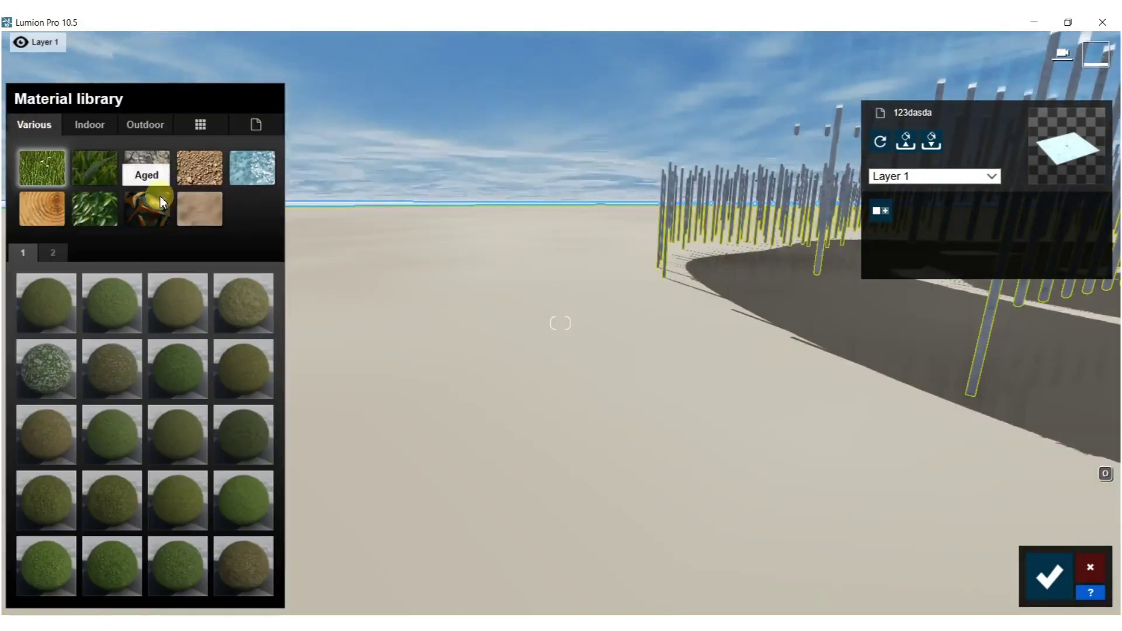
{"action": "left_click", "coordinate": [199, 168]}
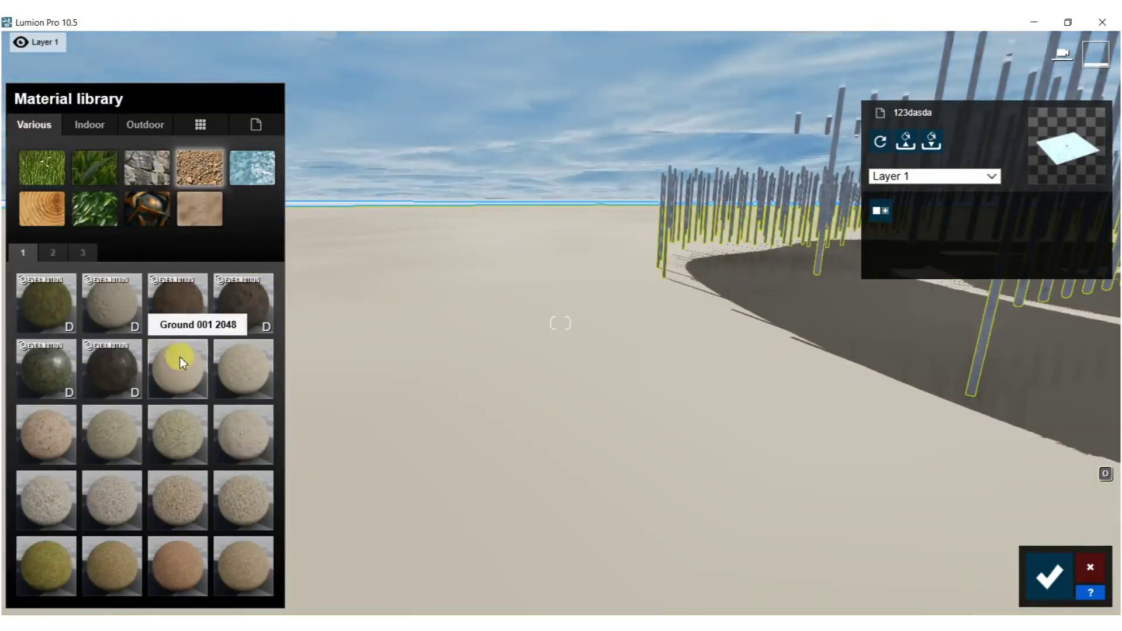
{"action": "left_click", "coordinate": [122, 317]}
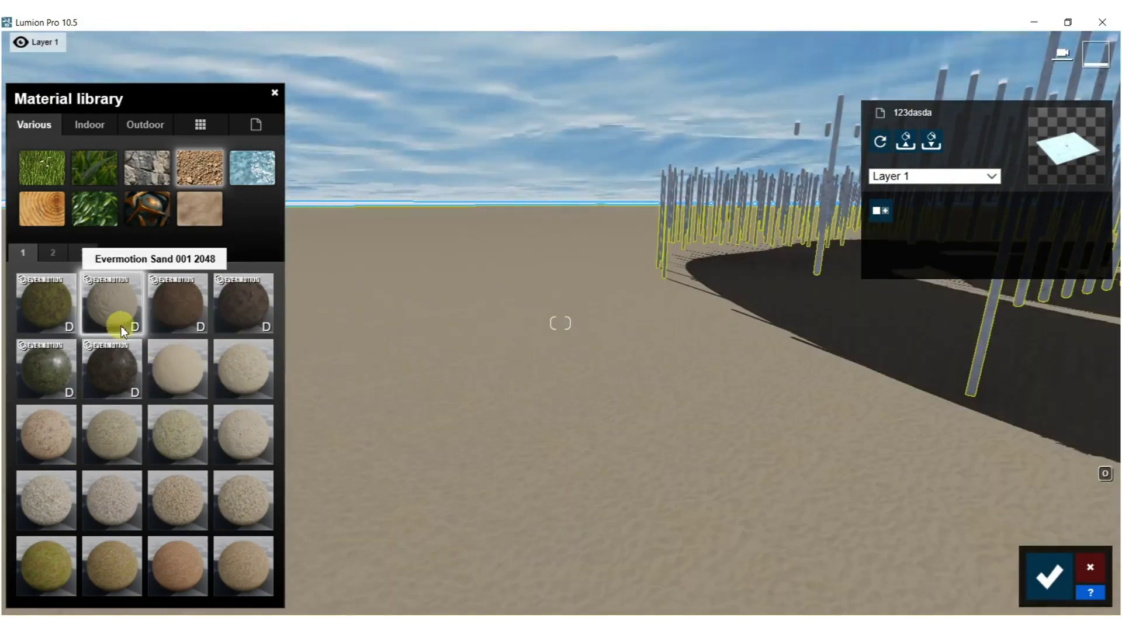
{"action": "left_click", "coordinate": [112, 305]}
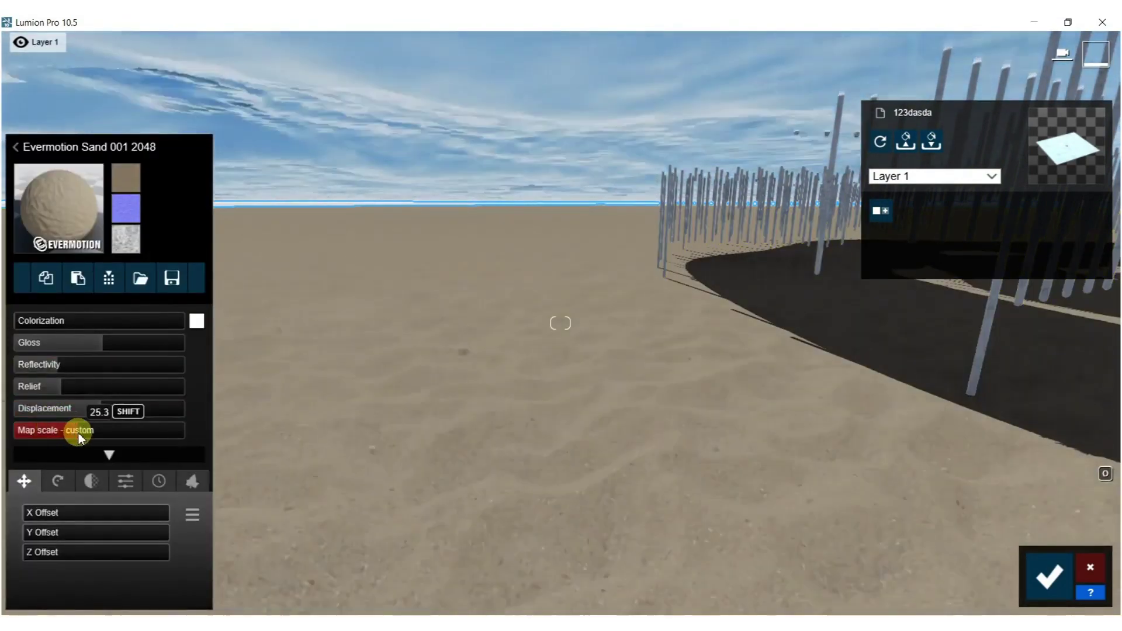
- Examine the rings, pipes and water with their materials from below, from the side and from above
{"action": "key", "text": "q"}
{"action": "right_click_drag", "start_coordinate": [685, 370], "coordinate": [700, 352]}
{"action": "key", "text": "s"}
{"action": "key", "text": "d"}
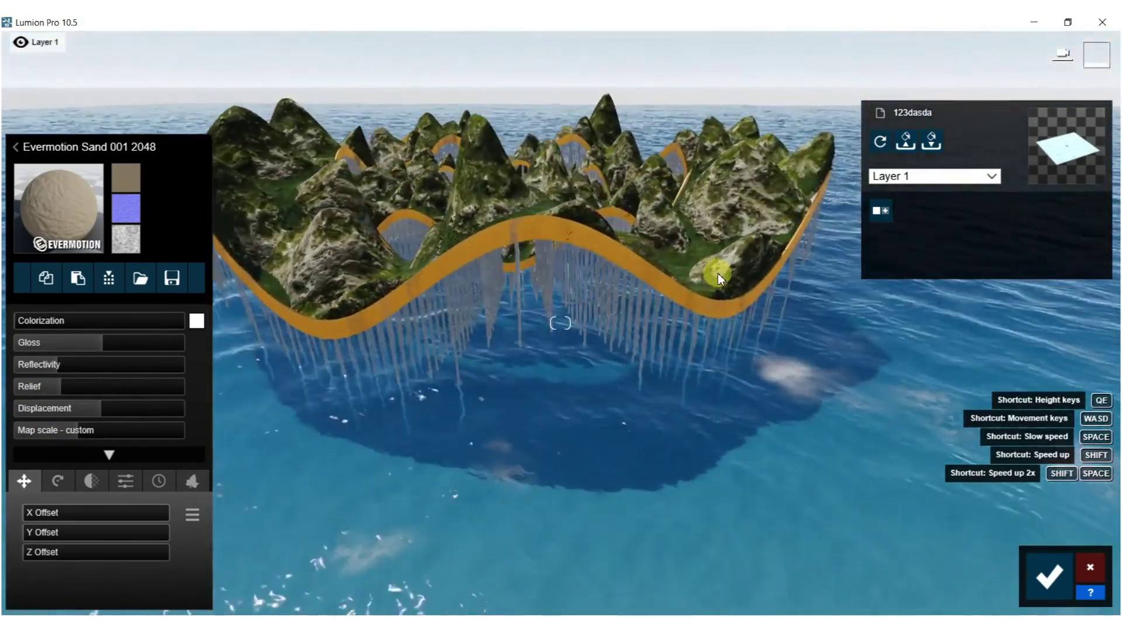
{"action": "right_click_drag", "start_coordinate": [719, 280], "coordinate": [634, 19]}
{"action": "key", "text": "w"}
{"action": "key", "text": "q"}
{"action": "key", "text": "w"}
{"action": "right_click_drag", "start_coordinate": [701, 345], "coordinate": [693, 395]}
{"action": "key", "text": "s"}
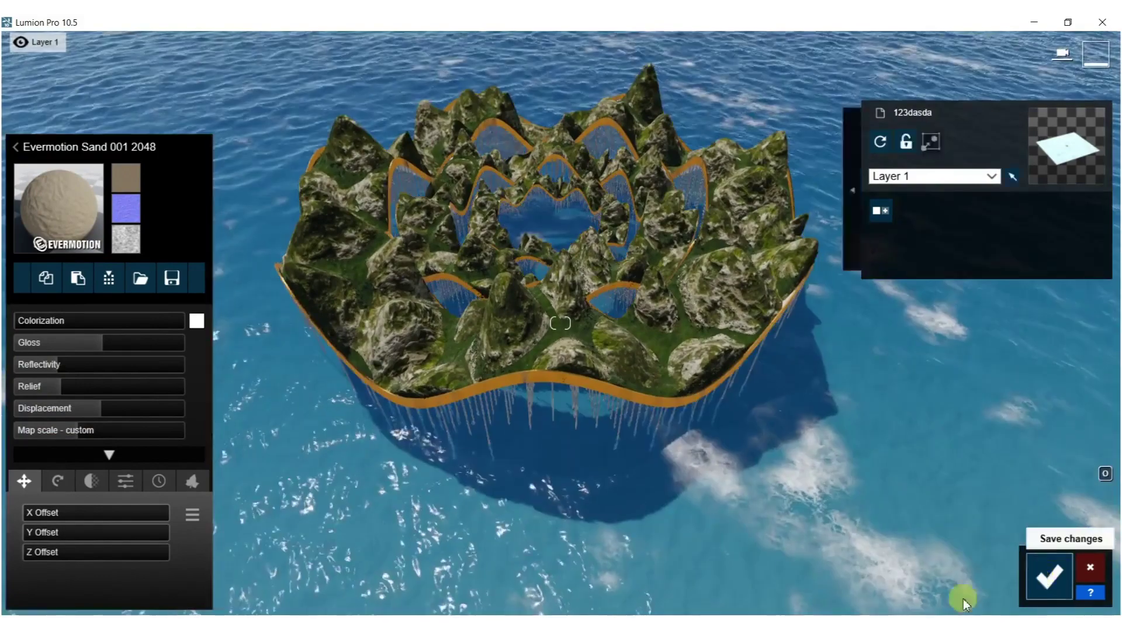
- Save the sand plane's material changes and choose a conifer from the nature library to compare its size with the rings
{"action": "left_click", "coordinate": [1049, 577]}
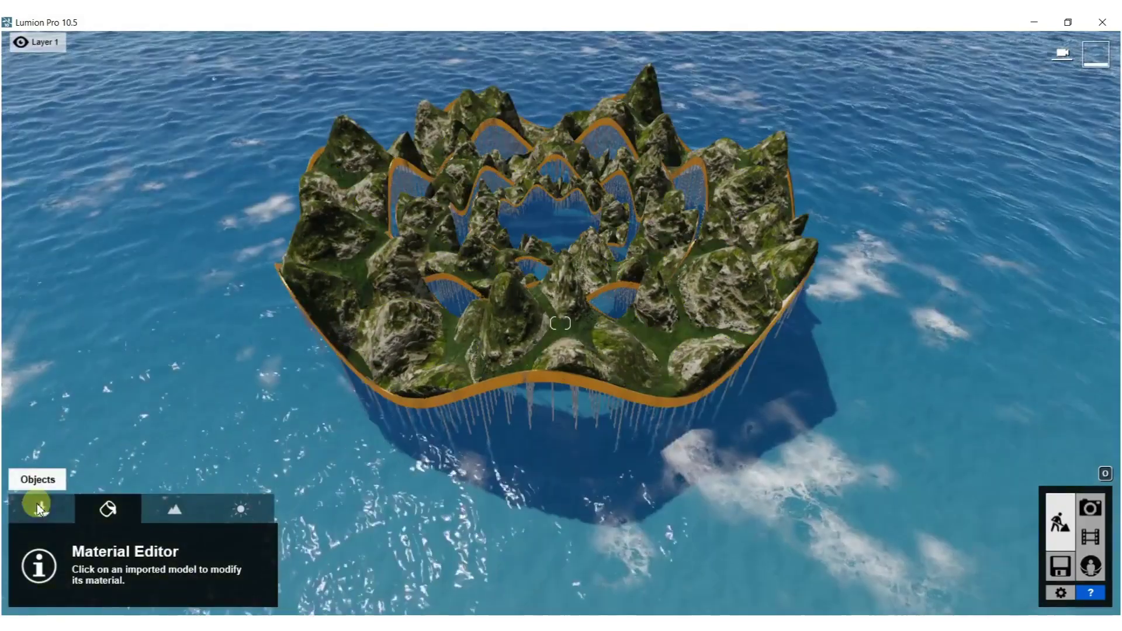
{"action": "left_click", "coordinate": [37, 513]}
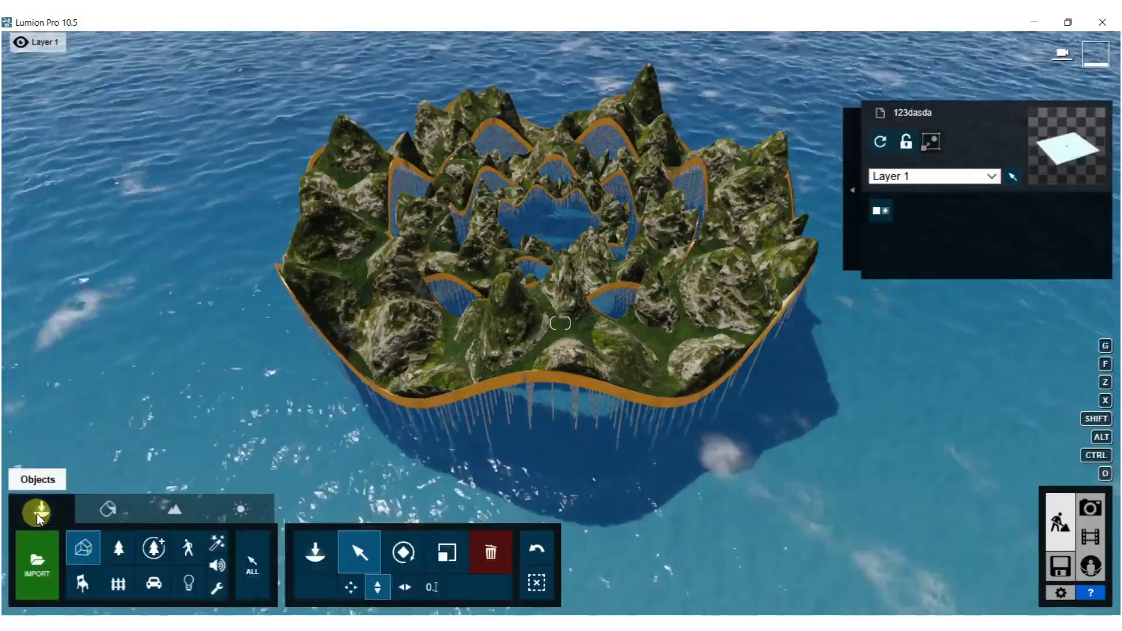
{"action": "left_click", "coordinate": [119, 548]}
{"action": "mouse_move", "coordinate": [142, 257]}
{"action": "left_click", "coordinate": [91, 147]}
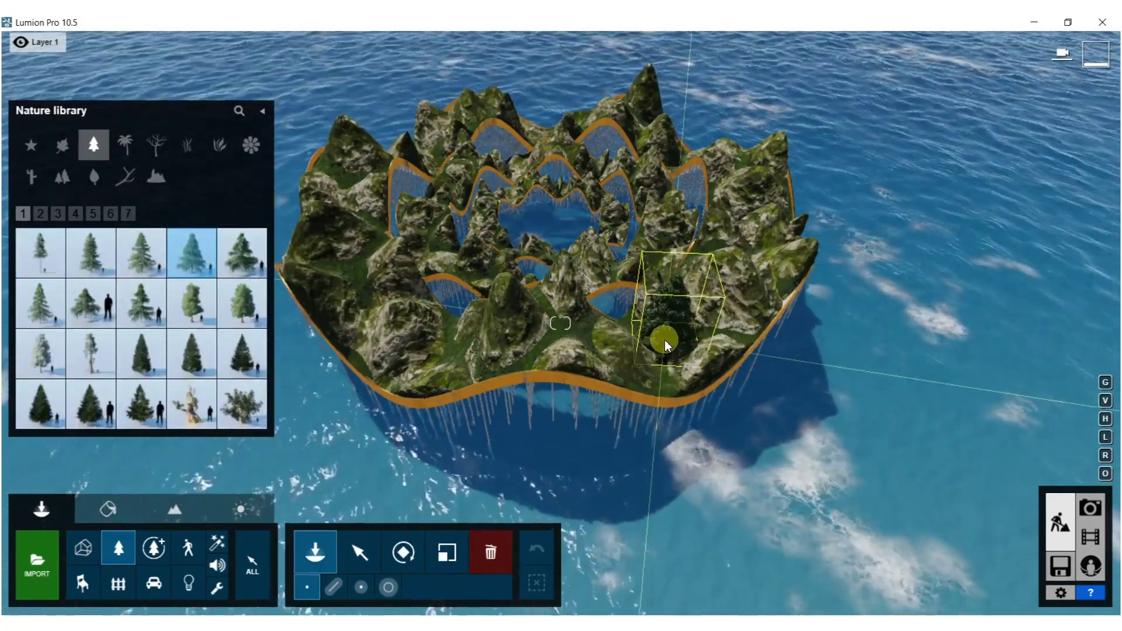
{"action": "key", "text": "w"}
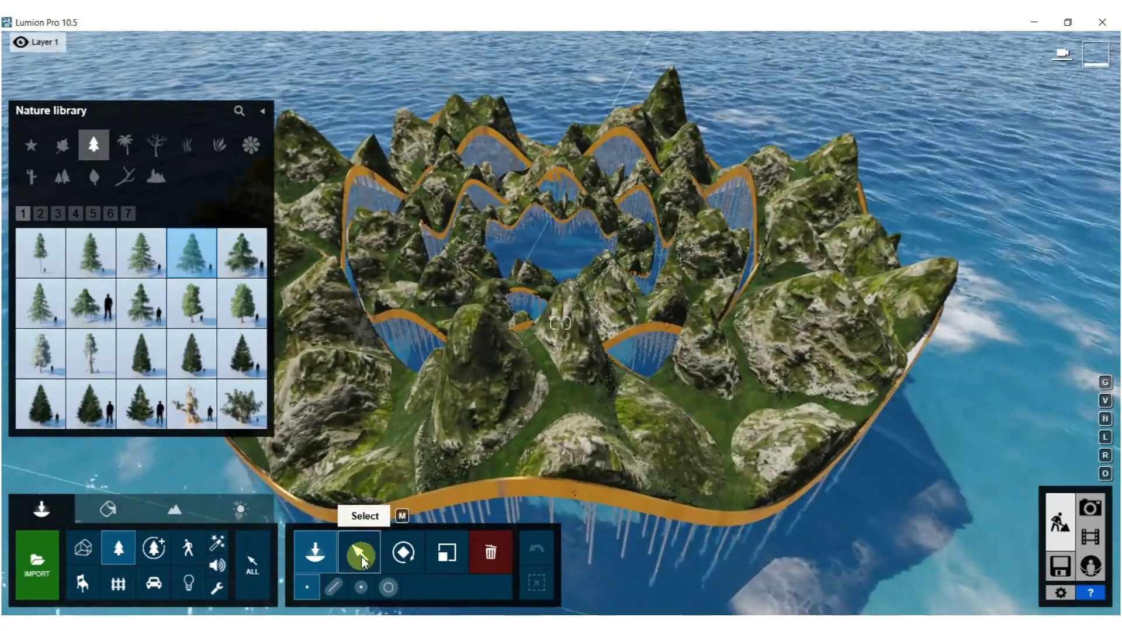
- Scale up the imported ring and water models together and raise them to about 78 m
{"action": "left_click", "coordinate": [362, 558]}
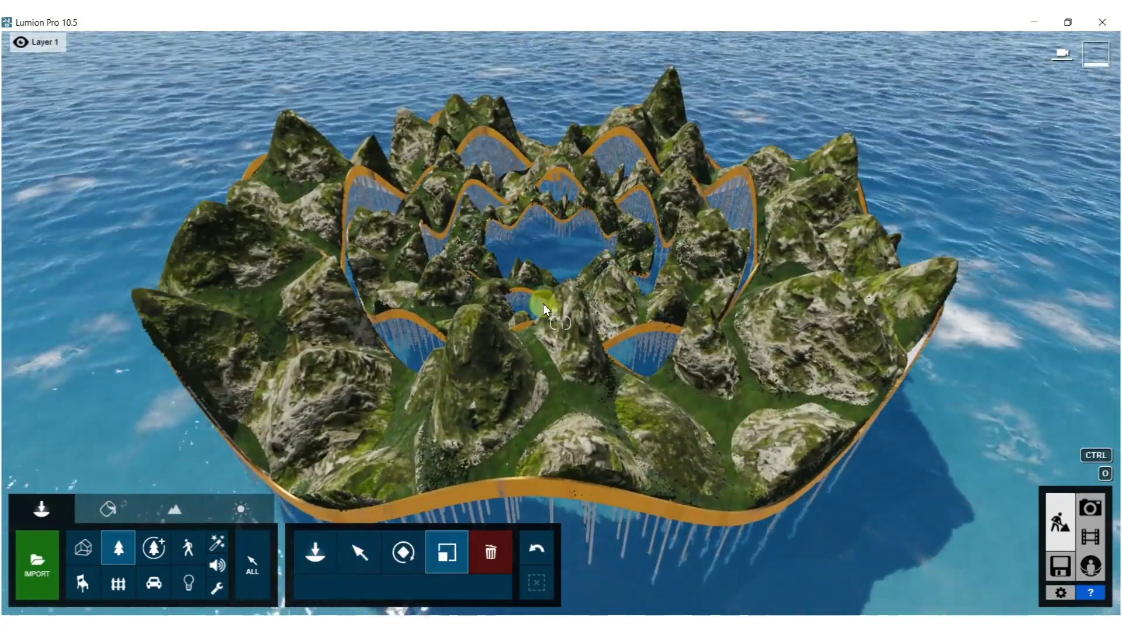
{"action": "key", "text": "s"}
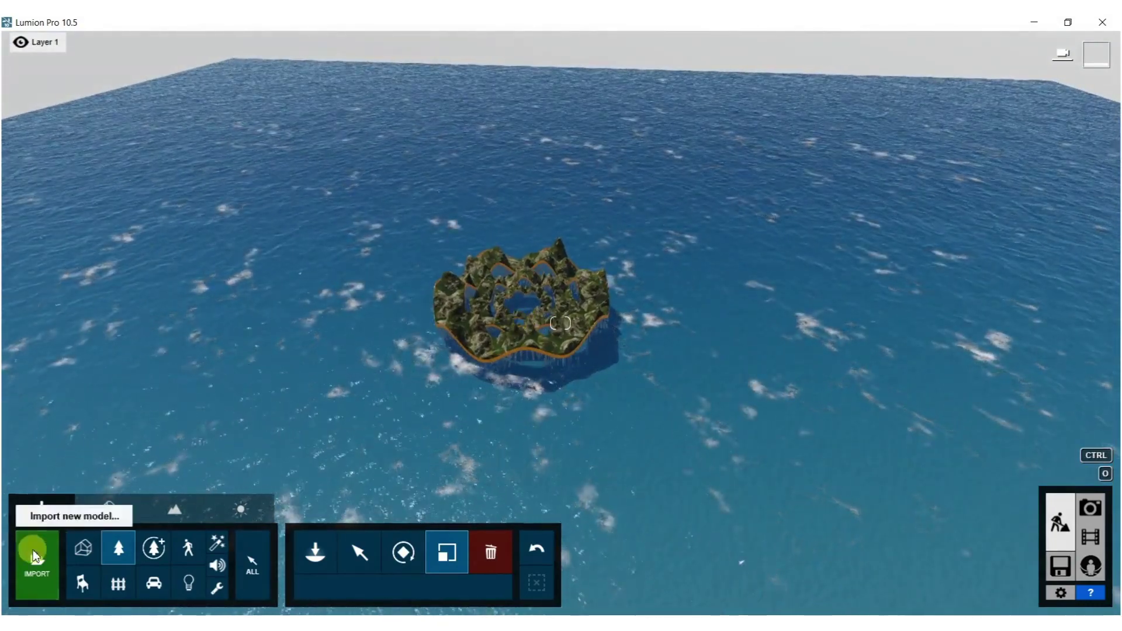
{"action": "left_click", "coordinate": [75, 553]}
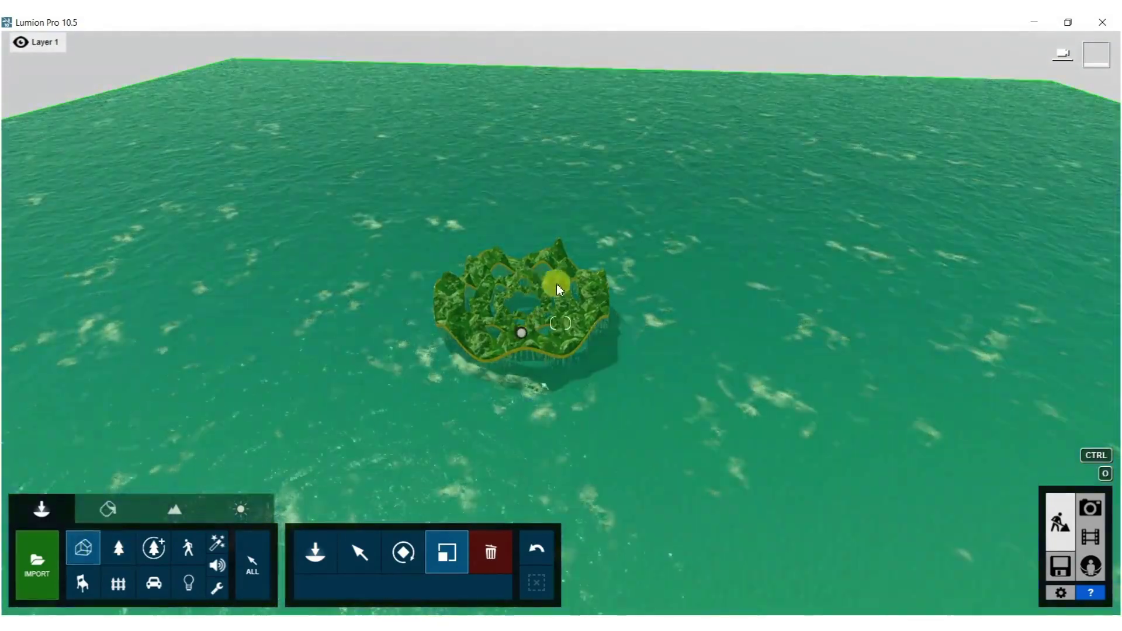
{"action": "left_click", "coordinate": [522, 337]}
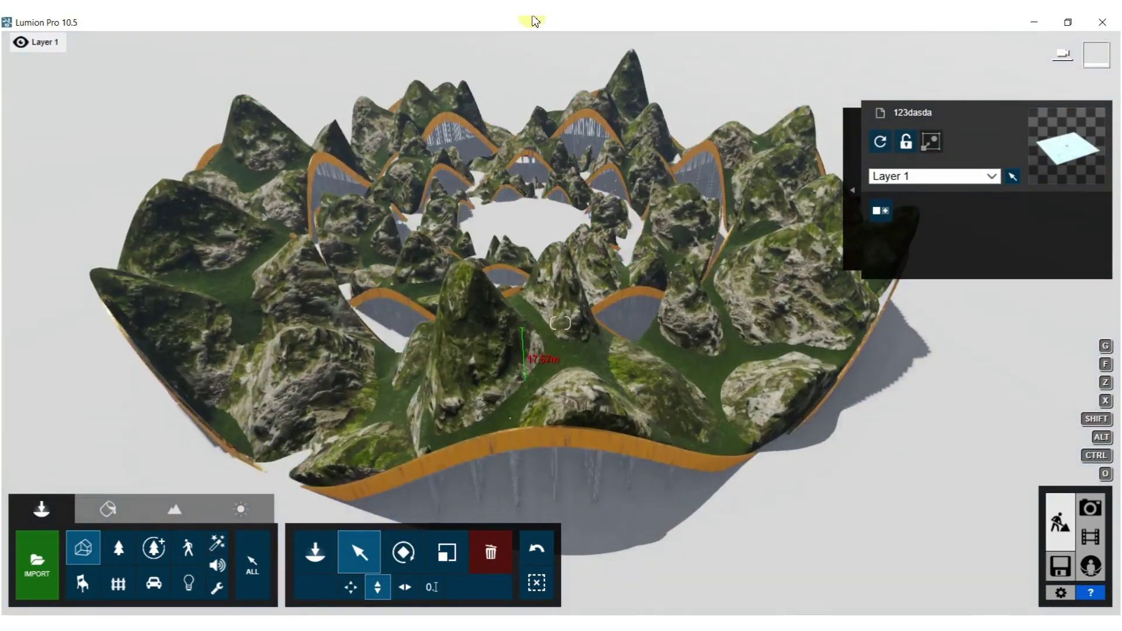
{"action": "left_click_drag", "start_coordinate": [533, 21], "coordinate": [1116, 22]}
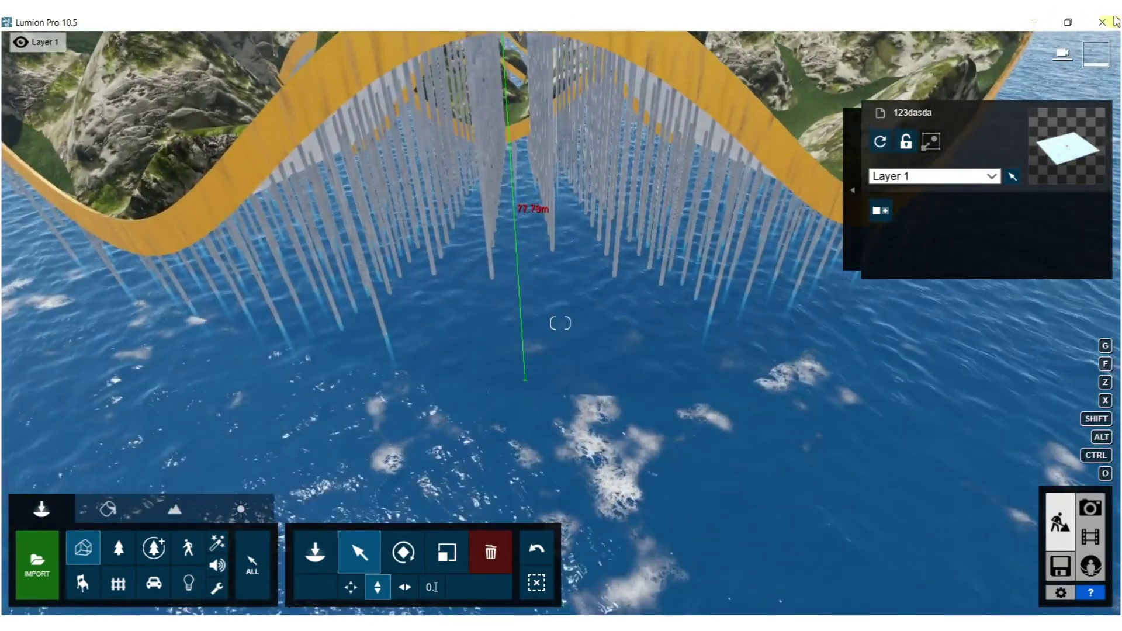
- Examine the raised rings, water and sand plane from close below the surface and from above
{"action": "right_click_drag", "start_coordinate": [1040, 257], "coordinate": [1081, 444]}
{"action": "right_click_drag", "start_coordinate": [822, 421], "coordinate": [822, 456]}
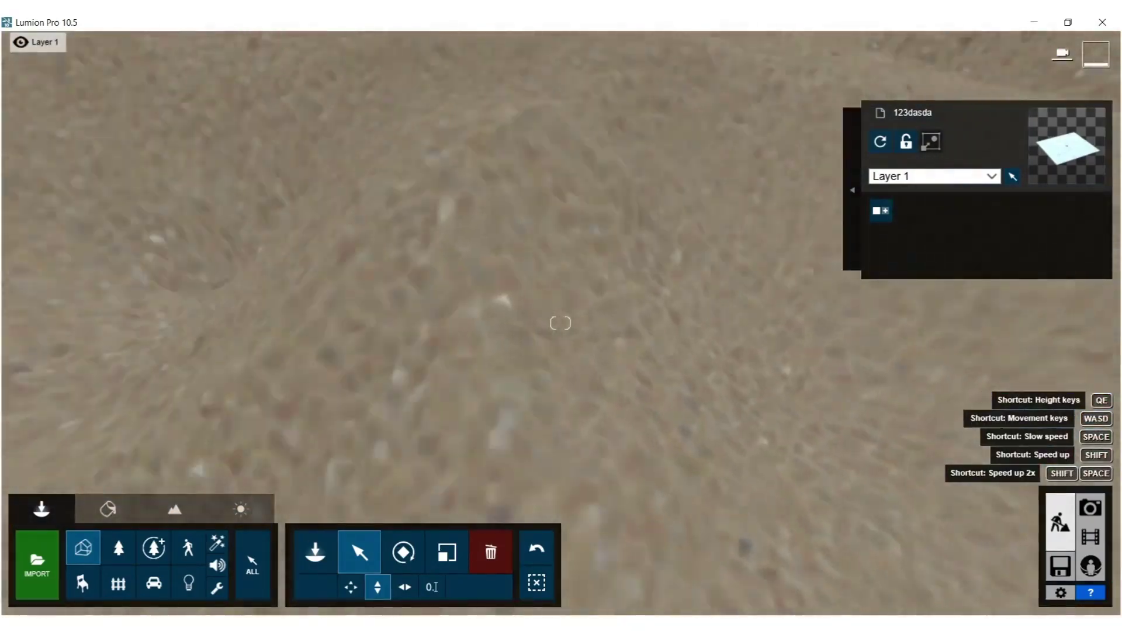
{"action": "scroll", "coordinate": [831, 331], "scroll_direction": "down", "scroll_amount": 10}
{"action": "right_click_drag", "start_coordinate": [571, 325], "coordinate": [707, 145]}
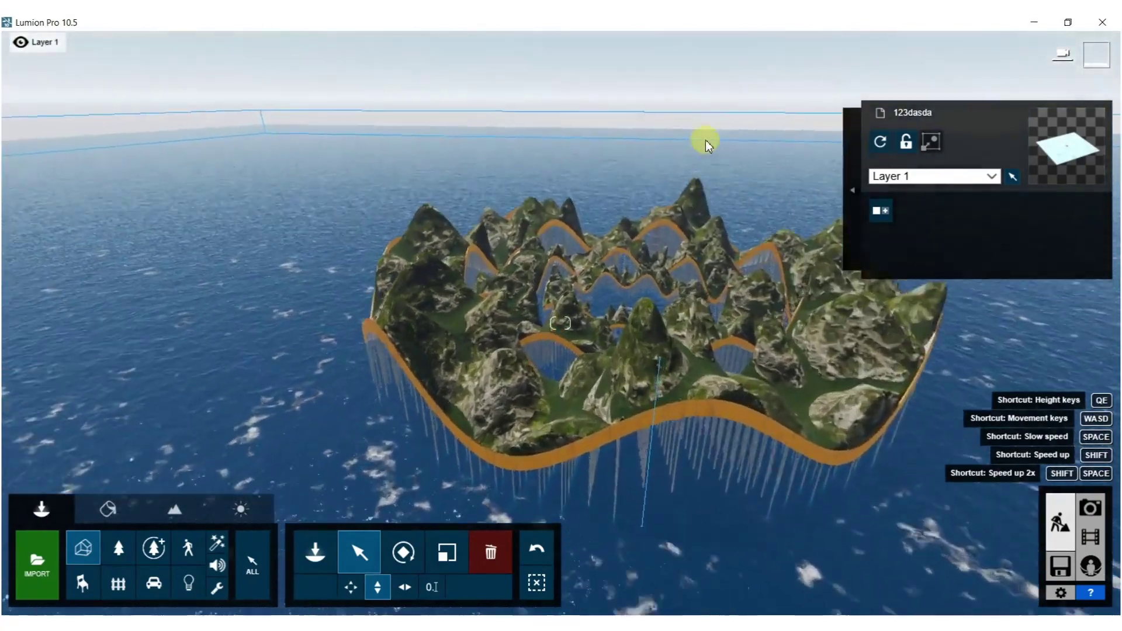
{"action": "scroll", "coordinate": [781, 181], "scroll_direction": "up", "scroll_amount": 5}
{"action": "right_click_drag", "start_coordinate": [781, 180], "coordinate": [776, 189]}
{"action": "key", "text": "s"}
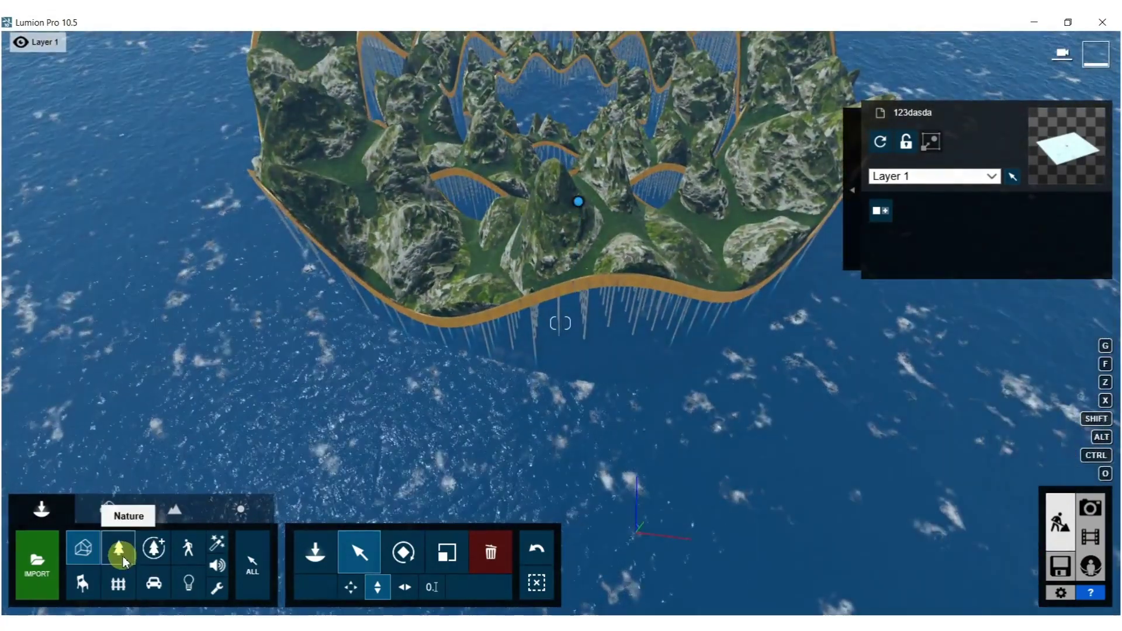
- Preview a conifer against the enlarged rings to judge its size and scale the imported models down
{"action": "left_click", "coordinate": [123, 556]}
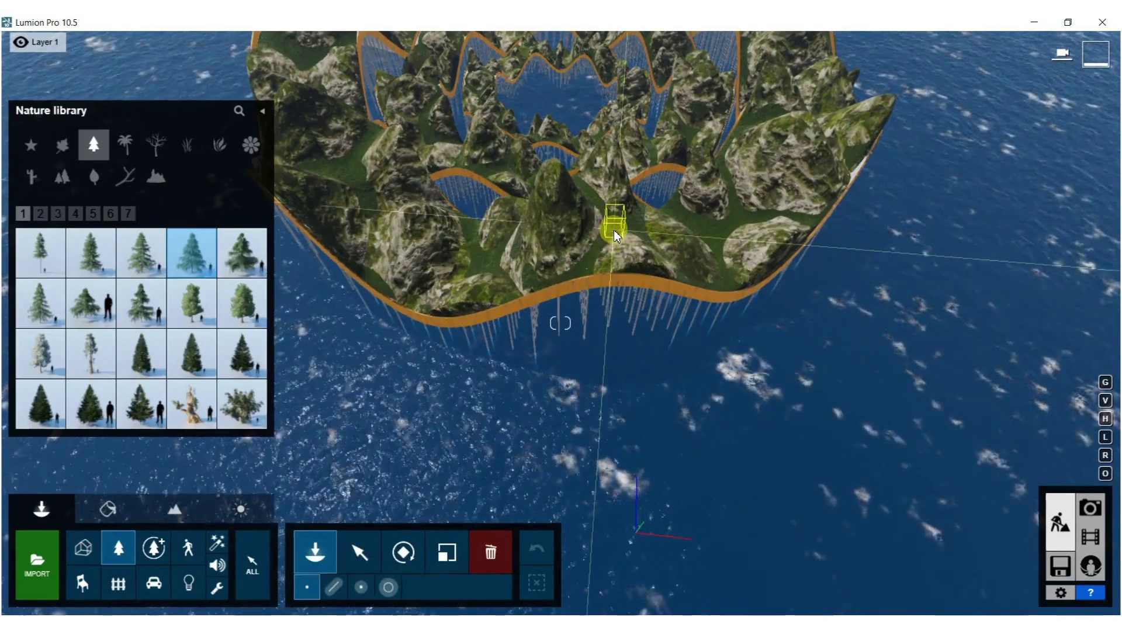
{"action": "key", "text": "w"}
{"action": "right_click_drag", "start_coordinate": [590, 327], "coordinate": [608, 288]}
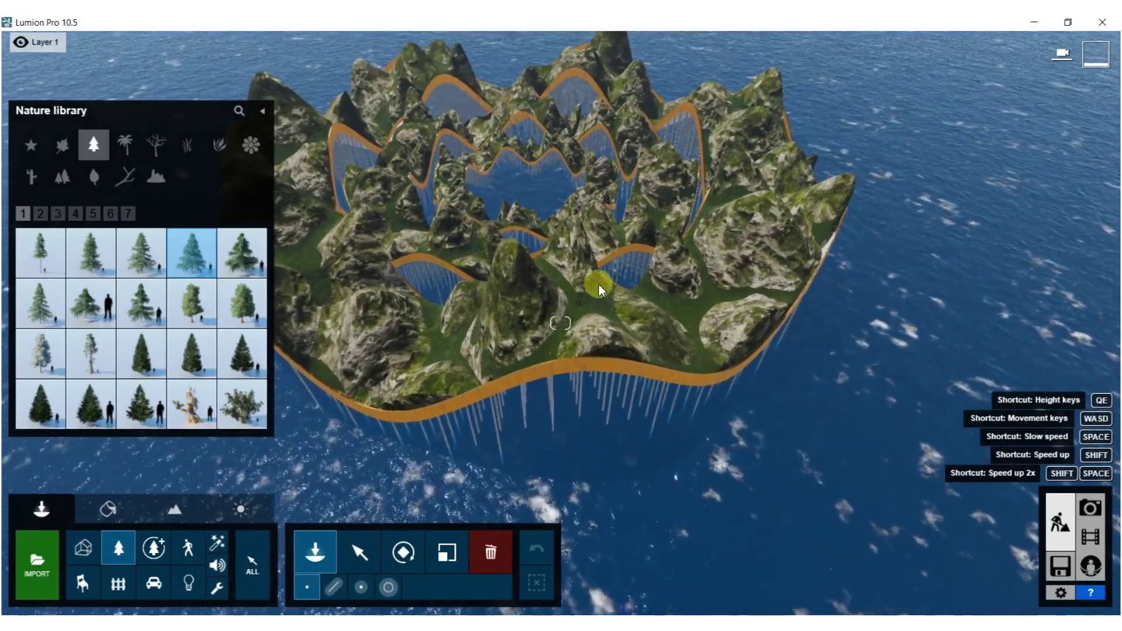
{"action": "left_click", "coordinate": [360, 552]}
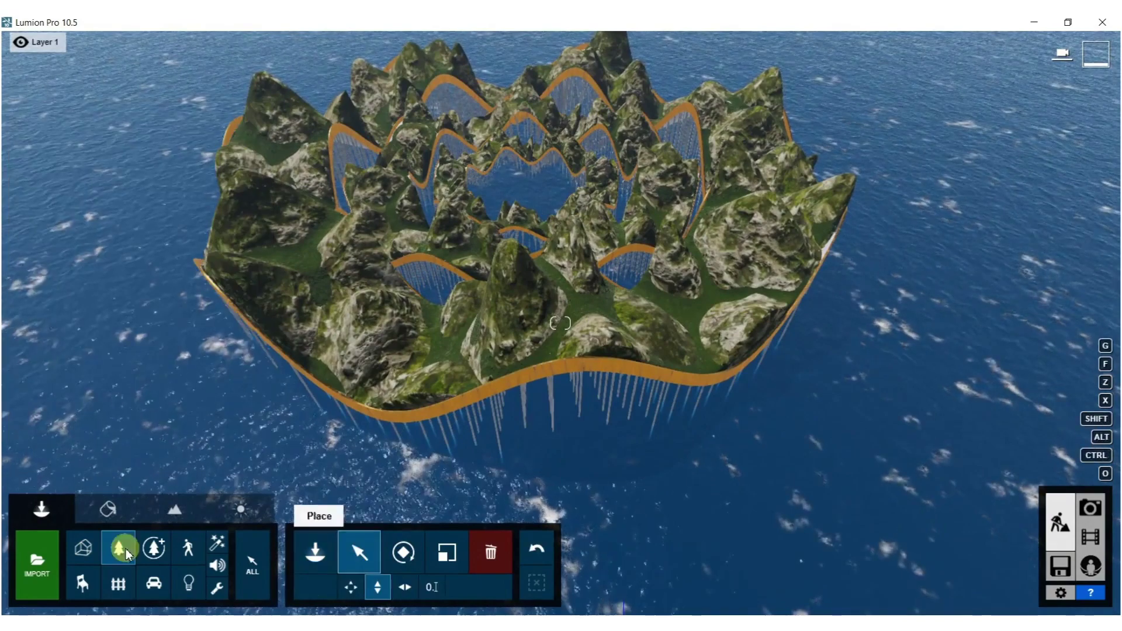
{"action": "left_click", "coordinate": [83, 548]}
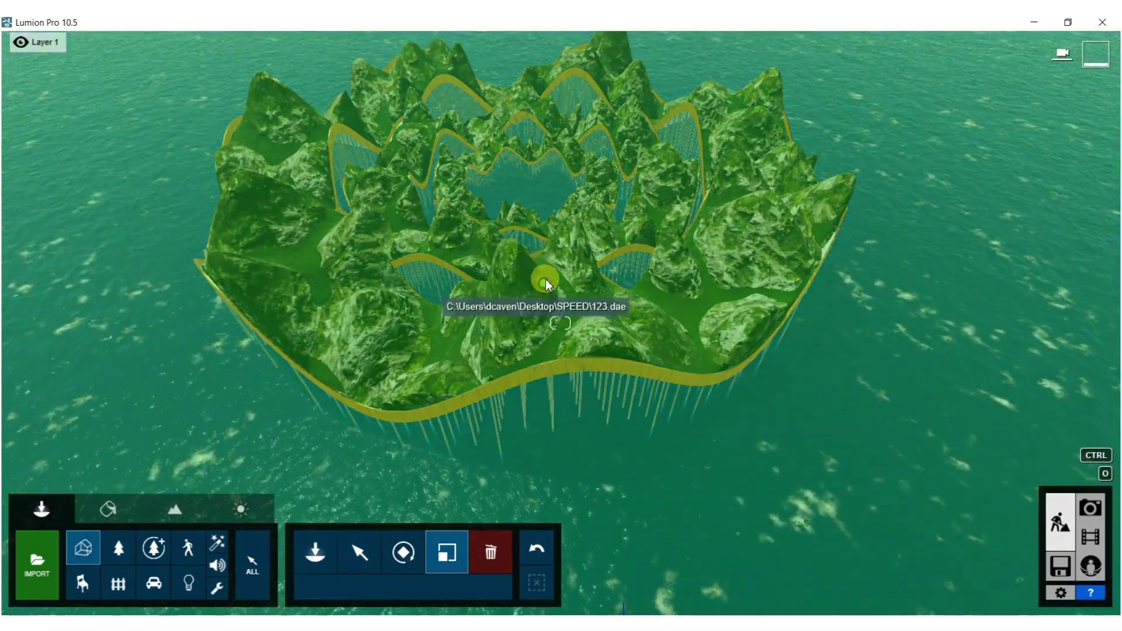
{"action": "left_click_drag", "start_coordinate": [546, 285], "coordinate": [545, 415]}
- Check the conifer's size on the rings again and scale the imported models down further
{"action": "left_click", "coordinate": [118, 547]}
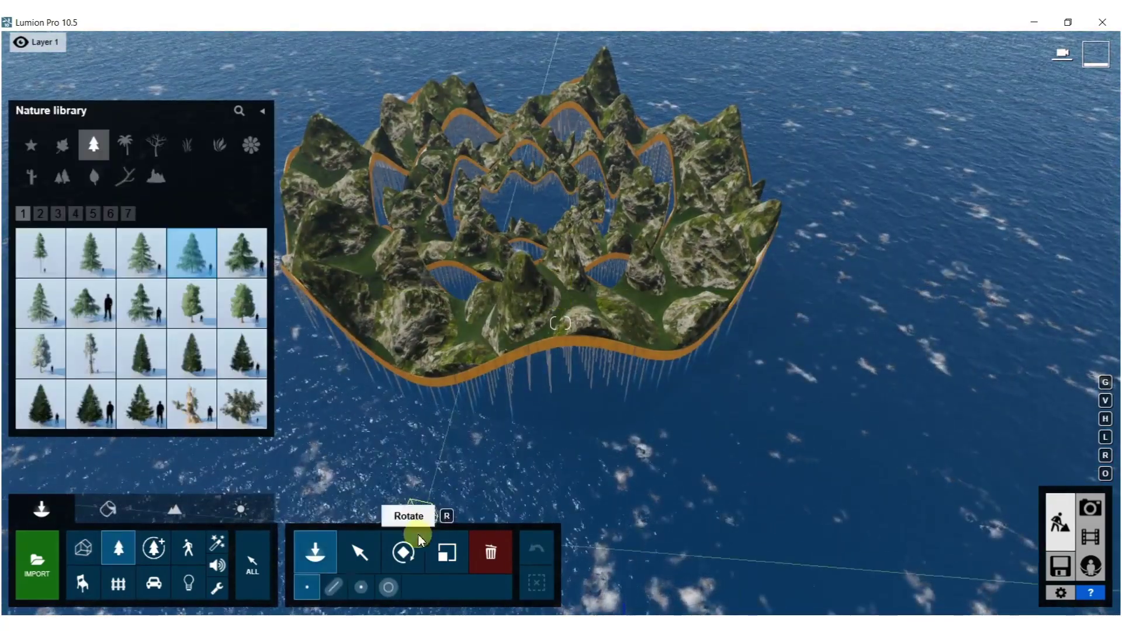
{"action": "left_click", "coordinate": [447, 552]}
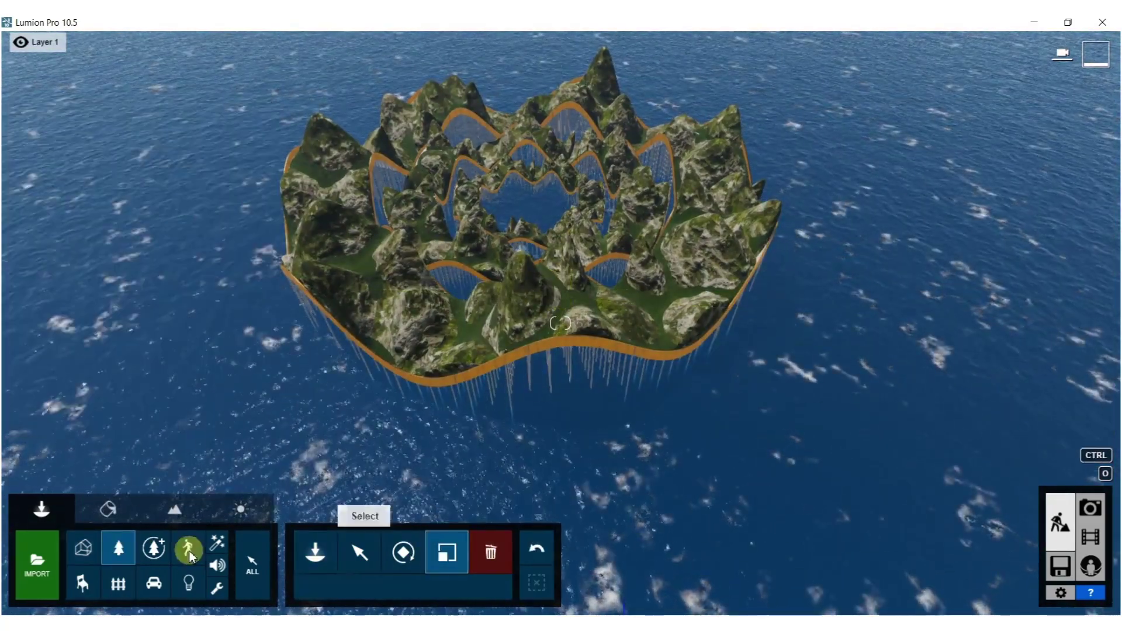
{"action": "left_click", "coordinate": [84, 552]}
{"action": "left_click_drag", "start_coordinate": [547, 276], "coordinate": [535, 578]}
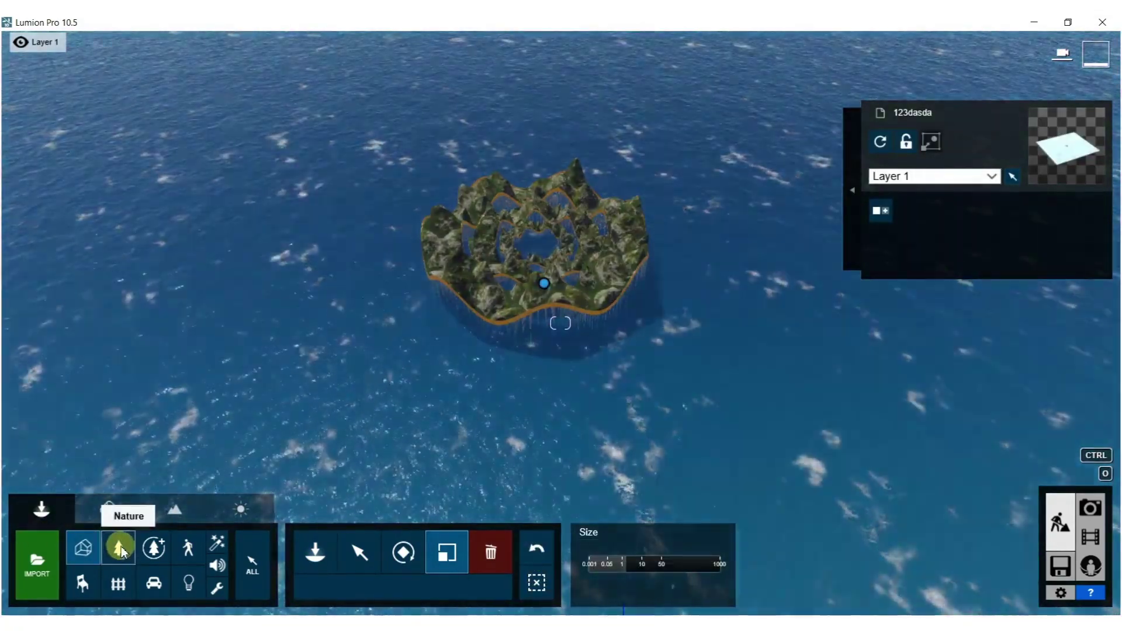
- Place a single test conifer on the grass between the rocks of the outer ring and delete it
{"action": "left_click", "coordinate": [119, 549]}
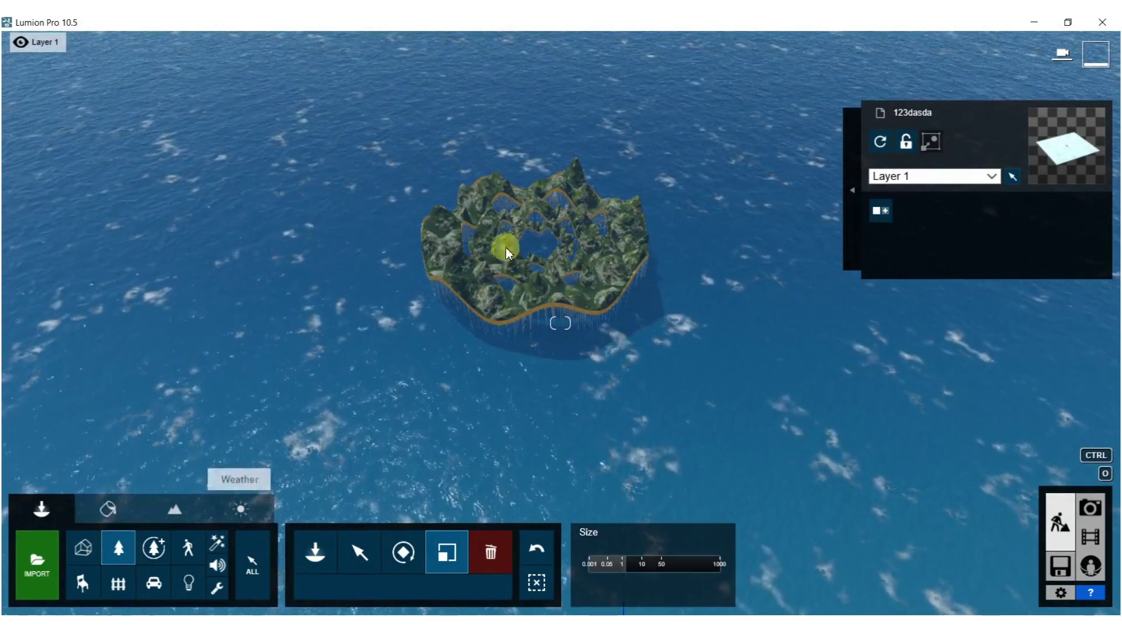
{"action": "right_click_drag", "start_coordinate": [507, 251], "coordinate": [437, 376]}
{"action": "left_click", "coordinate": [355, 563]}
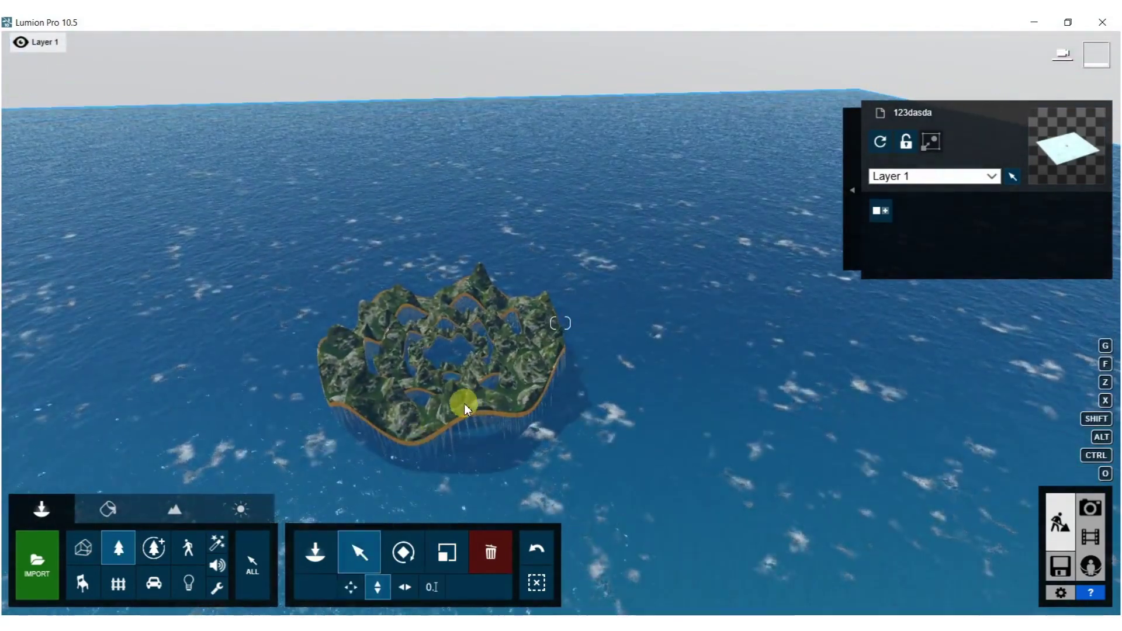
{"action": "scroll", "coordinate": [466, 409], "scroll_direction": "up", "scroll_amount": 5}
{"action": "left_click", "coordinate": [315, 552]}
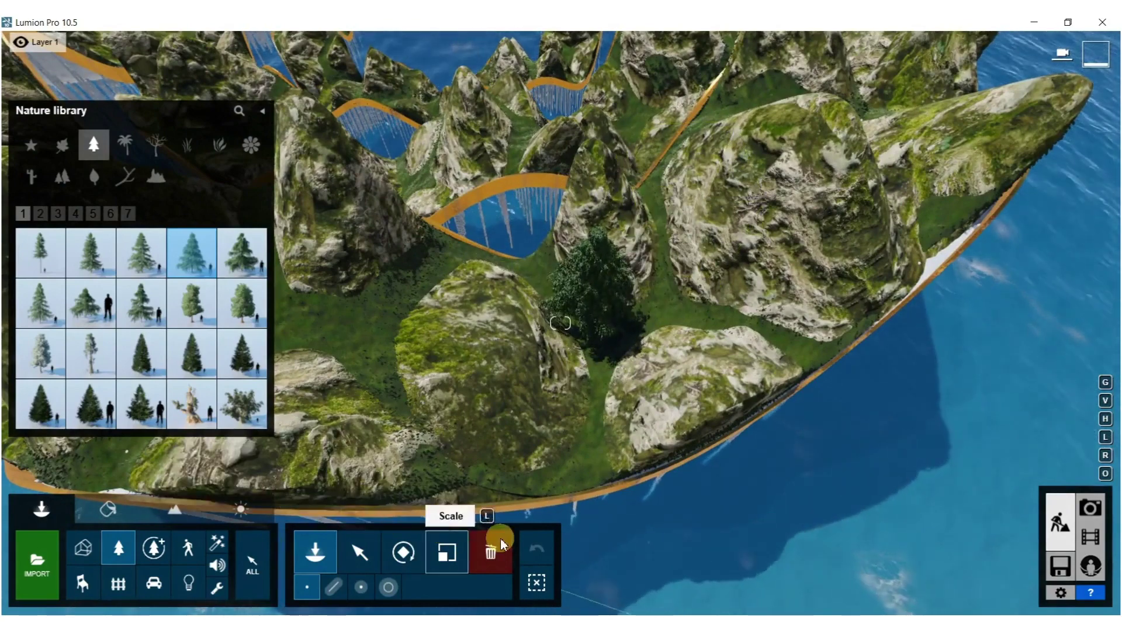
{"action": "left_click", "coordinate": [489, 551]}
{"action": "left_click", "coordinate": [588, 317]}
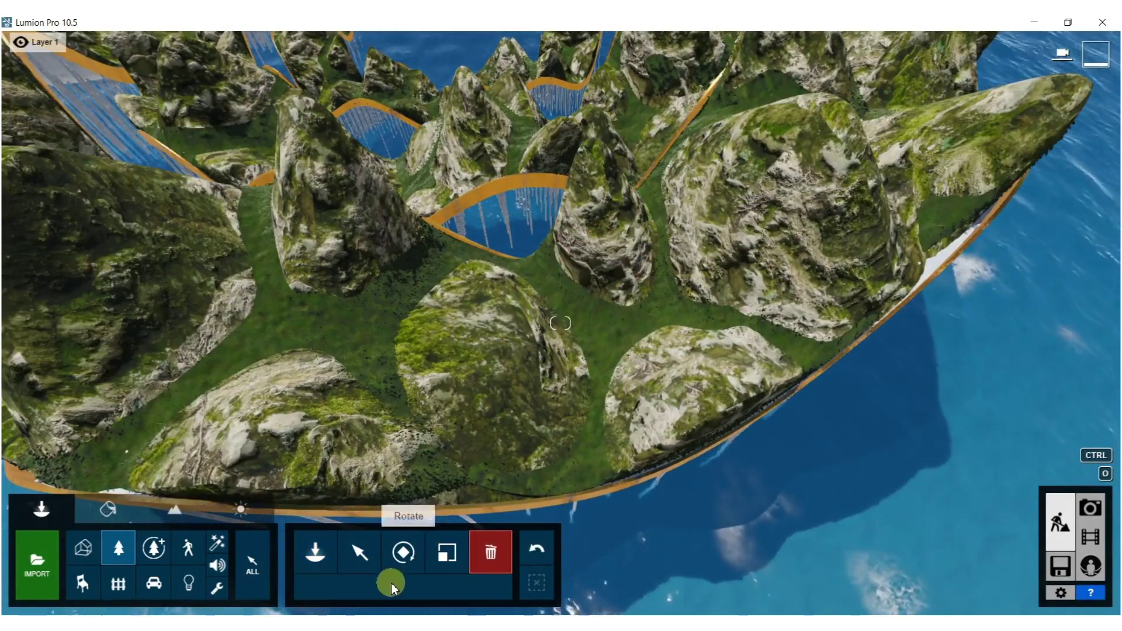
- Place clusters of conifers on the grass and rocks around the front arch of the outer ring
{"action": "right_click_drag", "start_coordinate": [351, 409], "coordinate": [435, 348]}
{"action": "key", "text": "s"}
{"action": "left_click_drag", "start_coordinate": [416, 374], "coordinate": [420, 191]}
{"action": "left_click", "coordinate": [128, 552]}
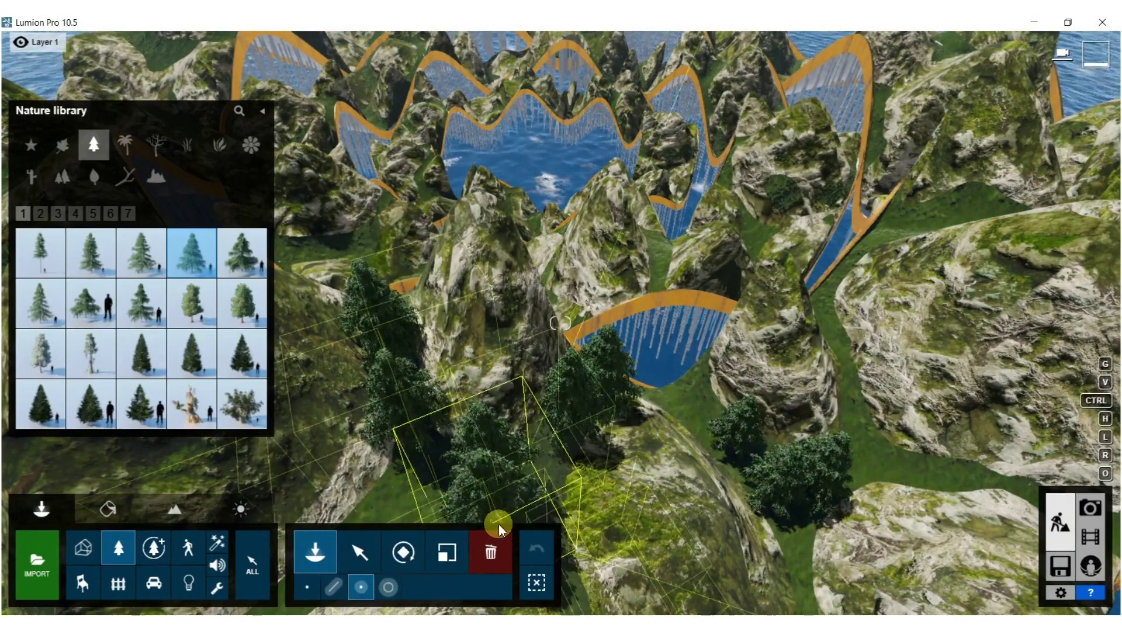
{"action": "mouse_move", "coordinate": [501, 529]}
{"action": "right_mouse_down"}
{"action": "mouse_move", "coordinate": [462, 543]}
{"action": "mouse_move", "coordinate": [492, 541]}
{"action": "right_mouse_up"}
{"action": "left_click", "coordinate": [623, 364]}
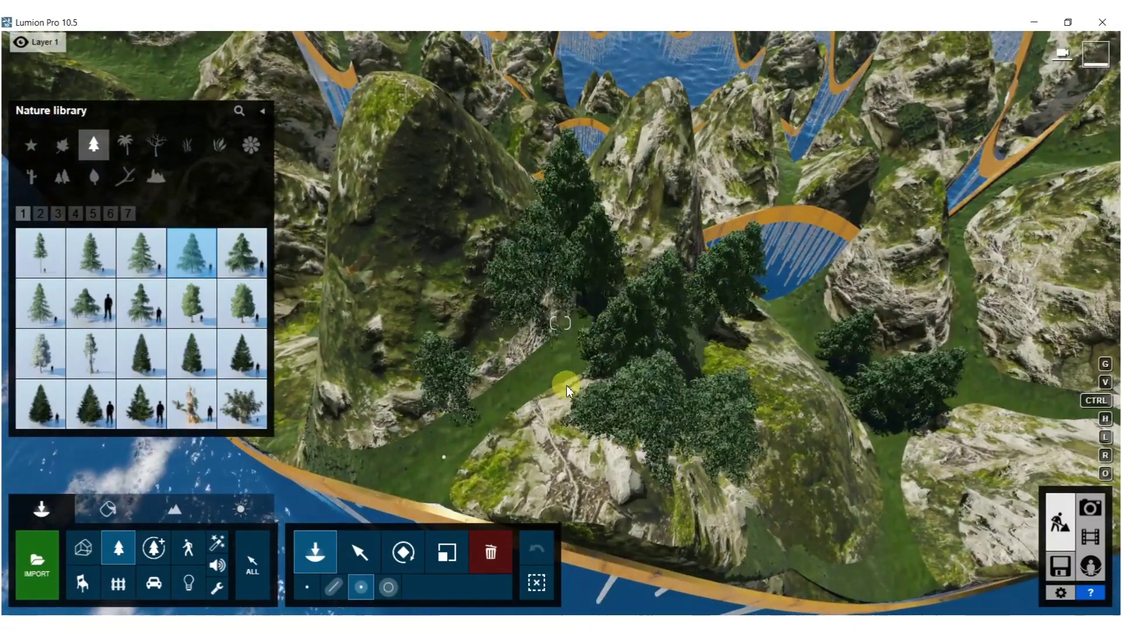
{"action": "left_click", "coordinate": [937, 395]}
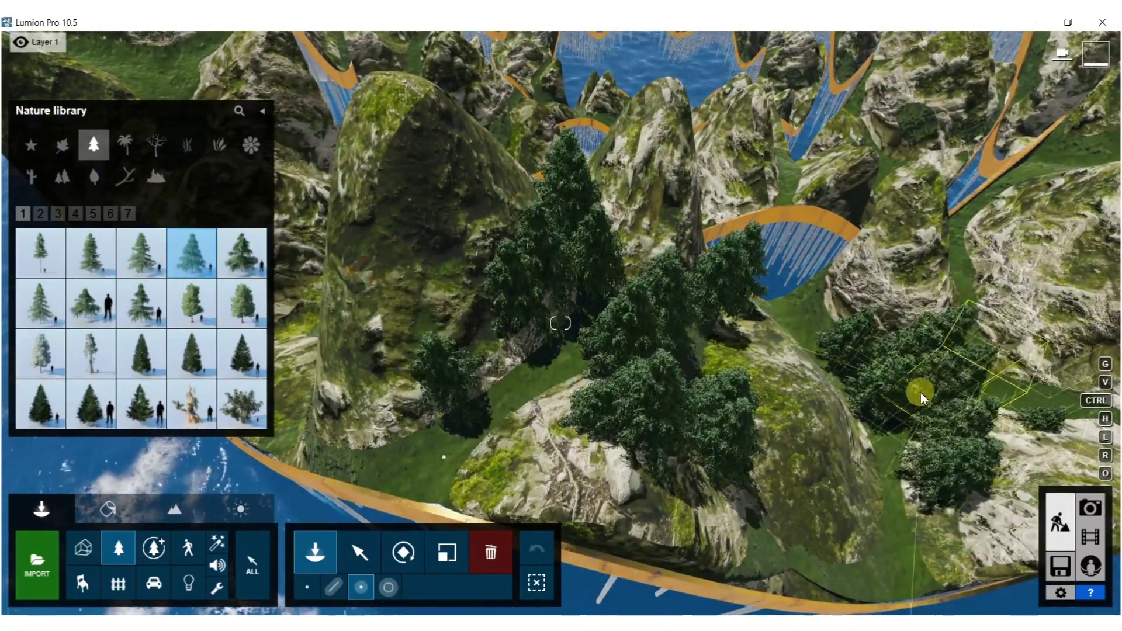
- Add conifer clusters in the hollow between the tall rocks beside the arch and on the grass near the outer rim
{"action": "right_click_drag", "start_coordinate": [896, 493], "coordinate": [850, 358]}
{"action": "key", "text": "s"}
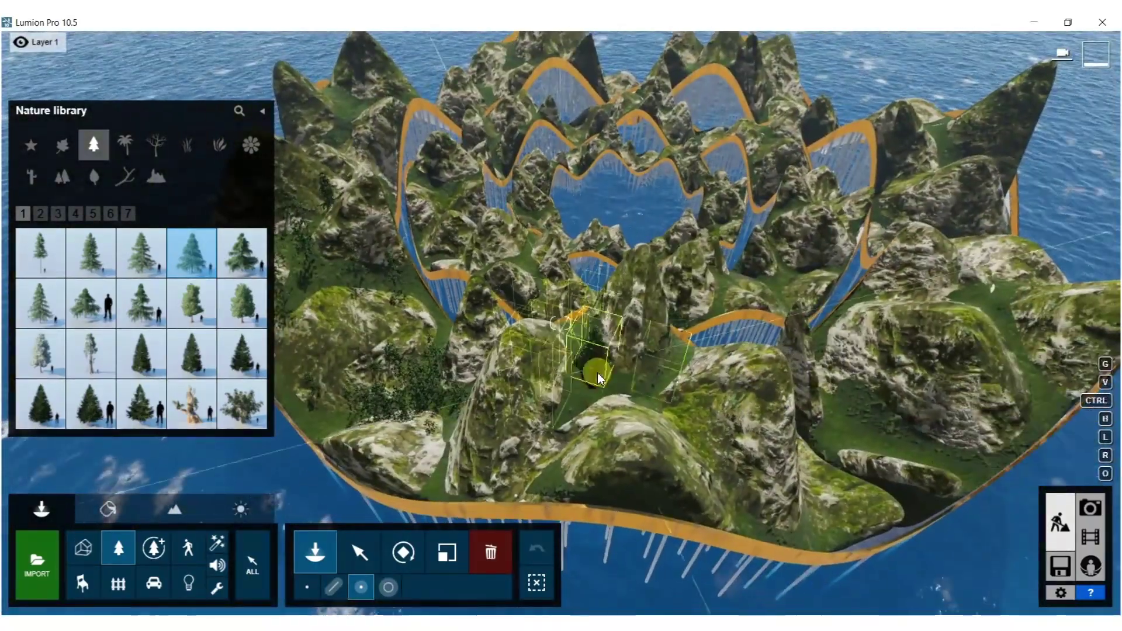
{"action": "left_click", "coordinate": [622, 376]}
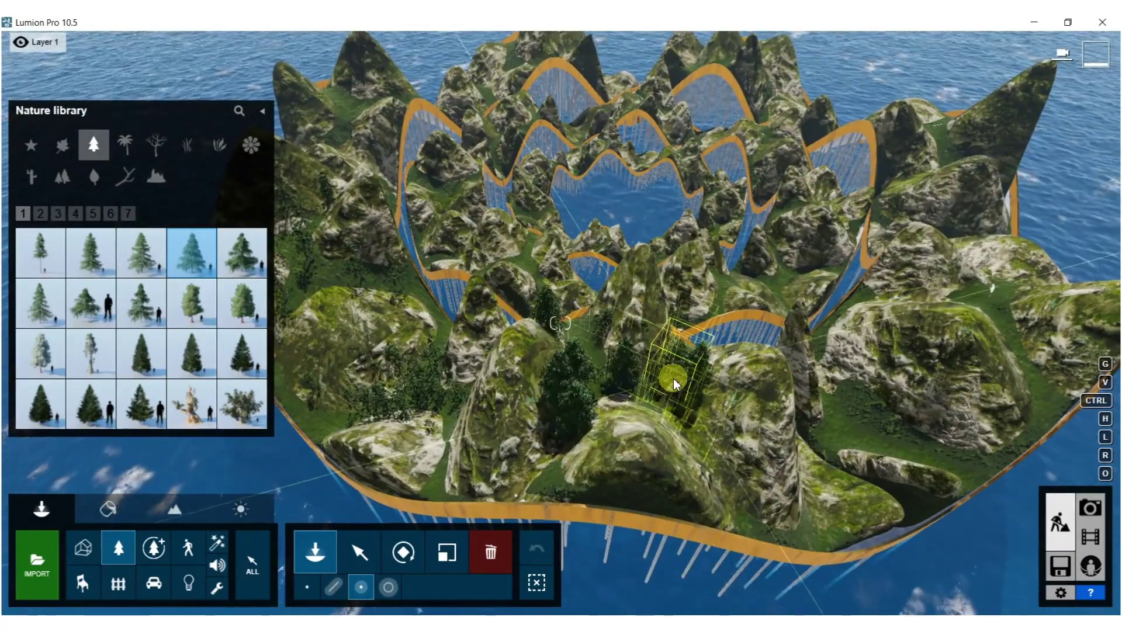
{"action": "left_click", "coordinate": [851, 427]}
{"action": "left_click", "coordinate": [811, 486]}
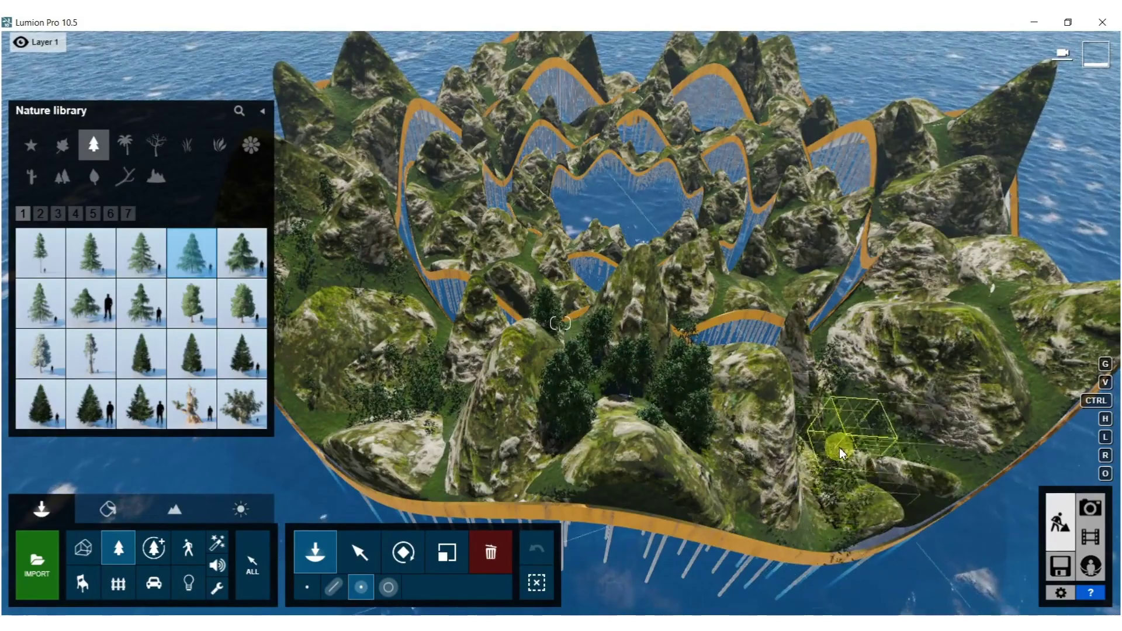
- Plant conifer clusters on the next stretch of the outer ring, including the hollow below the arch near its rim
{"action": "right_click_drag", "start_coordinate": [881, 432], "coordinate": [675, 450]}
{"action": "key", "text": "w"}
{"action": "key", "text": "s"}
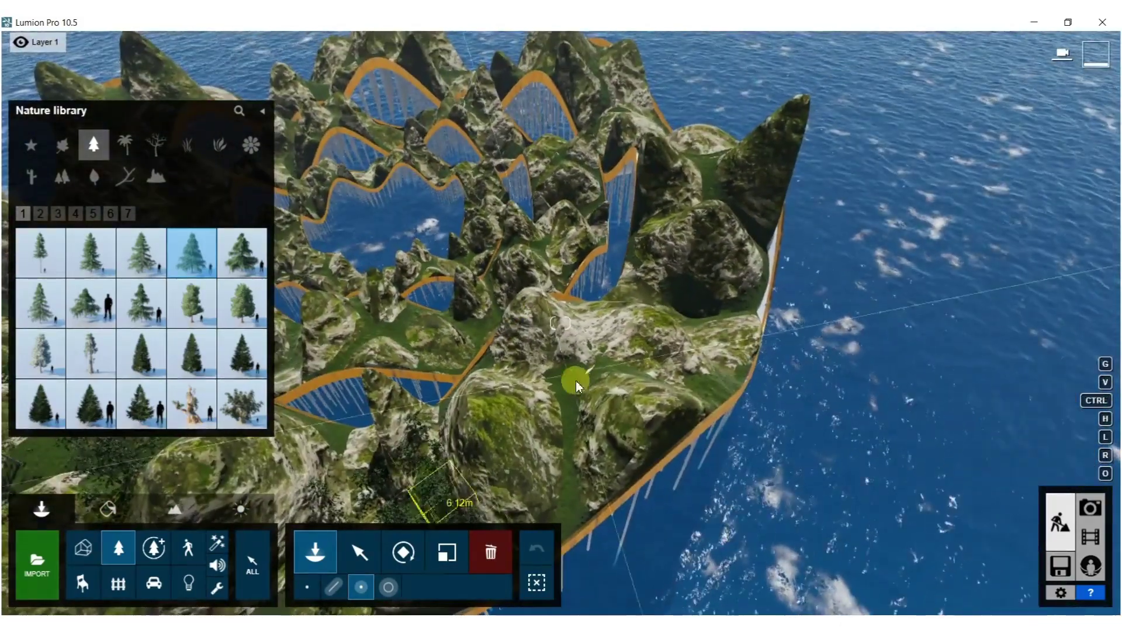
{"action": "left_click", "coordinate": [573, 404]}
{"action": "right_click_drag", "start_coordinate": [573, 404], "coordinate": [678, 321]}
{"action": "key", "text": "w"}
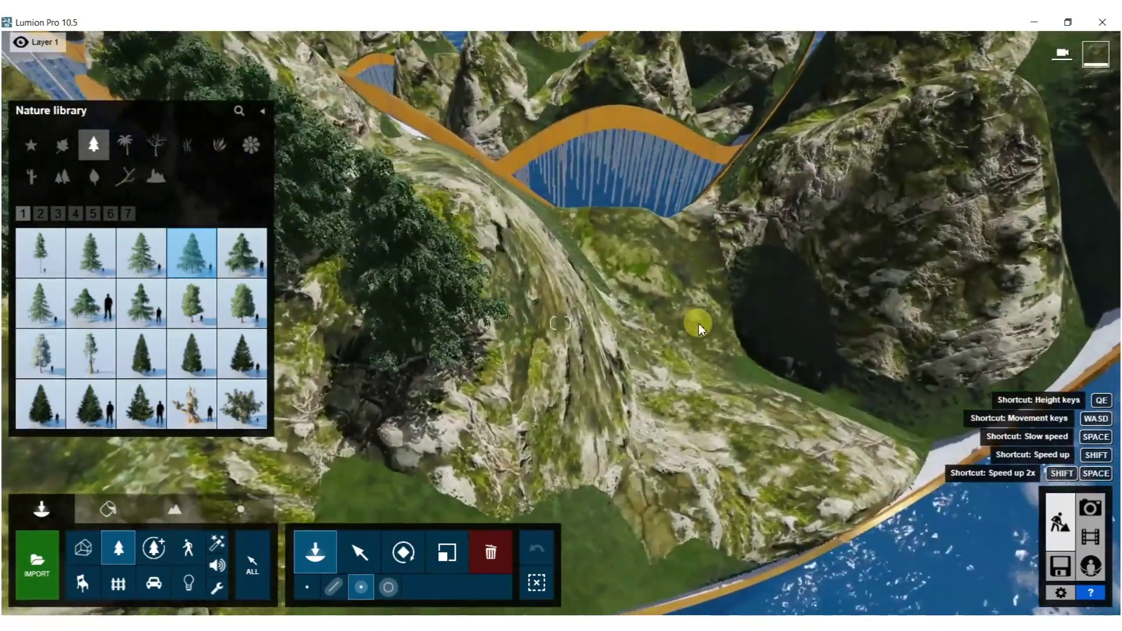
{"action": "left_click", "coordinate": [681, 339]}
{"action": "left_click", "coordinate": [748, 348]}
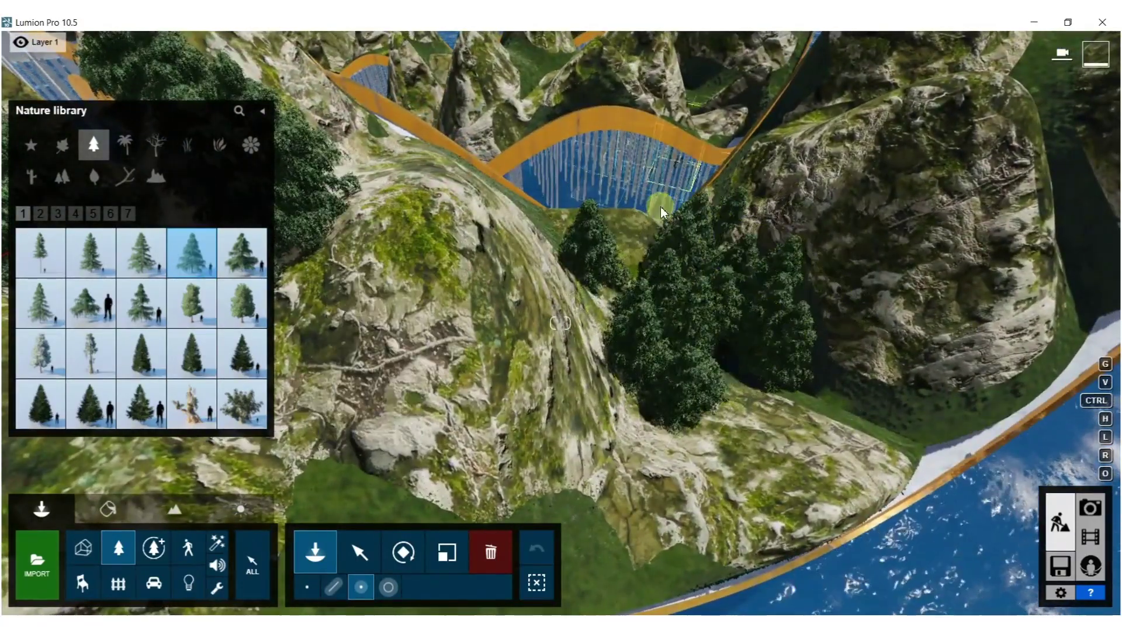
- Scatter more conifer clusters over the outer and middle rings from a high viewpoint
{"action": "right_click_drag", "start_coordinate": [658, 205], "coordinate": [649, 280]}
{"action": "key", "text": "s"}
{"action": "right_click_drag", "start_coordinate": [663, 350], "coordinate": [695, 310]}
{"action": "left_click", "coordinate": [685, 355]}
{"action": "left_click", "coordinate": [649, 372]}
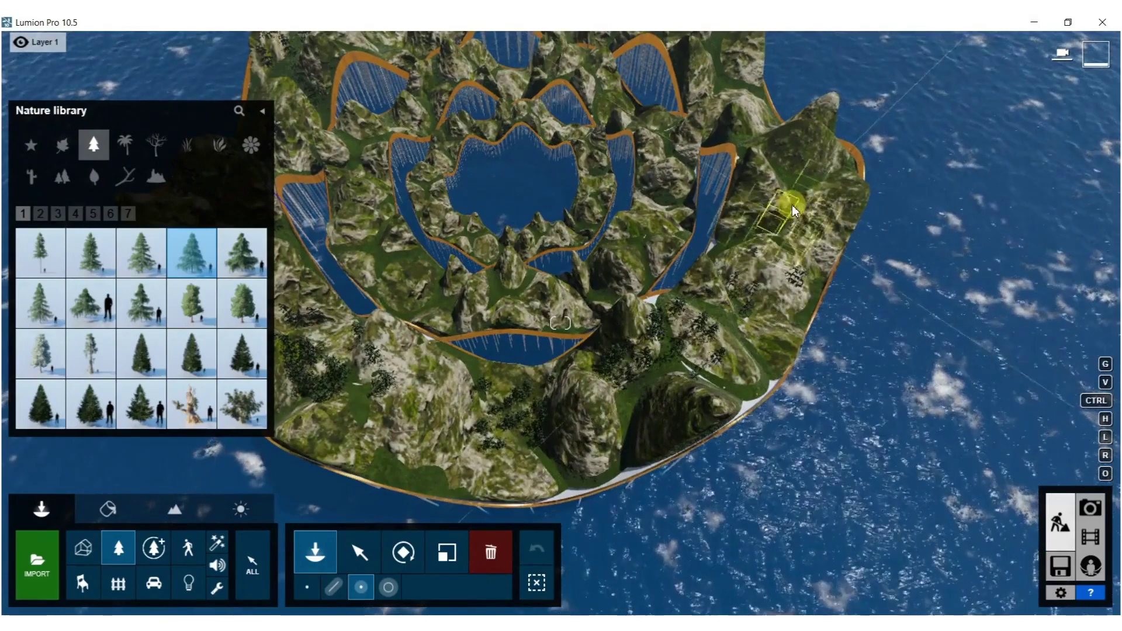
{"action": "left_click", "coordinate": [788, 206]}
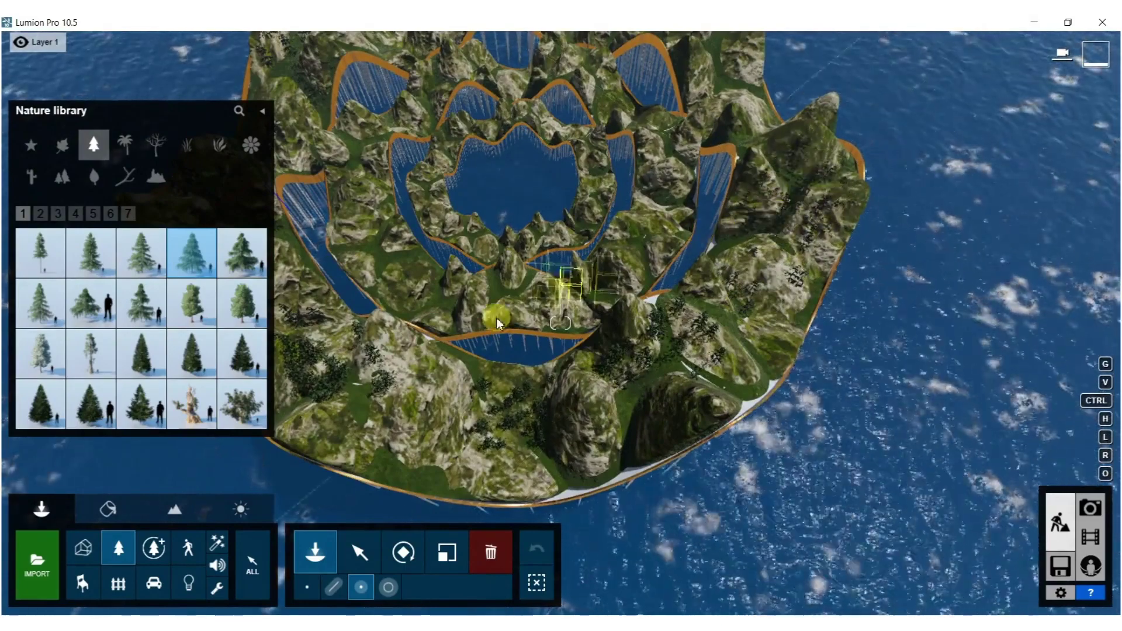
{"action": "left_click", "coordinate": [426, 286]}
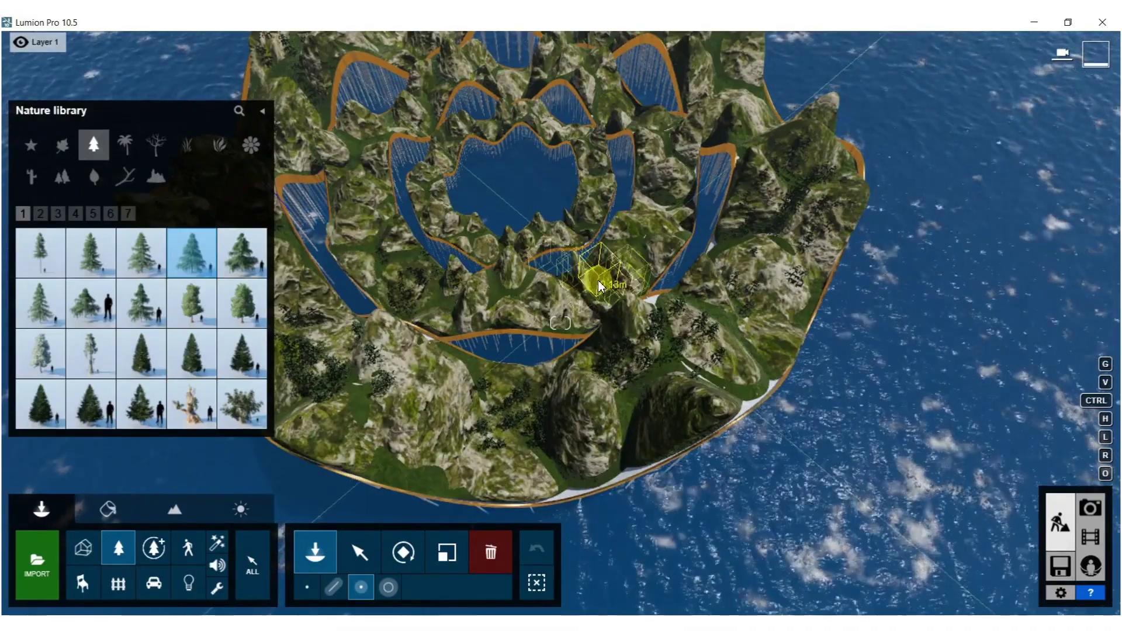
- Fill the grassy gap beside the tall rock and arch with a dense group of conifers
{"action": "key", "text": "w"}
{"action": "right_click_drag", "start_coordinate": [598, 282], "coordinate": [635, 273]}
{"action": "left_click", "coordinate": [475, 384]}
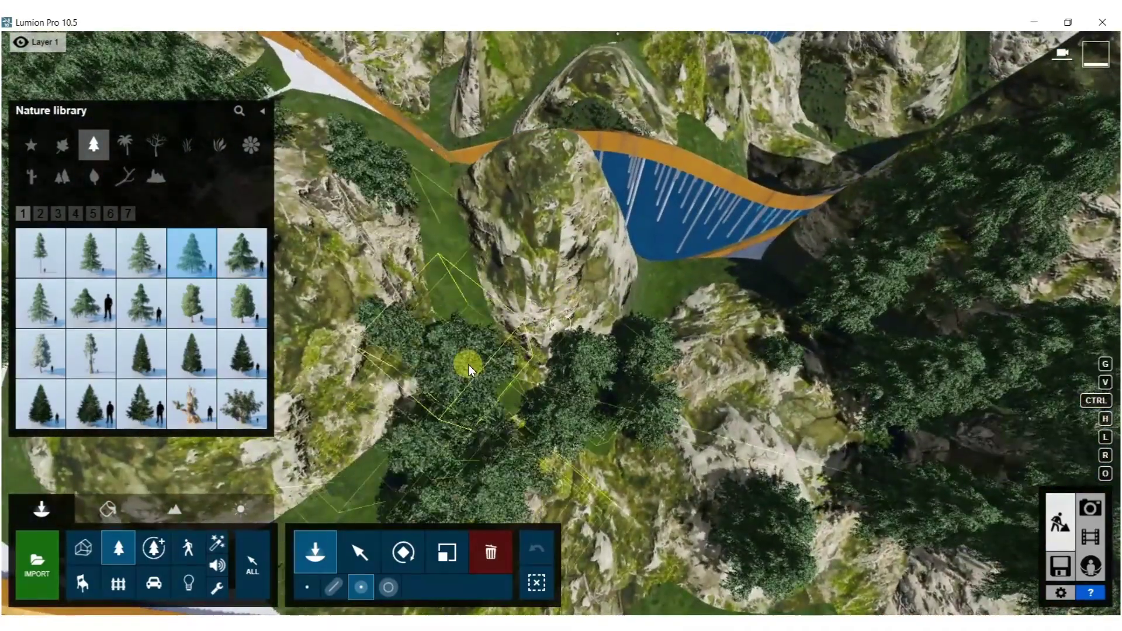
{"action": "right_click_drag", "start_coordinate": [490, 360], "coordinate": [692, 288]}
{"action": "scroll", "coordinate": [545, 332], "scroll_direction": "down", "scroll_amount": 8}
{"action": "scroll", "coordinate": [635, 261], "scroll_direction": "up", "scroll_amount": 3}
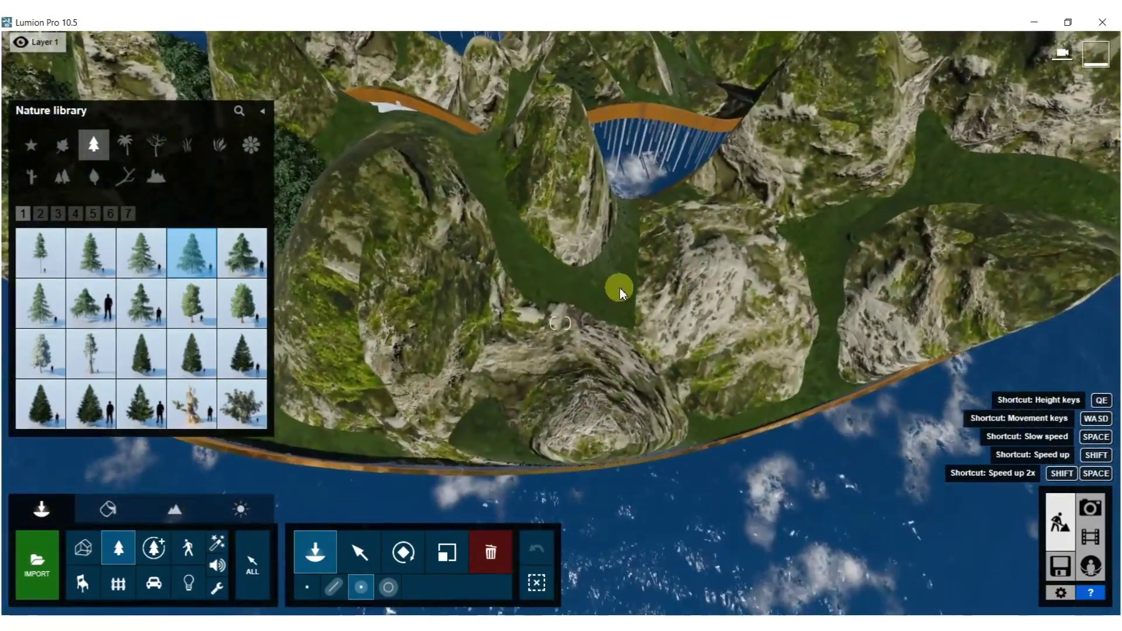
- Plant clusters of the selected conifer along the grassy valleys between the rocks near the island's outer rim
{"action": "left_click", "coordinate": [615, 285]}
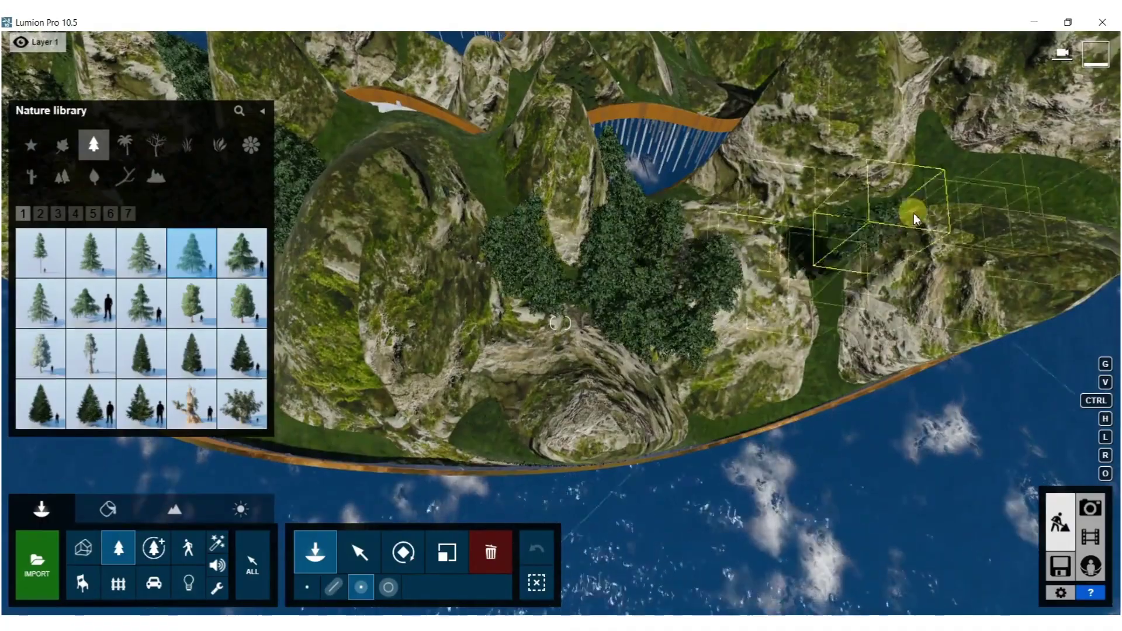
{"action": "left_click", "coordinate": [872, 220]}
{"action": "mouse_move", "coordinate": [872, 219]}
{"action": "right_mouse_down"}
{"action": "mouse_move", "coordinate": [882, 183]}
{"action": "mouse_move", "coordinate": [871, 225]}
{"action": "mouse_move", "coordinate": [866, 200]}
{"action": "right_mouse_up"}
{"action": "scroll", "coordinate": [882, 183], "scroll_direction": "up", "scroll_amount": 5}
{"action": "mouse_move", "coordinate": [717, 283]}
{"action": "left_mouse_down"}
{"action": "mouse_move", "coordinate": [689, 283]}
{"action": "mouse_move", "coordinate": [721, 278]}
{"action": "mouse_move", "coordinate": [717, 295]}
{"action": "mouse_move", "coordinate": [791, 290]}
{"action": "left_mouse_up"}
{"action": "right_click_drag", "start_coordinate": [791, 290], "coordinate": [789, 332]}
{"action": "left_click_drag", "start_coordinate": [789, 331], "coordinate": [783, 332]}
{"action": "mouse_move", "coordinate": [783, 332]}
{"action": "right_mouse_down"}
{"action": "mouse_move", "coordinate": [796, 272]}
{"action": "mouse_move", "coordinate": [792, 339]}
{"action": "mouse_move", "coordinate": [626, 345]}
{"action": "right_mouse_up"}
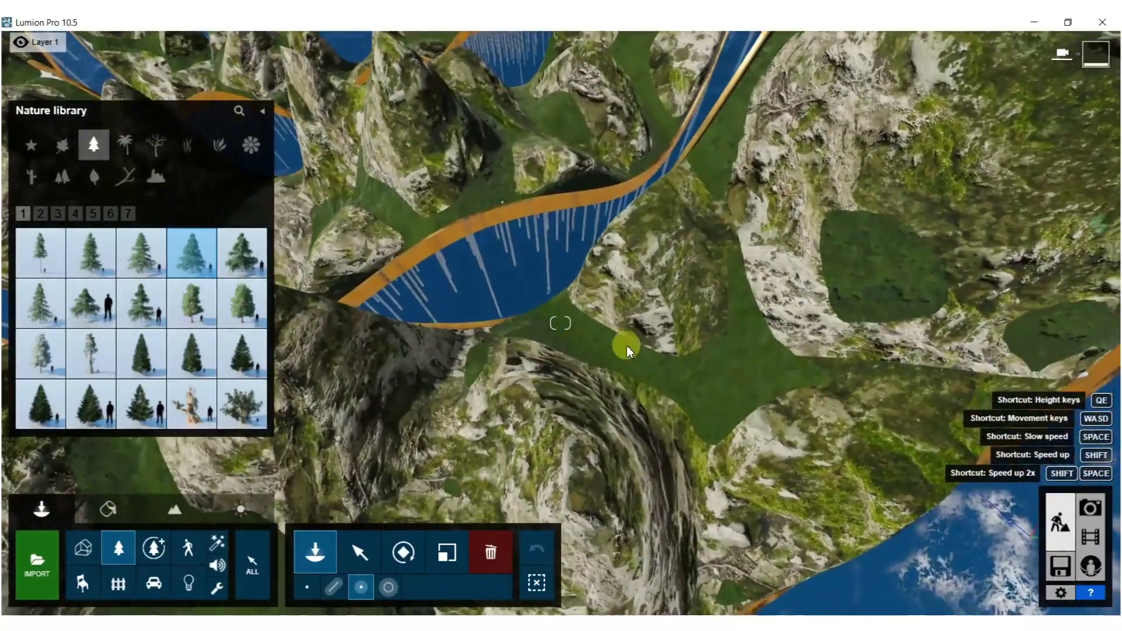
{"action": "left_click", "coordinate": [717, 362]}
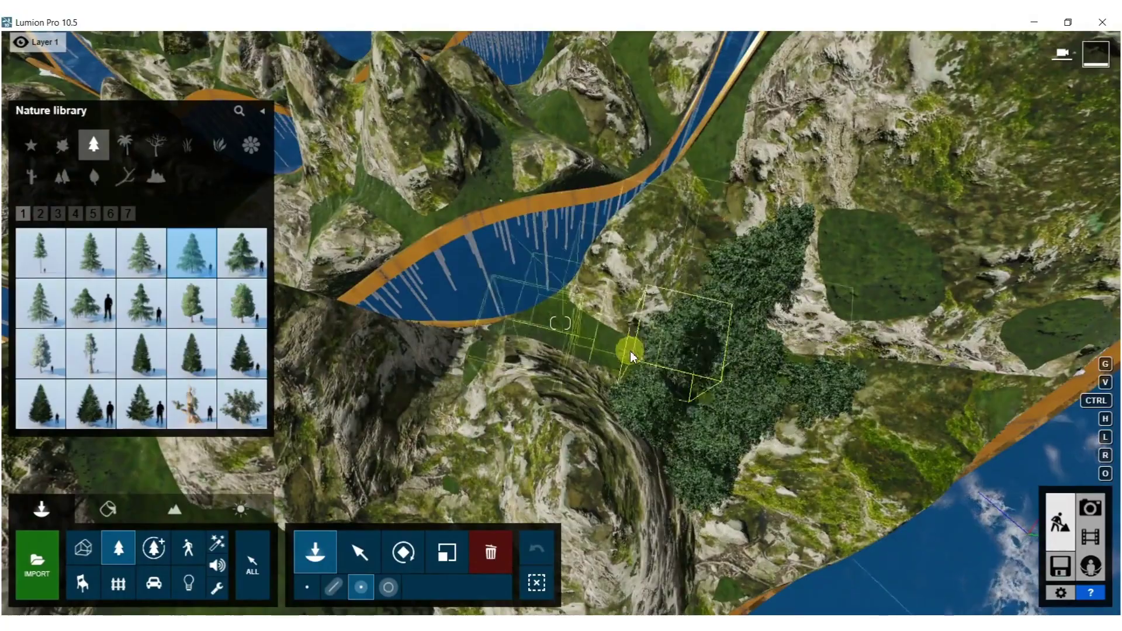
- Plant conifer clusters around the rounded rock between two curved water channels and in the adjoining grassy valley
{"action": "right_click_drag", "start_coordinate": [630, 358], "coordinate": [630, 252]}
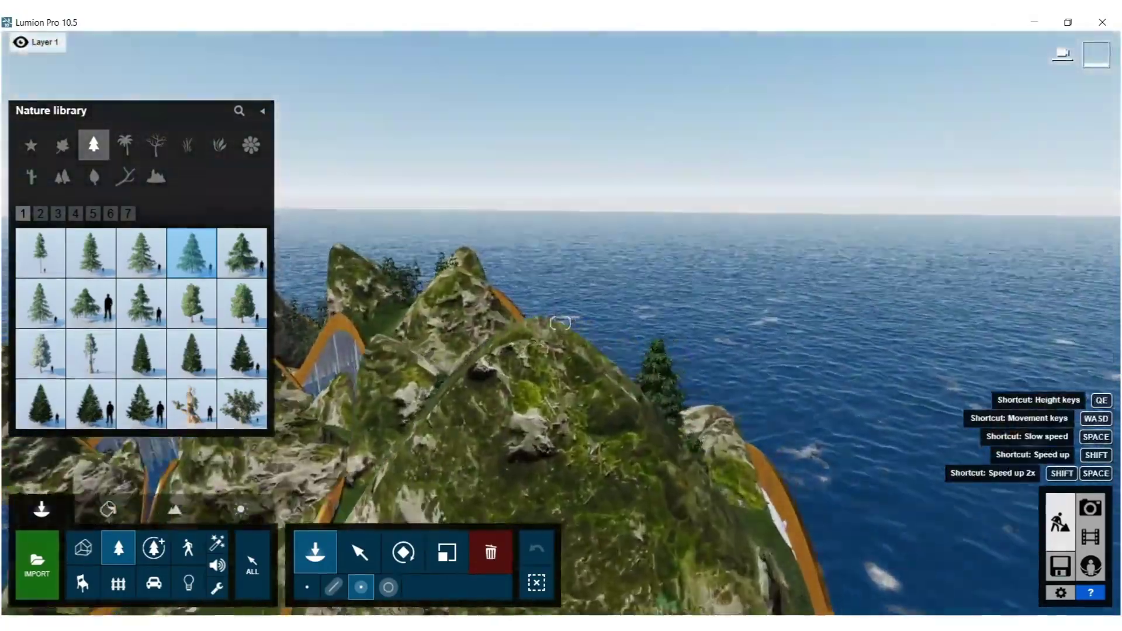
{"action": "right_click_drag", "start_coordinate": [672, 310], "coordinate": [677, 225]}
{"action": "key", "text": "w"}
{"action": "right_click_drag", "start_coordinate": [771, 371], "coordinate": [771, 445]}
{"action": "key", "text": "s"}
{"action": "key", "text": "d"}
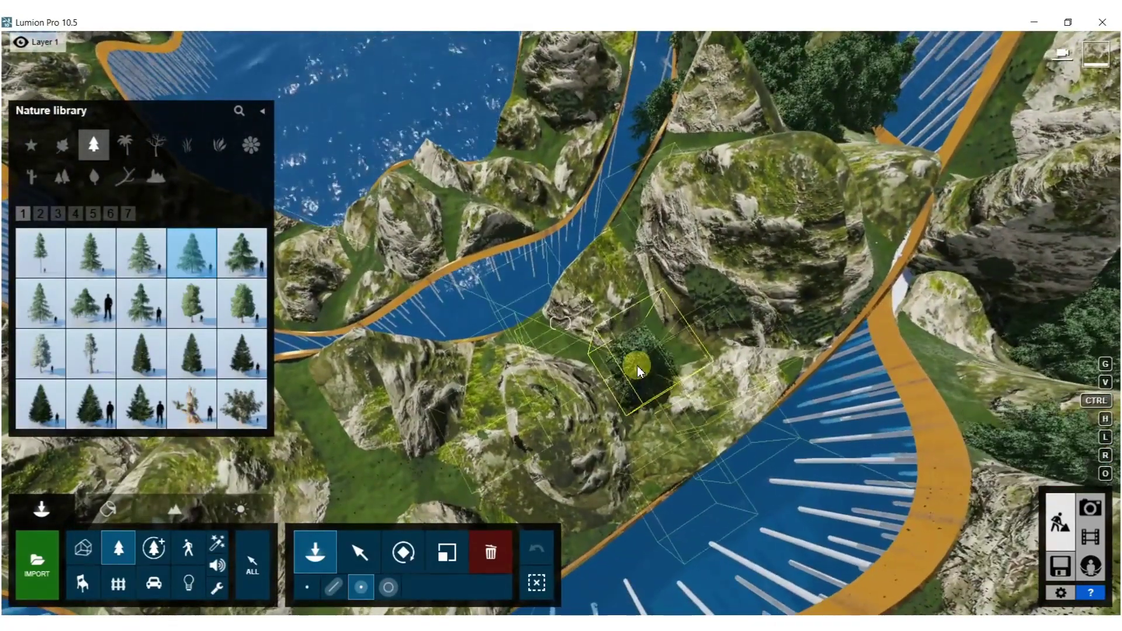
{"action": "left_click", "coordinate": [637, 366]}
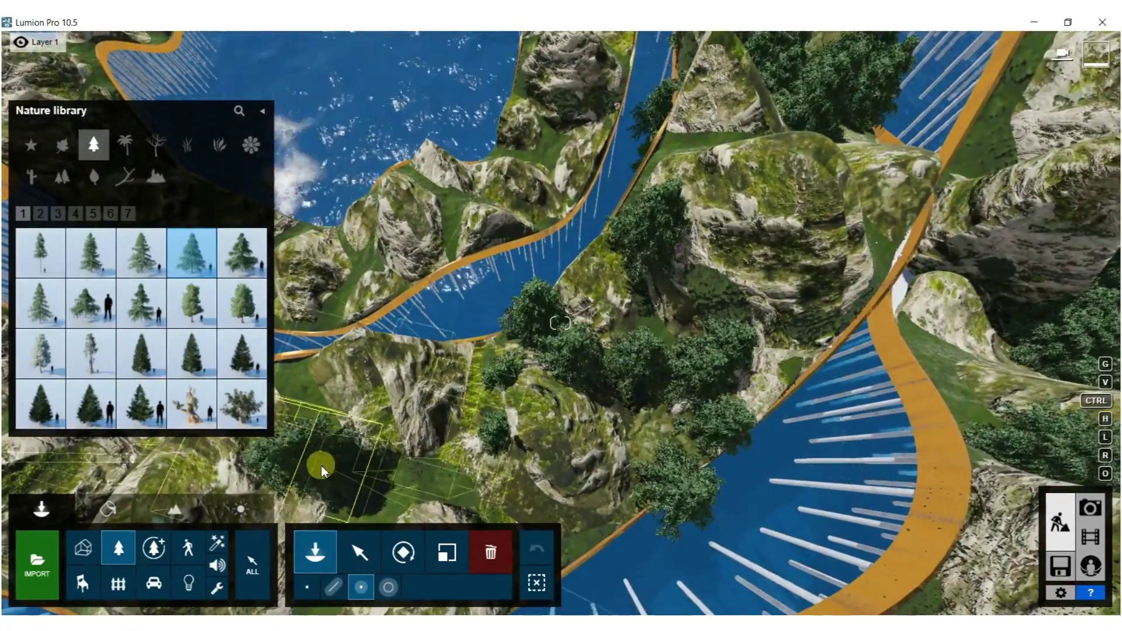
{"action": "left_click", "coordinate": [350, 482]}
- Fill the grassy gaps between the boulders along the next stretch of the water channel with conifer clusters
{"action": "right_click_drag", "start_coordinate": [349, 474], "coordinate": [291, 480]}
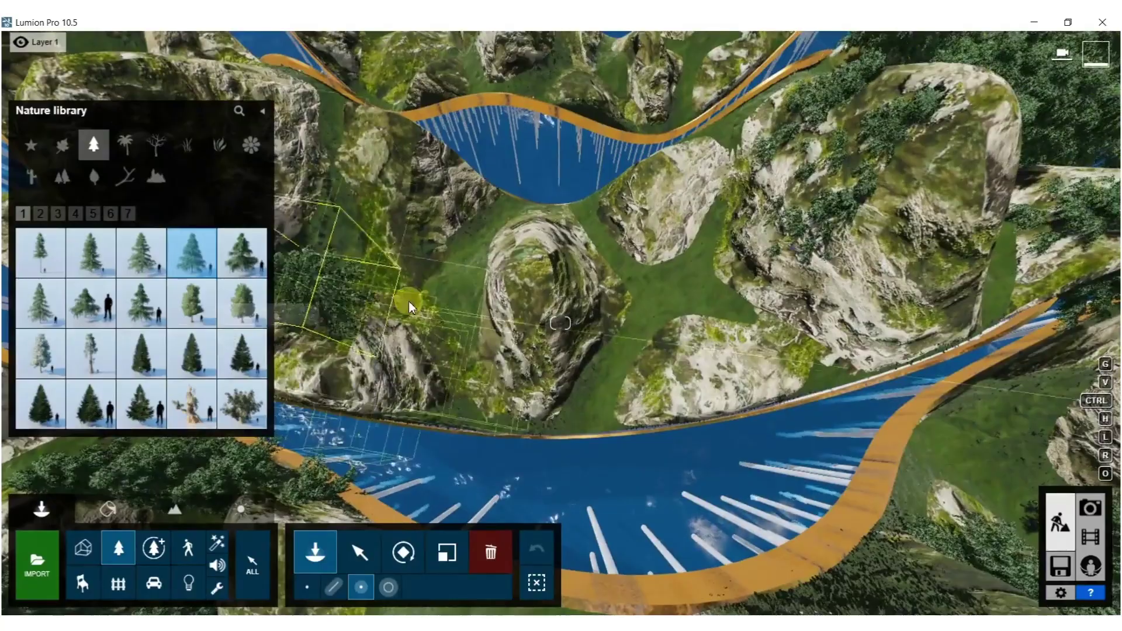
{"action": "left_click", "coordinate": [461, 274]}
{"action": "left_click", "coordinate": [640, 285]}
{"action": "right_click_drag", "start_coordinate": [641, 285], "coordinate": [590, 303]}
{"action": "key", "text": "s"}
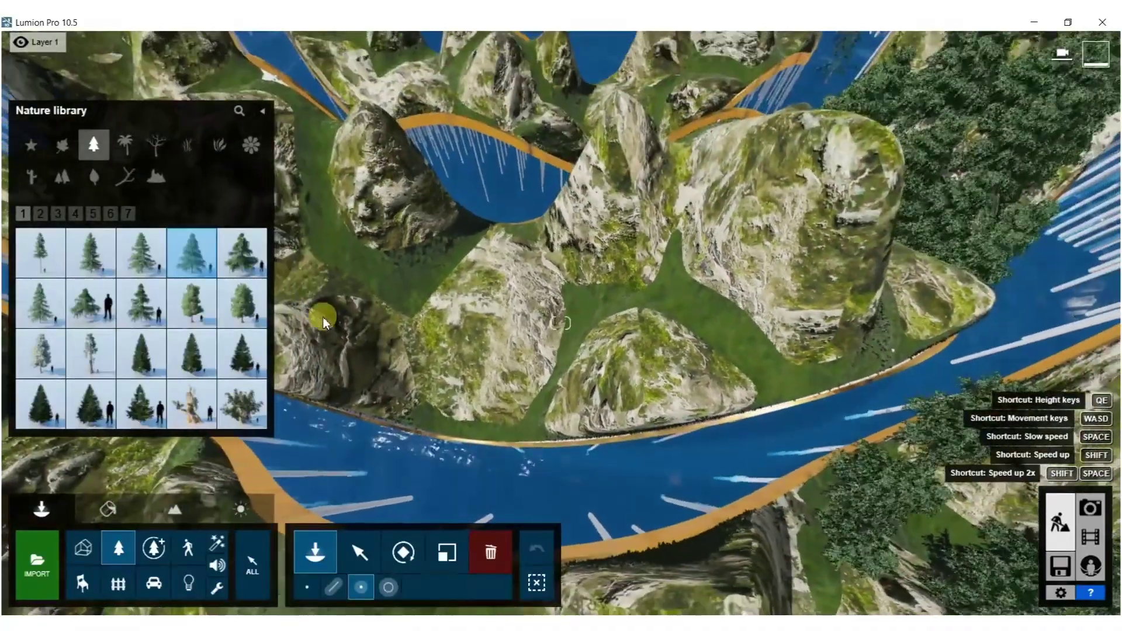
{"action": "left_click", "coordinate": [430, 292]}
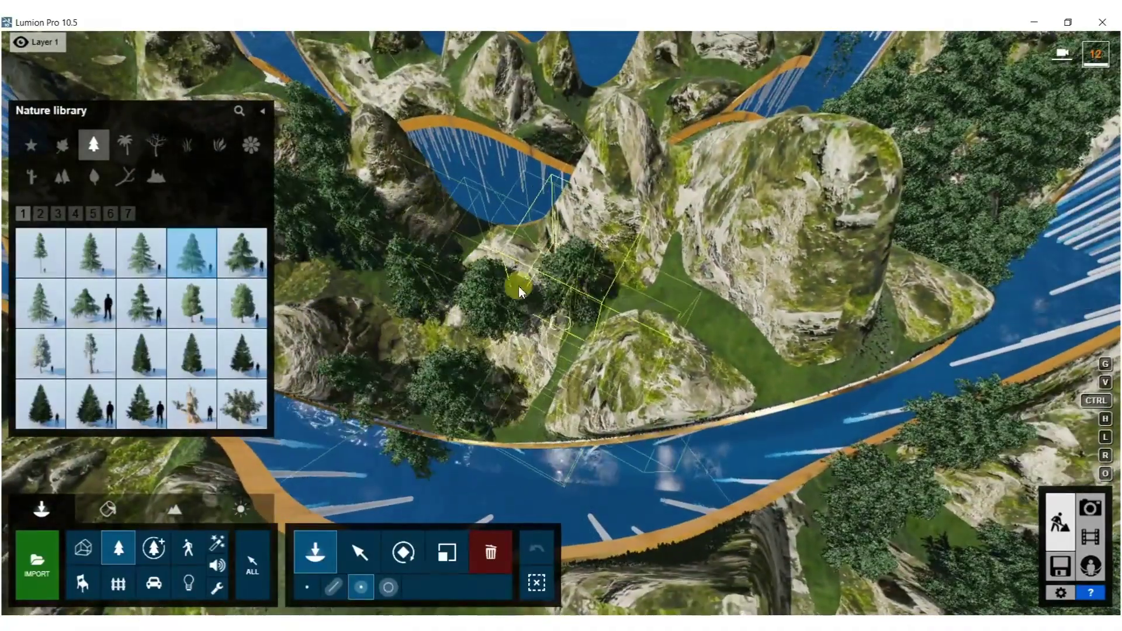
- Plant conifer clusters on the grassy terraces beside the tall arched rim and around the neighbouring low boulders
{"action": "right_click_drag", "start_coordinate": [531, 295], "coordinate": [535, 216]}
{"action": "right_click_drag", "start_coordinate": [531, 263], "coordinate": [500, 276]}
{"action": "key", "text": "w"}
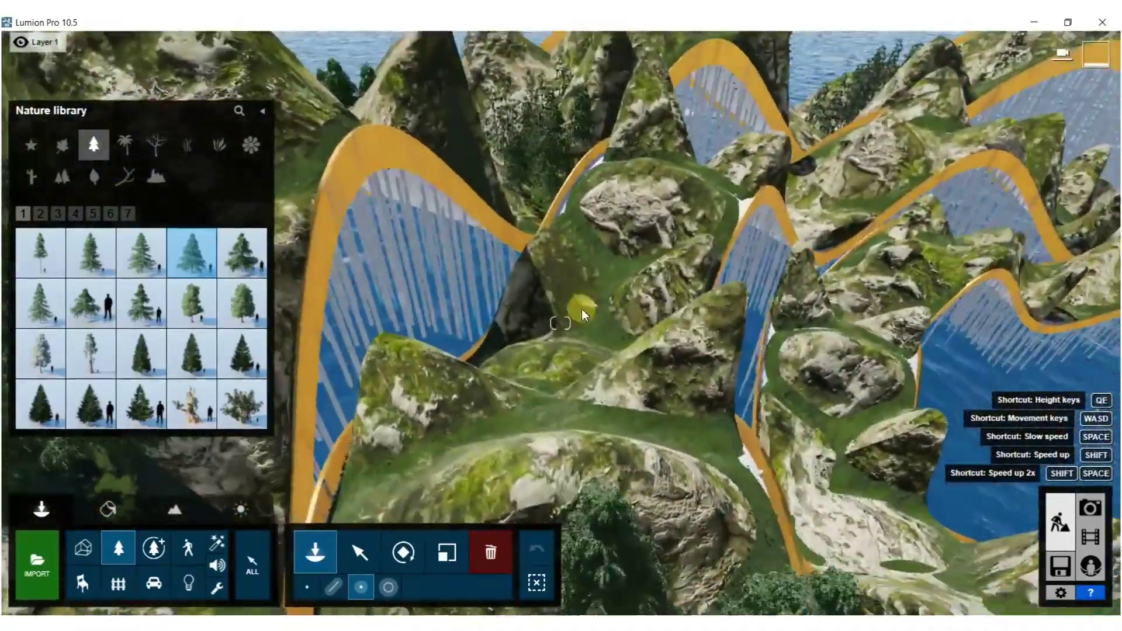
{"action": "left_click", "coordinate": [606, 293]}
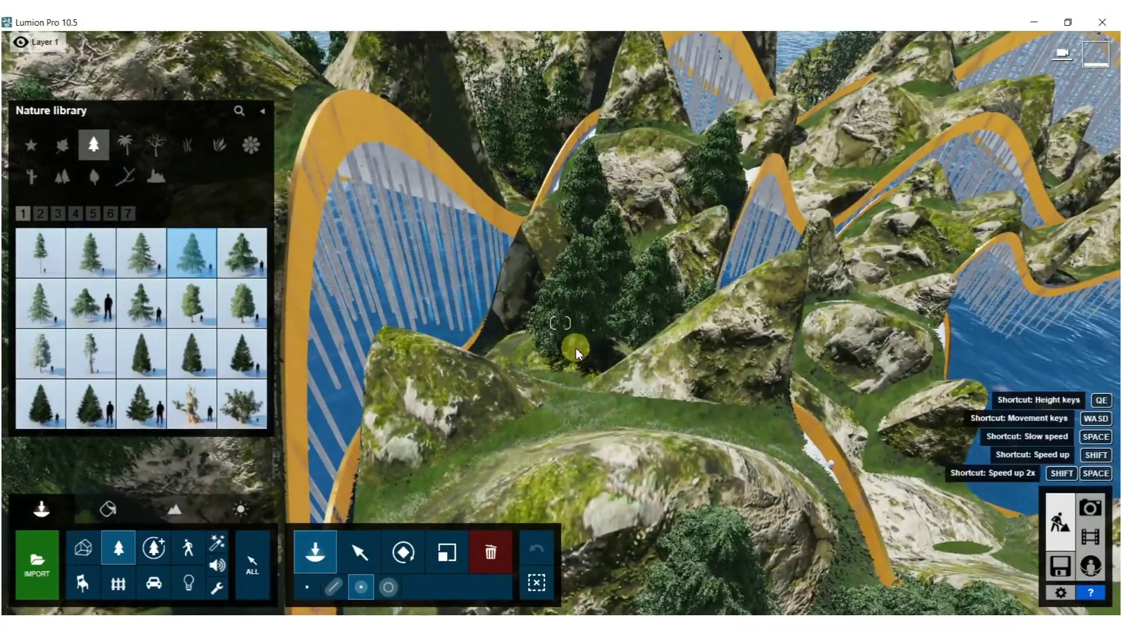
{"action": "left_click", "coordinate": [572, 408]}
{"action": "key", "text": "w"}
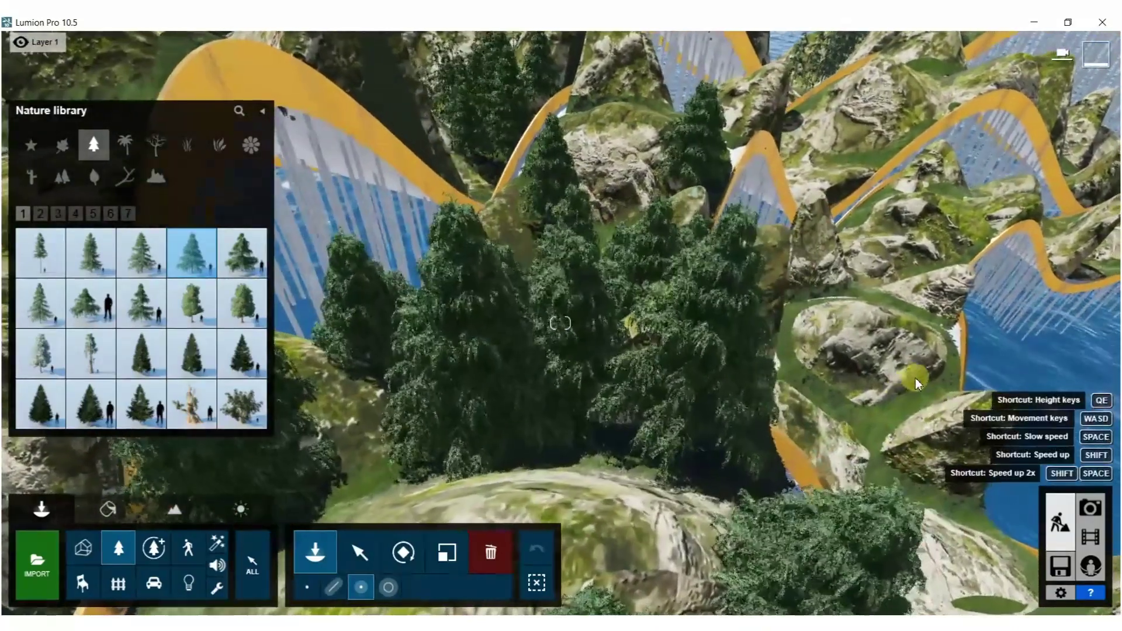
{"action": "left_click", "coordinate": [895, 372]}
{"action": "left_click", "coordinate": [865, 389]}
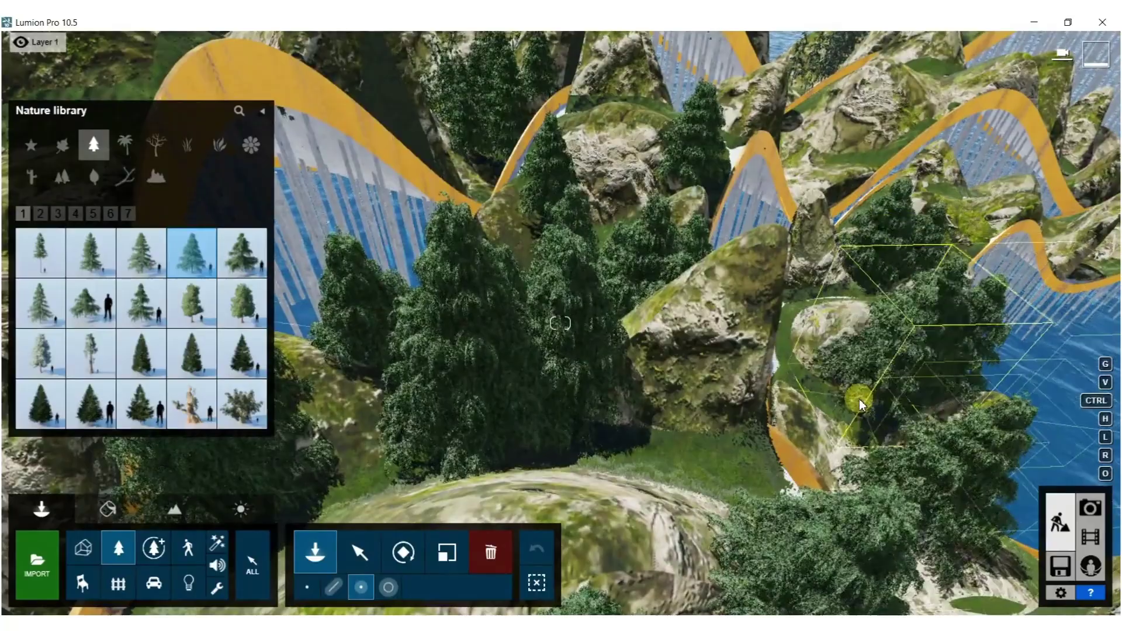
- Add a conifer cluster to the rocky ring beside the central pool
{"action": "right_click_drag", "start_coordinate": [883, 417], "coordinate": [942, 436]}
{"action": "key", "text": "s"}
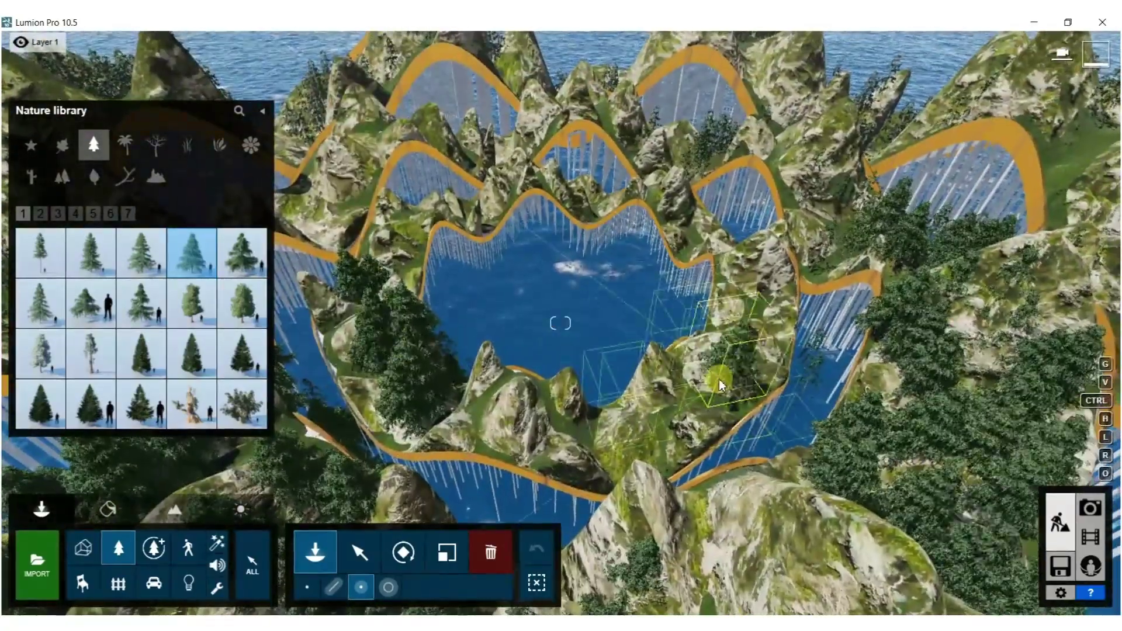
{"action": "left_click", "coordinate": [754, 301]}
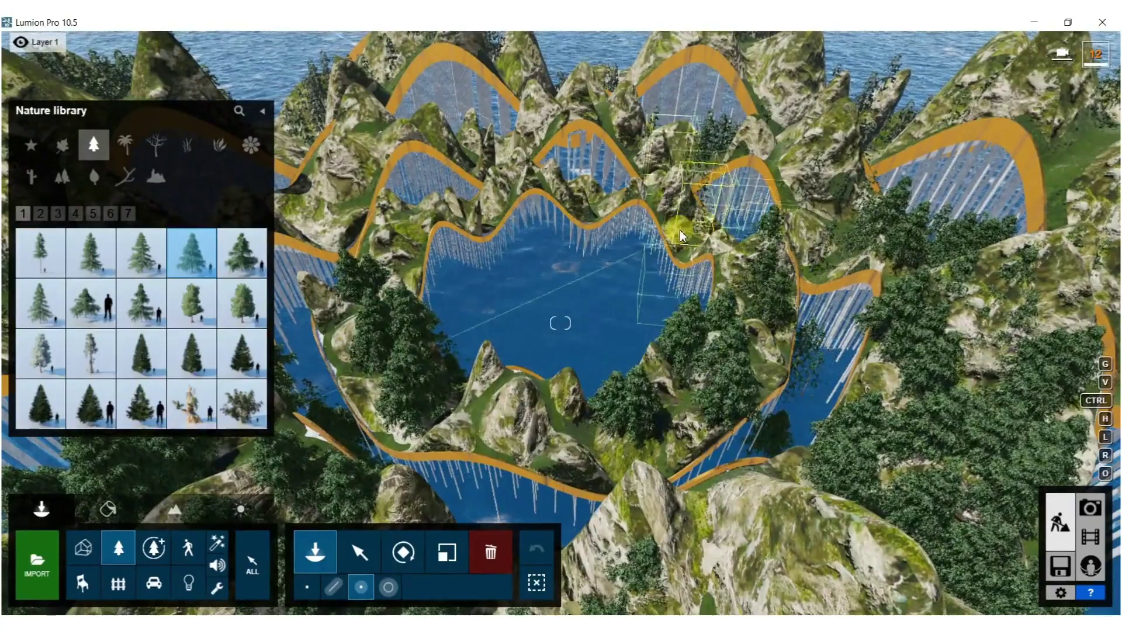
- Plant conifer clusters on the slopes and grass behind the arched rims of the middle water channel
{"action": "right_click_drag", "start_coordinate": [671, 229], "coordinate": [632, 363]}
{"action": "key", "text": "w"}
{"action": "key", "text": "s"}
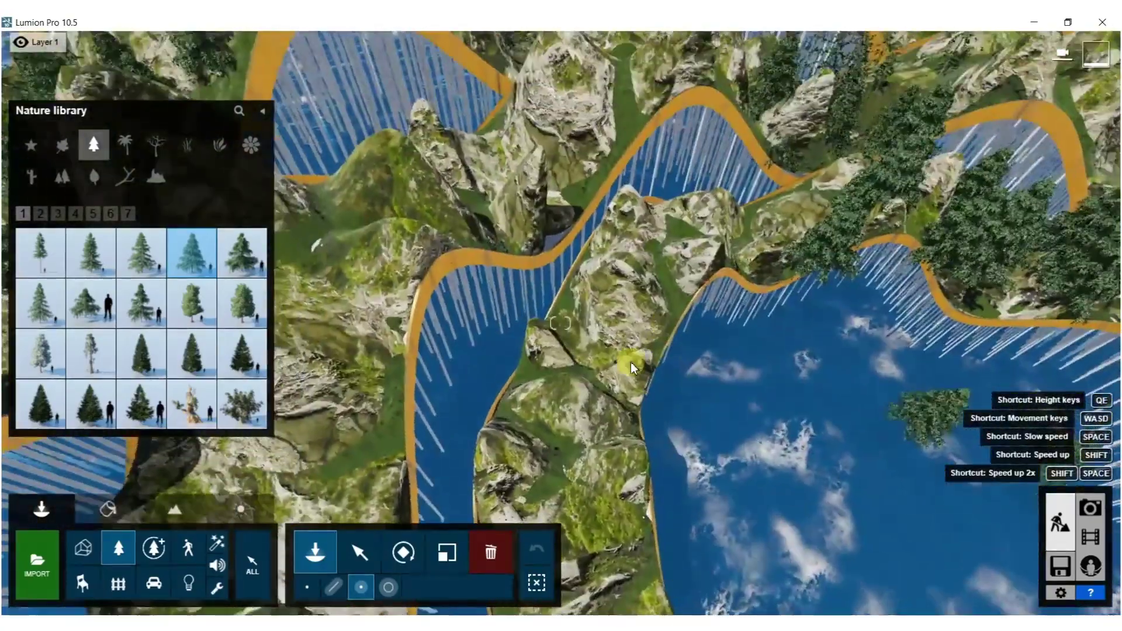
{"action": "left_click", "coordinate": [346, 241]}
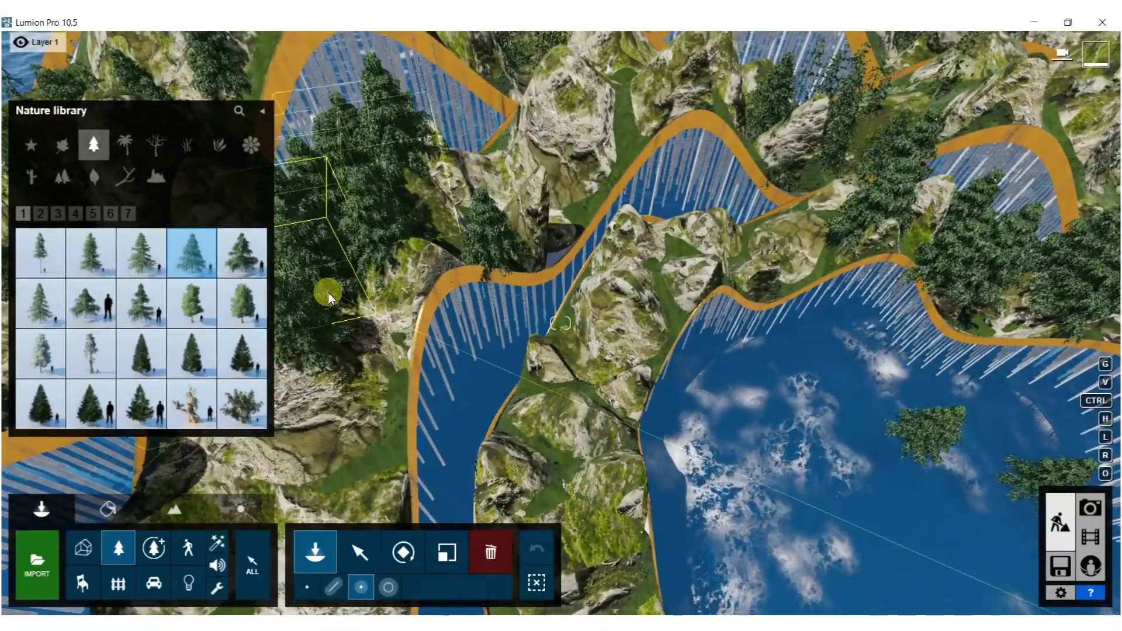
{"action": "left_click", "coordinate": [618, 103]}
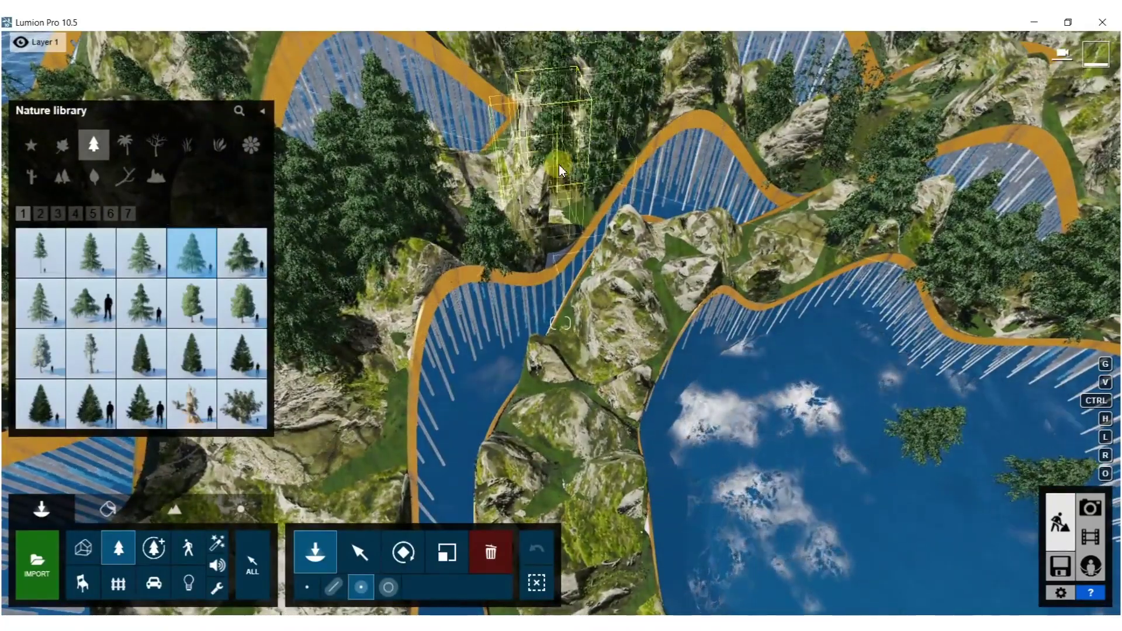
- Plant conifer clusters between the tall peaks on the seaward side, above the curved rim
{"action": "right_click_drag", "start_coordinate": [532, 164], "coordinate": [419, 228]}
{"action": "left_click", "coordinate": [419, 225]}
{"action": "left_click", "coordinate": [608, 164]}
{"action": "right_click_drag", "start_coordinate": [607, 163], "coordinate": [574, 162]}
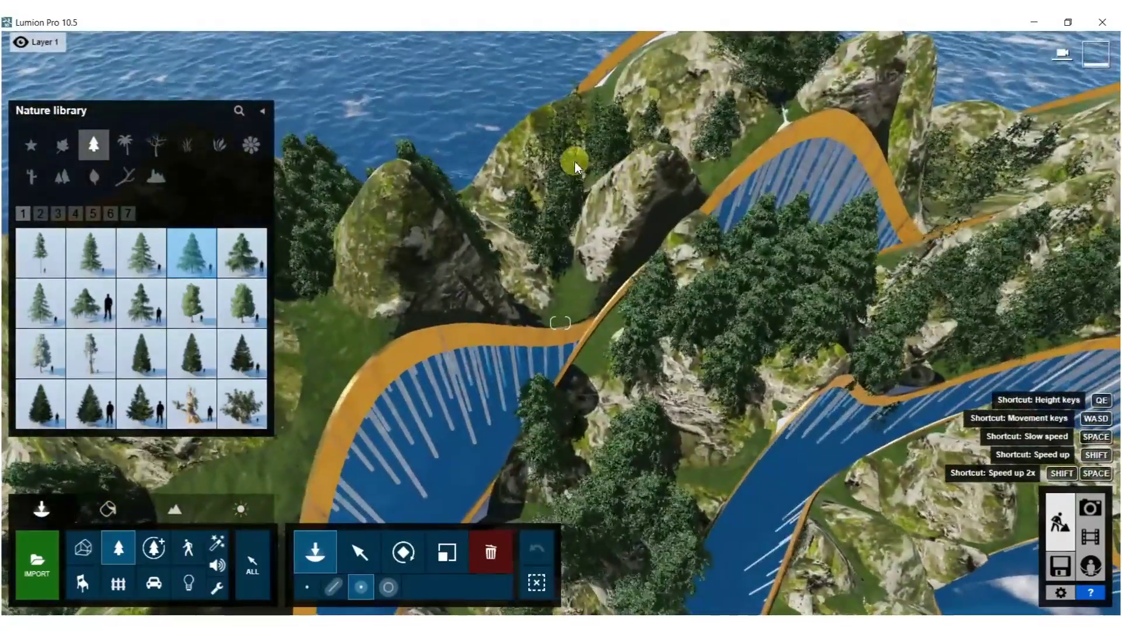
{"action": "left_click", "coordinate": [546, 247]}
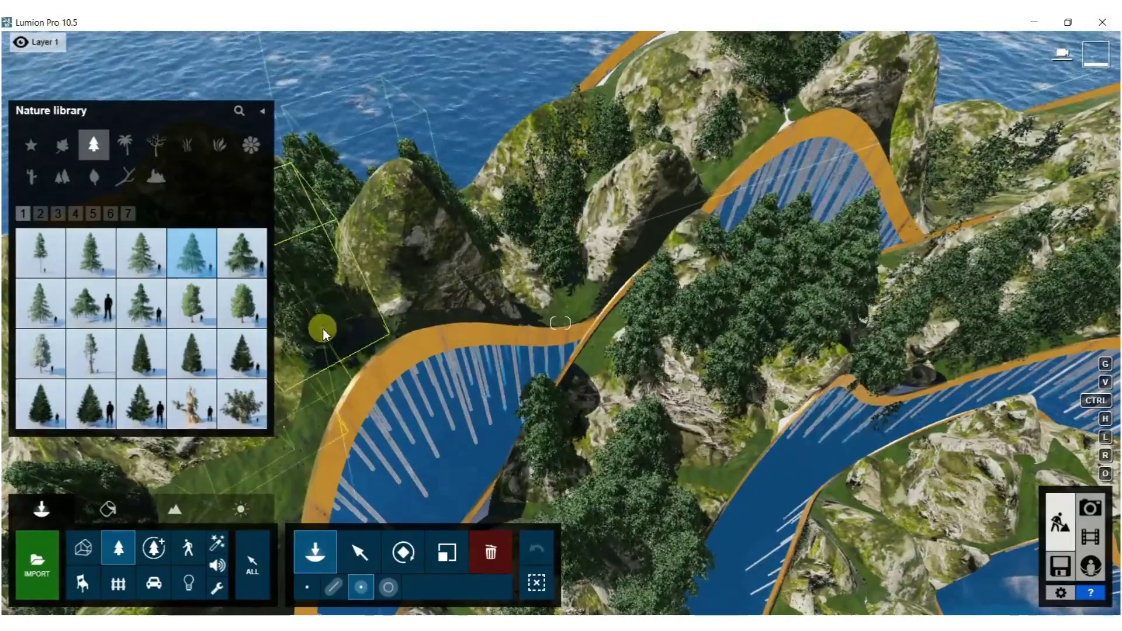
- Add a conifer cluster to the grassy hollow beside the end of the arched rim
{"action": "right_click_drag", "start_coordinate": [359, 324], "coordinate": [397, 193]}
{"action": "right_click_drag", "start_coordinate": [358, 240], "coordinate": [341, 394]}
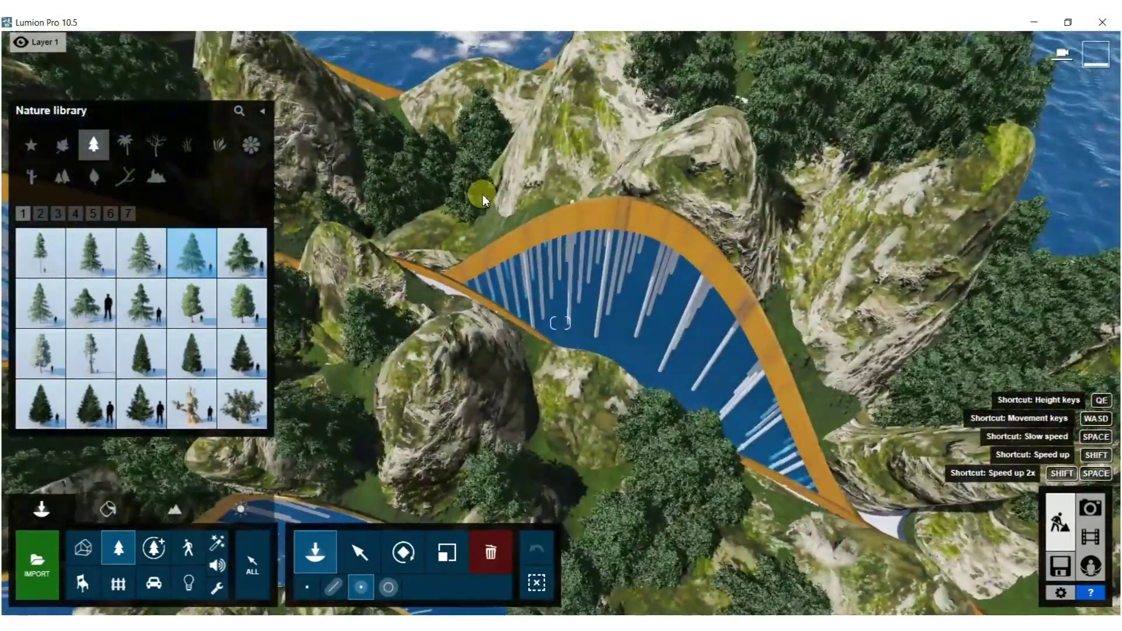
{"action": "left_click", "coordinate": [476, 194]}
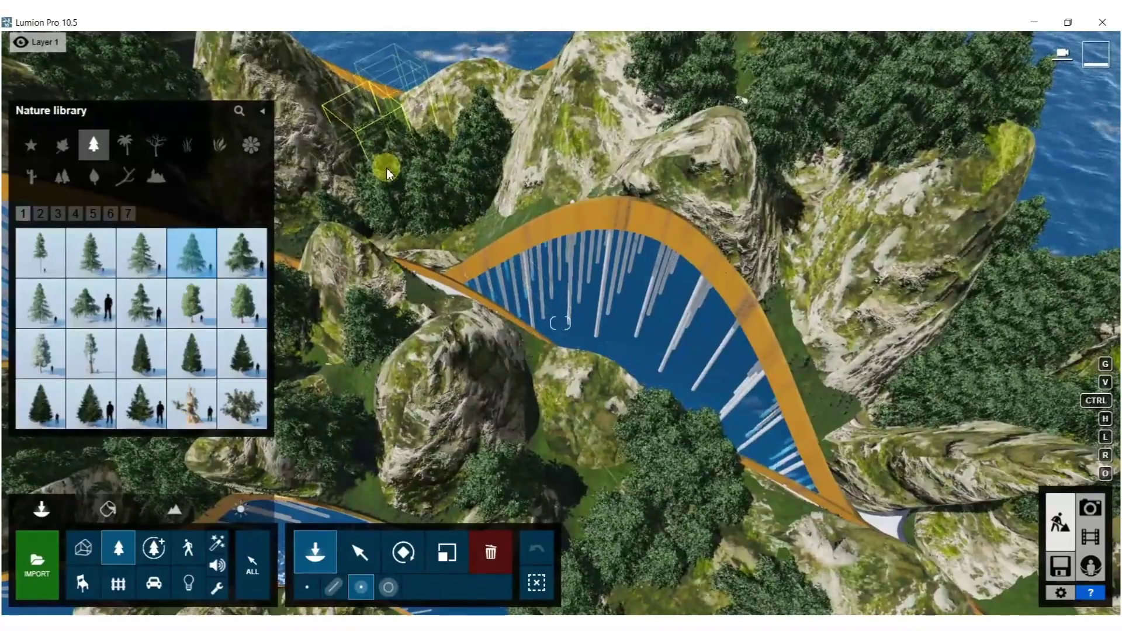
- Plant a conifer cluster among the small pointed rocks of the inner ring around the central pool
{"action": "right_click_drag", "start_coordinate": [450, 177], "coordinate": [435, 240]}
{"action": "key", "text": "w"}
{"action": "scroll", "coordinate": [672, 254], "scroll_direction": "down", "scroll_amount": 5}
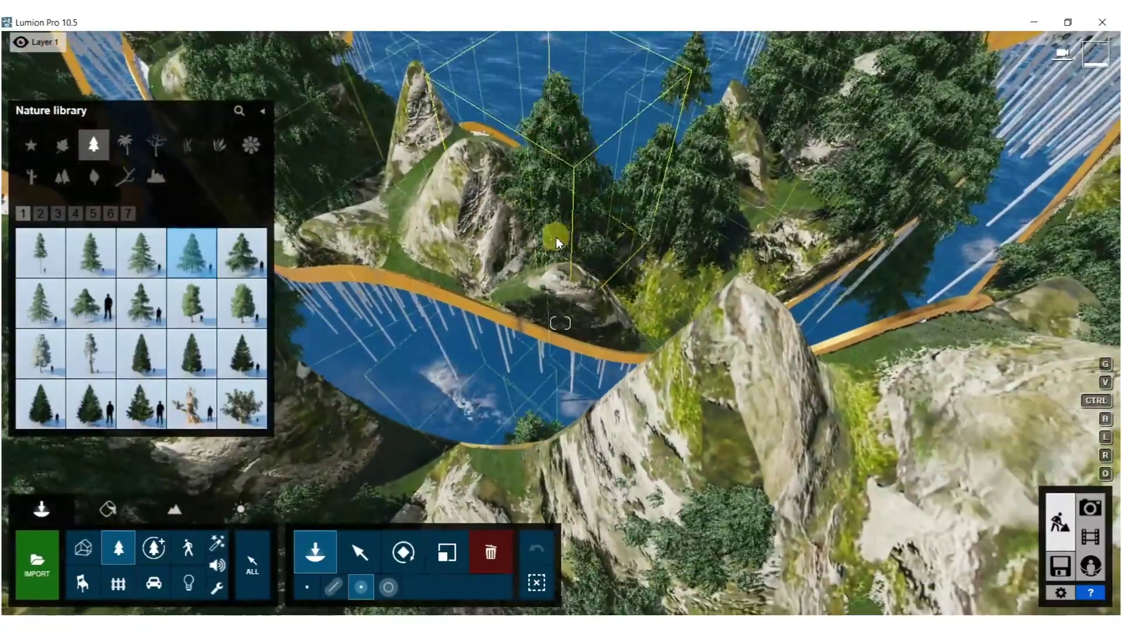
{"action": "left_click", "coordinate": [556, 237]}
- Select the stray conifers lying in the water beneath the outer rim with a selection box and delete them
{"action": "key", "text": "s"}
{"action": "right_click_drag", "start_coordinate": [443, 212], "coordinate": [505, 236]}
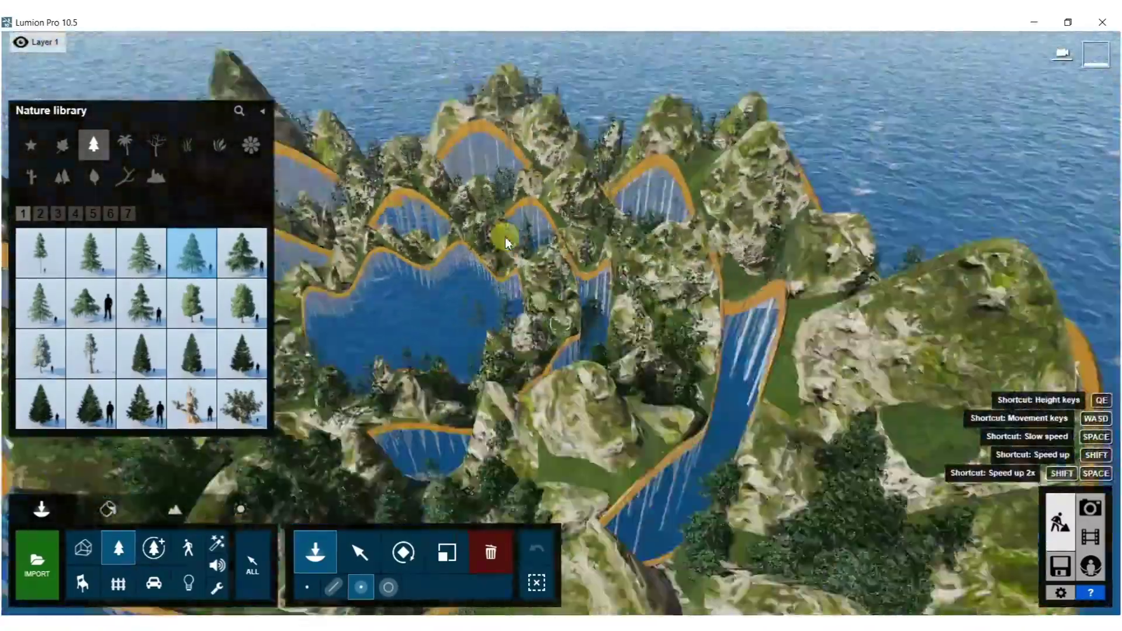
{"action": "scroll", "coordinate": [507, 242], "scroll_direction": "down", "scroll_amount": 3}
{"action": "right_click_drag", "start_coordinate": [579, 346], "coordinate": [608, 281]}
{"action": "scroll", "coordinate": [707, 326], "scroll_direction": "up", "scroll_amount": 4}
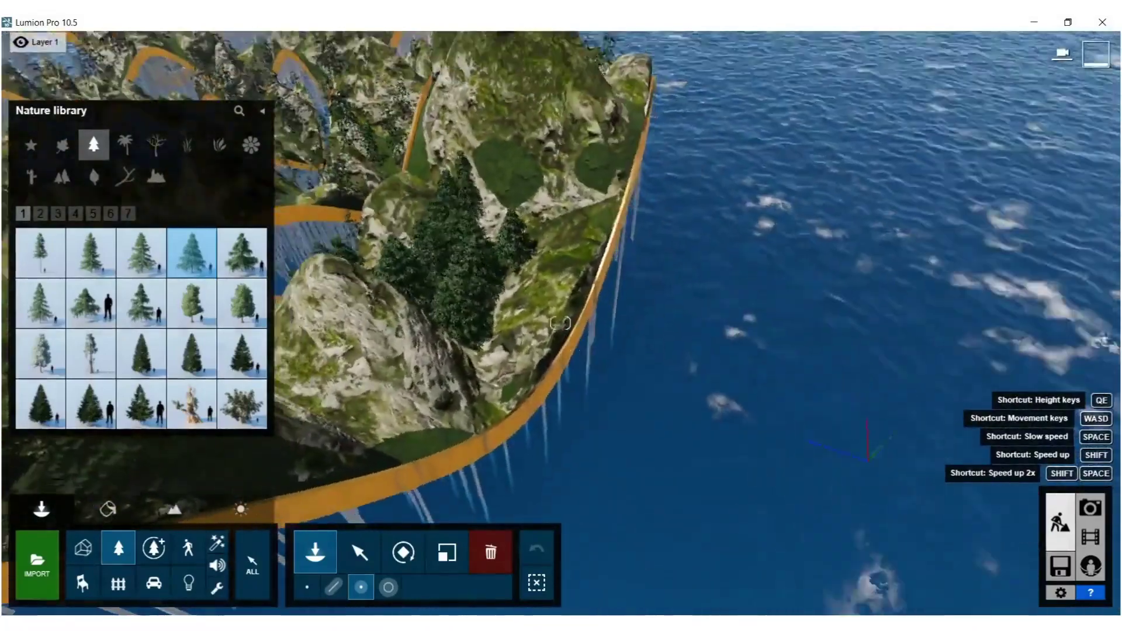
{"action": "scroll", "coordinate": [607, 281], "scroll_direction": "down", "scroll_amount": 2}
{"action": "left_click", "coordinate": [491, 555]}
{"action": "right_click_drag", "start_coordinate": [585, 398], "coordinate": [616, 243]}
{"action": "scroll", "coordinate": [617, 243], "scroll_direction": "down", "scroll_amount": 2}
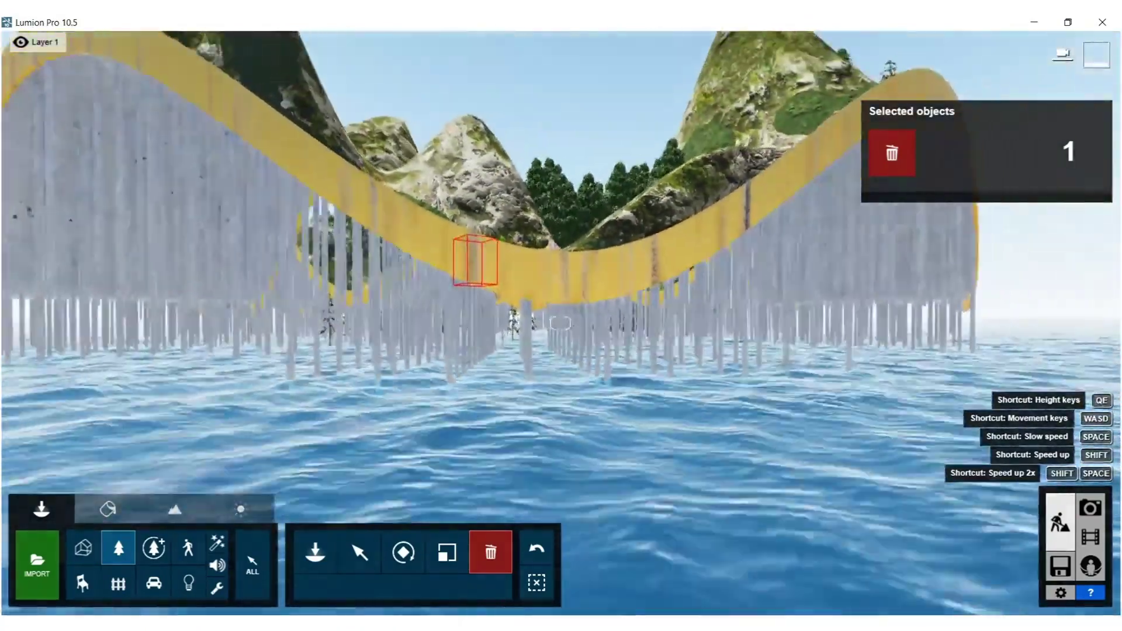
{"action": "scroll", "coordinate": [561, 323], "scroll_direction": "down", "scroll_amount": 3}
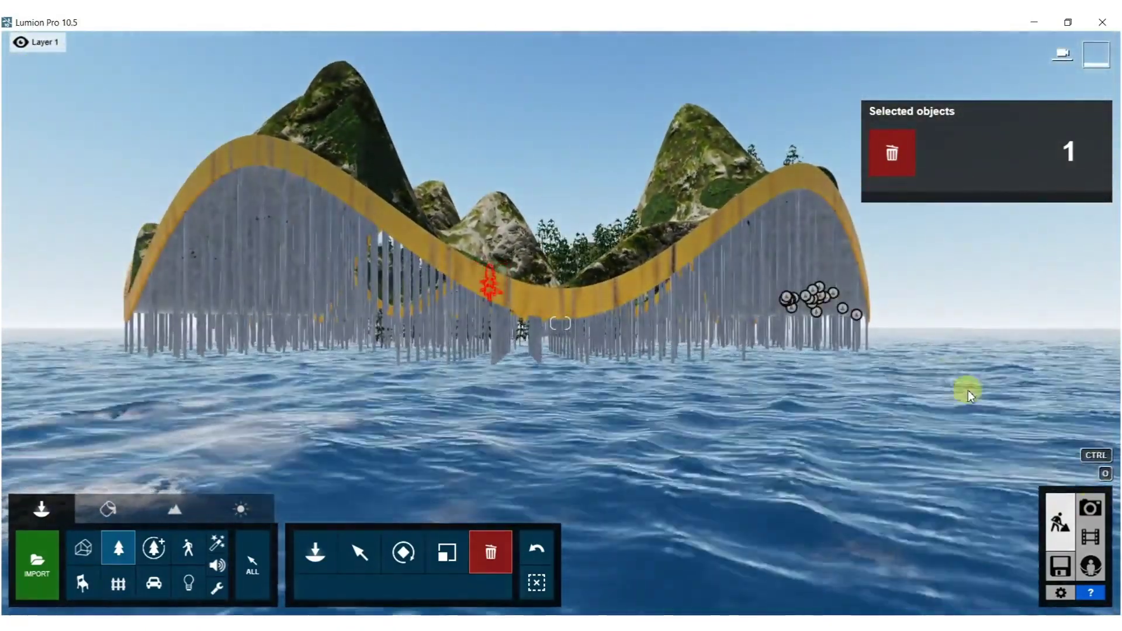
{"action": "left_click_drag", "start_coordinate": [910, 325], "coordinate": [220, 488], "text": "ctrl"}
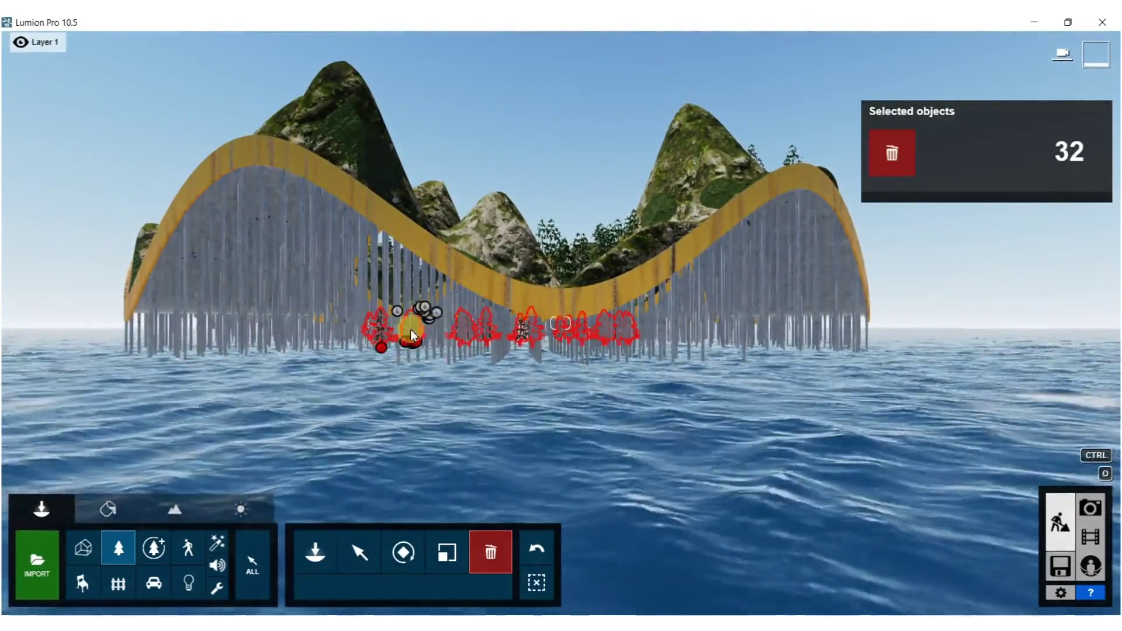
{"action": "key", "text": "Delete"}
- Choose the Seagull 001 Flying model from the birds and place a group of them over the island's inner rocks
{"action": "key", "text": "w"}
{"action": "key", "text": "w"}
{"action": "right_click_drag", "start_coordinate": [409, 346], "coordinate": [390, 261]}
{"action": "key", "text": "q"}
{"action": "key", "text": "s"}
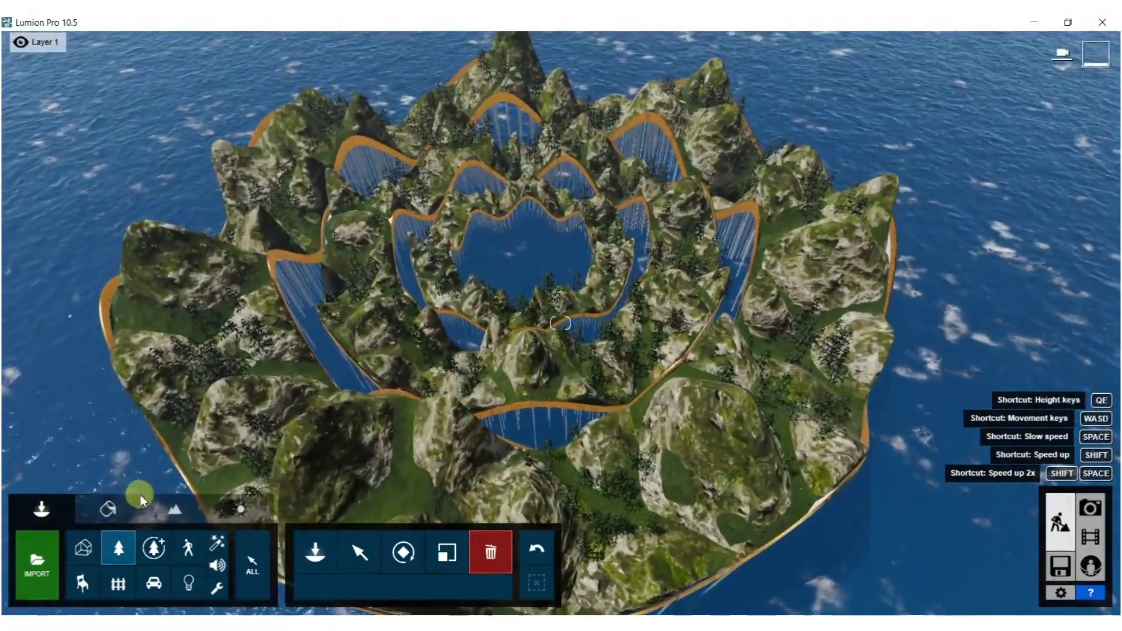
{"action": "left_click", "coordinate": [187, 547]}
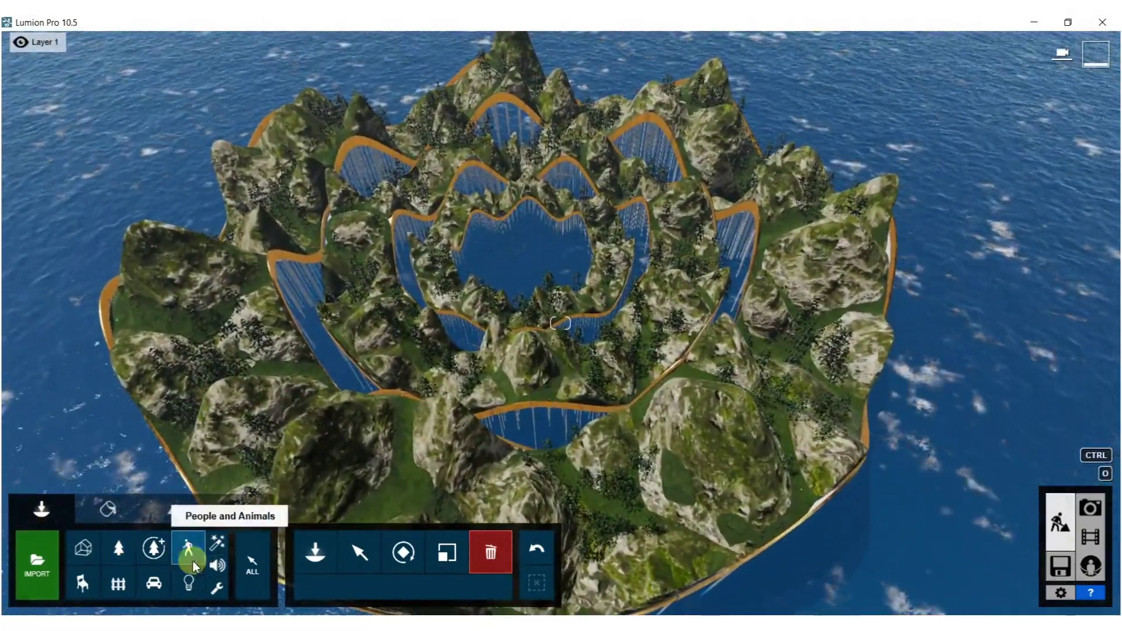
{"action": "left_click", "coordinate": [189, 550]}
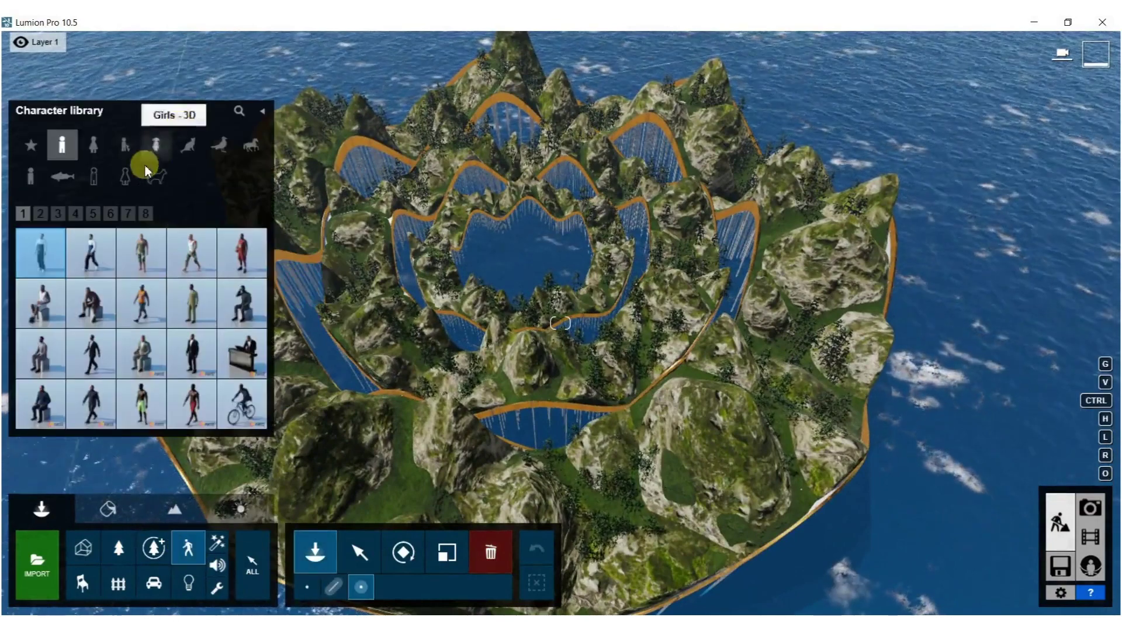
{"action": "left_click", "coordinate": [223, 146]}
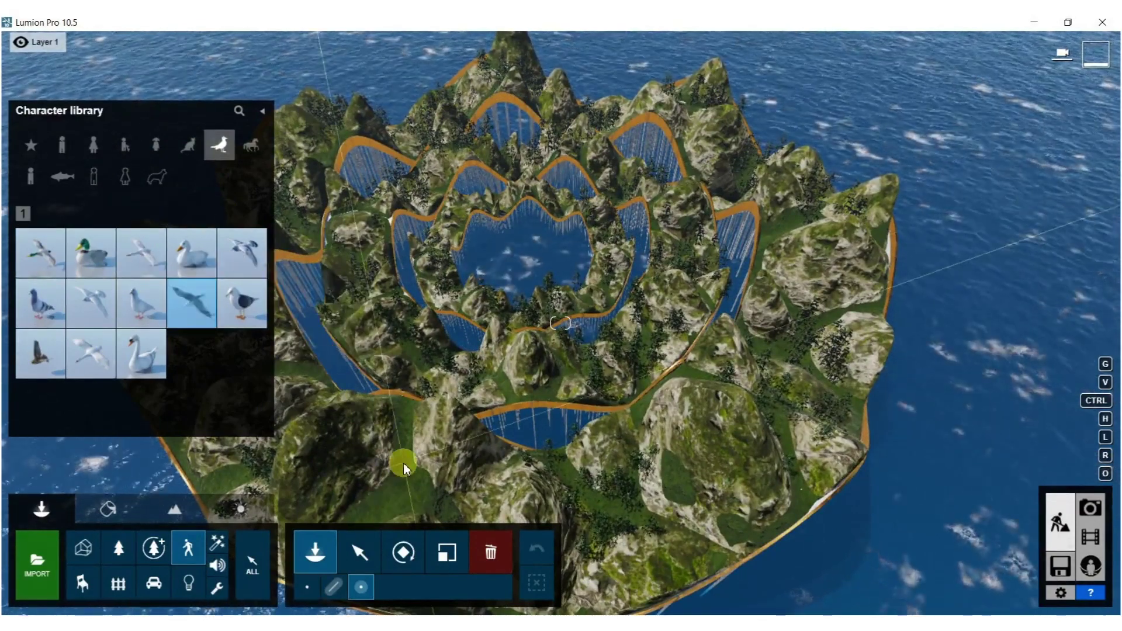
{"action": "left_click", "coordinate": [514, 354]}
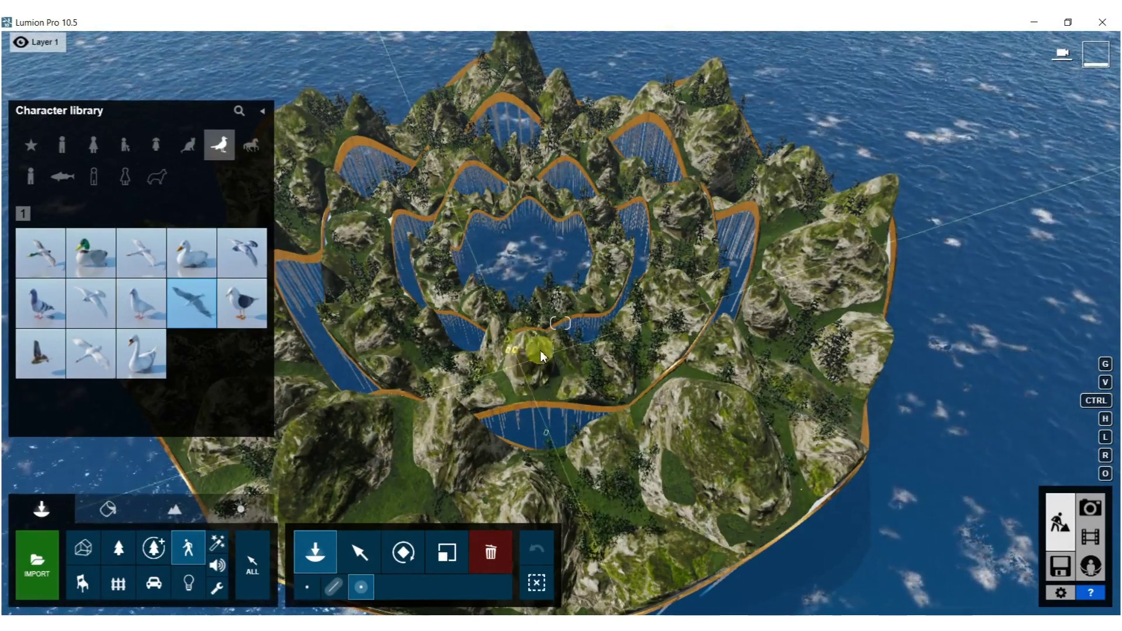
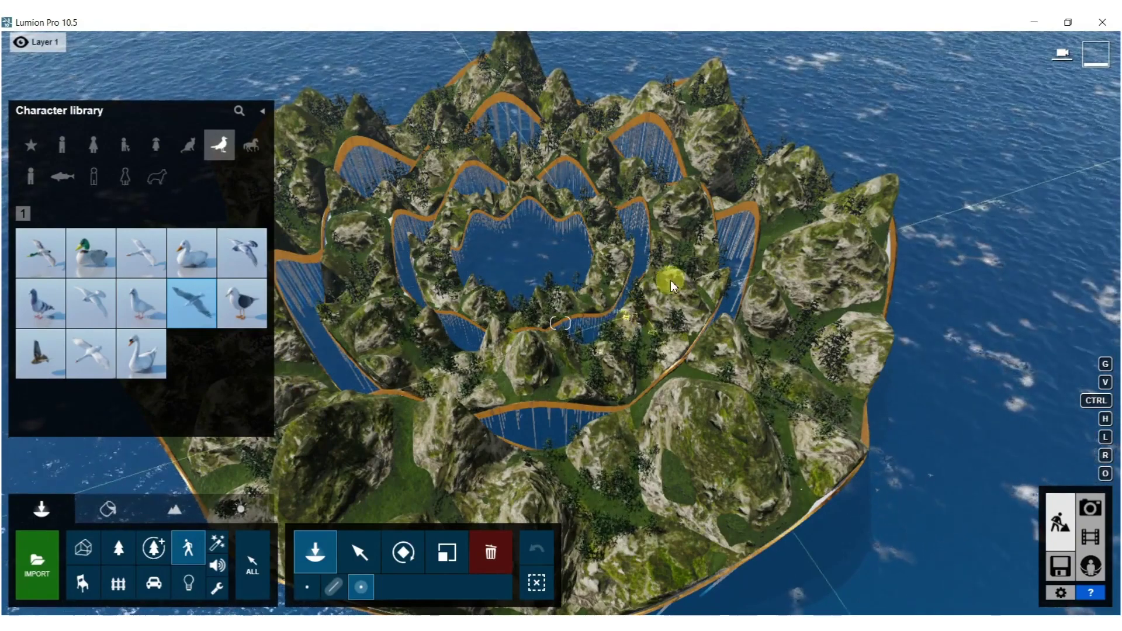
- Box-select all the flying seagulls over the island and raise them together to a height of about 20 m
{"action": "right_click_drag", "start_coordinate": [606, 243], "coordinate": [575, 167]}
{"action": "left_click", "coordinate": [487, 479]}
{"action": "right_click_drag", "start_coordinate": [602, 233], "coordinate": [728, 152]}
{"action": "key", "text": "w"}
{"action": "key", "text": "s"}
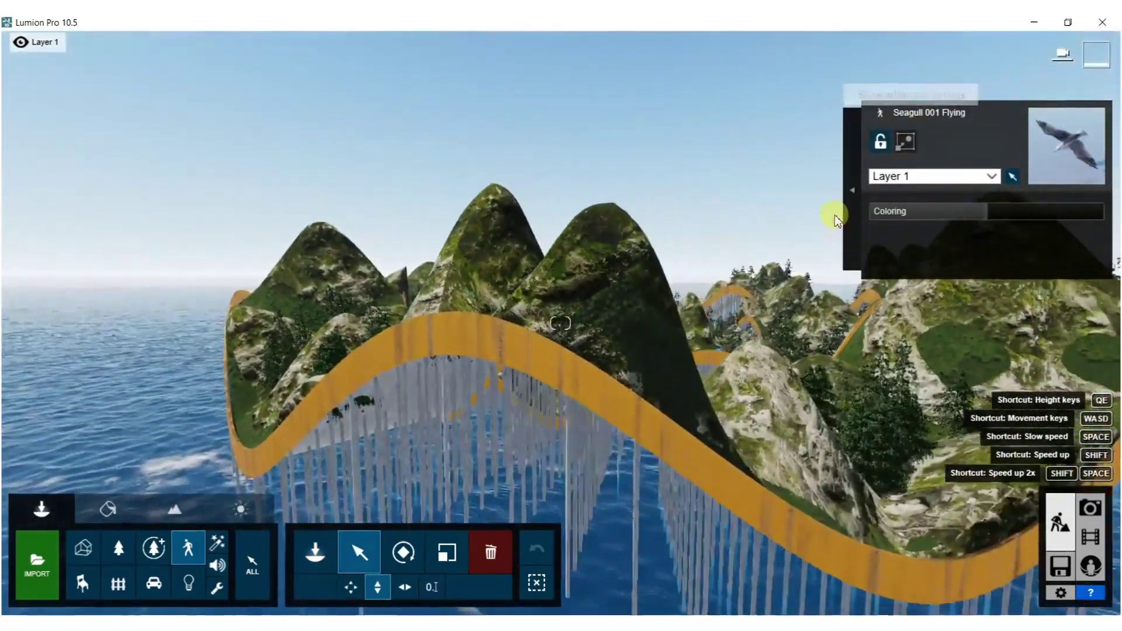
{"action": "key", "text": "d"}
{"action": "key", "text": "q"}
{"action": "right_click_drag", "start_coordinate": [818, 193], "coordinate": [818, 175]}
{"action": "key", "text": "s"}
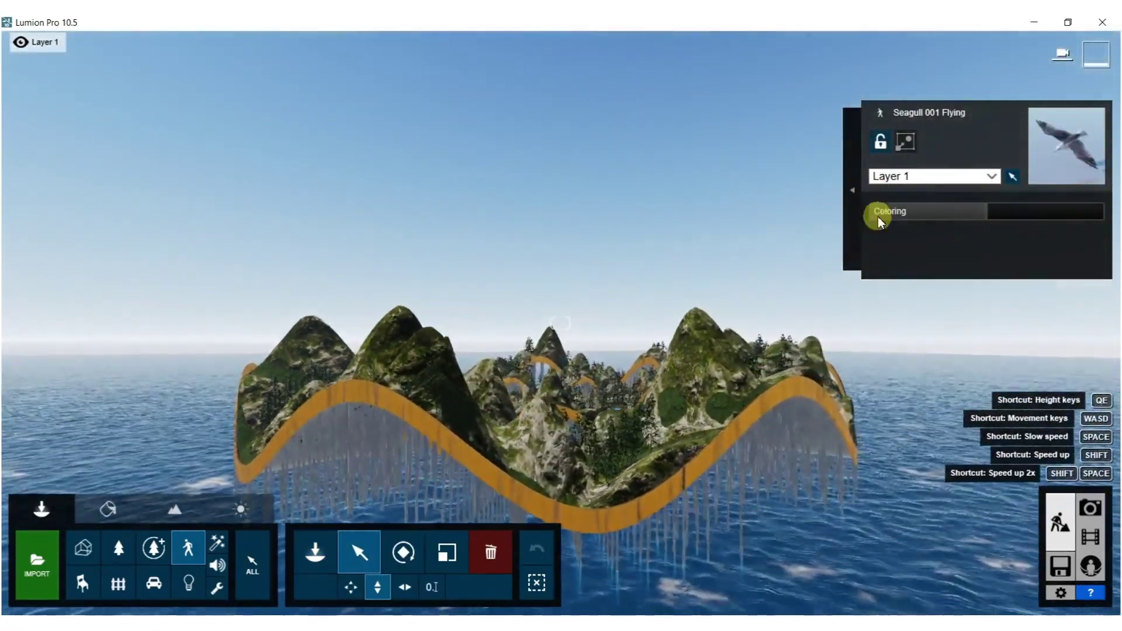
{"action": "left_click_drag", "start_coordinate": [126, 201], "coordinate": [633, 612], "text": "ctrl"}
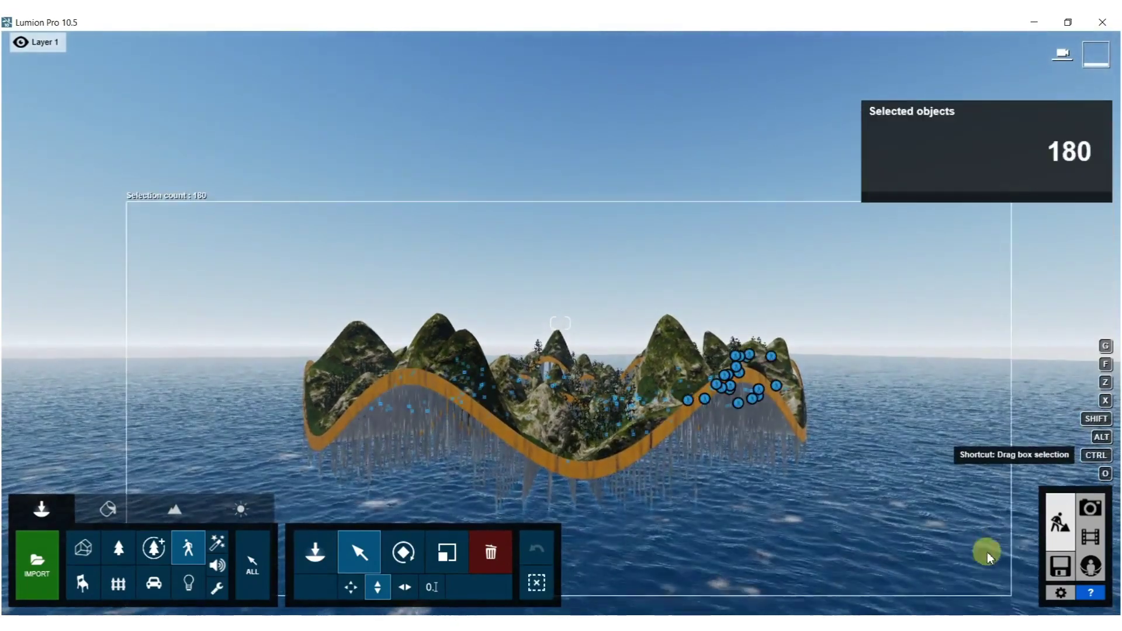
{"action": "left_click_drag", "start_coordinate": [978, 535], "coordinate": [978, 534], "text": "ctrl"}
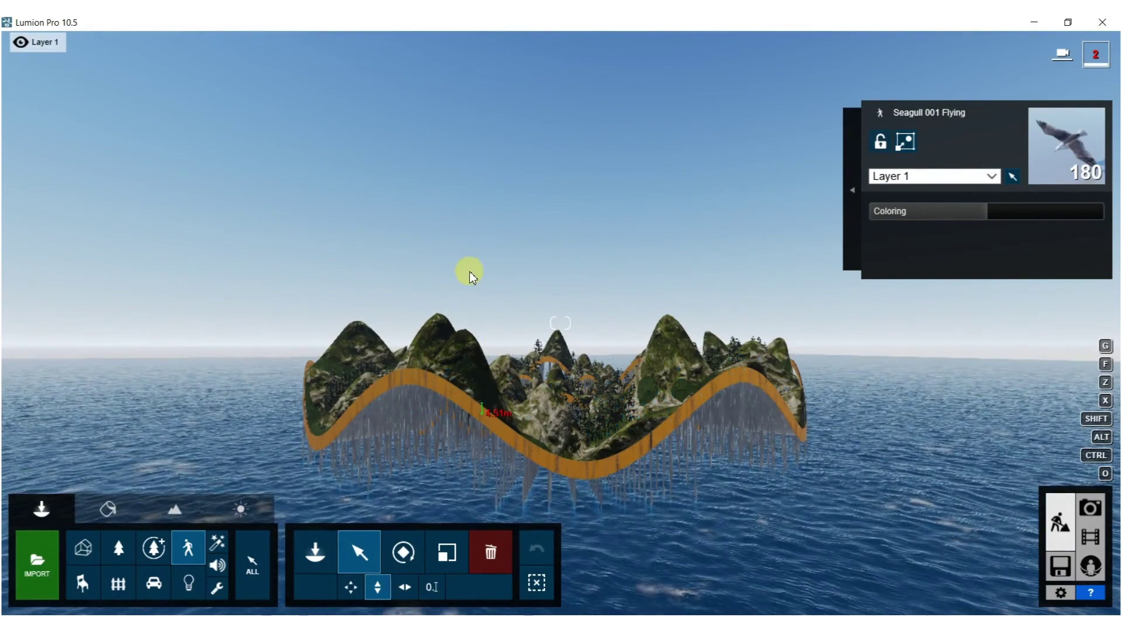
{"action": "left_click_drag", "start_coordinate": [490, 419], "coordinate": [537, 359]}
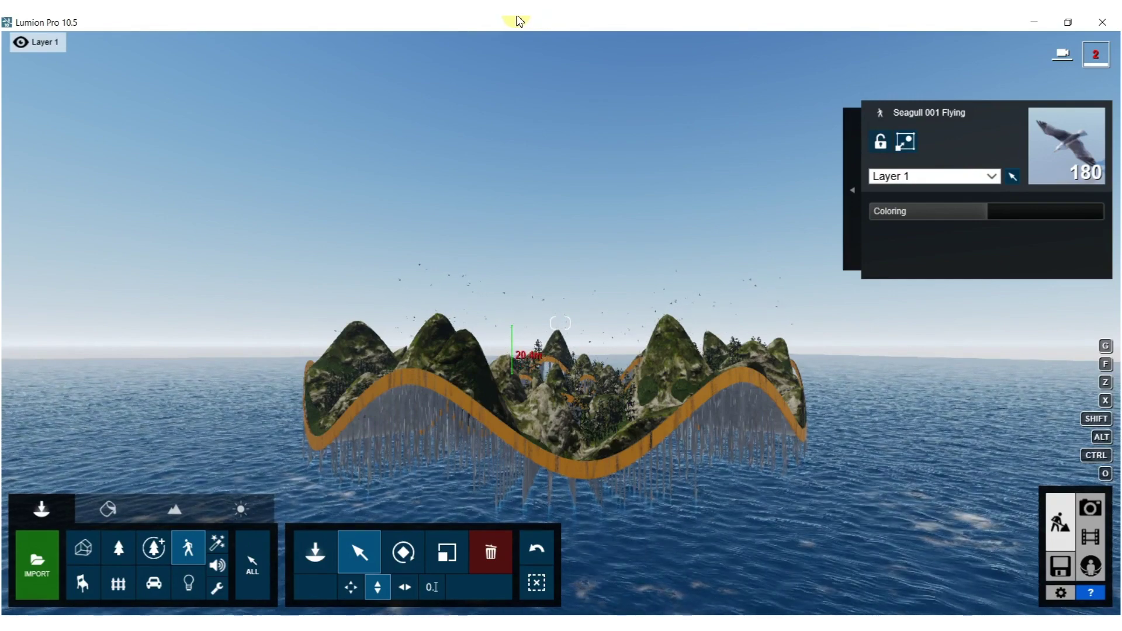
- Set the grass size of the island's Wild Grass 02 material to 0.3 and save the material change
{"action": "right_click_drag", "start_coordinate": [606, 381], "coordinate": [602, 253]}
{"action": "key", "text": "w"}
{"action": "key", "text": "w"}
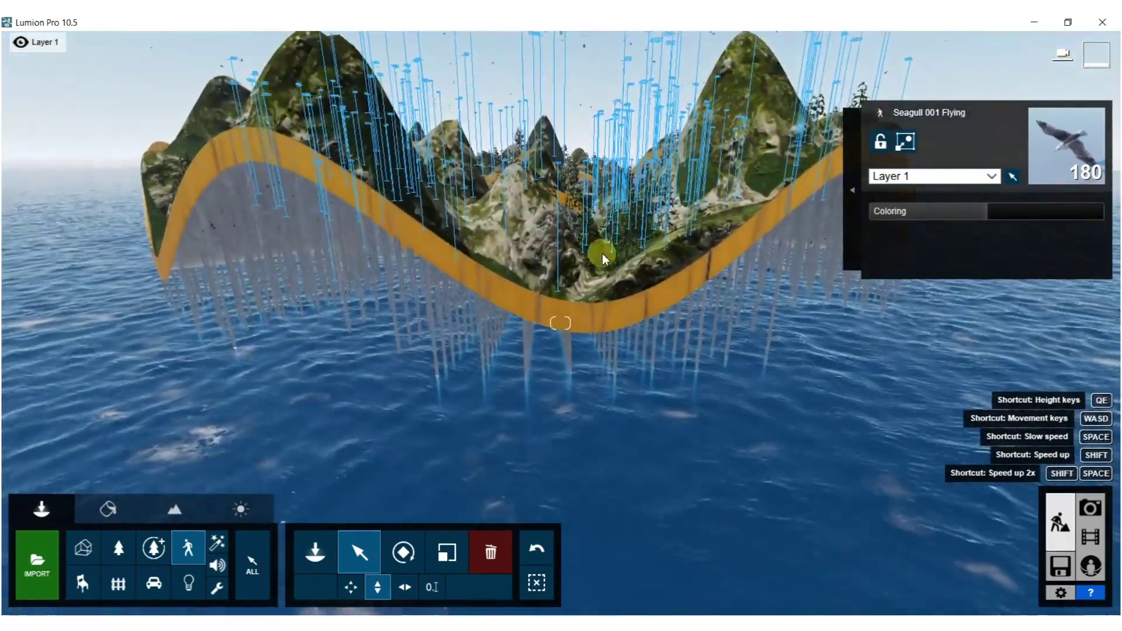
{"action": "left_click", "coordinate": [102, 508]}
{"action": "key", "text": "w"}
{"action": "mouse_move", "coordinate": [546, 342]}
{"action": "right_mouse_down"}
{"action": "mouse_move", "coordinate": [563, 261]}
{"action": "mouse_move", "coordinate": [564, 351]}
{"action": "right_mouse_up"}
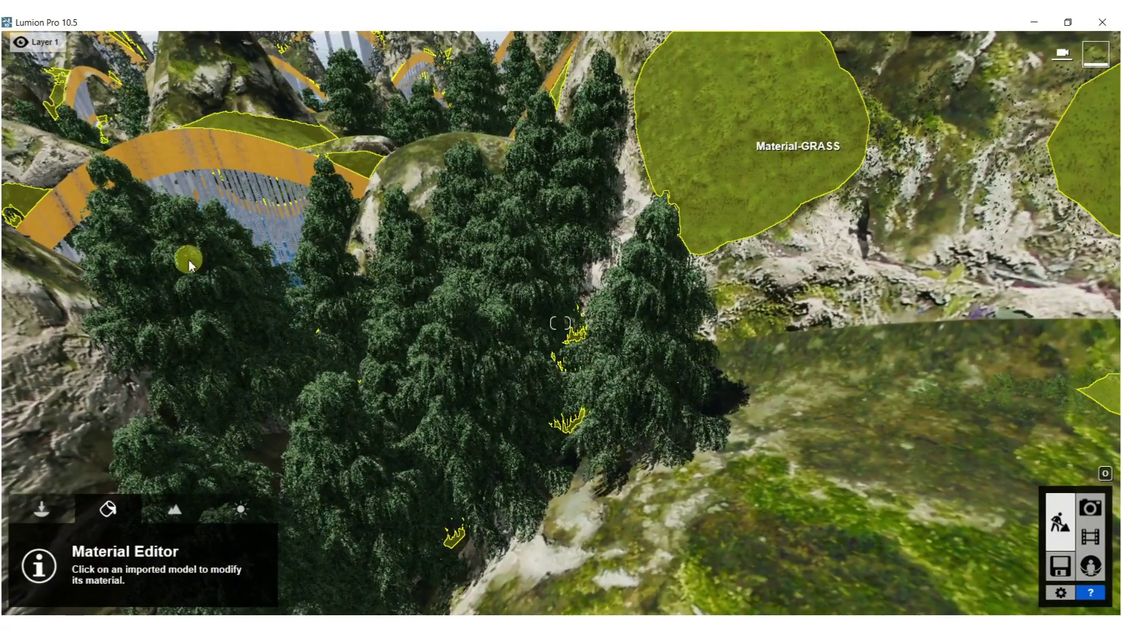
{"action": "left_click", "coordinate": [257, 410]}
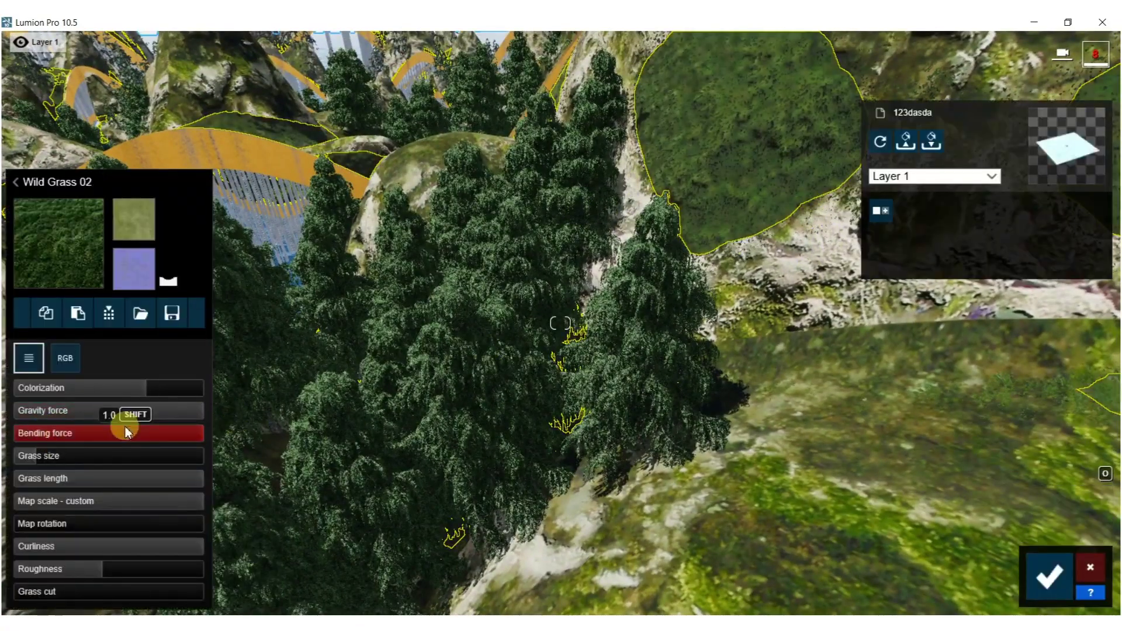
{"action": "left_click_drag", "start_coordinate": [34, 455], "coordinate": [65, 455]}
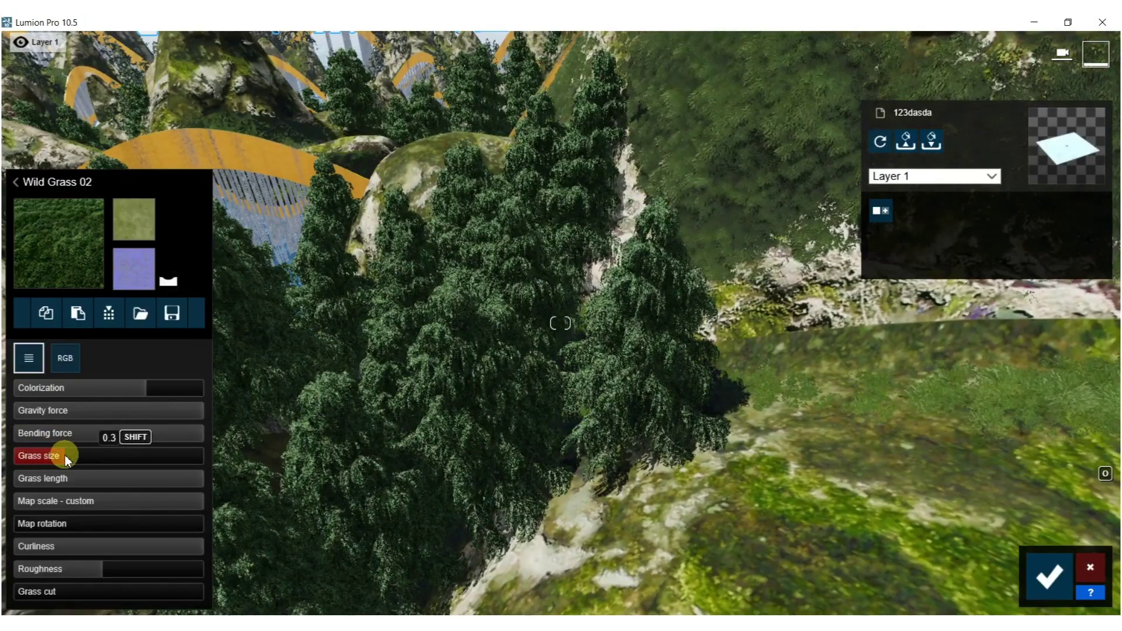
{"action": "key", "text": "s"}
{"action": "right_click_drag", "start_coordinate": [357, 287], "coordinate": [435, 325]}
{"action": "scroll", "coordinate": [435, 325], "scroll_direction": "down", "scroll_amount": 10}
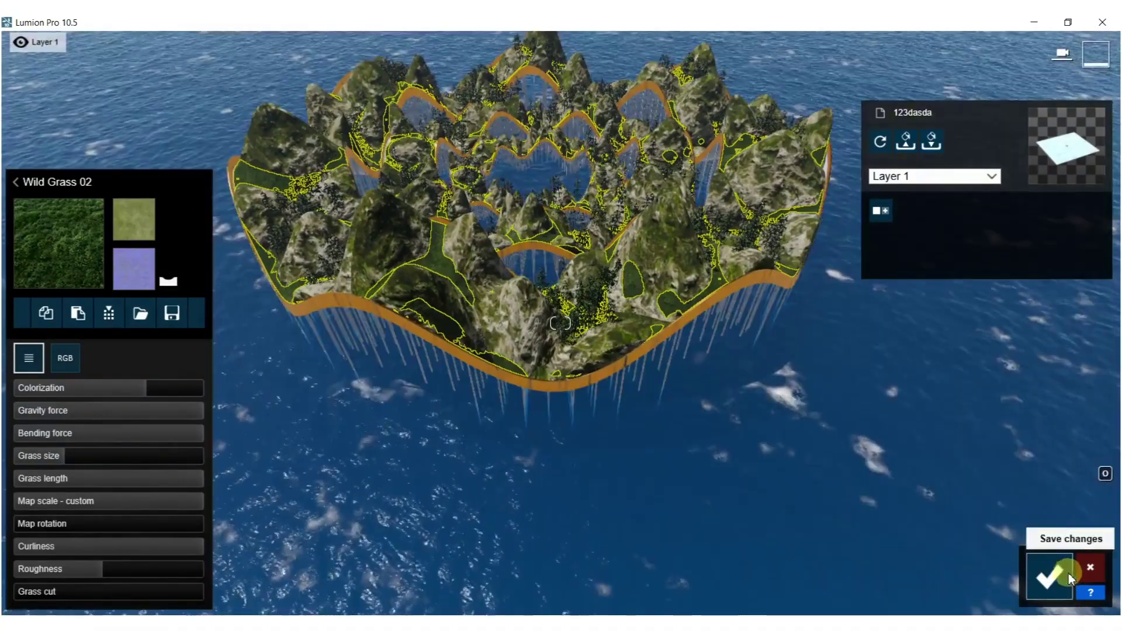
{"action": "left_click", "coordinate": [1049, 578]}
- Choose the SailingBoat 002 model from the boats and place sailing boats in the water beside the island's outer rim
{"action": "left_click", "coordinate": [61, 496]}
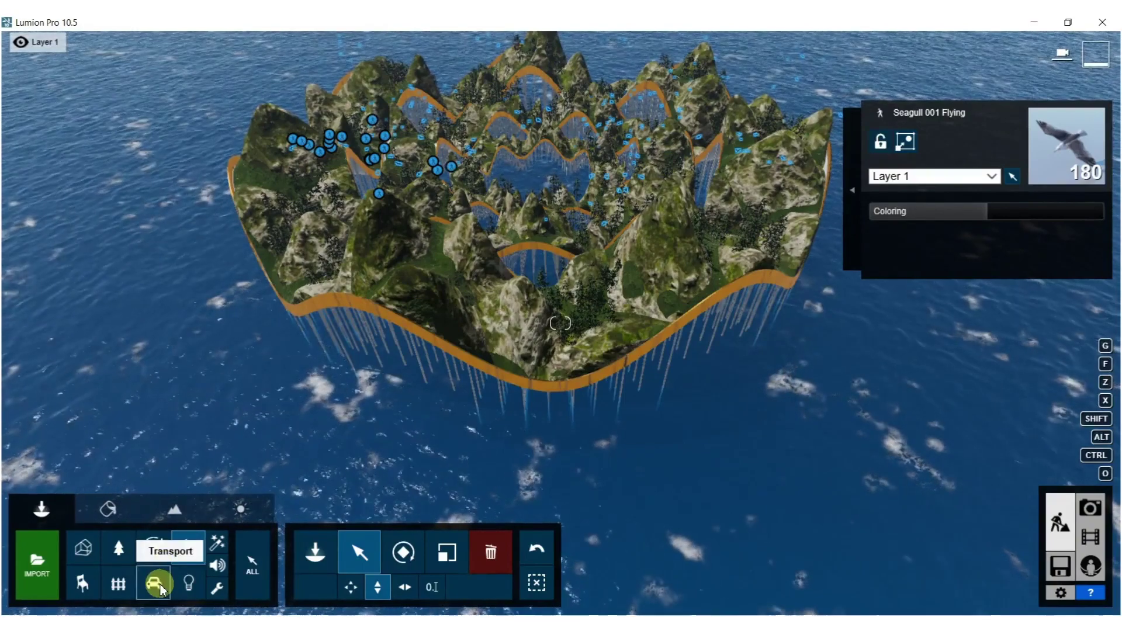
{"action": "left_click", "coordinate": [160, 584]}
{"action": "left_click", "coordinate": [64, 175]}
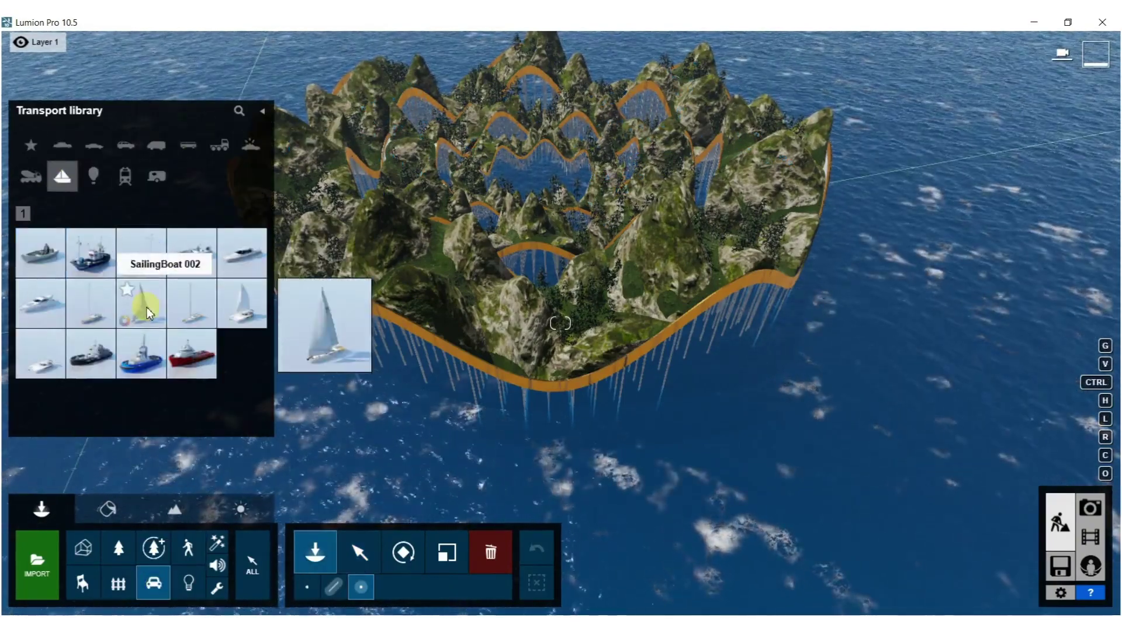
{"action": "left_click", "coordinate": [147, 312]}
{"action": "left_click", "coordinate": [860, 350]}
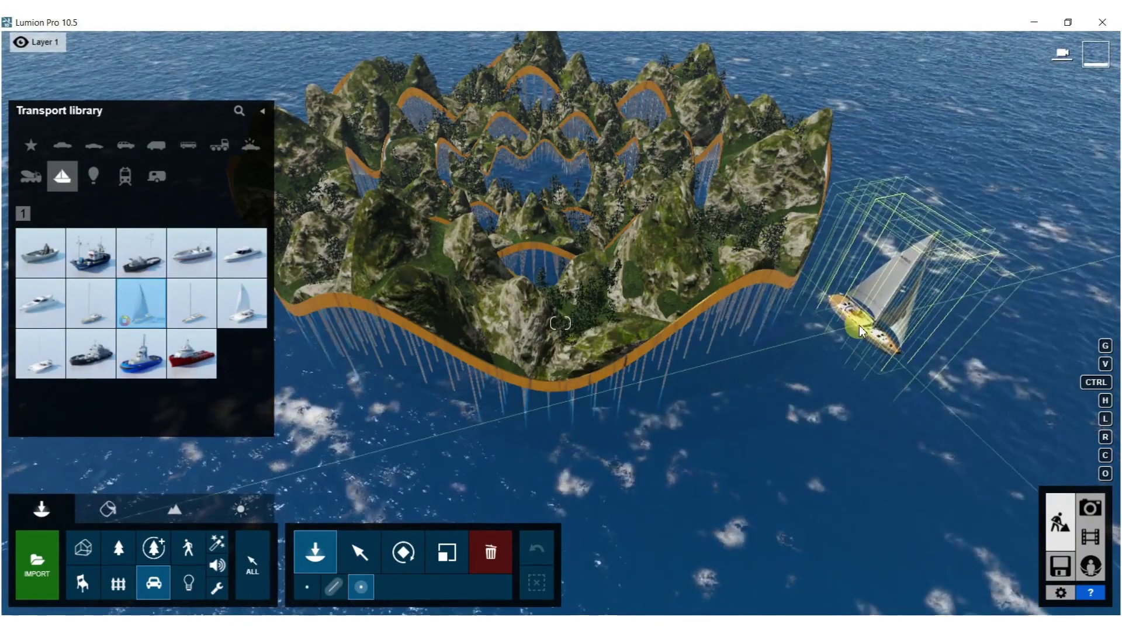
{"action": "left_click", "coordinate": [744, 296]}
{"action": "left_click", "coordinate": [750, 403]}
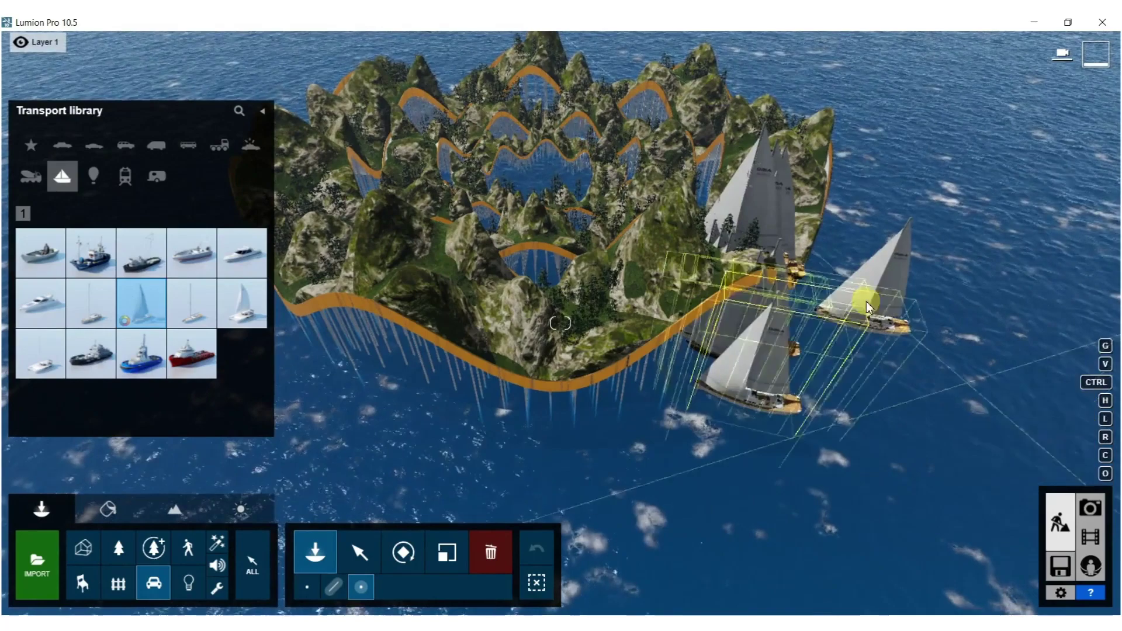
- Box-select the sailing boats overlapping the island's rim and delete them, keeping the single boat out in open water
{"action": "left_click", "coordinate": [491, 544]}
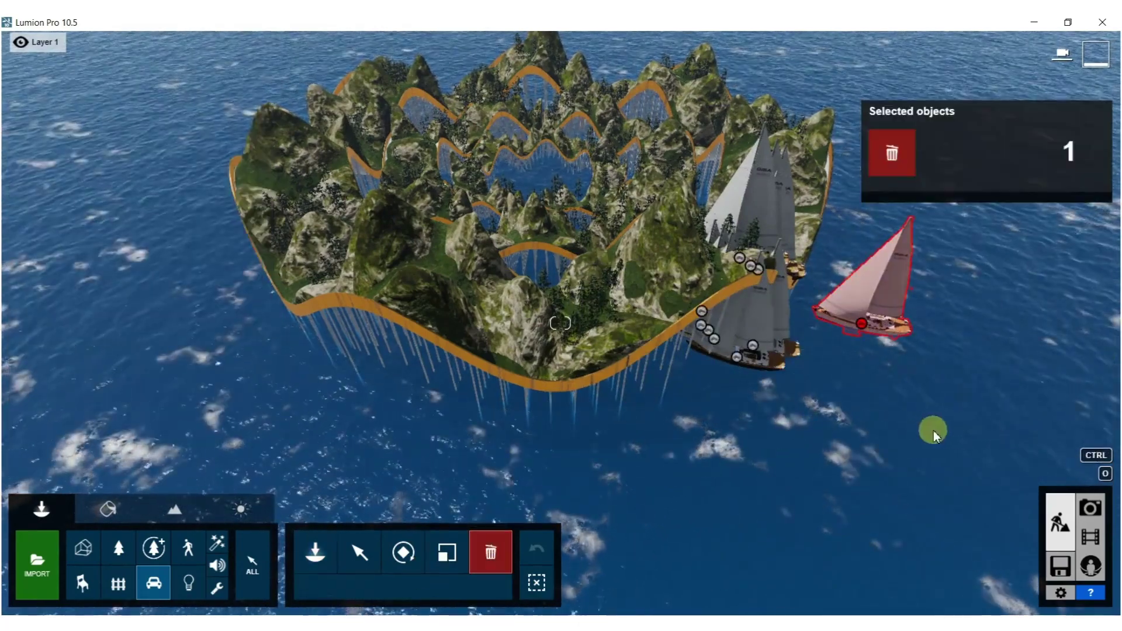
{"action": "left_click_drag", "start_coordinate": [809, 436], "coordinate": [684, 235], "text": "ctrl"}
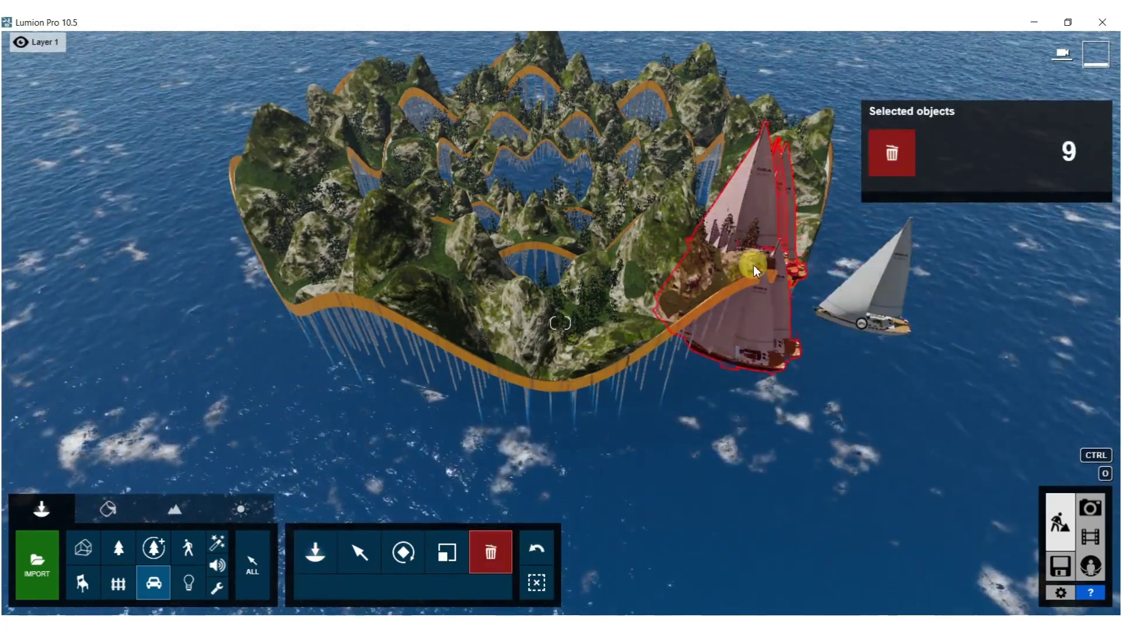
{"action": "left_click", "coordinate": [742, 263]}
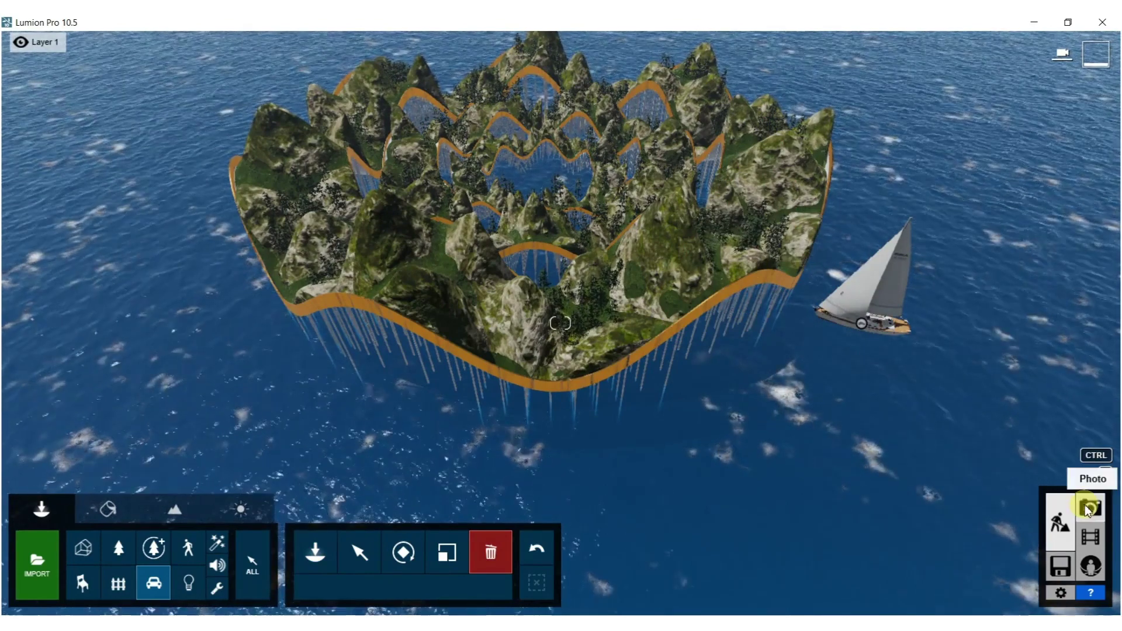
- Switch to Photo mode and apply the Realistic style to the first photo
{"action": "left_click", "coordinate": [1080, 484]}
{"action": "left_click", "coordinate": [112, 125]}
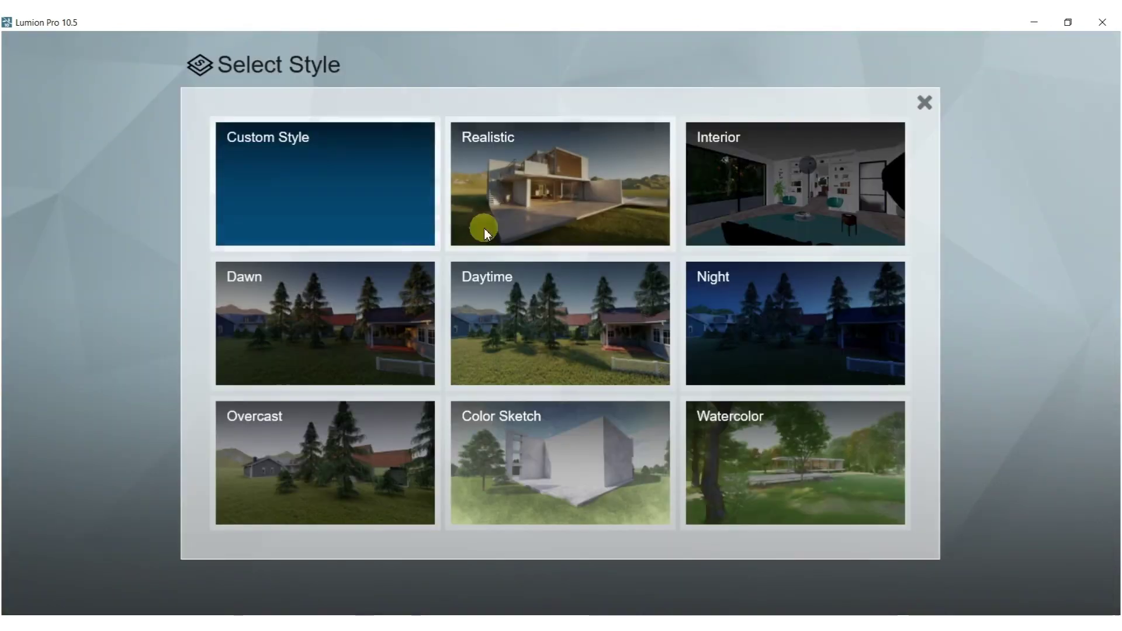
{"action": "left_click", "coordinate": [541, 159]}
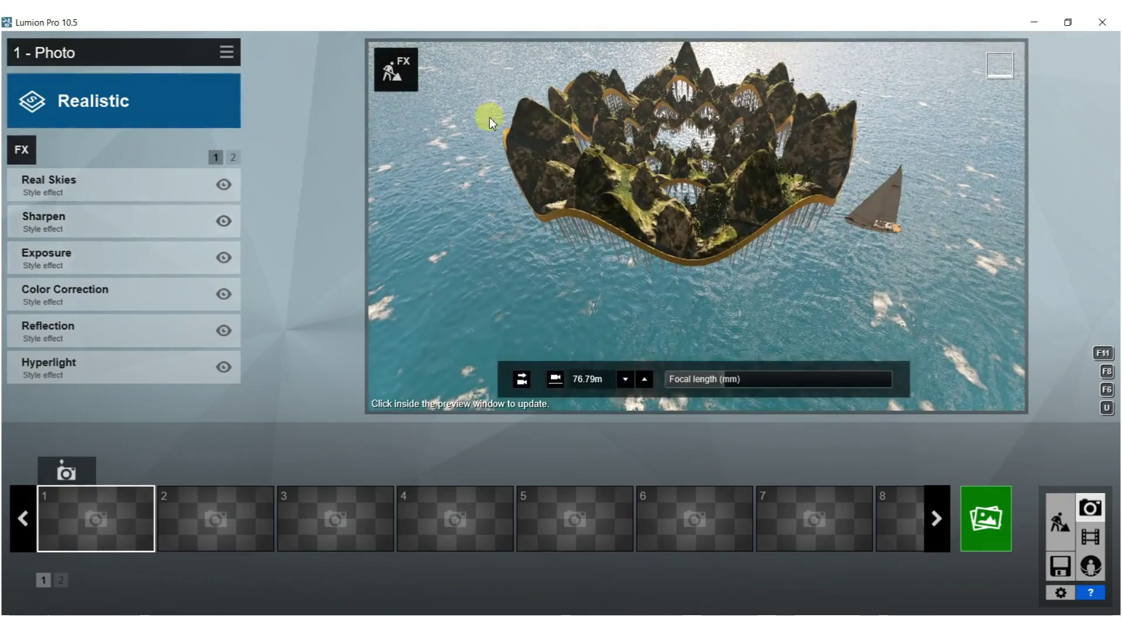
- Try the Precipitation weather effect on the photo
{"action": "left_click", "coordinate": [28, 153]}
{"action": "left_click", "coordinate": [276, 256]}
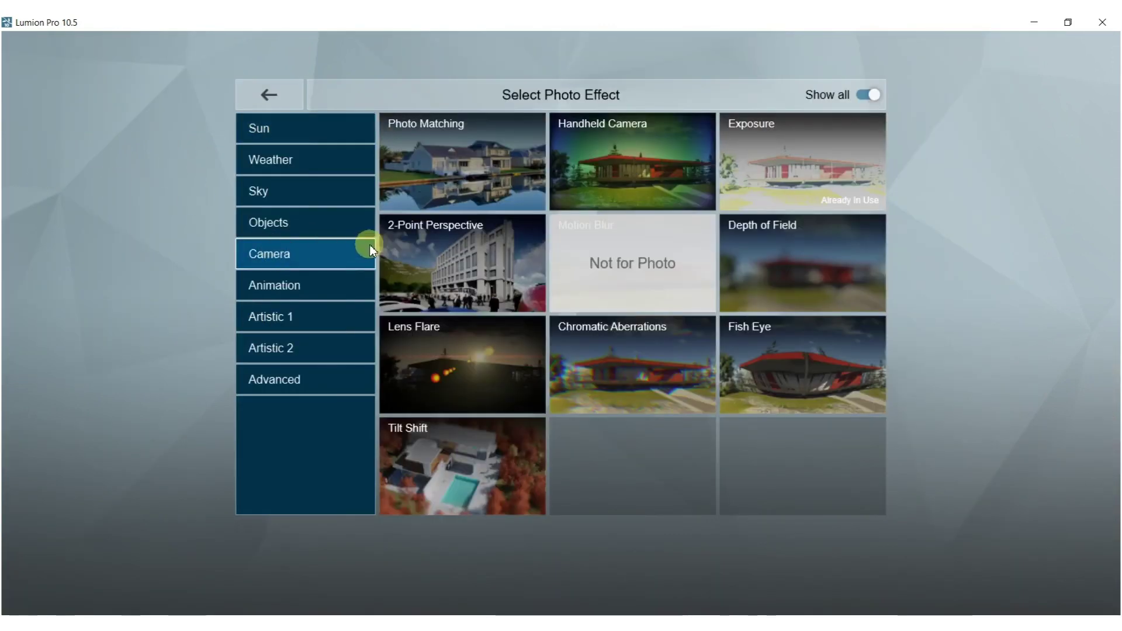
{"action": "left_click", "coordinate": [289, 162]}
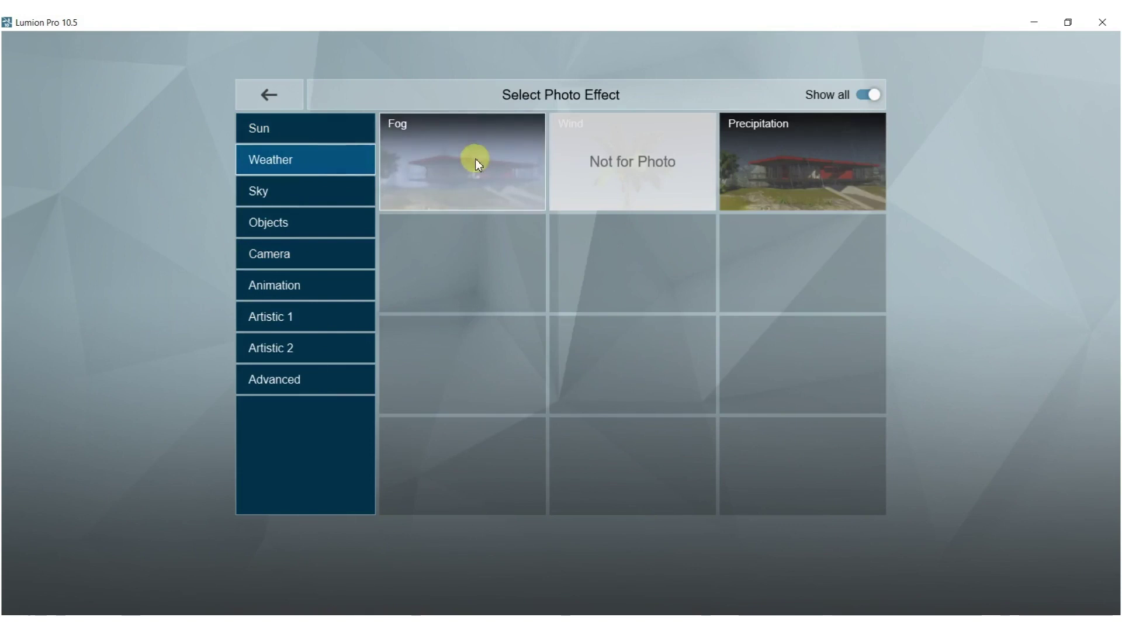
{"action": "left_click", "coordinate": [763, 146]}
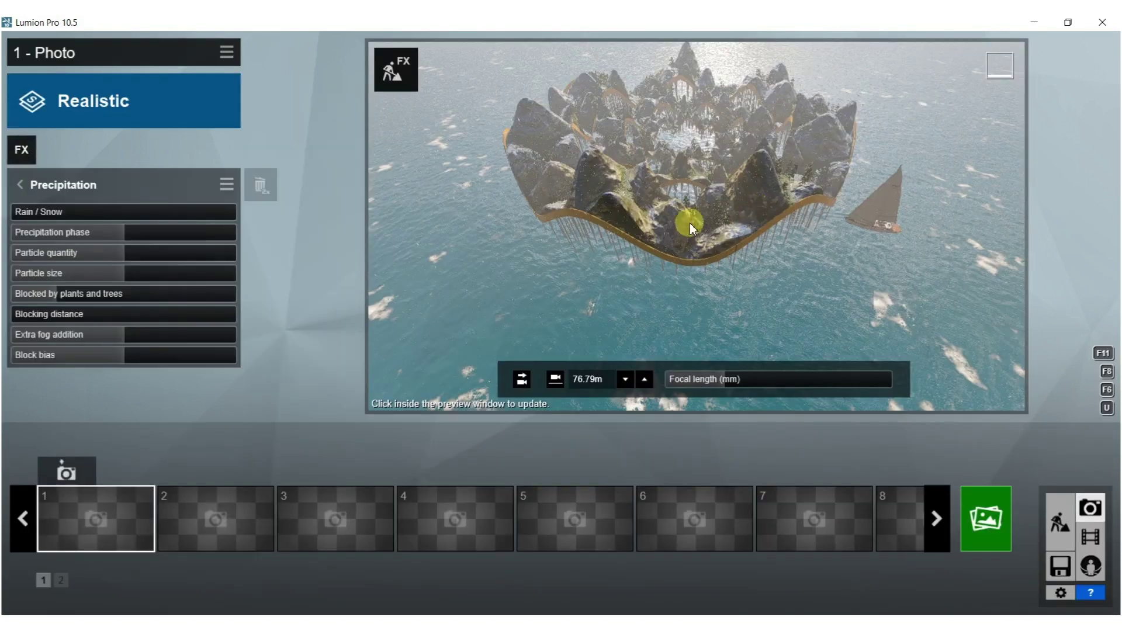
- Reframe the photo from above with a longer focal length so the whole island and sailing boat fit, and refresh the preview
{"action": "scroll", "coordinate": [704, 162], "scroll_direction": "up", "scroll_amount": 8}
{"action": "right_click_drag", "start_coordinate": [704, 162], "coordinate": [745, 83]}
{"action": "scroll", "coordinate": [696, 225], "scroll_direction": "down", "scroll_amount": 3}
{"action": "scroll", "coordinate": [748, 142], "scroll_direction": "down", "scroll_amount": 8}
{"action": "scroll", "coordinate": [745, 83], "scroll_direction": "up", "scroll_amount": 2}
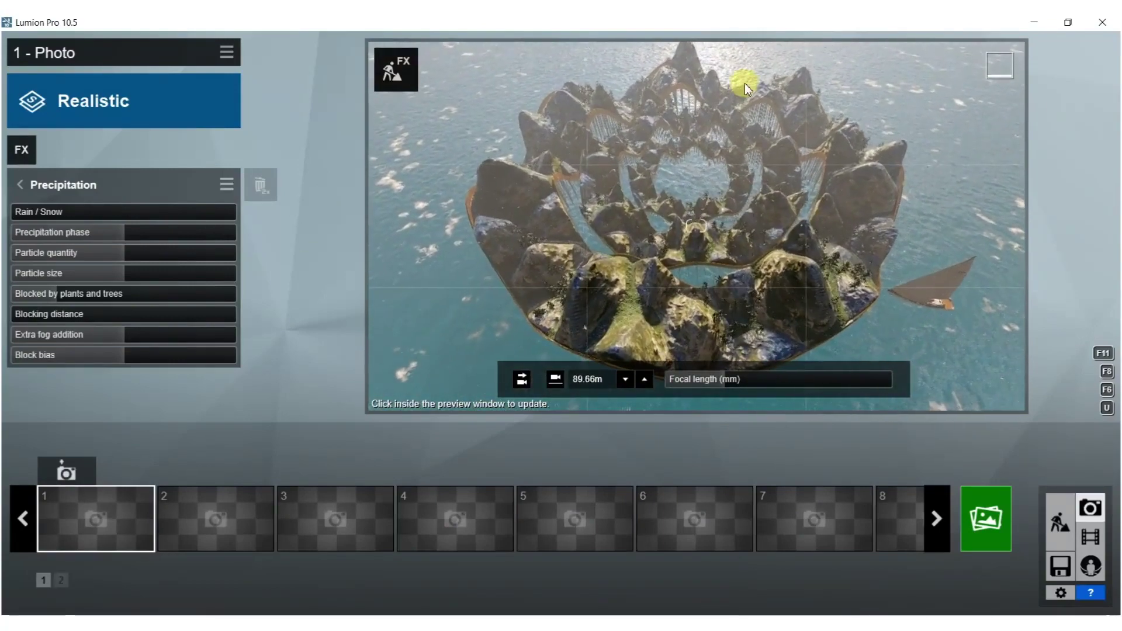
{"action": "left_click", "coordinate": [694, 195]}
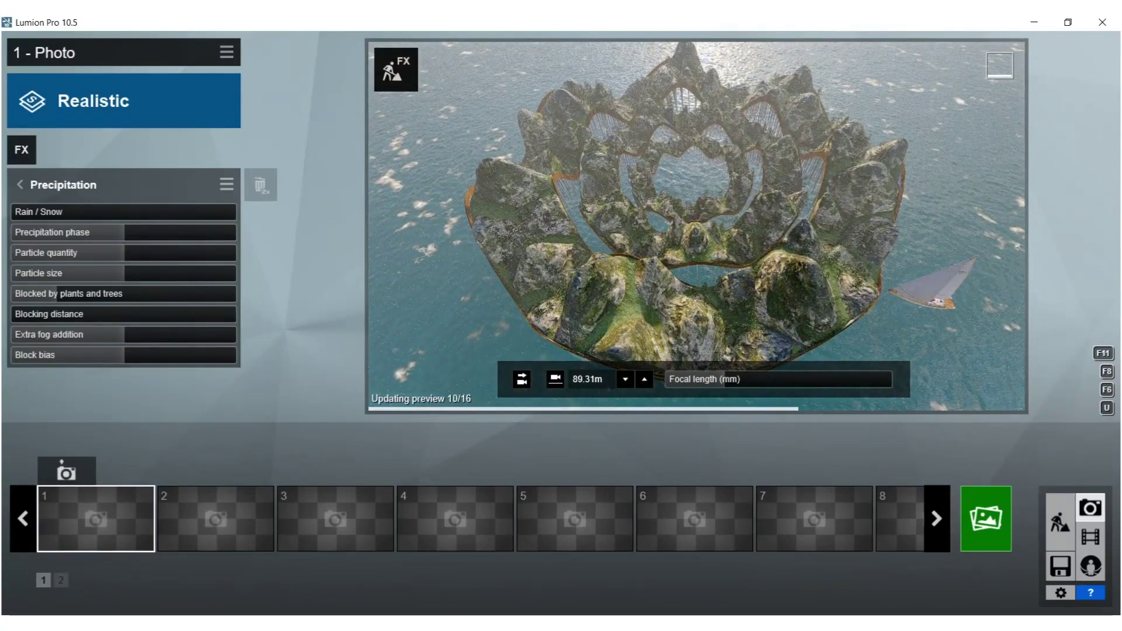
{"action": "left_click", "coordinate": [744, 372]}
{"action": "left_click_drag", "start_coordinate": [727, 380], "coordinate": [794, 381]}
{"action": "scroll", "coordinate": [762, 271], "scroll_direction": "down", "scroll_amount": 10}
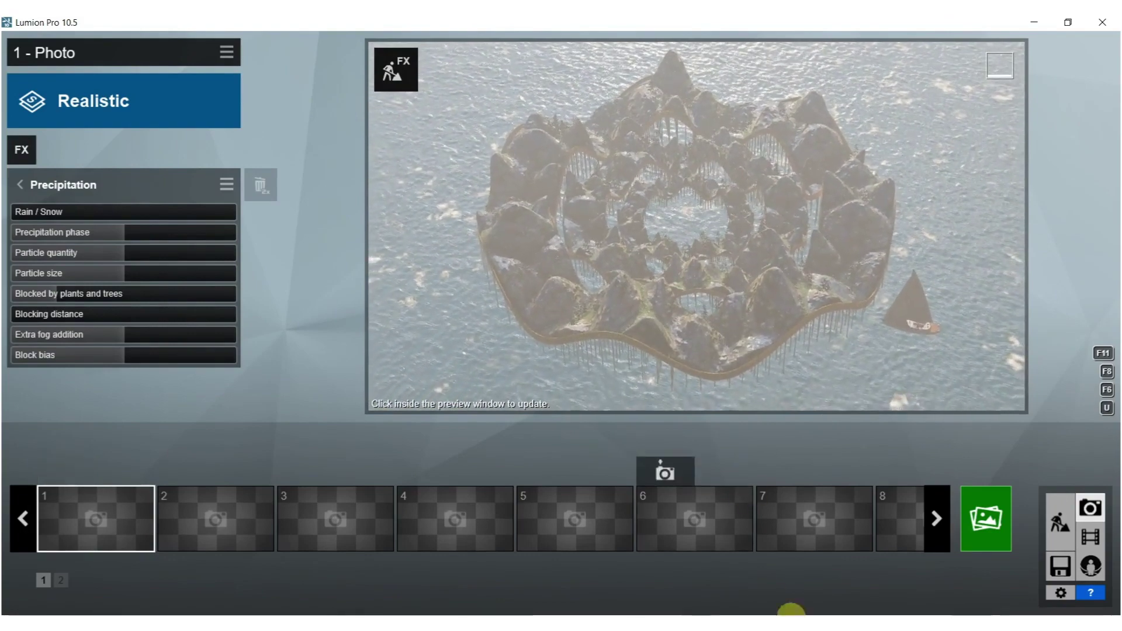
{"action": "left_click", "coordinate": [651, 146]}
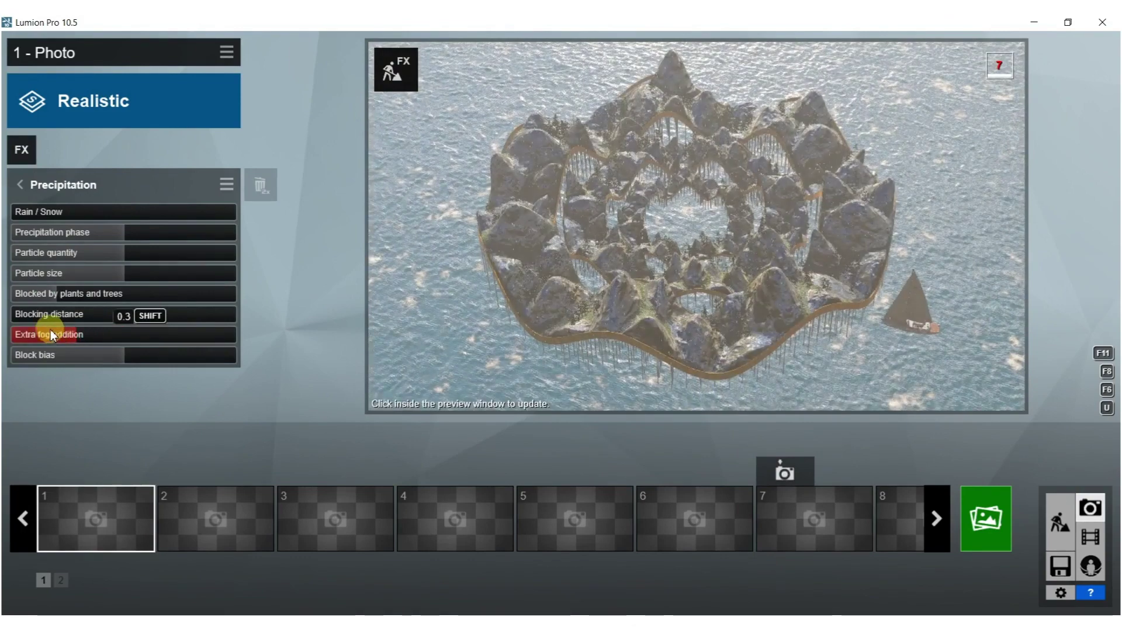
- Reduce the extra fog addition to 0.1, preview the photo, and remove the Precipitation effect
{"action": "left_click_drag", "start_coordinate": [13, 323], "coordinate": [12, 323]}
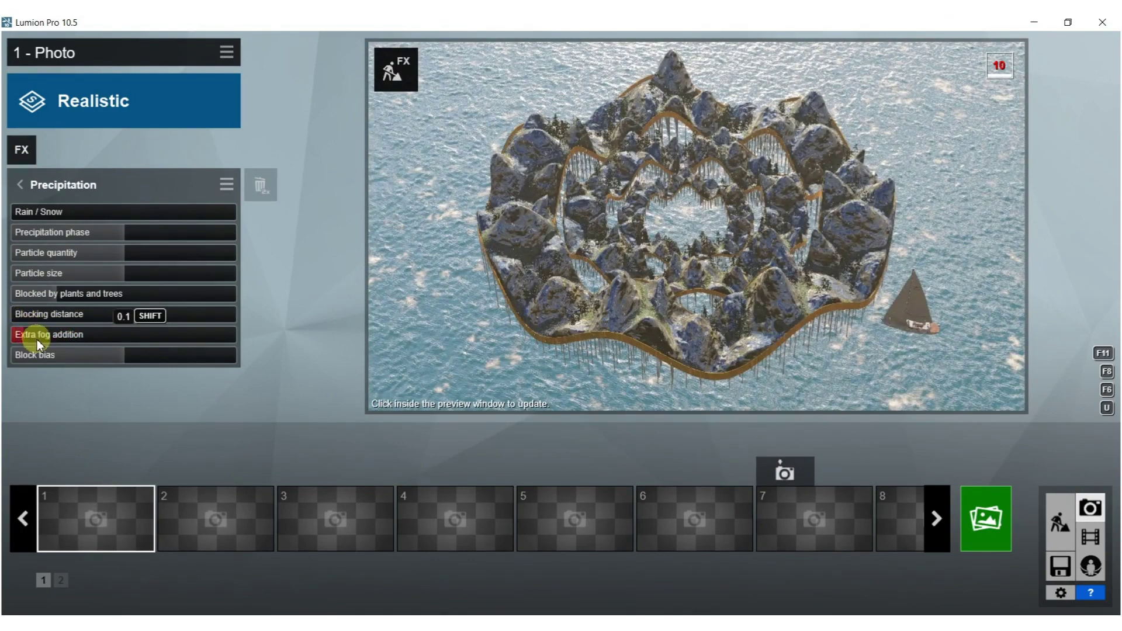
{"action": "left_click", "coordinate": [592, 236]}
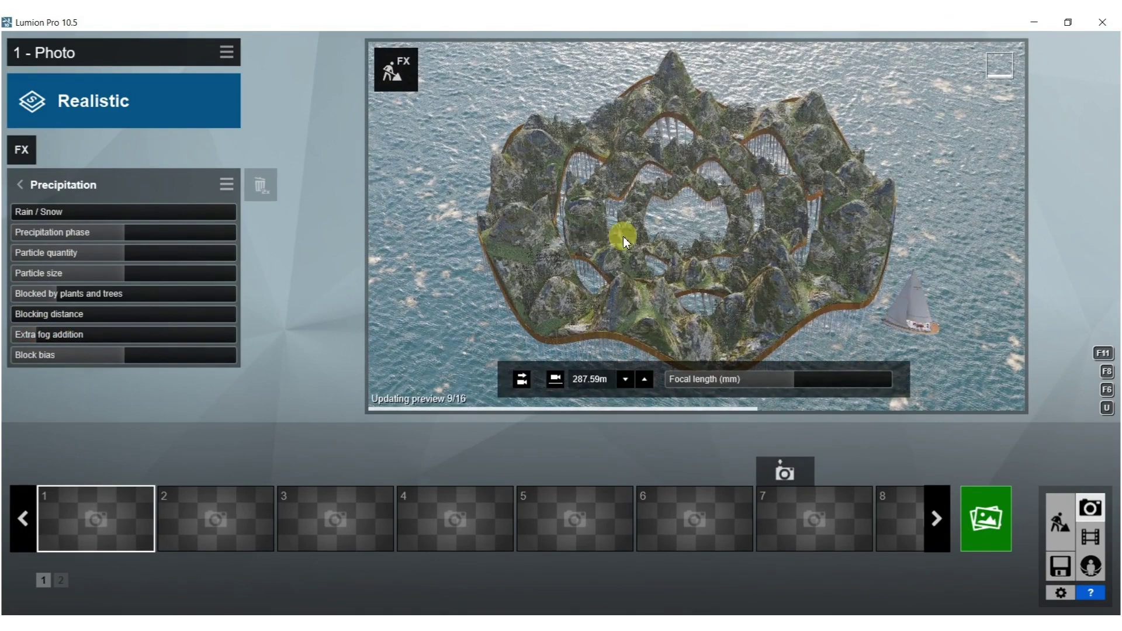
{"action": "double_click", "coordinate": [257, 186]}
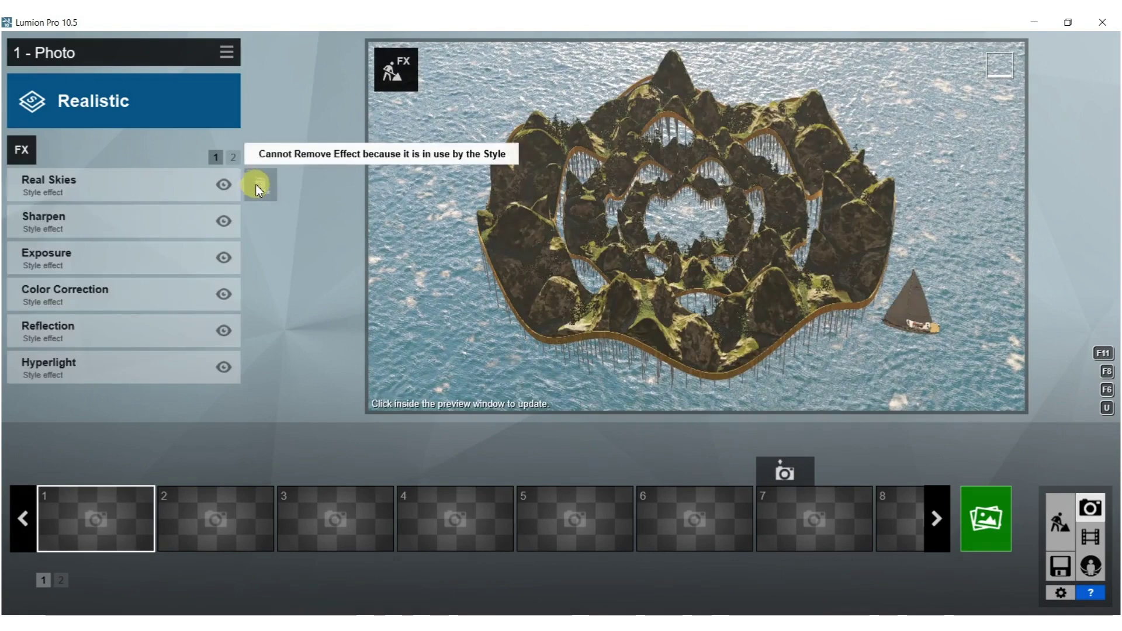
- Add the Sun effect to the photo, reduce the sun height and heading for low side lighting, and refresh the preview
{"action": "left_click", "coordinate": [28, 149]}
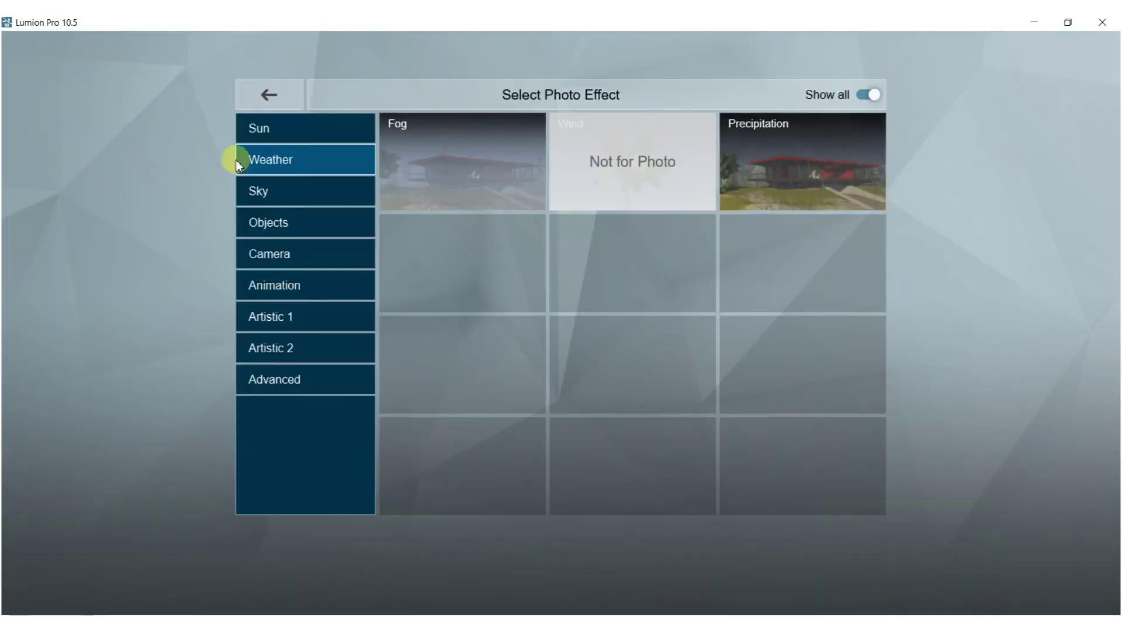
{"action": "left_click", "coordinate": [270, 185]}
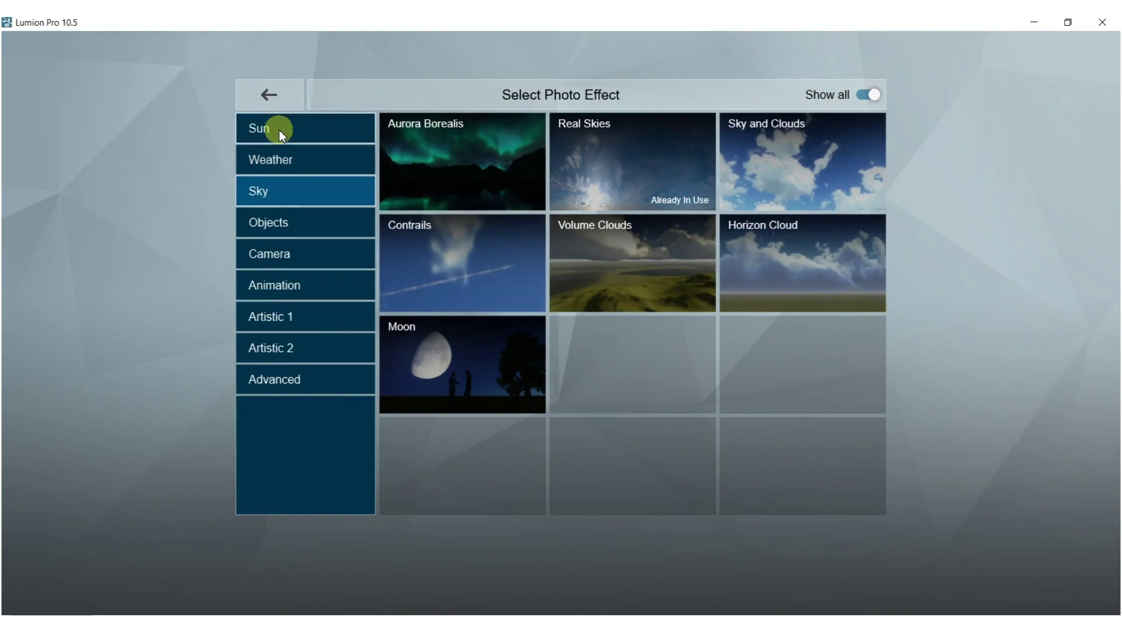
{"action": "left_click", "coordinate": [279, 130]}
{"action": "left_click", "coordinate": [439, 173]}
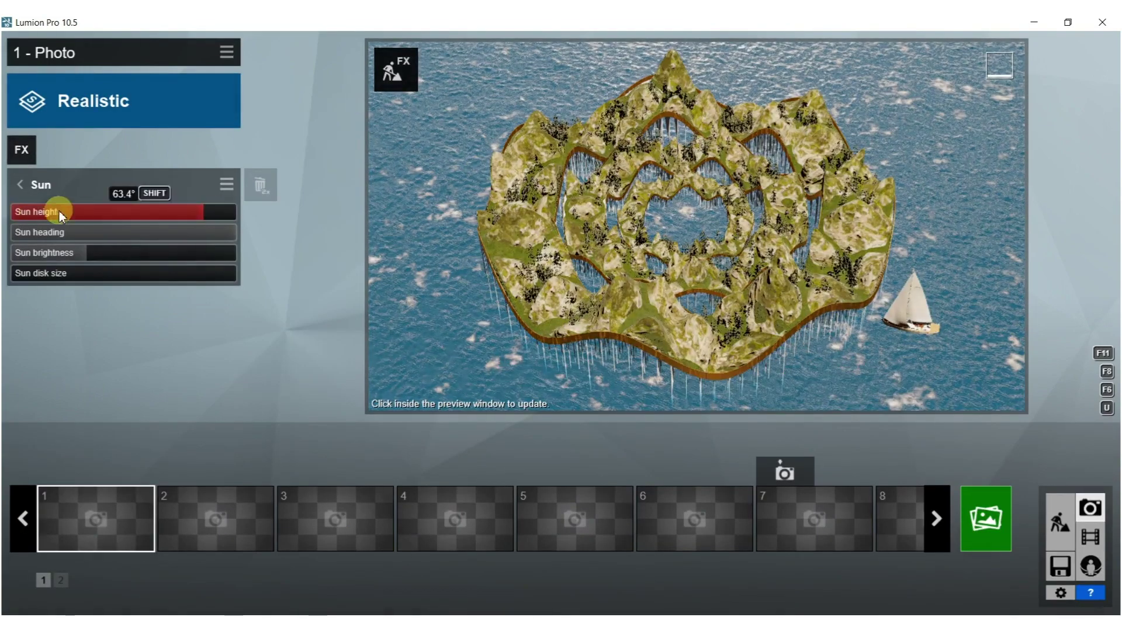
{"action": "mouse_move", "coordinate": [100, 212]}
{"action": "left_mouse_down"}
{"action": "mouse_move", "coordinate": [127, 209]}
{"action": "mouse_move", "coordinate": [188, 232]}
{"action": "mouse_move", "coordinate": [85, 226]}
{"action": "left_mouse_up"}
{"action": "left_click", "coordinate": [532, 240]}
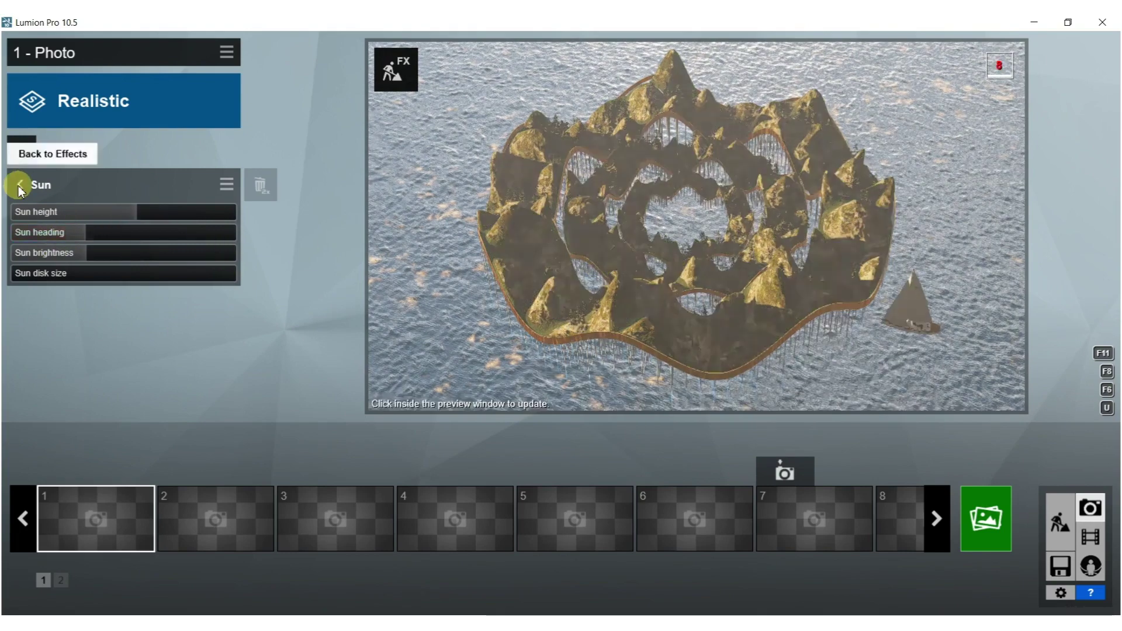
- Return to the effects list, disable the style's Real Skies effect, and refresh the photo preview
{"action": "left_click", "coordinate": [19, 187]}
{"action": "left_click", "coordinate": [229, 222]}
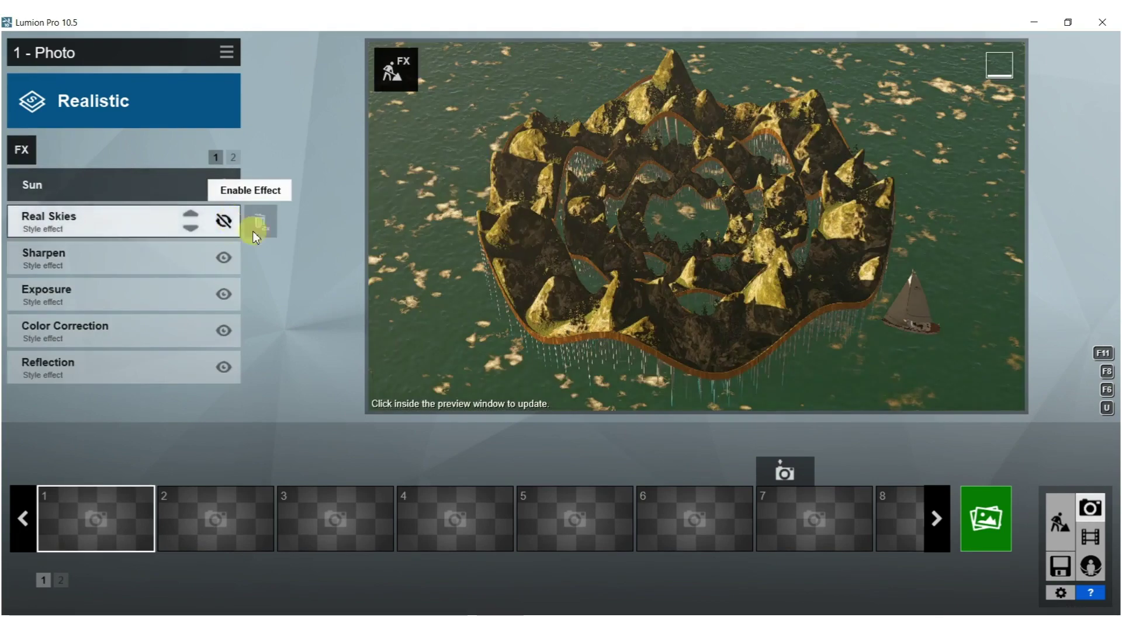
{"action": "left_click", "coordinate": [679, 219]}
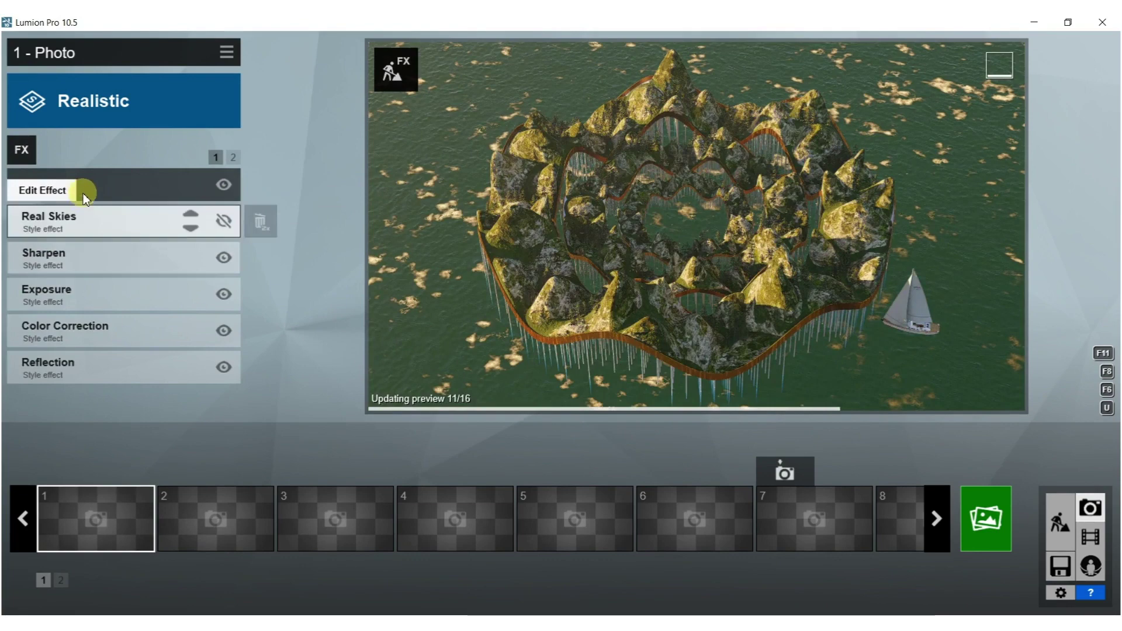
- Readjust the sun height in the photo's Sun effect, move the camera slightly closer, and refresh the preview
{"action": "left_click", "coordinate": [87, 197]}
{"action": "mouse_move", "coordinate": [139, 218]}
{"action": "left_mouse_down"}
{"action": "mouse_move", "coordinate": [33, 233]}
{"action": "mouse_move", "coordinate": [155, 233]}
{"action": "left_mouse_up"}
{"action": "left_click", "coordinate": [608, 243]}
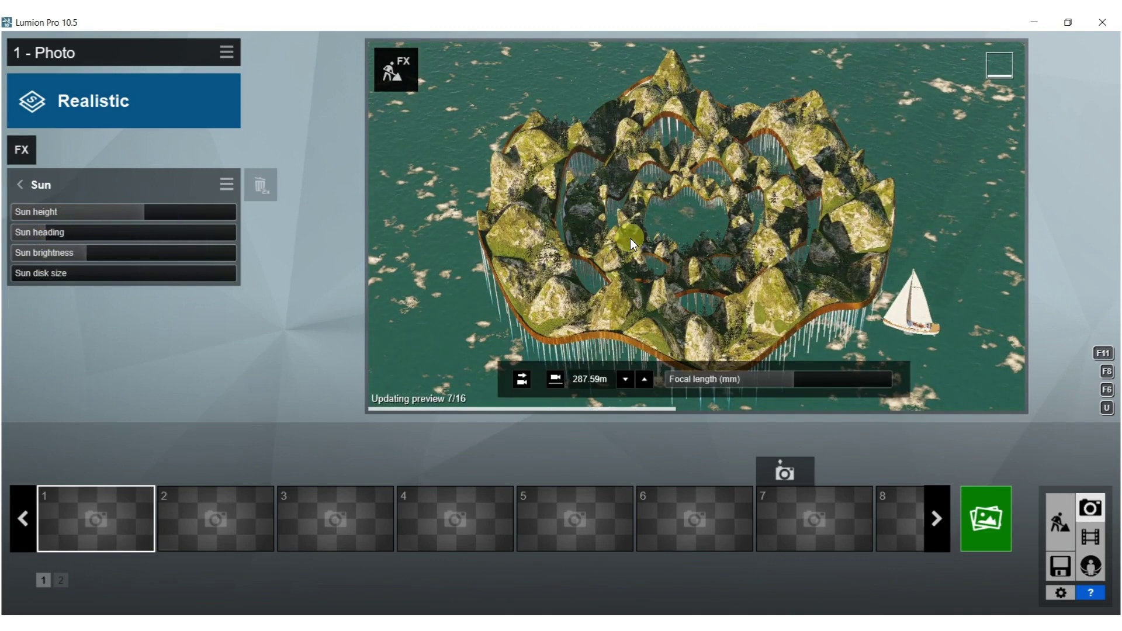
{"action": "mouse_move", "coordinate": [696, 233]}
{"action": "right_mouse_down"}
{"action": "mouse_move", "coordinate": [733, 276]}
{"action": "mouse_move", "coordinate": [701, 263]}
{"action": "mouse_move", "coordinate": [693, 214]}
{"action": "mouse_move", "coordinate": [701, 238]}
{"action": "right_mouse_up"}
{"action": "key", "text": "w"}
{"action": "left_click", "coordinate": [671, 240]}
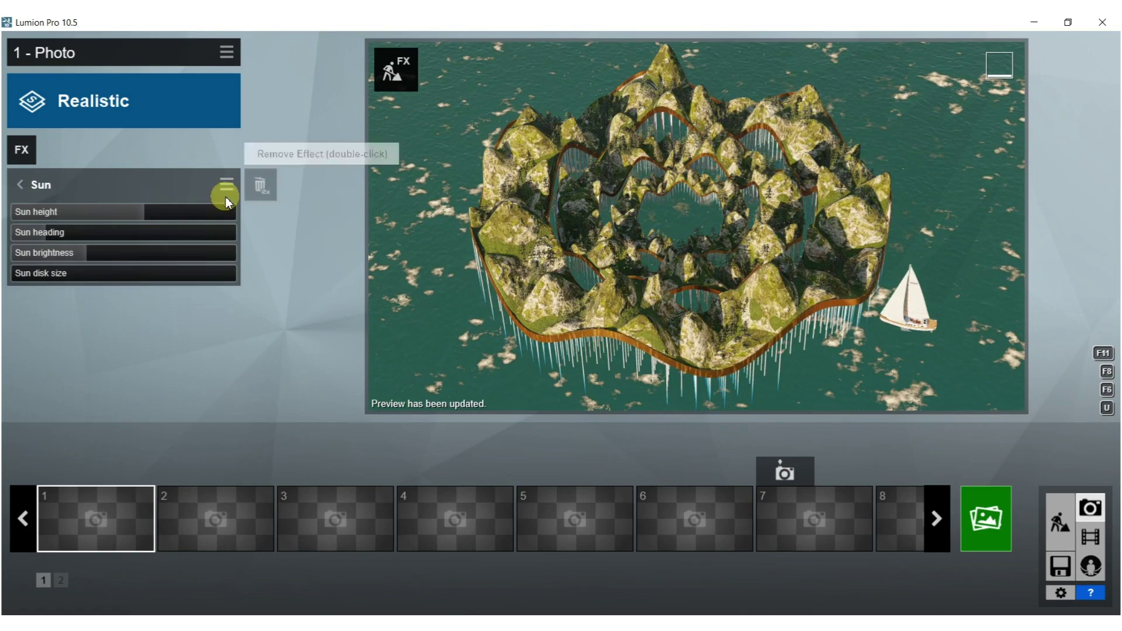
{"action": "left_click_drag", "start_coordinate": [153, 212], "coordinate": [133, 212]}
{"action": "left_click", "coordinate": [390, 219]}
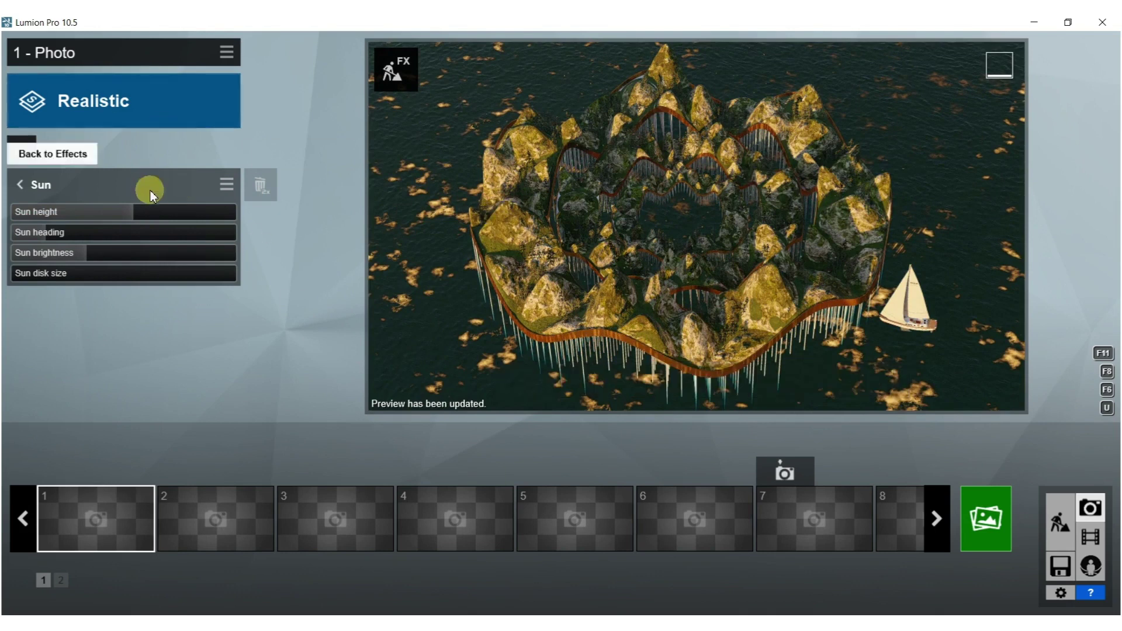
- Re-enable the style's Real Skies effect, set its heading to 100.5°, and refresh the photo preview
{"action": "left_click", "coordinate": [21, 188]}
{"action": "left_click", "coordinate": [67, 225]}
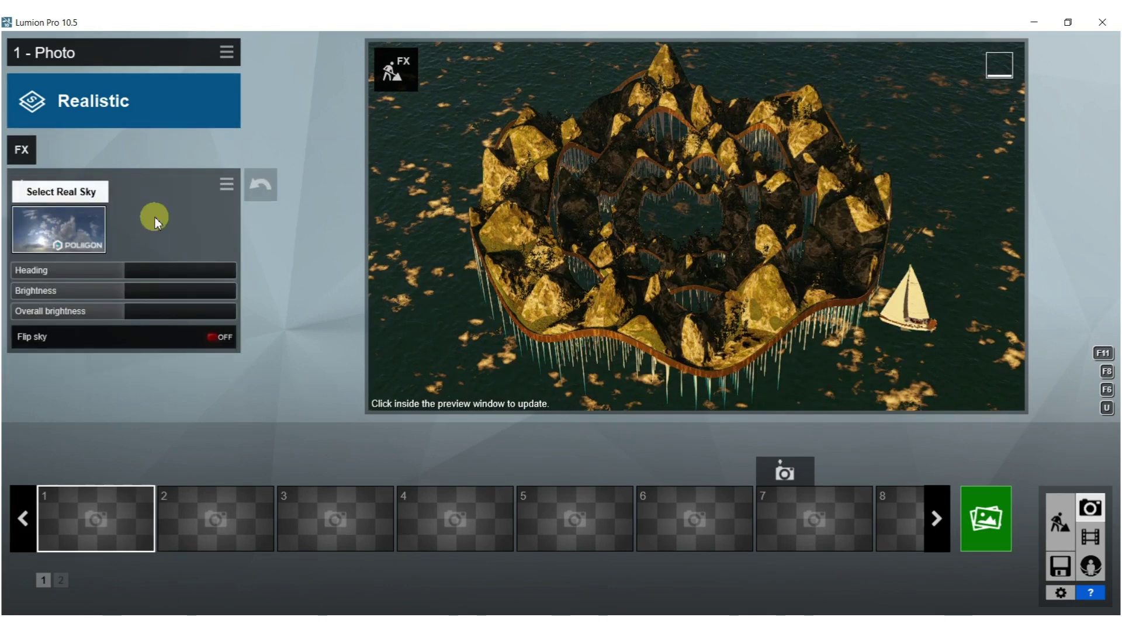
{"action": "left_click", "coordinate": [16, 186]}
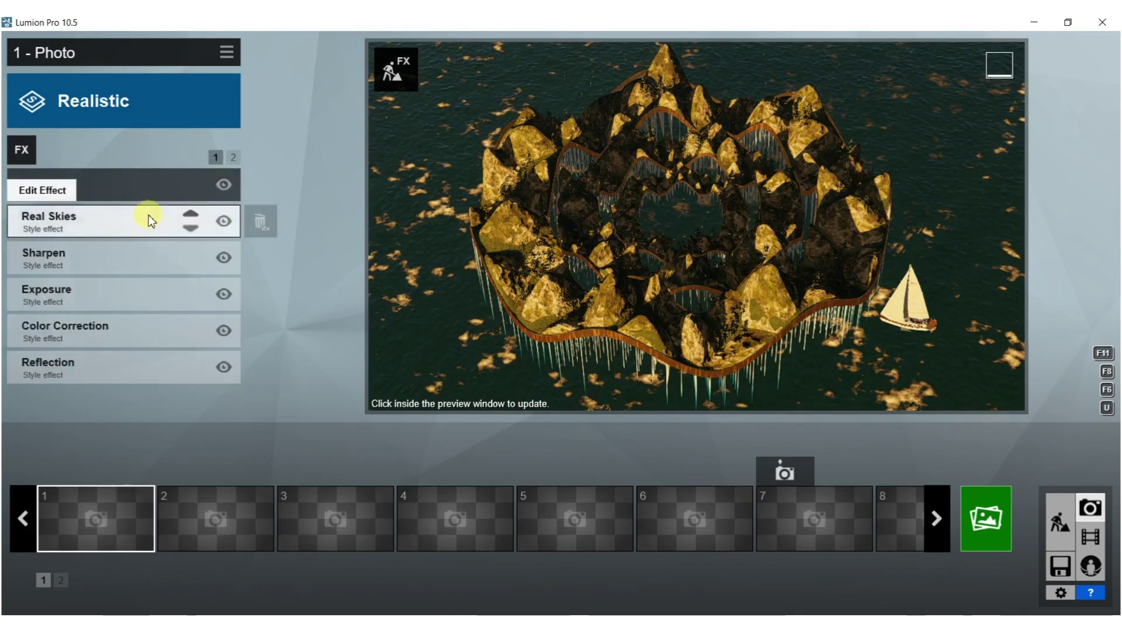
{"action": "left_click", "coordinate": [119, 224]}
{"action": "left_click_drag", "start_coordinate": [114, 274], "coordinate": [189, 278]}
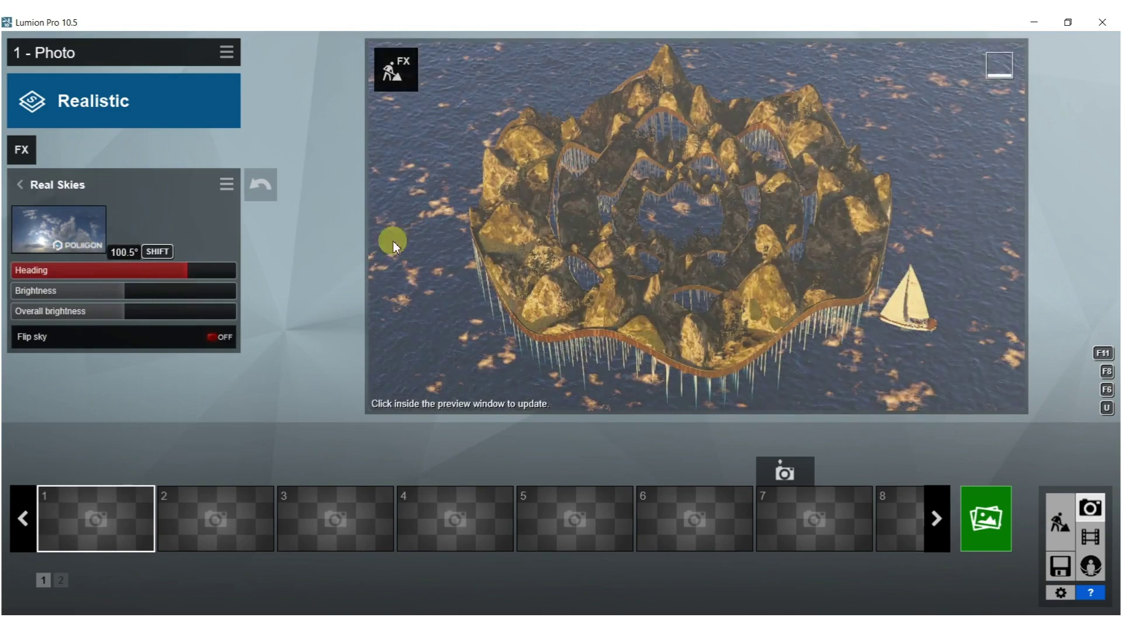
{"action": "left_click", "coordinate": [393, 240]}
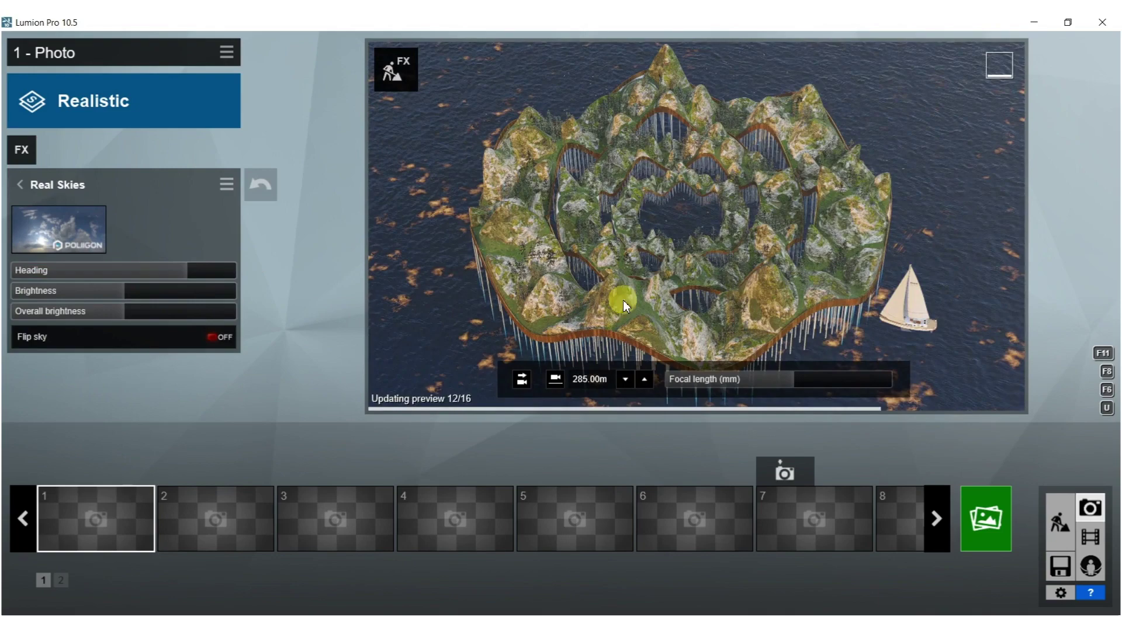
- Shorten the photo's focal length, move the camera close enough for the island and sailing boat to fill the frame, and refresh the preview
{"action": "left_click", "coordinate": [744, 380]}
{"action": "scroll", "coordinate": [737, 290], "scroll_direction": "up", "scroll_amount": 5}
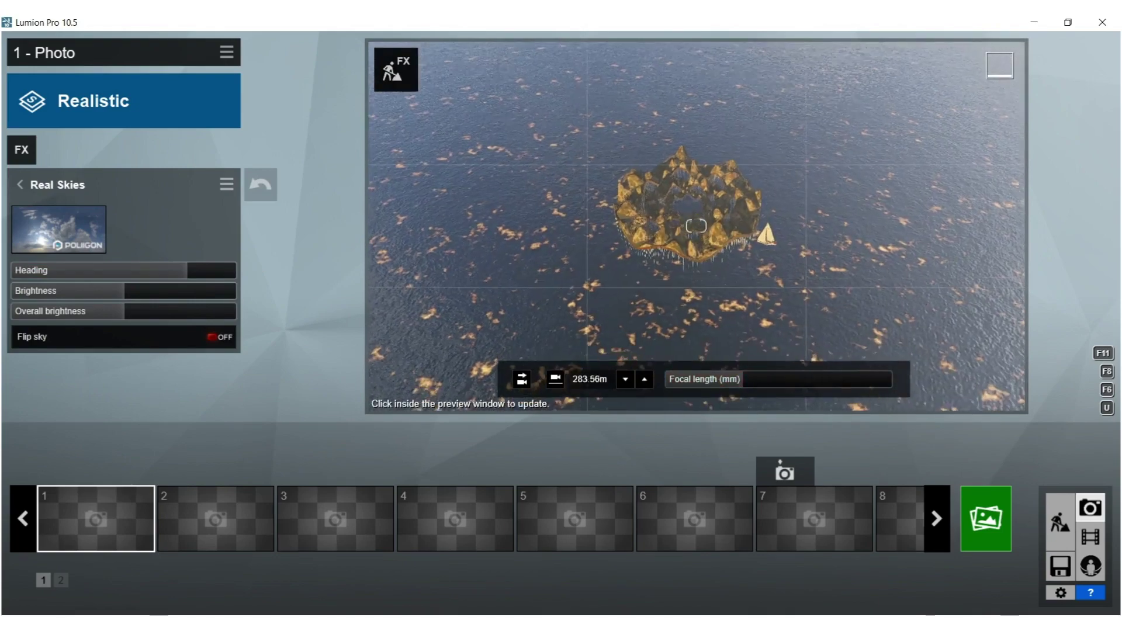
{"action": "scroll", "coordinate": [692, 146], "scroll_direction": "up", "scroll_amount": 5}
{"action": "scroll", "coordinate": [657, 185], "scroll_direction": "down", "scroll_amount": 4}
{"action": "mouse_move", "coordinate": [657, 186]}
{"action": "right_mouse_down"}
{"action": "mouse_move", "coordinate": [639, 196]}
{"action": "mouse_move", "coordinate": [653, 191]}
{"action": "mouse_move", "coordinate": [645, 182]}
{"action": "right_mouse_up"}
{"action": "scroll", "coordinate": [657, 185], "scroll_direction": "up", "scroll_amount": 1}
{"action": "key", "text": "d"}
{"action": "left_click", "coordinate": [630, 218]}
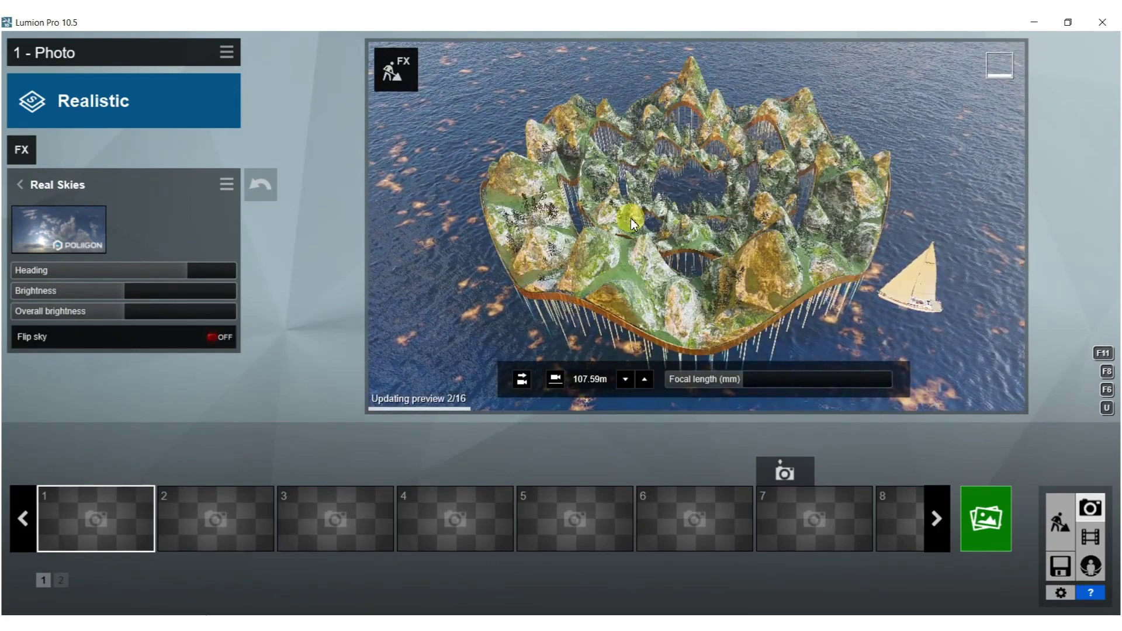
- Switch Real Skies to the last sky in the Cloudy category, then disable the Sun effect to compare the lighting
{"action": "left_click", "coordinate": [89, 227]}
{"action": "left_click", "coordinate": [571, 471]}
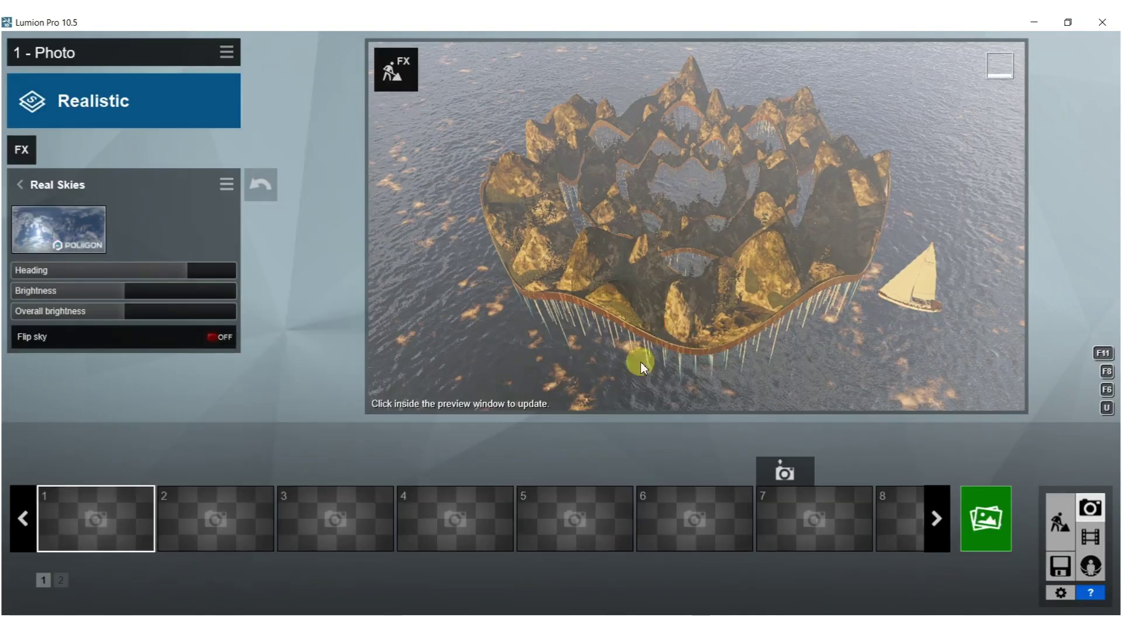
{"action": "left_click", "coordinate": [689, 193]}
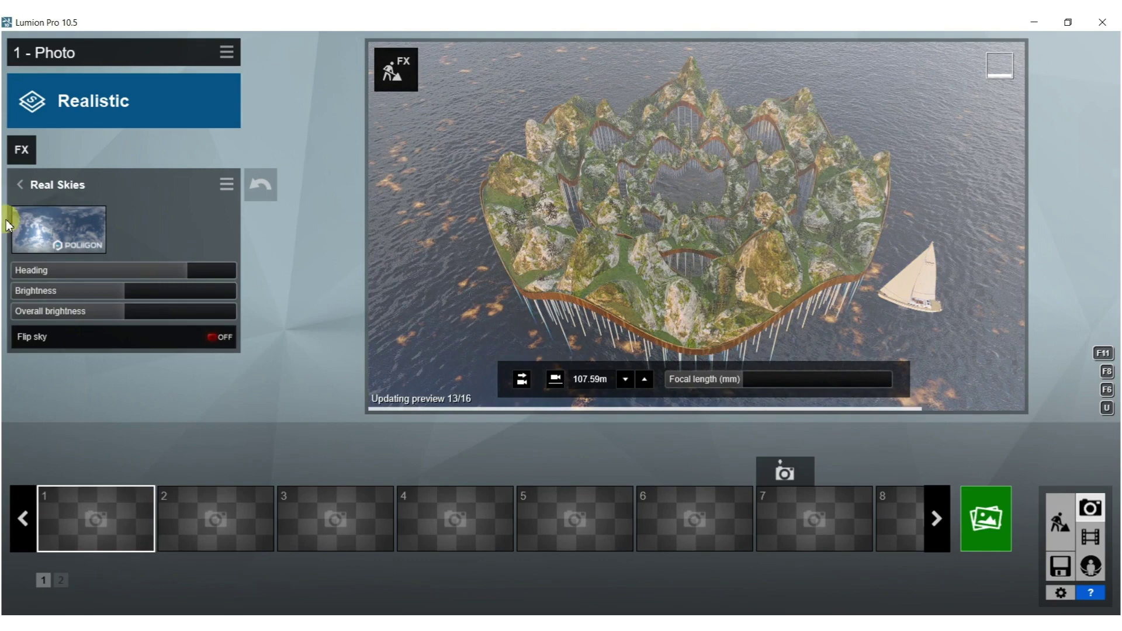
{"action": "left_click", "coordinate": [20, 185]}
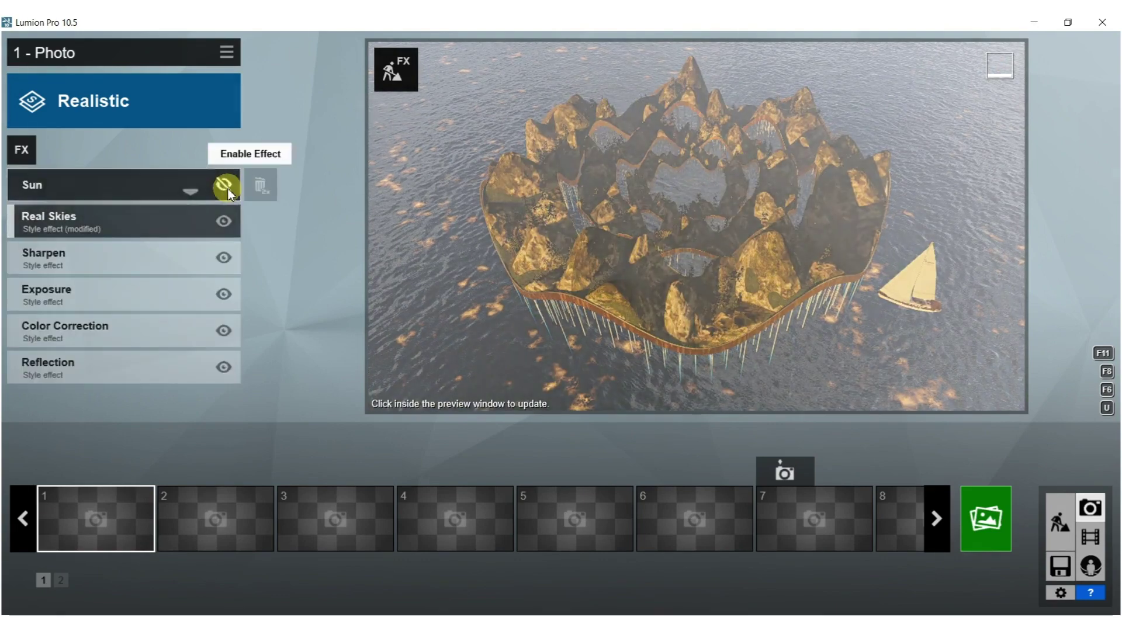
{"action": "left_click", "coordinate": [224, 186]}
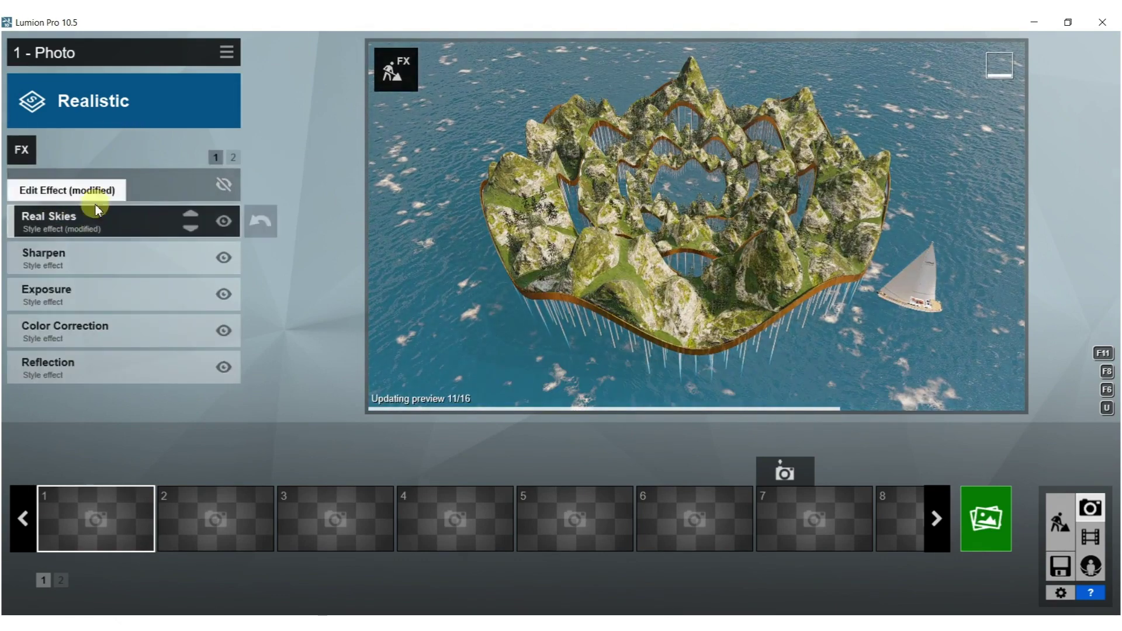
- Change the Real Skies image to Sunset 3 and refresh the photo preview
{"action": "left_click", "coordinate": [86, 226]}
{"action": "left_click", "coordinate": [85, 219]}
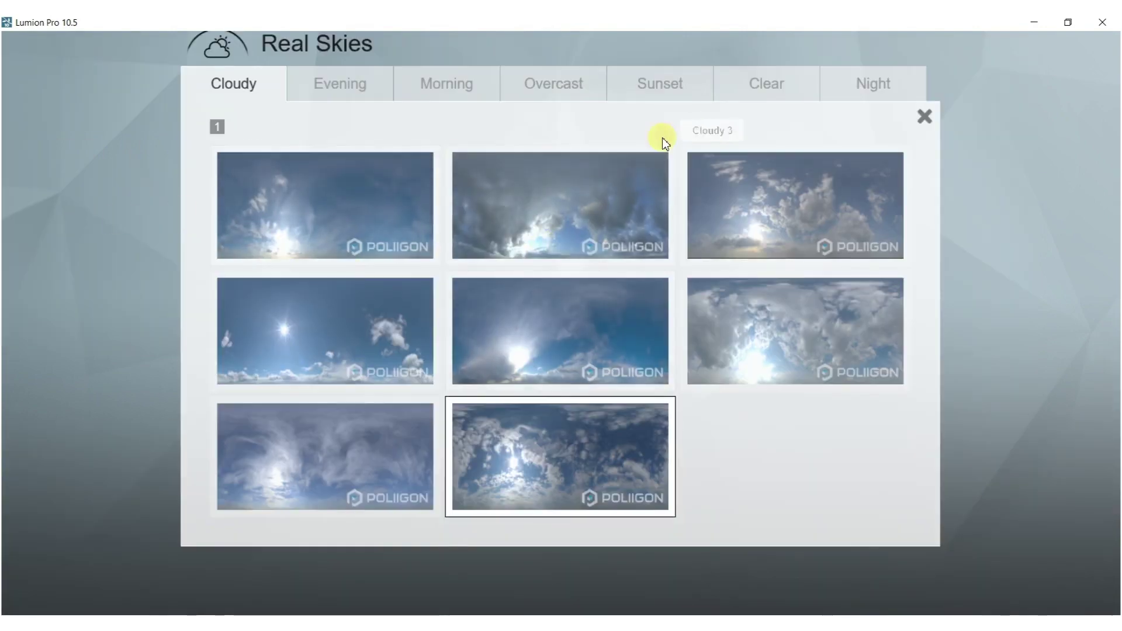
{"action": "left_click", "coordinate": [520, 79]}
{"action": "left_click", "coordinate": [676, 91]}
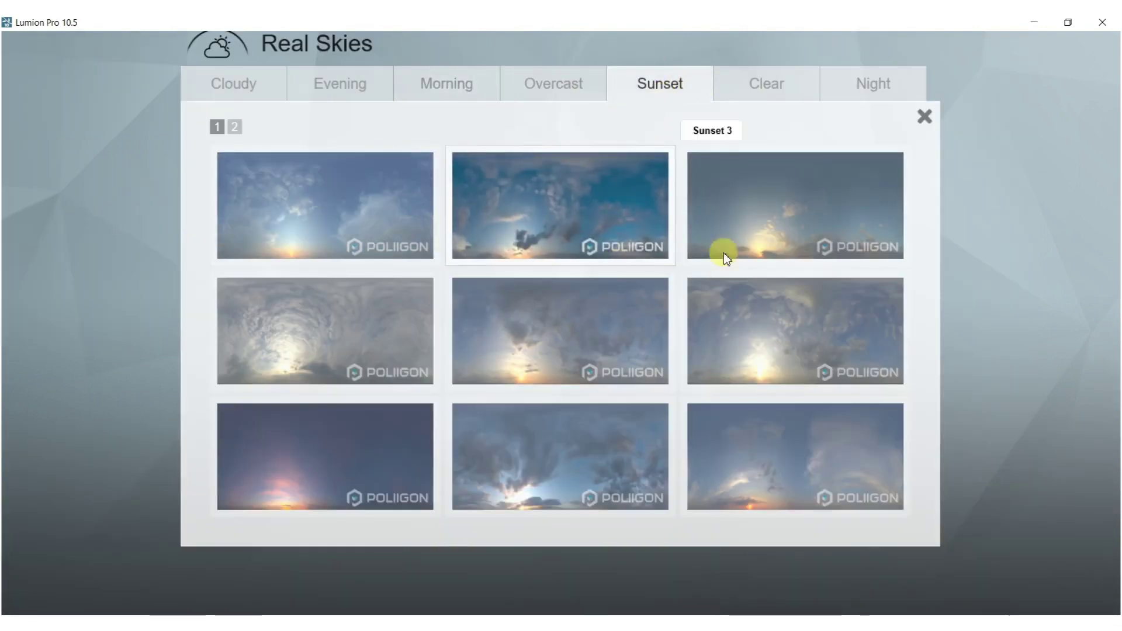
{"action": "left_click", "coordinate": [745, 238]}
{"action": "left_click", "coordinate": [714, 226]}
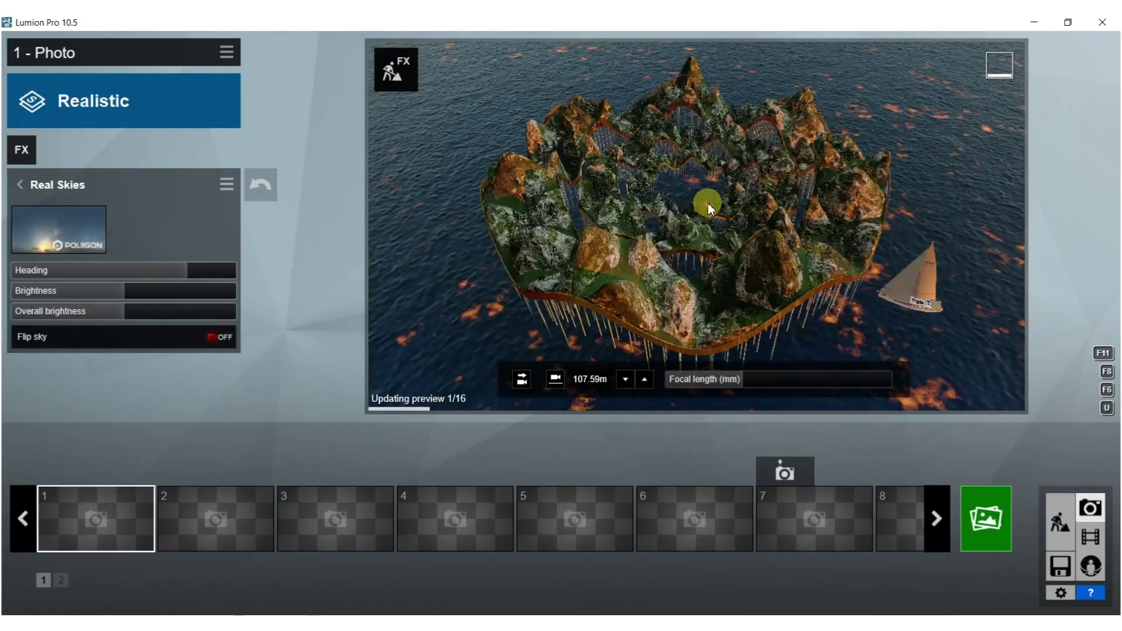
- Try low and high sky headings for the sunset sky, refreshing the preview to compare the light on the island
{"action": "left_click_drag", "start_coordinate": [185, 268], "coordinate": [23, 270]}
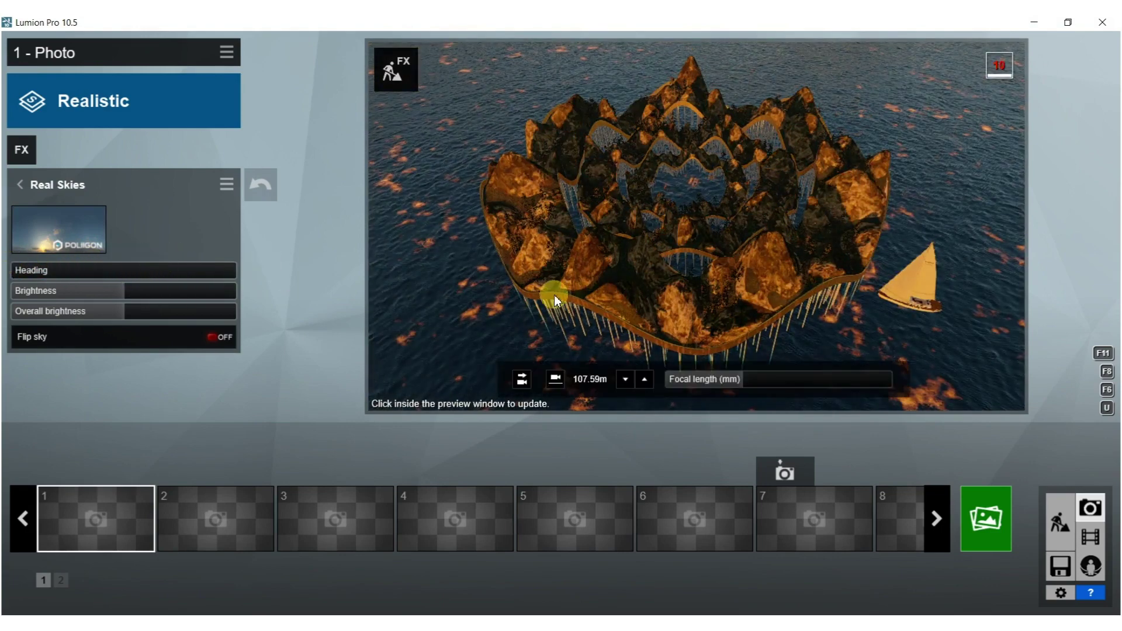
{"action": "left_click", "coordinate": [554, 294]}
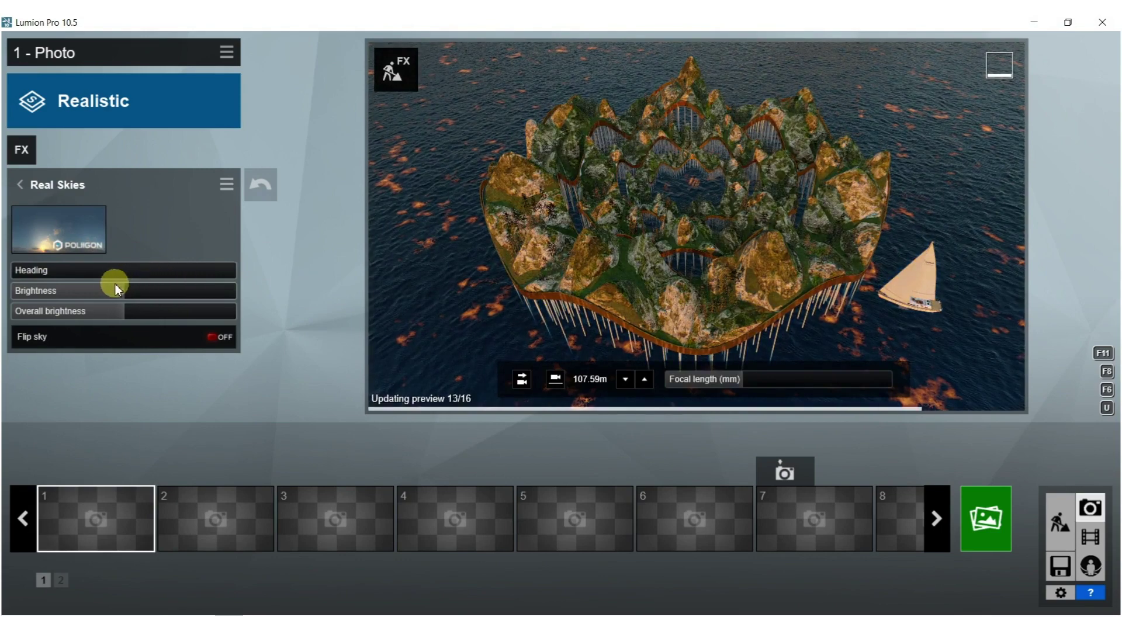
{"action": "mouse_move", "coordinate": [51, 276]}
{"action": "left_click_drag", "start_coordinate": [23, 270], "coordinate": [297, 277]}
{"action": "left_click_drag", "start_coordinate": [208, 264], "coordinate": [207, 264]}
{"action": "left_click", "coordinate": [524, 212]}
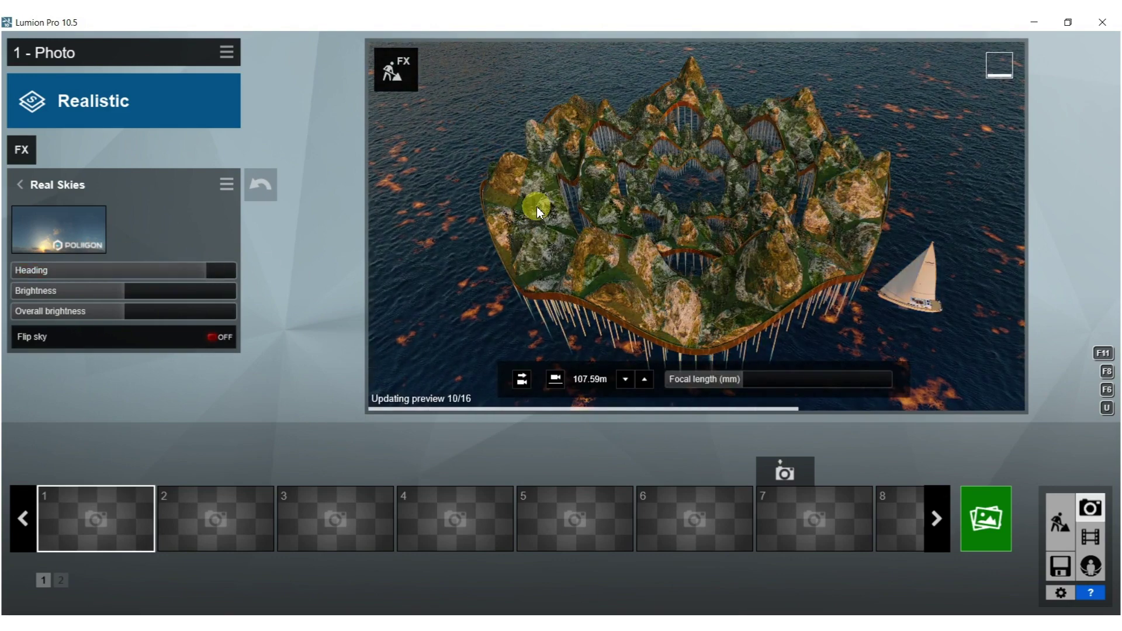
{"action": "mouse_move", "coordinate": [614, 186]}
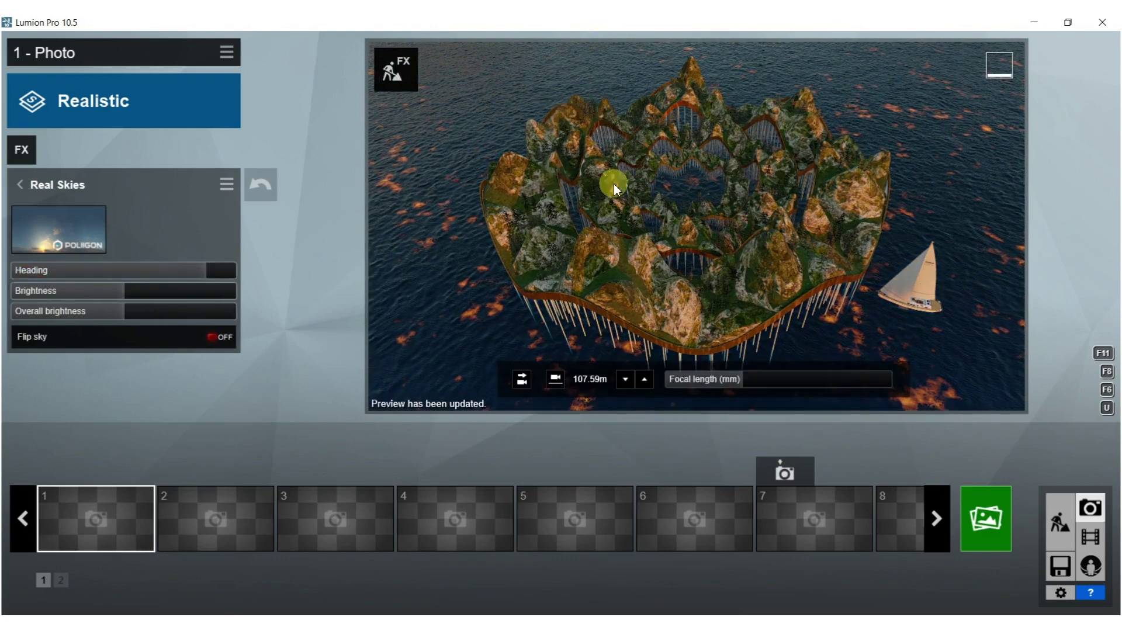
- Replace the sky with the grey swirling-cloud image from the Sunset category and refresh the photo preview
{"action": "left_click", "coordinate": [30, 201]}
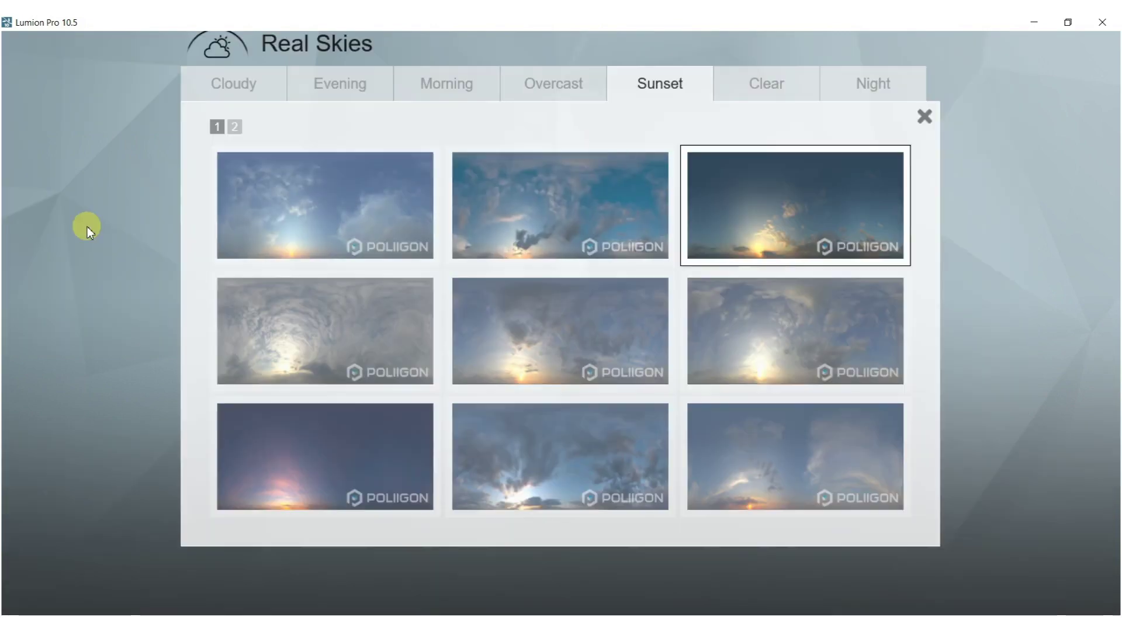
{"action": "left_click", "coordinate": [319, 345]}
{"action": "left_click", "coordinate": [964, 261]}
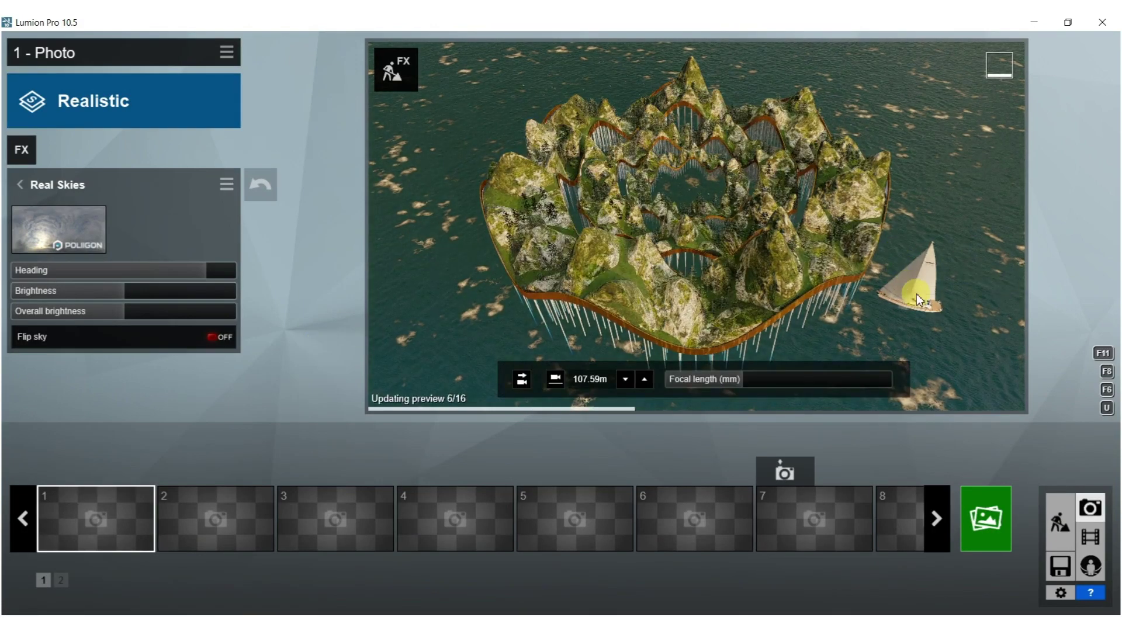
- In the Sun effect, try a high sun, bring the sun height back down, set the sun heading to 85.3°, and refresh the preview
{"action": "left_click", "coordinate": [20, 184]}
{"action": "left_click", "coordinate": [86, 182]}
{"action": "left_click_drag", "start_coordinate": [121, 210], "coordinate": [204, 210]}
{"action": "left_click", "coordinate": [539, 257]}
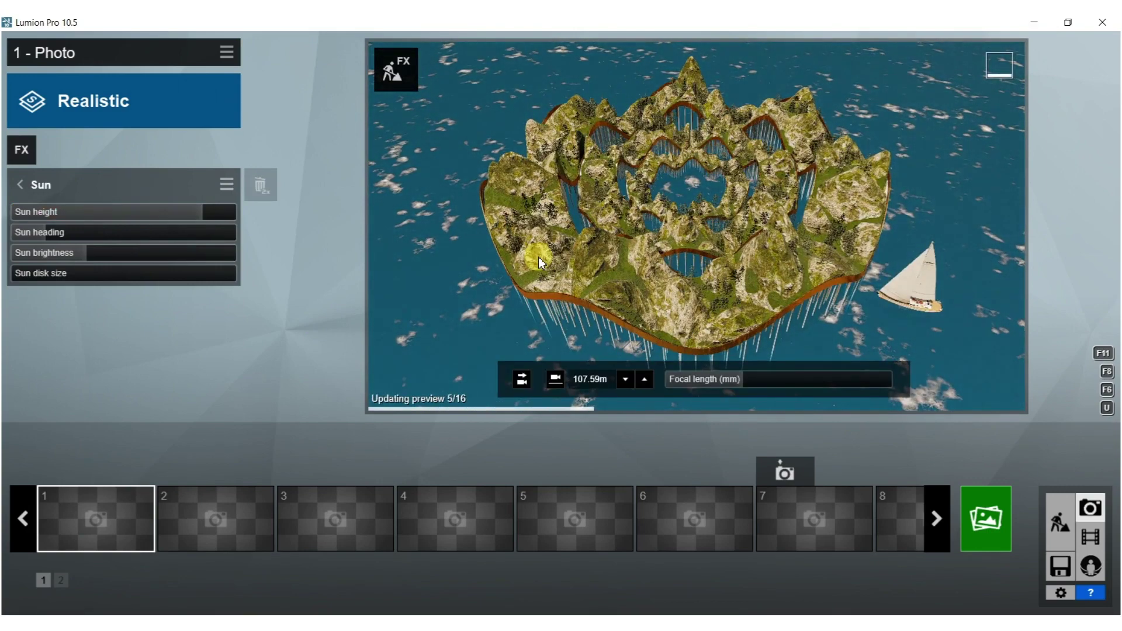
{"action": "left_click_drag", "start_coordinate": [135, 208], "coordinate": [104, 211]}
{"action": "mouse_move", "coordinate": [48, 235]}
{"action": "left_mouse_down"}
{"action": "mouse_move", "coordinate": [125, 229]}
{"action": "mouse_move", "coordinate": [33, 233]}
{"action": "mouse_move", "coordinate": [180, 226]}
{"action": "left_mouse_up"}
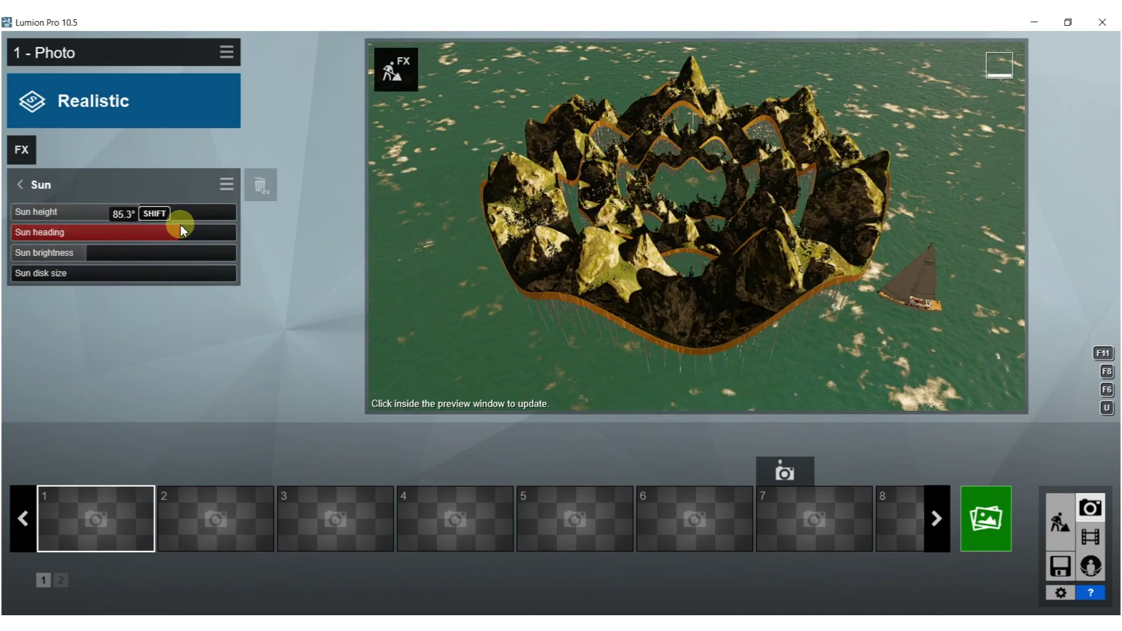
{"action": "left_click", "coordinate": [696, 145]}
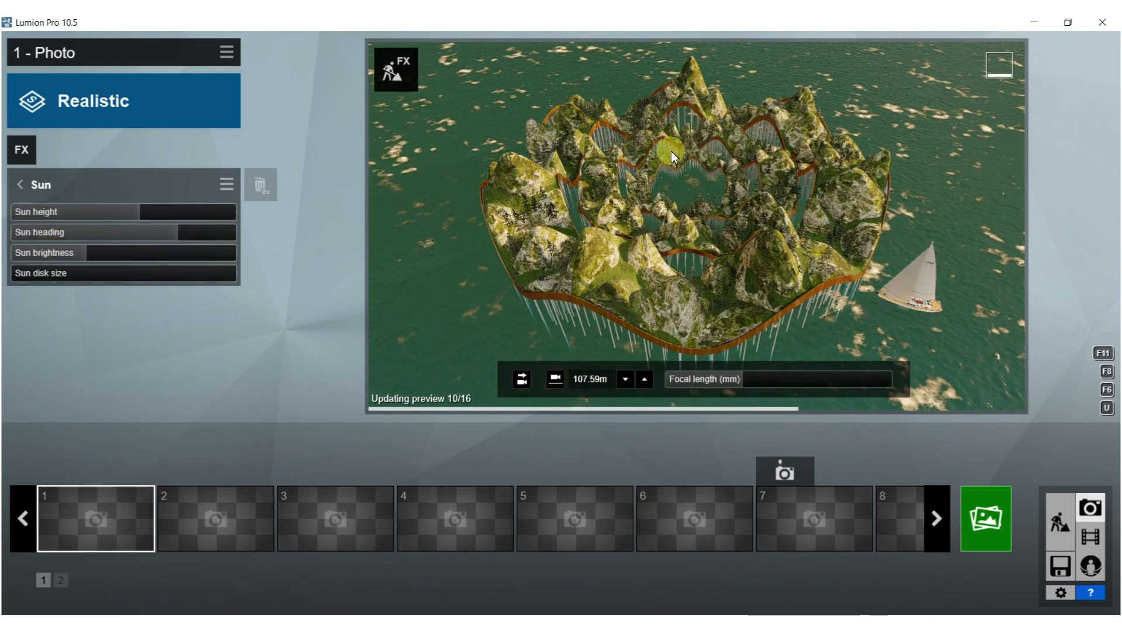
- Turn the camera slightly, reduce the sun height a little more for warmer light, and refresh the preview
{"action": "left_click", "coordinate": [707, 205]}
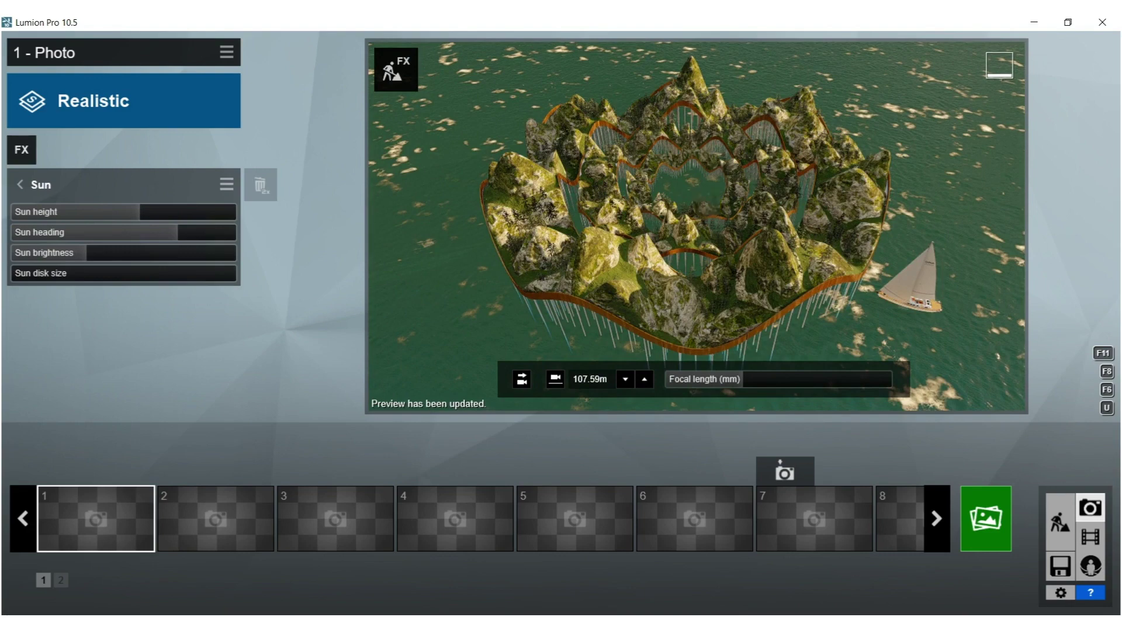
{"action": "right_click_drag", "start_coordinate": [707, 205], "coordinate": [693, 205]}
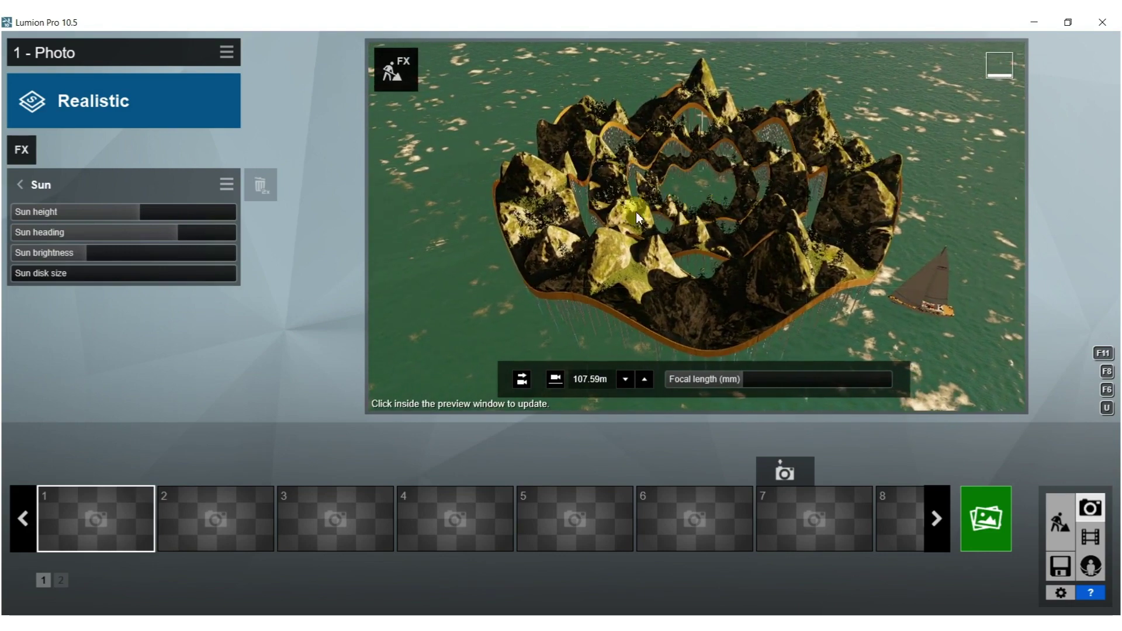
{"action": "left_click_drag", "start_coordinate": [137, 211], "coordinate": [134, 212]}
{"action": "left_click", "coordinate": [420, 215]}
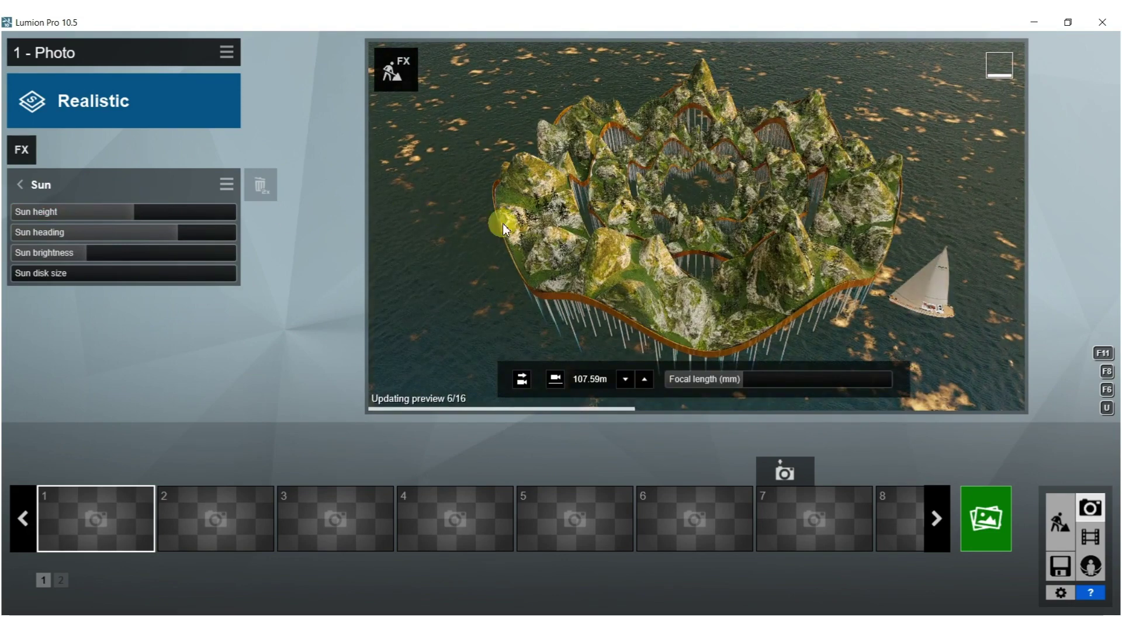
- Return to the effects list, disable the modified Real Skies effect, and refresh the photo preview
{"action": "left_click", "coordinate": [20, 184]}
{"action": "left_click", "coordinate": [223, 223]}
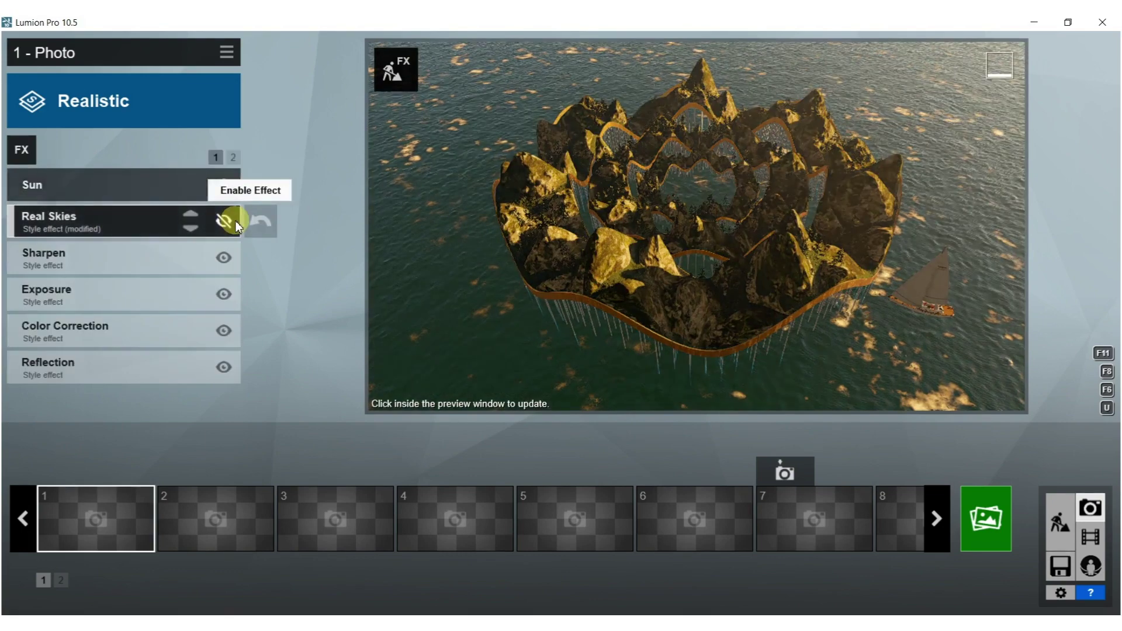
{"action": "left_click", "coordinate": [531, 196]}
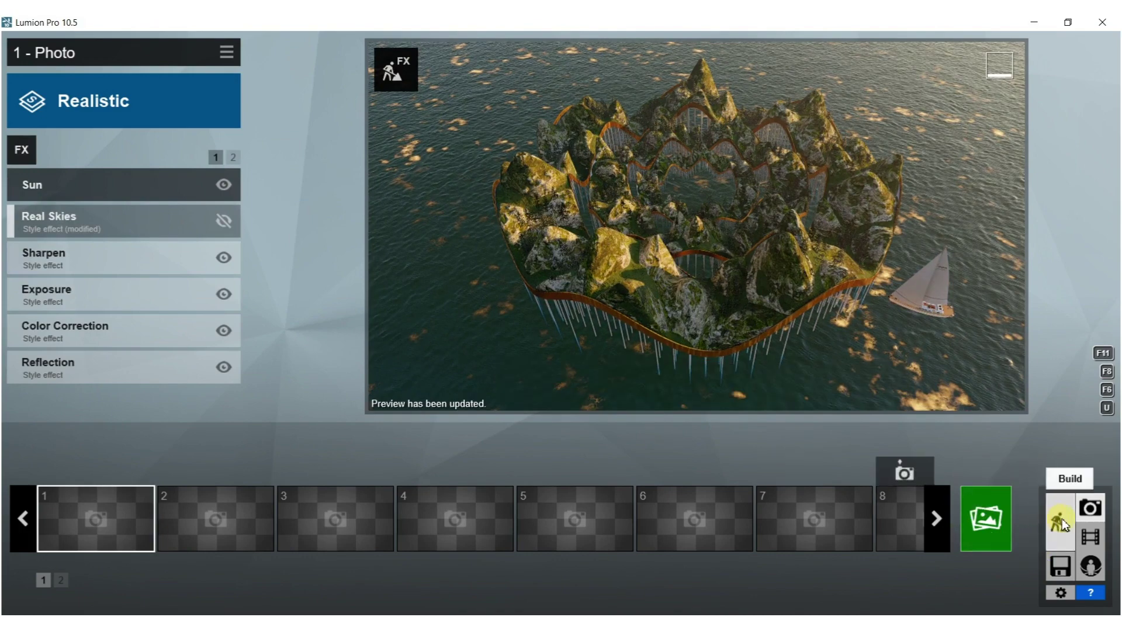
- Render the current shot at Desktop 1920x1080 and save it as JPG file 81 in the BOOK folder
{"action": "left_click", "coordinate": [979, 515]}
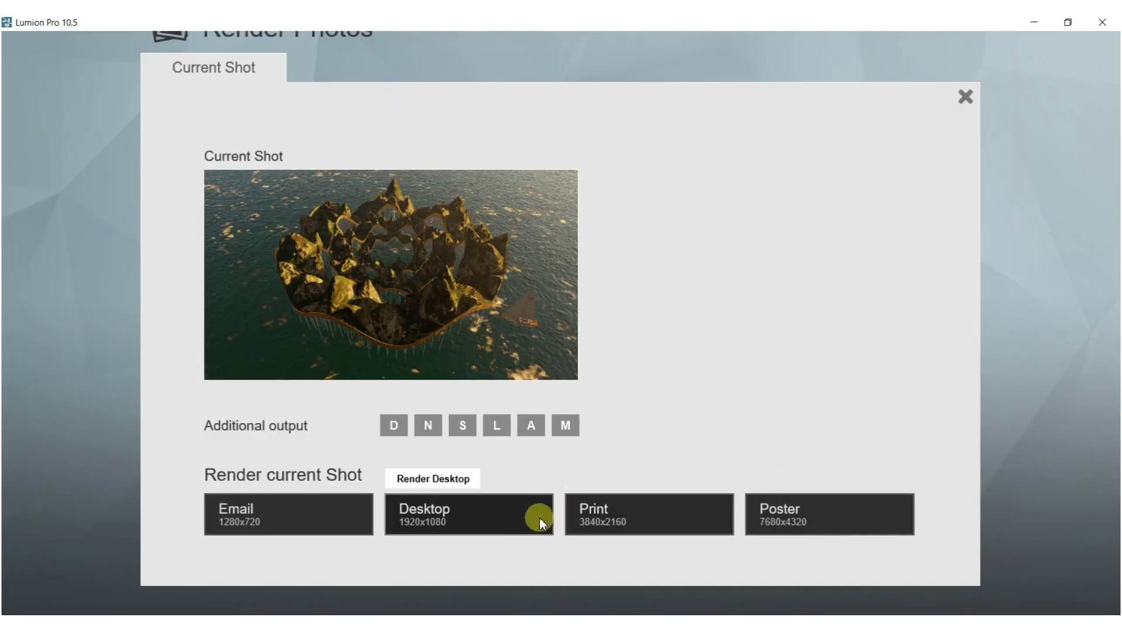
{"action": "left_click", "coordinate": [467, 519]}
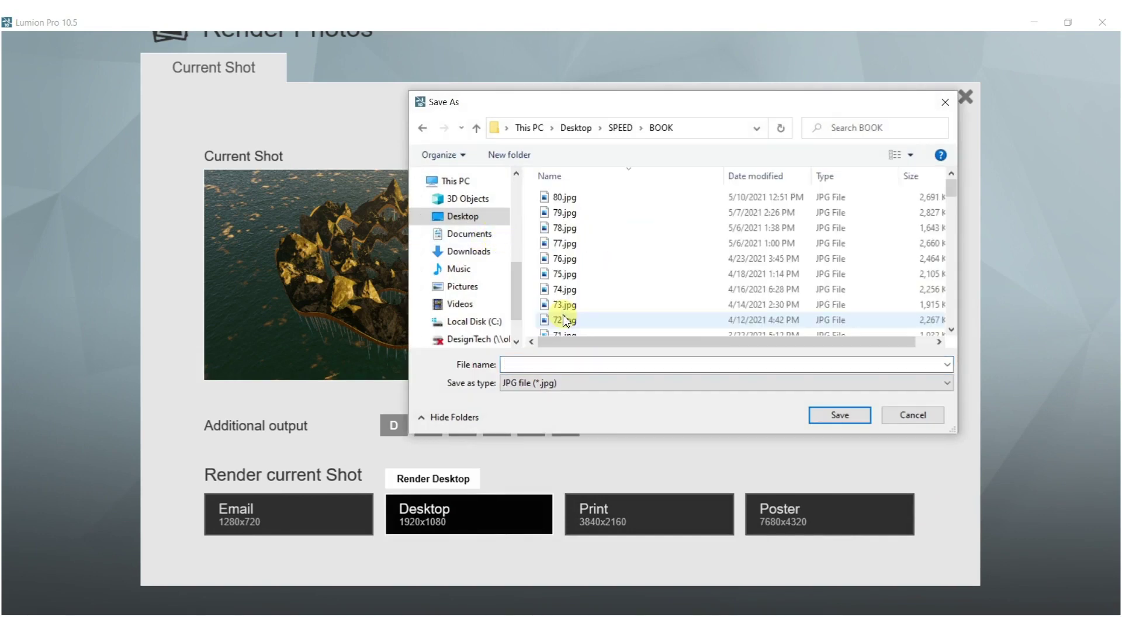
{"action": "left_click", "coordinate": [568, 362]}
{"action": "type", "text": "8"}
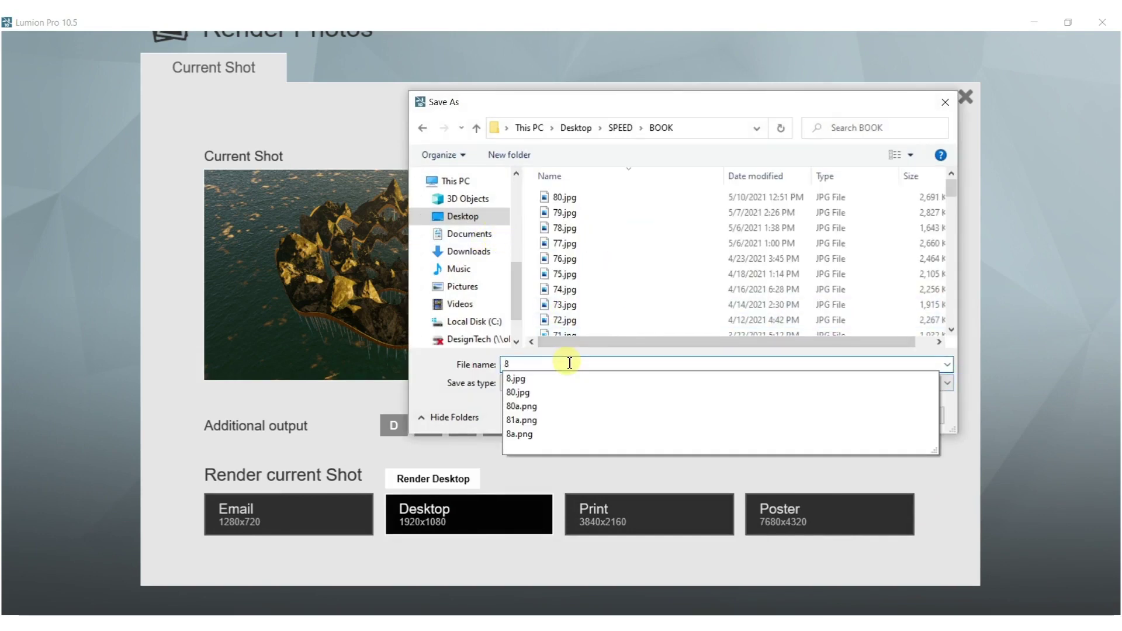
{"action": "type", "text": "1"}
{"action": "left_click", "coordinate": [565, 417]}
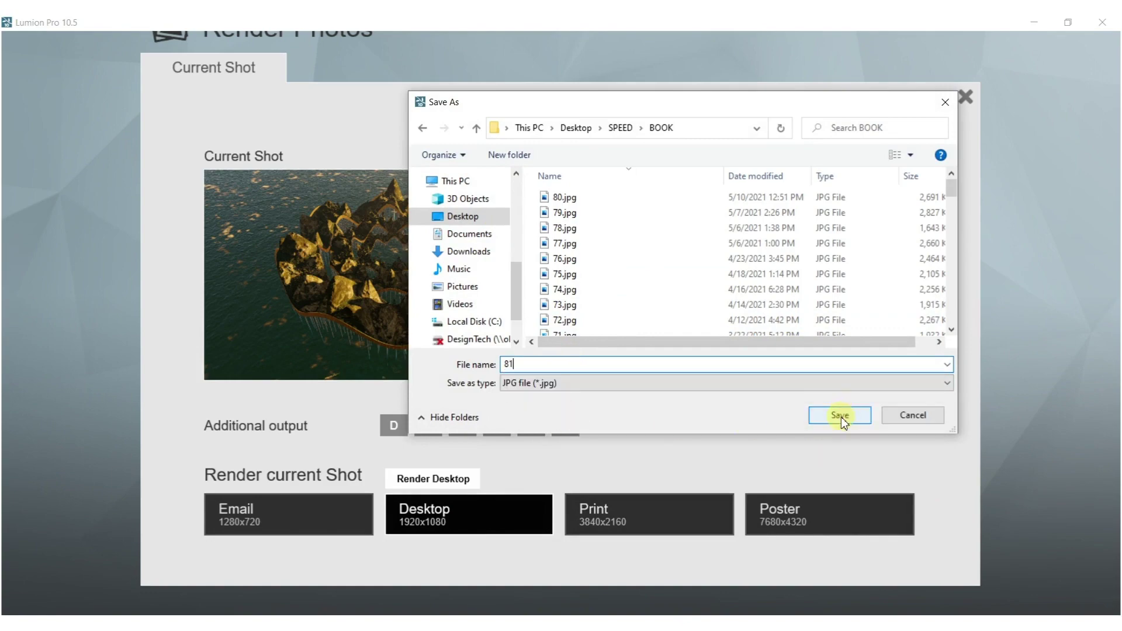
{"action": "left_click", "coordinate": [840, 416]}
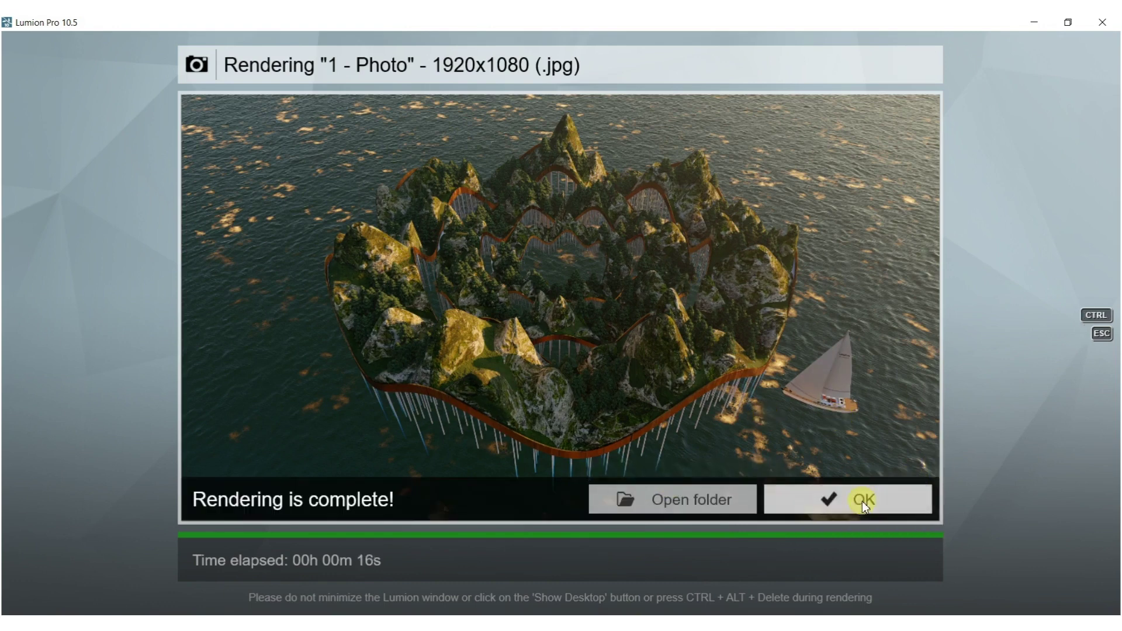
- Close the finished render, add the Precipitation weather effect to the photo, and refresh the preview
{"action": "left_click", "coordinate": [854, 502]}
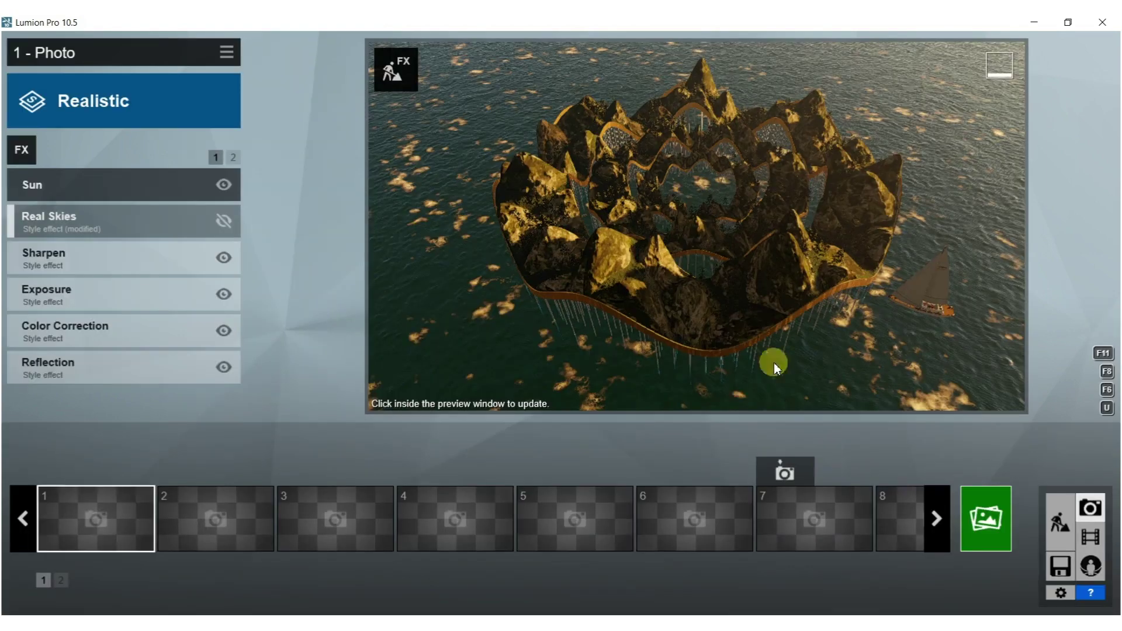
{"action": "left_click", "coordinate": [24, 144]}
{"action": "left_click", "coordinate": [271, 165]}
{"action": "left_click", "coordinate": [742, 159]}
{"action": "left_click", "coordinate": [679, 213]}
{"action": "left_click", "coordinate": [684, 196]}
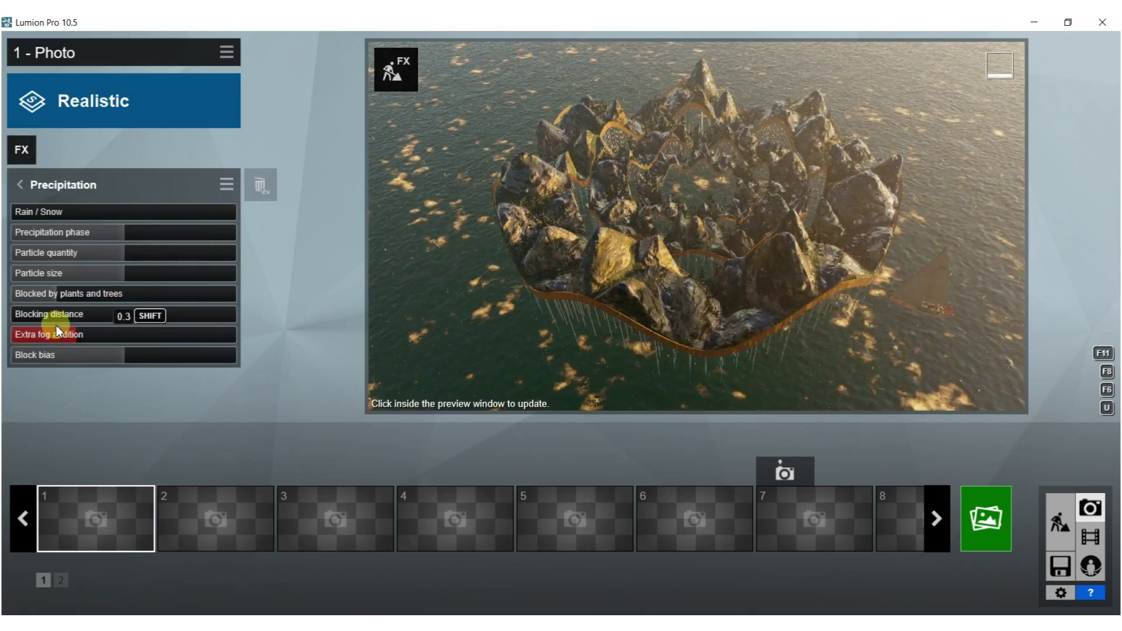
{"action": "left_click", "coordinate": [583, 231]}
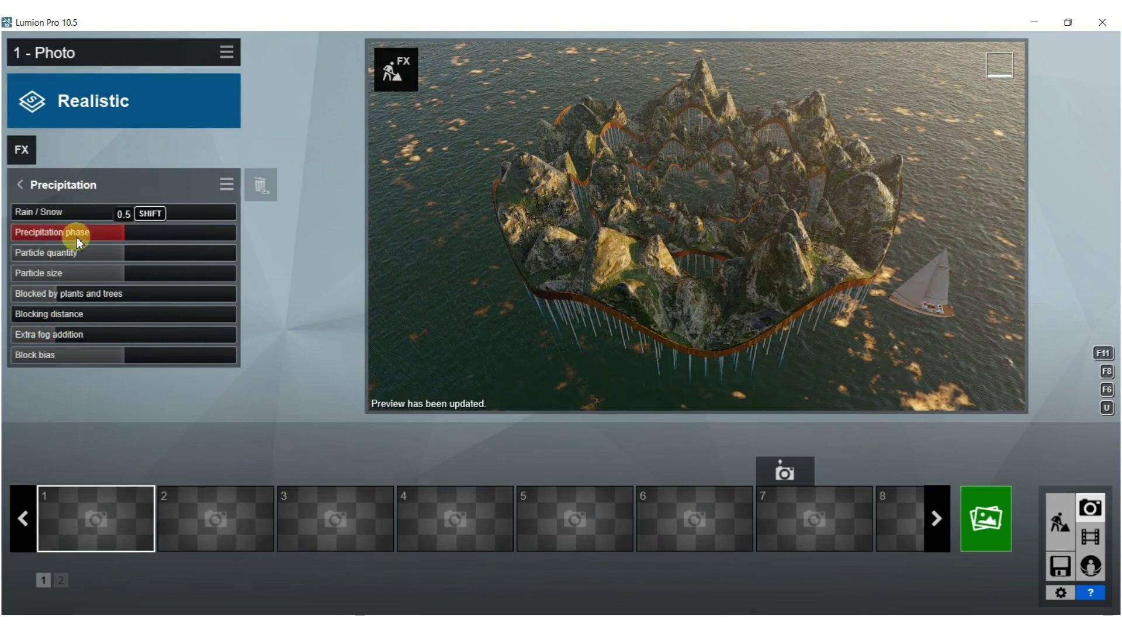
- In the Sun effect, set the sun heading to about -118°, raise the sun height slightly, and refresh the preview
{"action": "left_click", "coordinate": [21, 191]}
{"action": "left_click", "coordinate": [32, 221]}
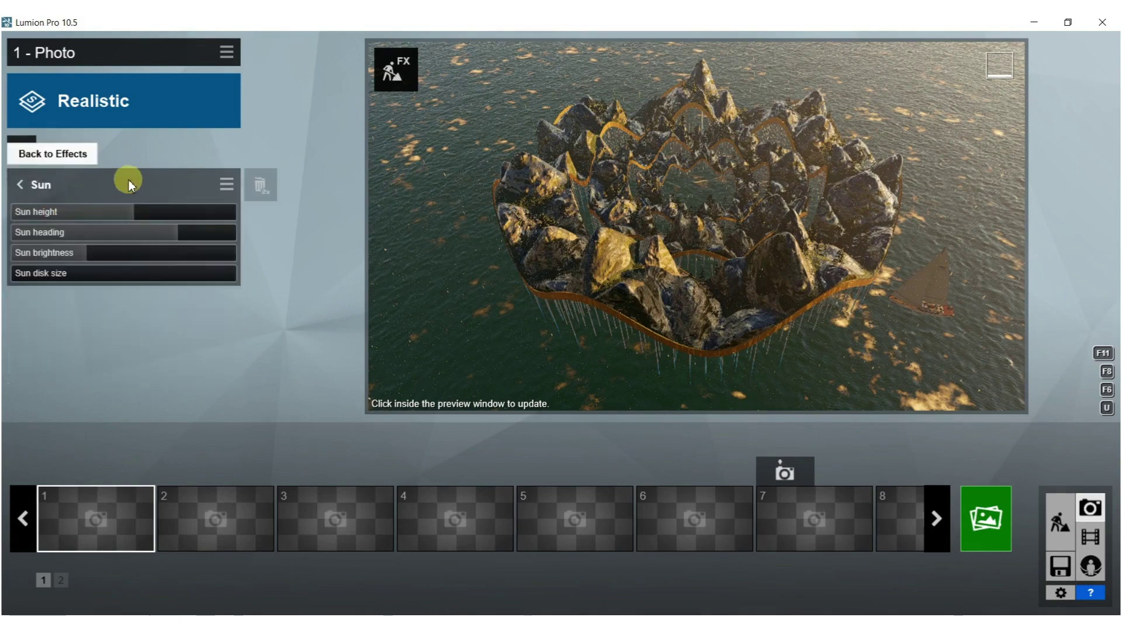
{"action": "left_click_drag", "start_coordinate": [132, 206], "coordinate": [76, 234]}
{"action": "left_click", "coordinate": [497, 230]}
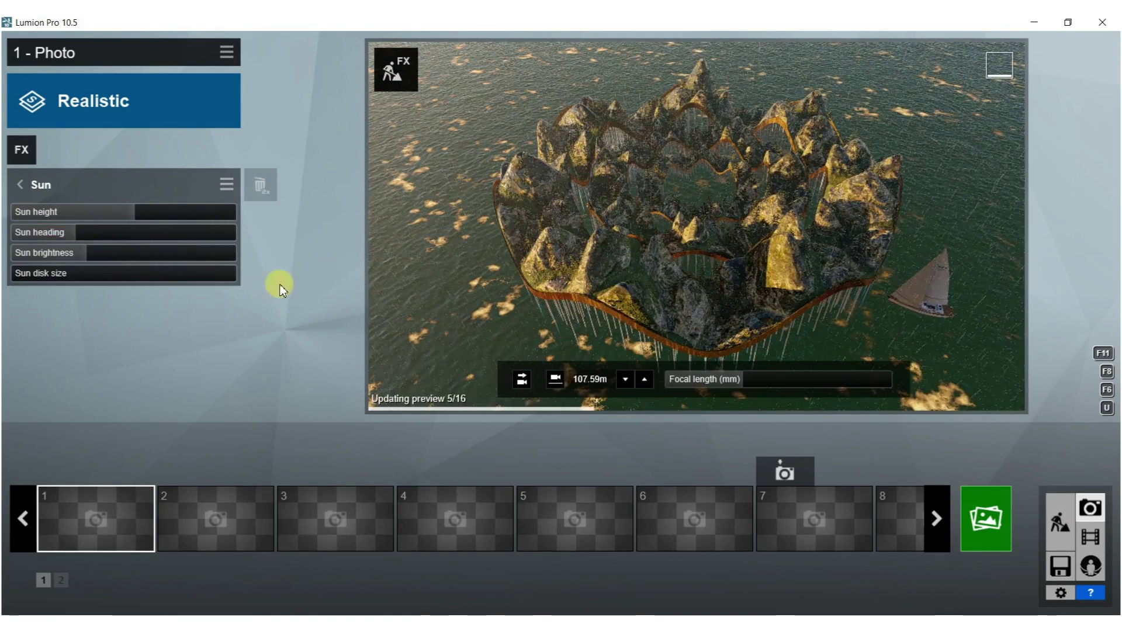
{"action": "left_click_drag", "start_coordinate": [81, 232], "coordinate": [52, 231]}
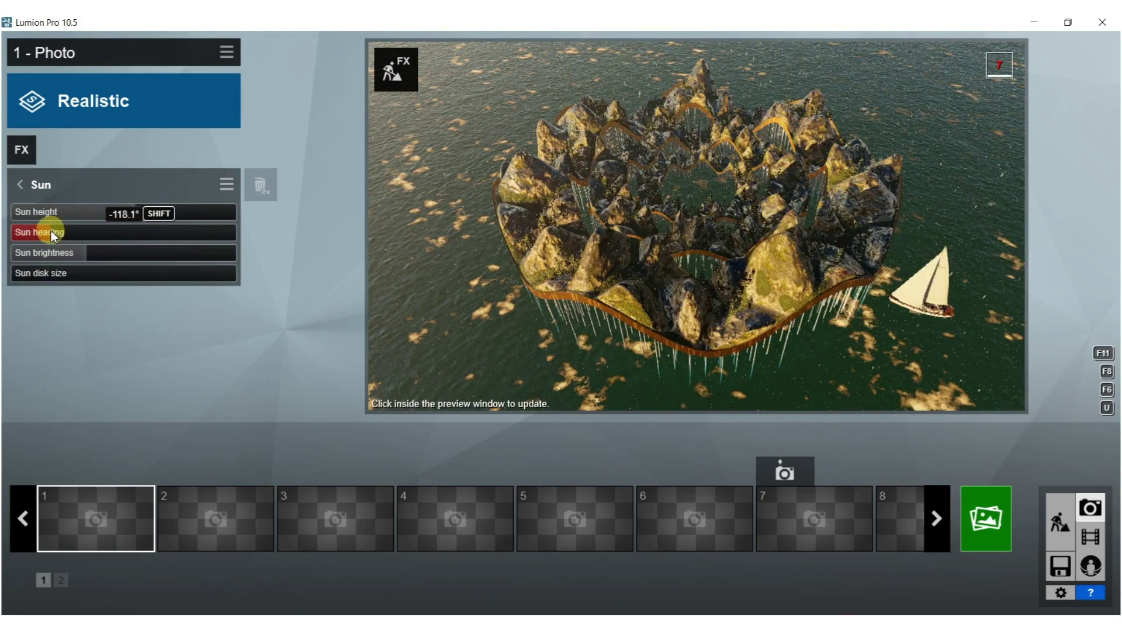
{"action": "left_click", "coordinate": [481, 219]}
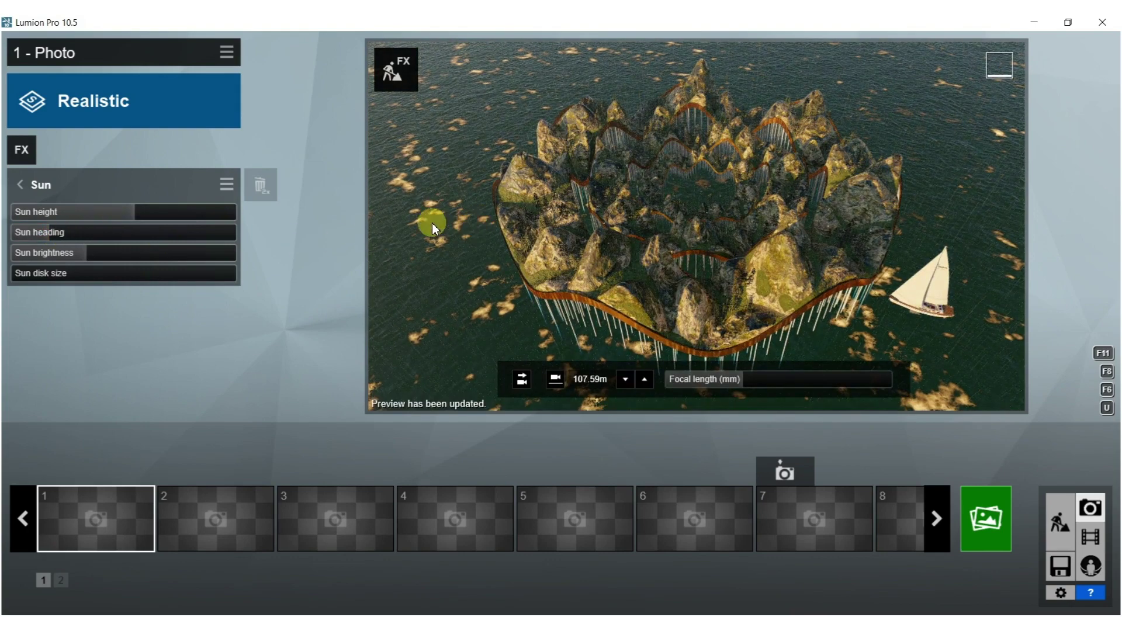
{"action": "left_click_drag", "start_coordinate": [142, 216], "coordinate": [213, 208]}
{"action": "left_click", "coordinate": [422, 165]}
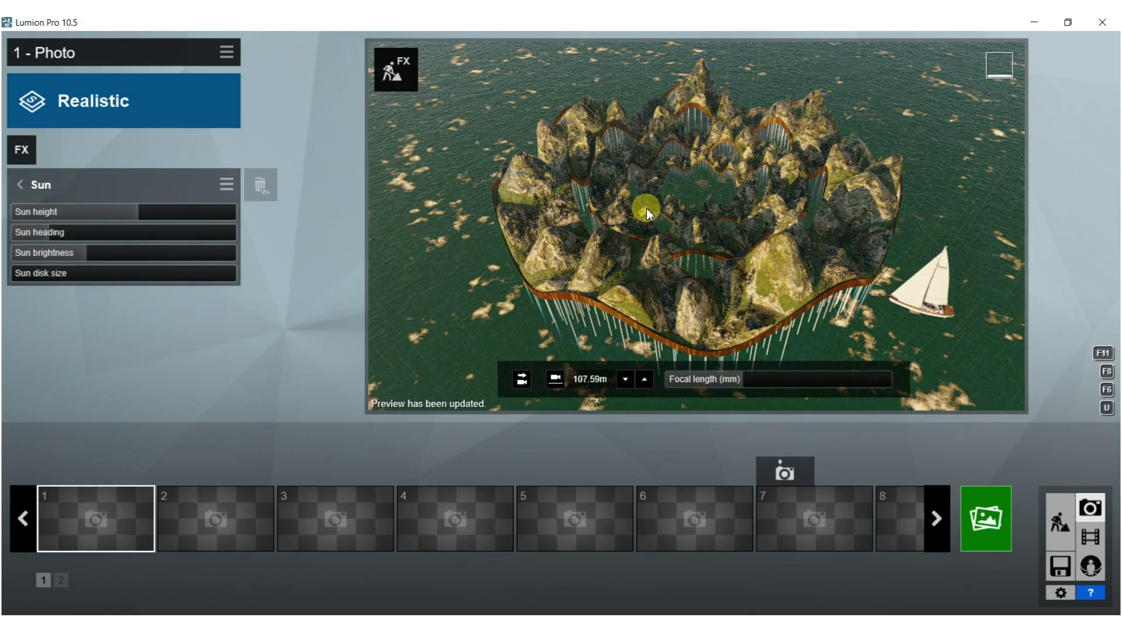
- Tilt the camera toward the horizon and try adding the 2-Point Perspective camera effect
{"action": "right_click_drag", "start_coordinate": [650, 187], "coordinate": [650, 122]}
{"action": "right_click_drag", "start_coordinate": [696, 225], "coordinate": [724, 156]}
{"action": "scroll", "coordinate": [728, 111], "scroll_direction": "down", "scroll_amount": 5}
{"action": "mouse_move", "coordinate": [731, 64]}
{"action": "right_mouse_down"}
{"action": "mouse_move", "coordinate": [731, 45]}
{"action": "mouse_move", "coordinate": [730, 80]}
{"action": "right_mouse_up"}
{"action": "scroll", "coordinate": [731, 79], "scroll_direction": "up", "scroll_amount": 5}
{"action": "right_click_drag", "start_coordinate": [774, 166], "coordinate": [746, 185]}
{"action": "left_click", "coordinate": [21, 185]}
{"action": "left_click", "coordinate": [19, 149]}
{"action": "left_click", "coordinate": [324, 240]}
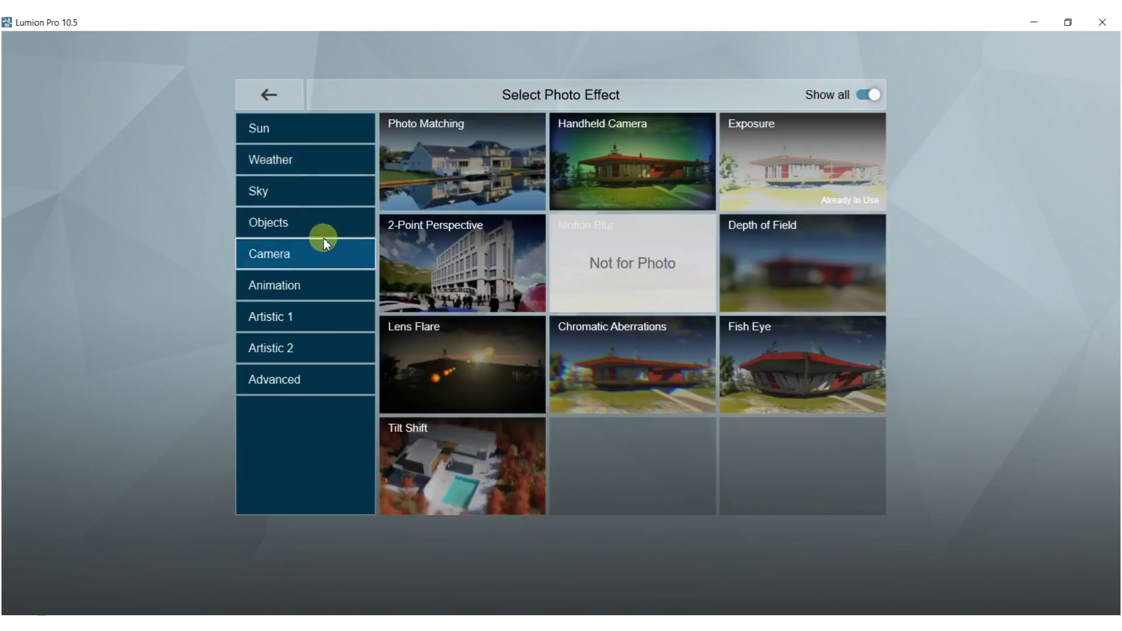
{"action": "left_click", "coordinate": [444, 255]}
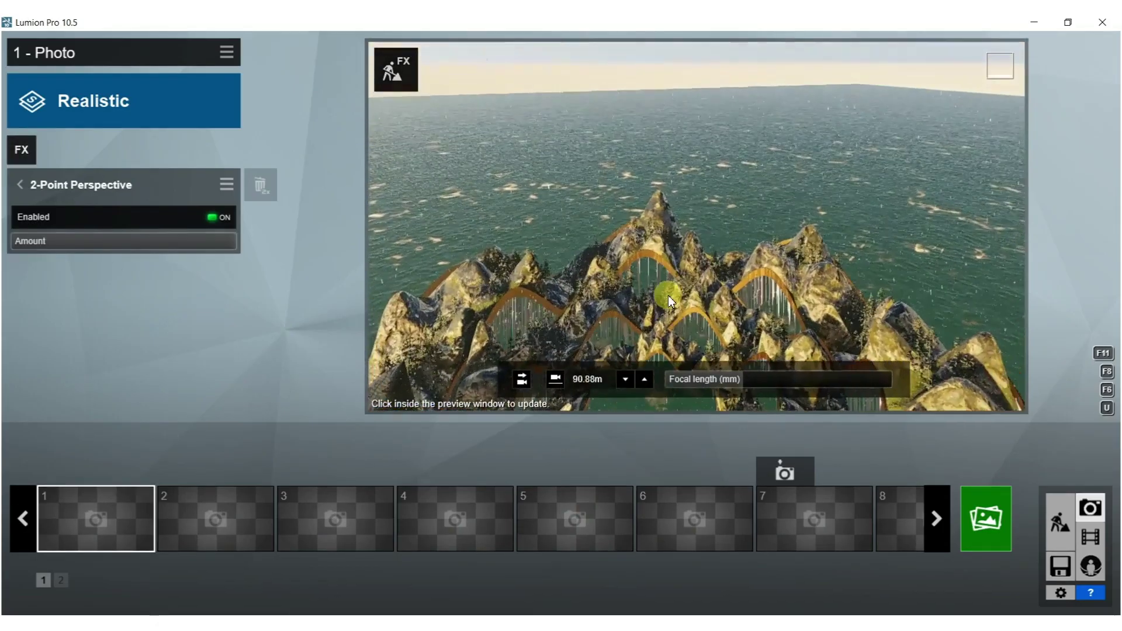
- Reframe the island and boat from higher up with 2-Point Perspective, refresh the preview, and delete the effect
{"action": "key", "text": "s"}
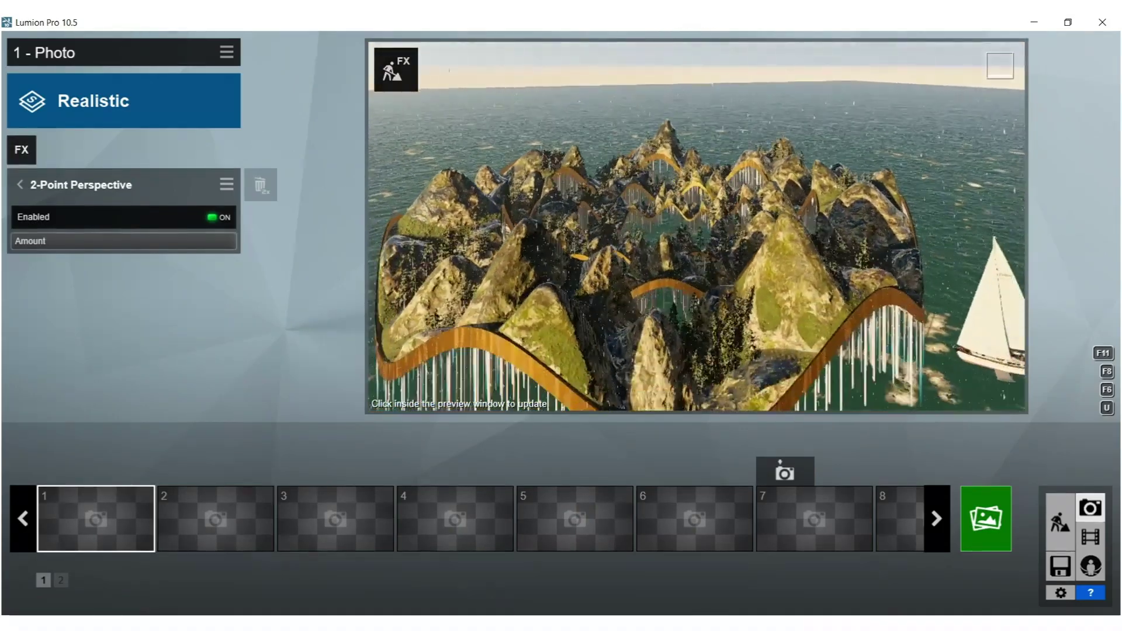
{"action": "mouse_move", "coordinate": [585, 245]}
{"action": "right_mouse_down"}
{"action": "mouse_move", "coordinate": [590, 351]}
{"action": "mouse_move", "coordinate": [619, 93]}
{"action": "mouse_move", "coordinate": [637, 50]}
{"action": "right_mouse_up"}
{"action": "key", "text": "s"}
{"action": "key", "text": "w"}
{"action": "left_click", "coordinate": [643, 69]}
{"action": "left_click", "coordinate": [668, 169]}
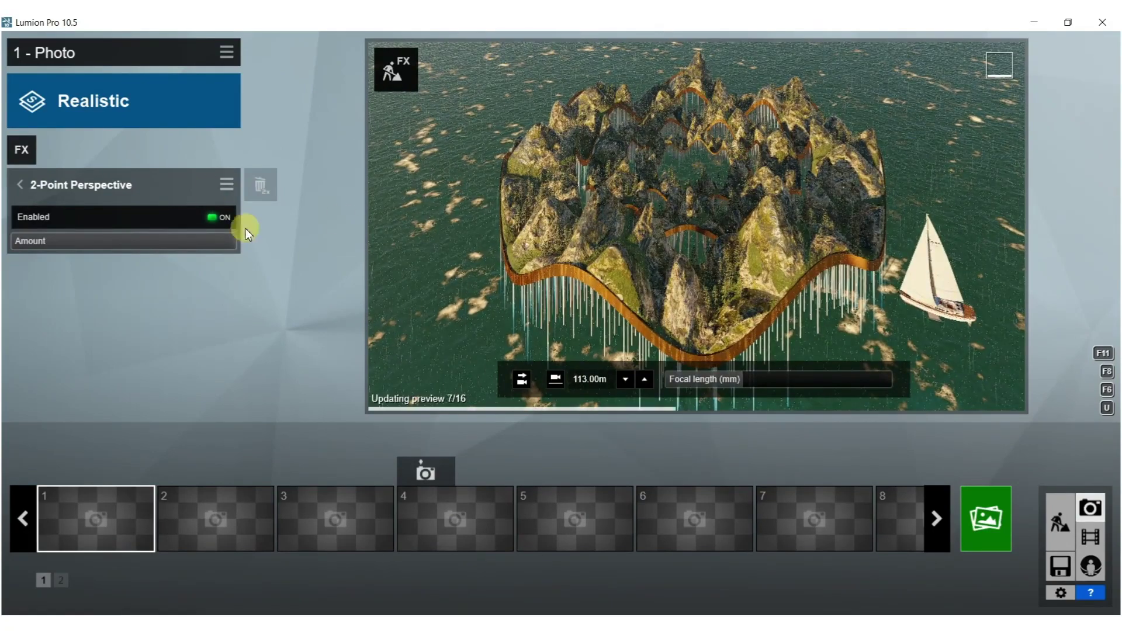
{"action": "left_click", "coordinate": [259, 185]}
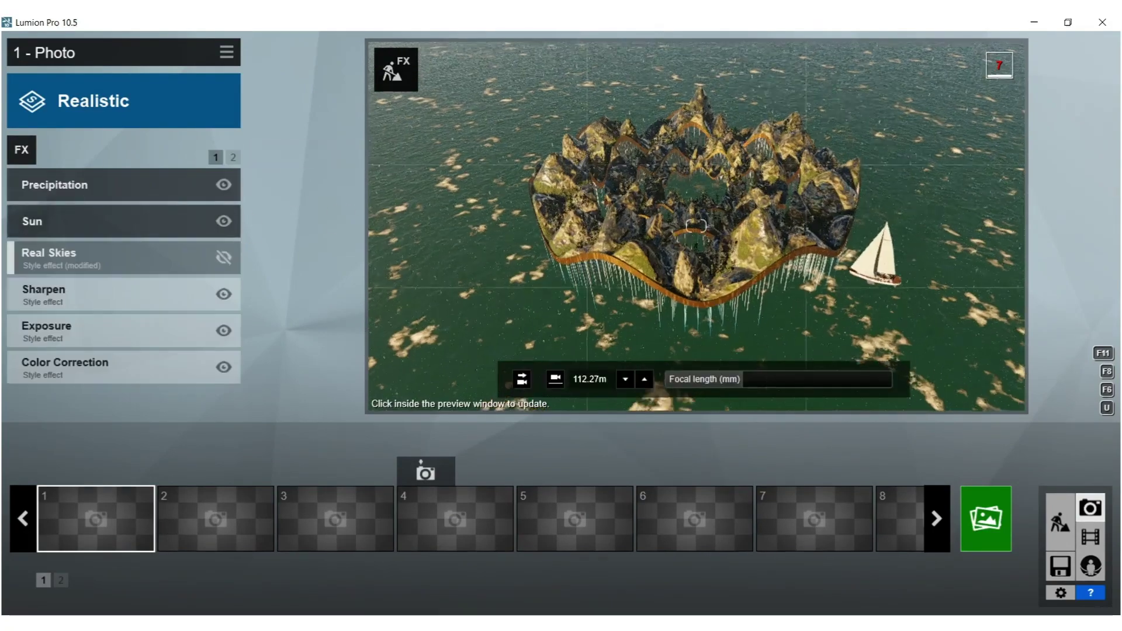
- Frame the whole island and sailing boat more closely, refresh the preview, and store the view as photo 1
{"action": "left_click", "coordinate": [724, 230]}
{"action": "scroll", "coordinate": [726, 228], "scroll_direction": "up", "scroll_amount": 5}
{"action": "scroll", "coordinate": [747, 263], "scroll_direction": "down", "scroll_amount": 4}
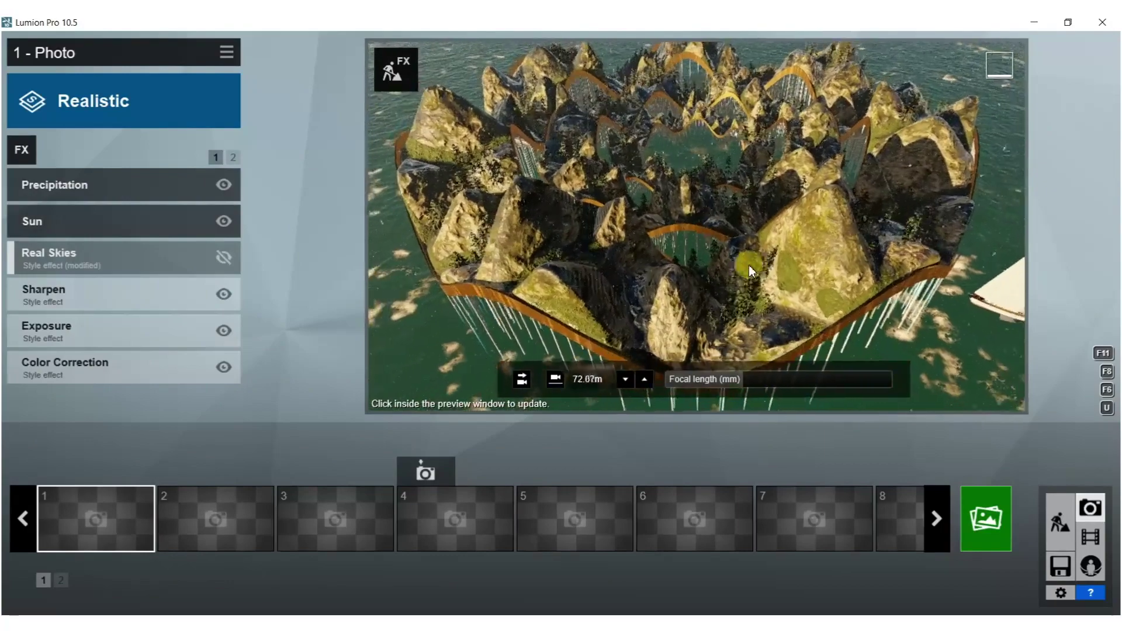
{"action": "scroll", "coordinate": [772, 279], "scroll_direction": "up", "scroll_amount": 1}
{"action": "mouse_move", "coordinate": [772, 279]}
{"action": "right_mouse_down"}
{"action": "mouse_move", "coordinate": [770, 253]}
{"action": "mouse_move", "coordinate": [774, 268]}
{"action": "mouse_move", "coordinate": [742, 271]}
{"action": "mouse_move", "coordinate": [772, 265]}
{"action": "right_mouse_up"}
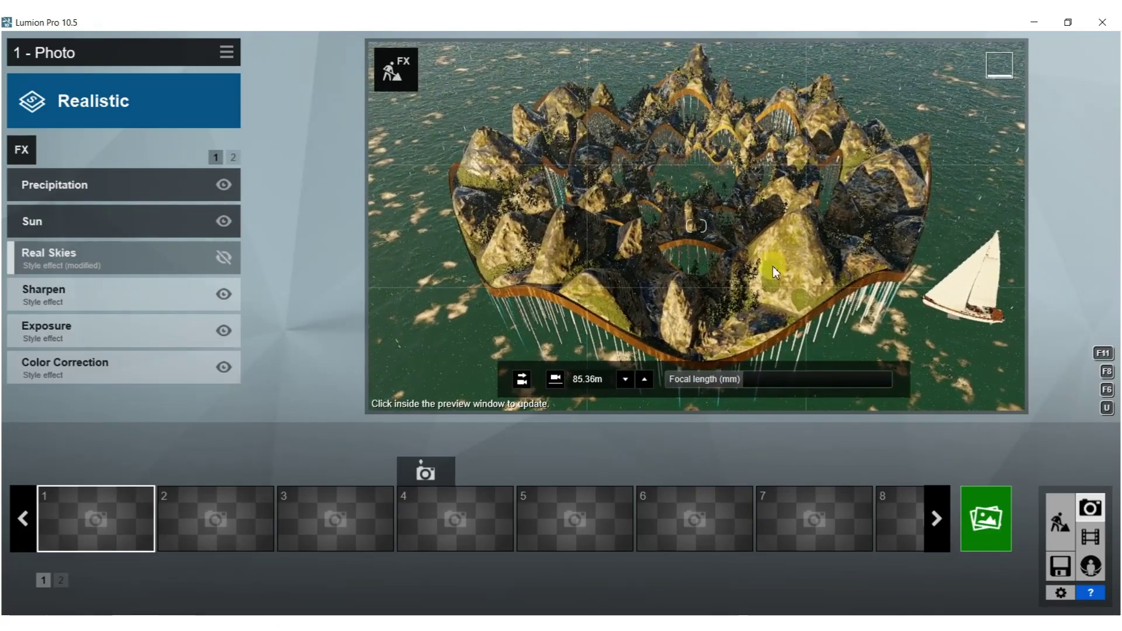
{"action": "left_click", "coordinate": [747, 275]}
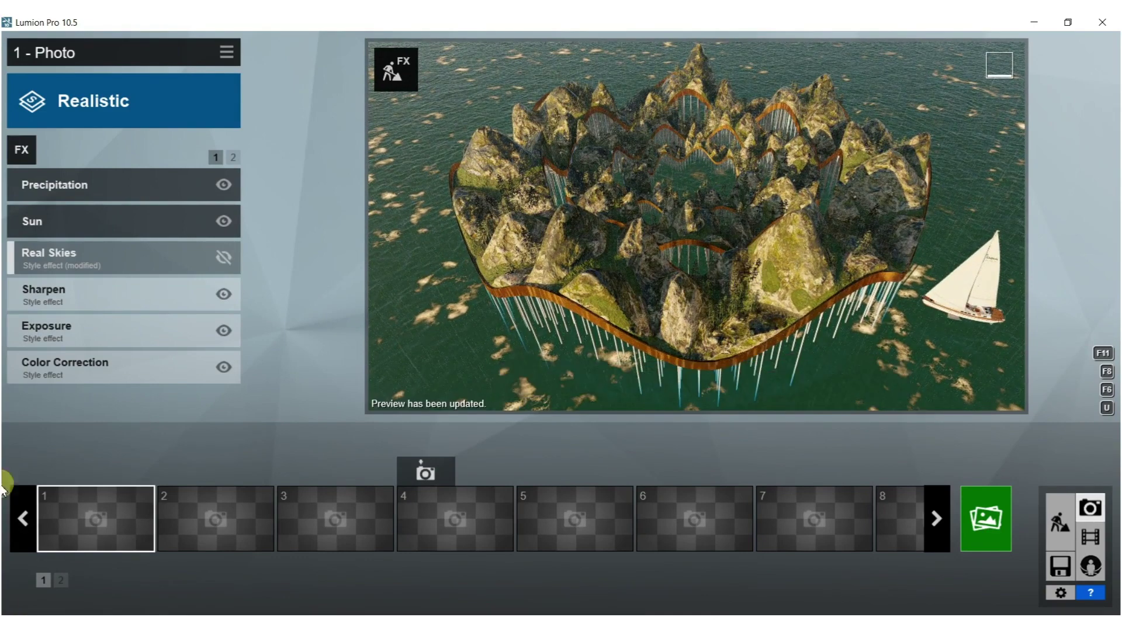
{"action": "left_click", "coordinate": [67, 471]}
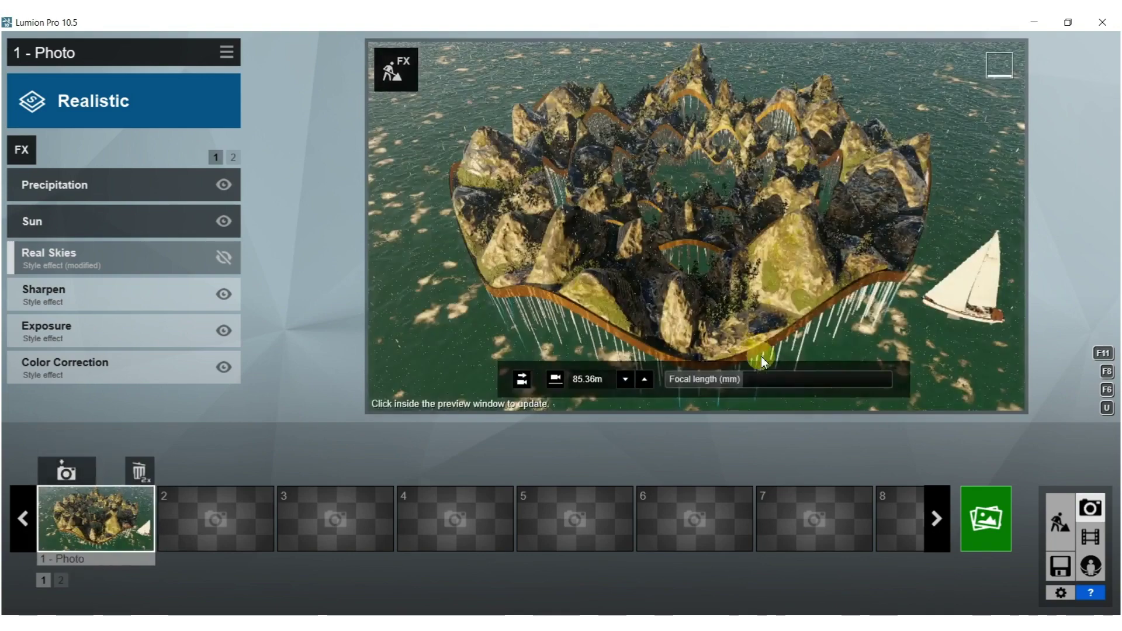
- Shorten the focal length for a wide-angle view and move the camera closer to frame the island with the boat beside it
{"action": "left_click_drag", "start_coordinate": [730, 391], "coordinate": [679, 381]}
{"action": "scroll", "coordinate": [676, 237], "scroll_direction": "up", "scroll_amount": 8}
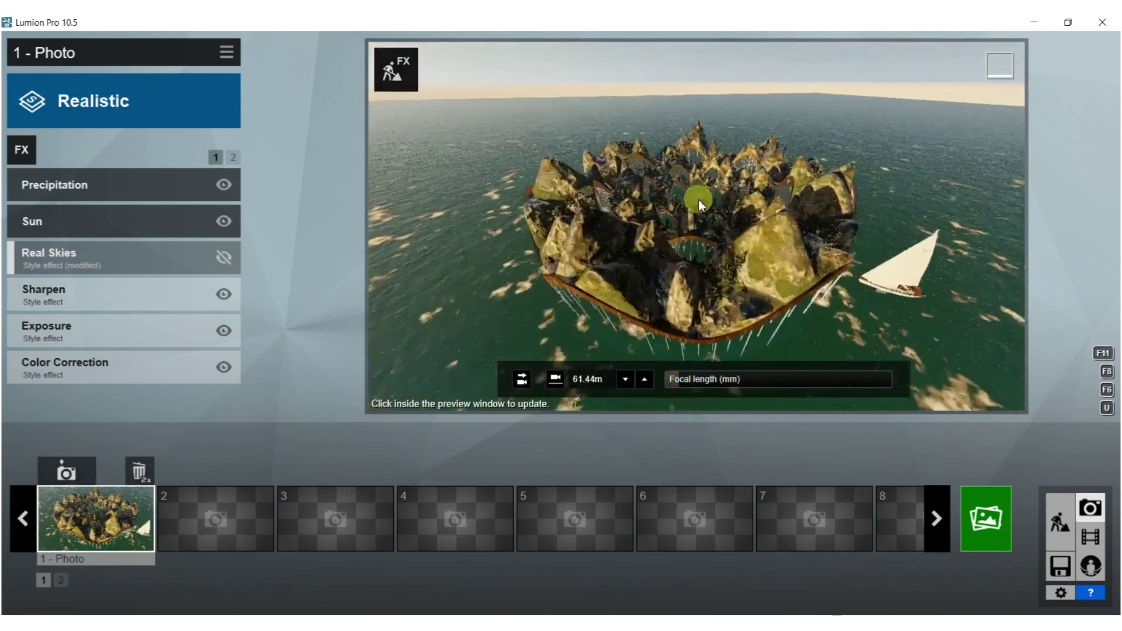
{"action": "scroll", "coordinate": [696, 226], "scroll_direction": "down", "scroll_amount": 8}
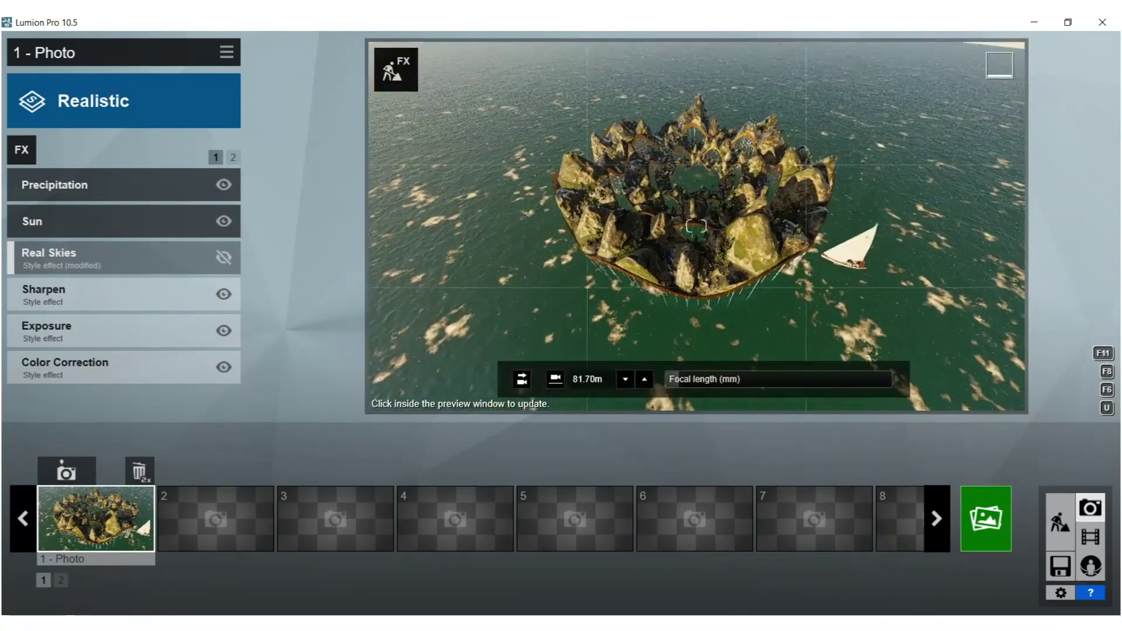
{"action": "scroll", "coordinate": [686, 175], "scroll_direction": "up", "scroll_amount": 5}
{"action": "right_click_drag", "start_coordinate": [687, 163], "coordinate": [689, 143]}
{"action": "scroll", "coordinate": [674, 125], "scroll_direction": "down", "scroll_amount": 2}
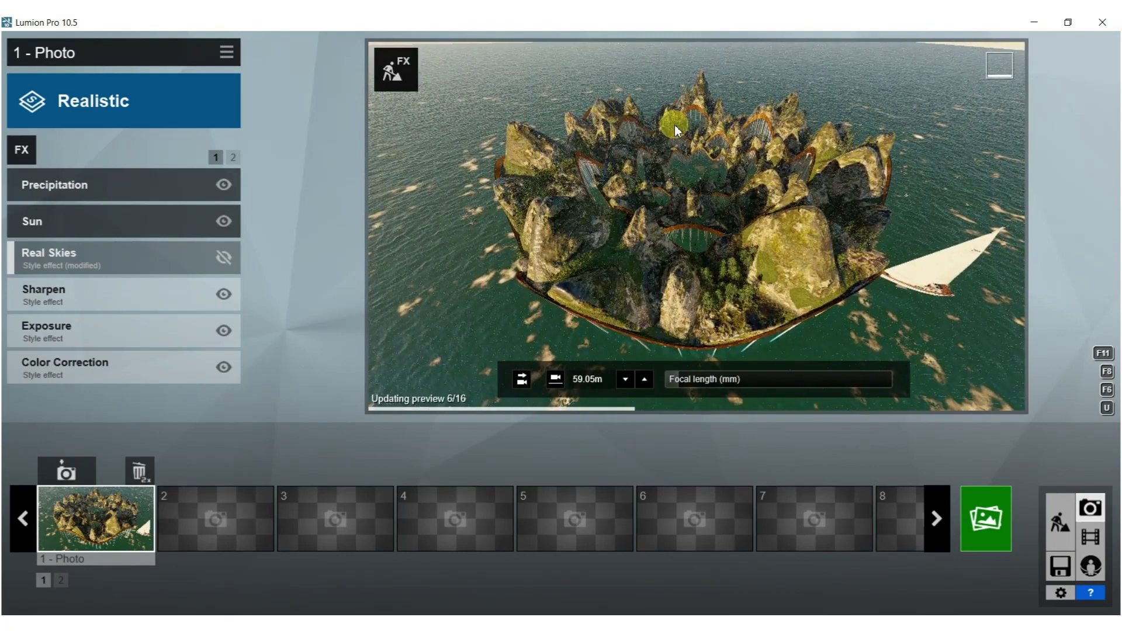
{"action": "right_click_drag", "start_coordinate": [724, 150], "coordinate": [717, 152]}
{"action": "key", "text": "a"}
{"action": "right_click_drag", "start_coordinate": [712, 155], "coordinate": [708, 156]}
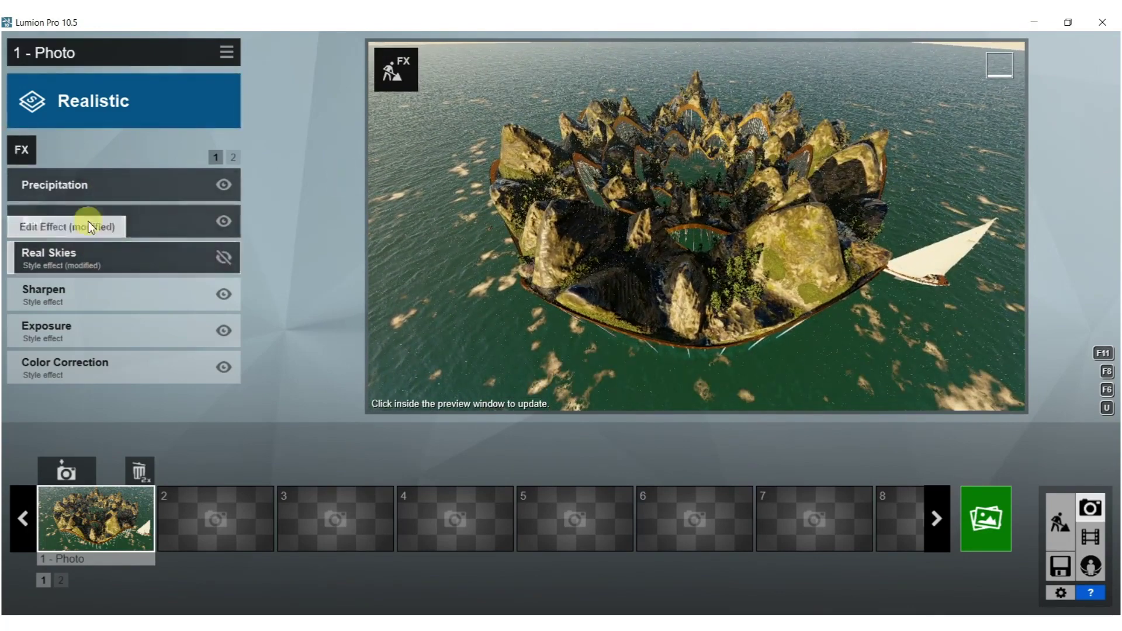
- In the Precipitation effect, try heavy extra fog, shift Rain / Snow partly toward snow, reduce the fog to a moderate amount, and refresh the preview
{"action": "left_click", "coordinate": [114, 185]}
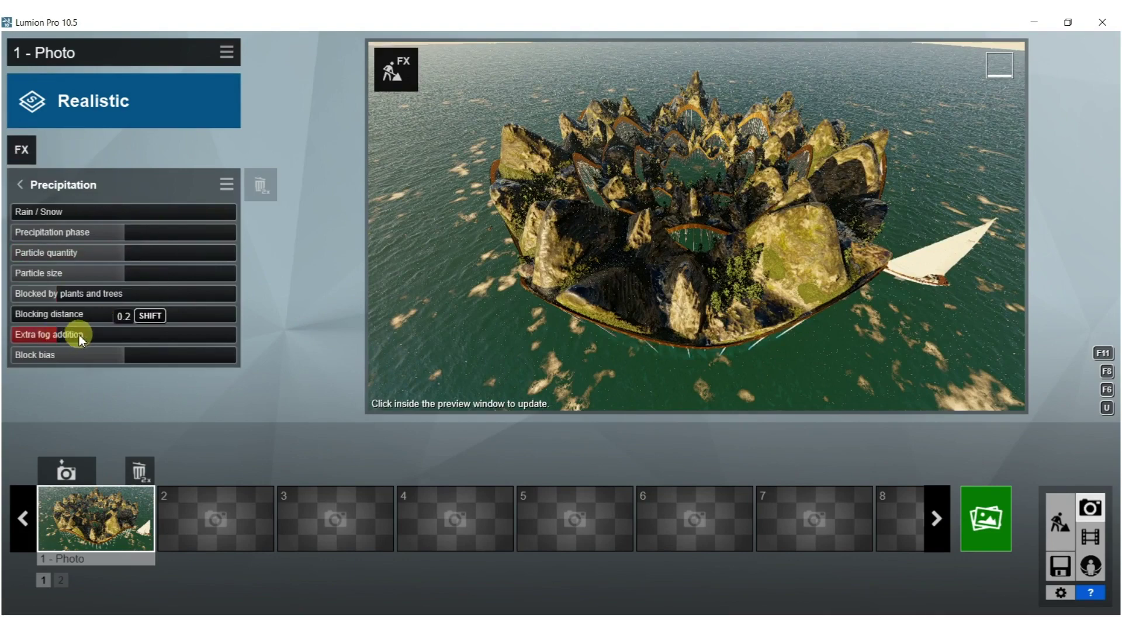
{"action": "left_click_drag", "start_coordinate": [153, 335], "coordinate": [203, 335]}
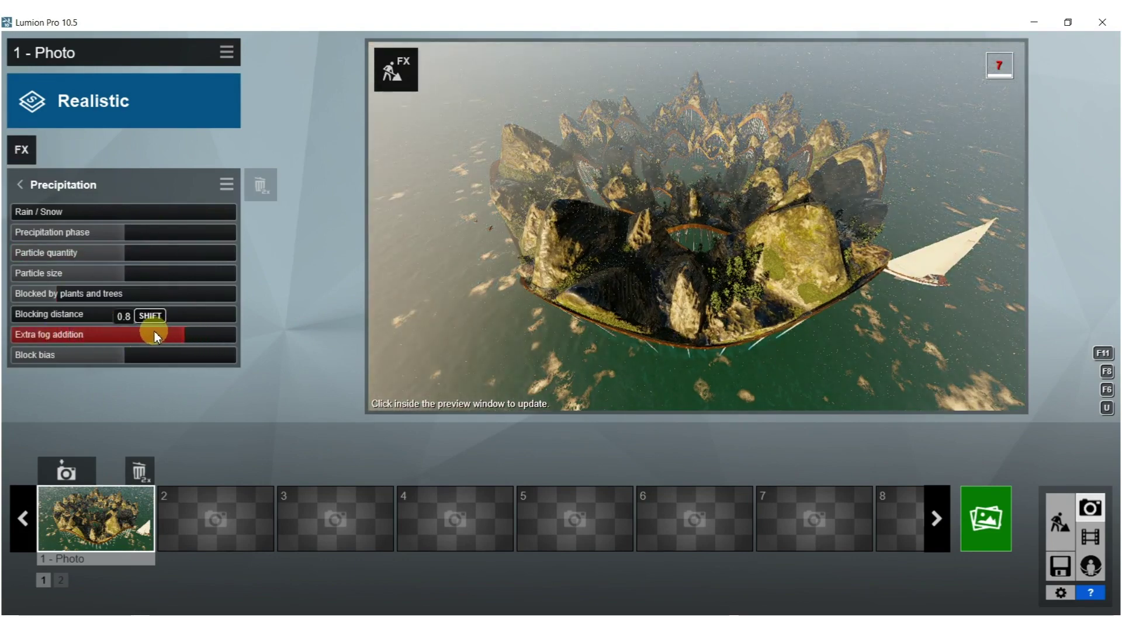
{"action": "left_click", "coordinate": [751, 285]}
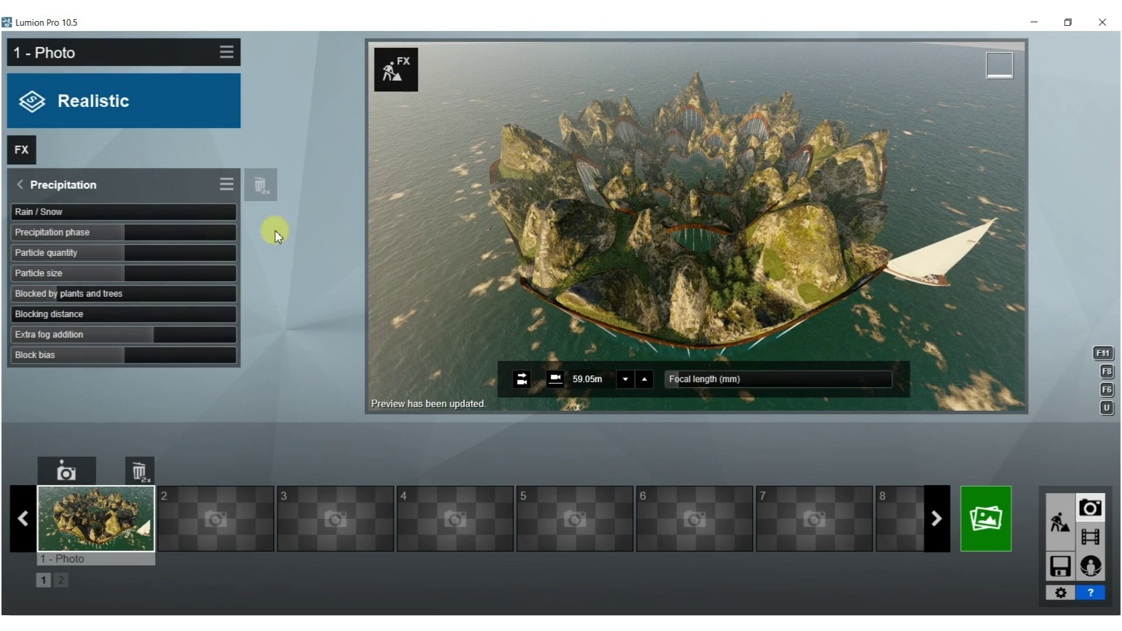
{"action": "left_click_drag", "start_coordinate": [25, 212], "coordinate": [99, 213]}
{"action": "left_click", "coordinate": [560, 264]}
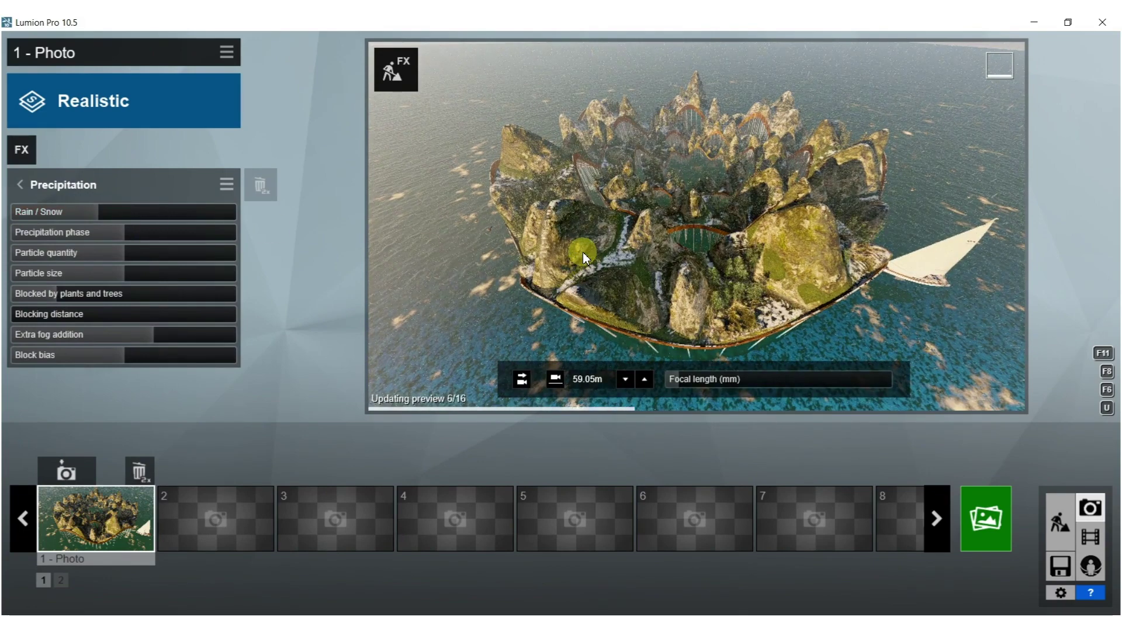
{"action": "left_click_drag", "start_coordinate": [135, 341], "coordinate": [99, 340]}
{"action": "left_click", "coordinate": [714, 174]}
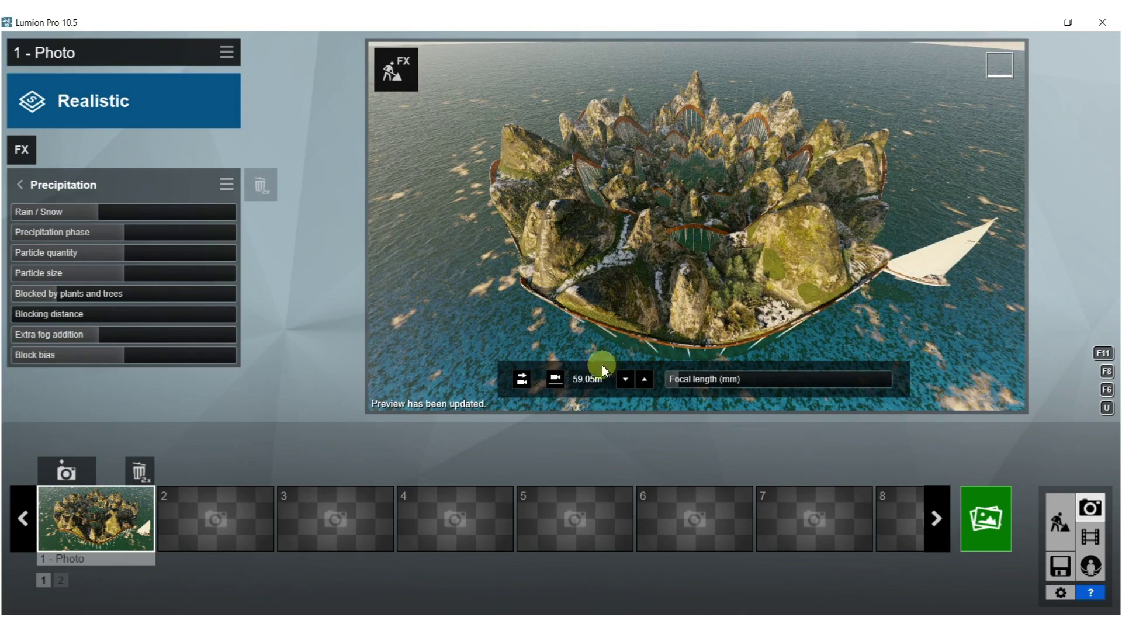
- Store the wide-angle view as photo 2, compare it with photo 1, and return to photo 1
{"action": "key", "text": "shift+1"}
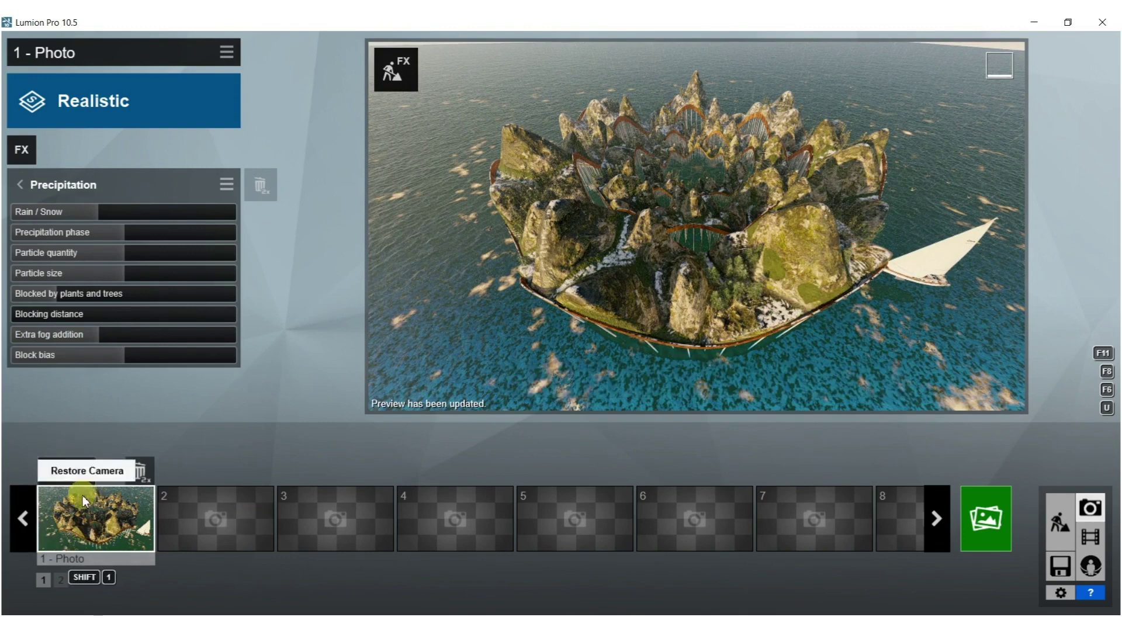
{"action": "key", "text": "ctrl+2"}
{"action": "left_click", "coordinate": [180, 478]}
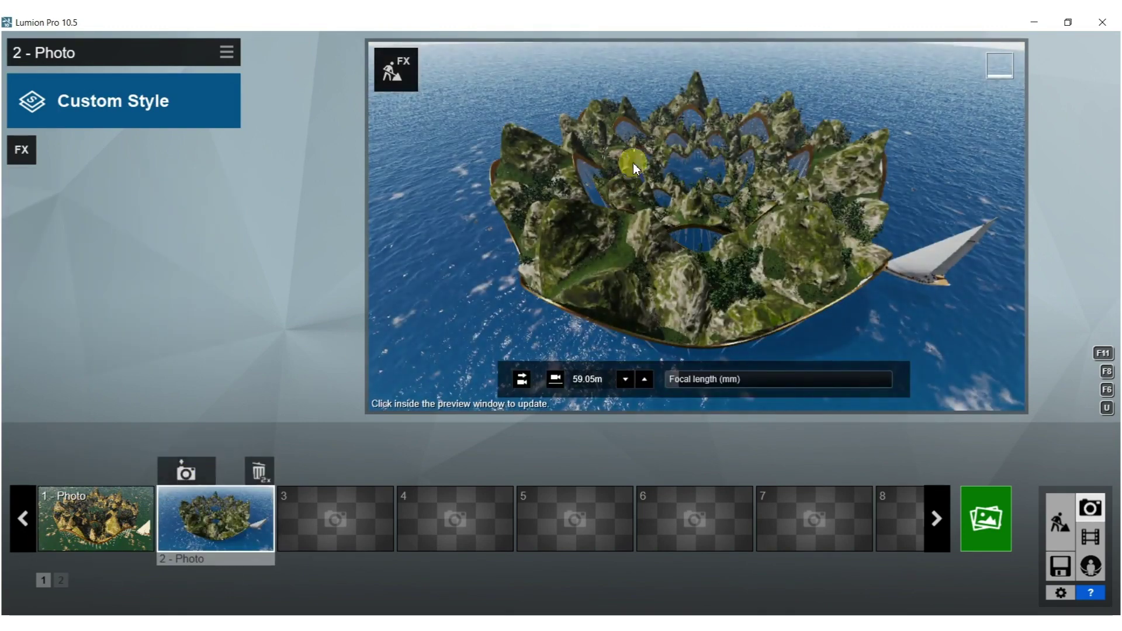
{"action": "left_click", "coordinate": [120, 499]}
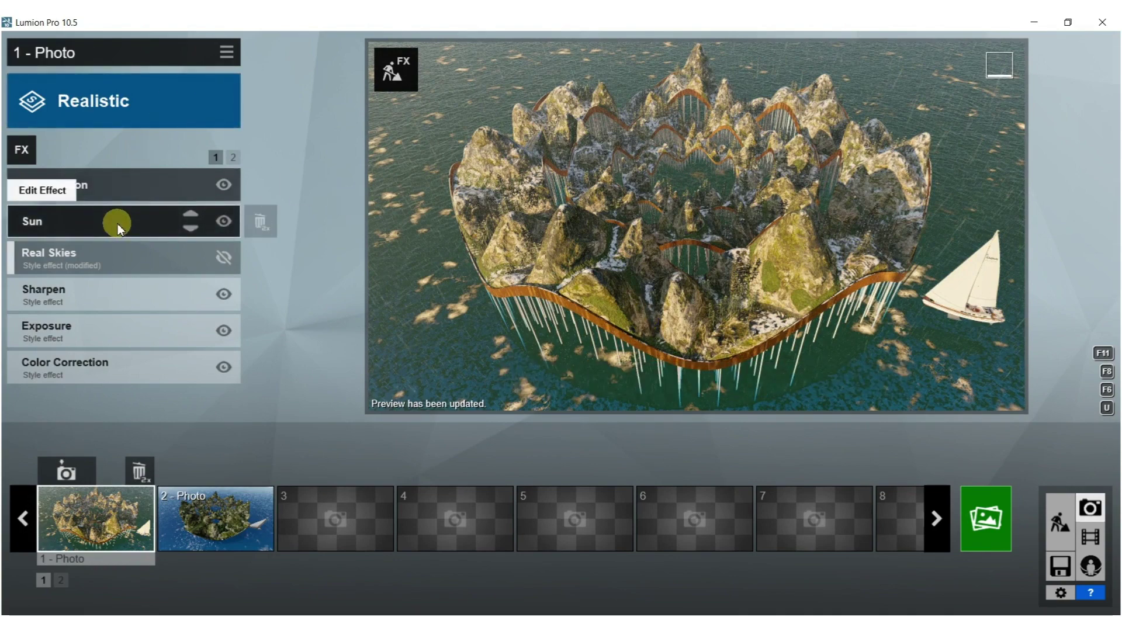
{"action": "left_click", "coordinate": [222, 511]}
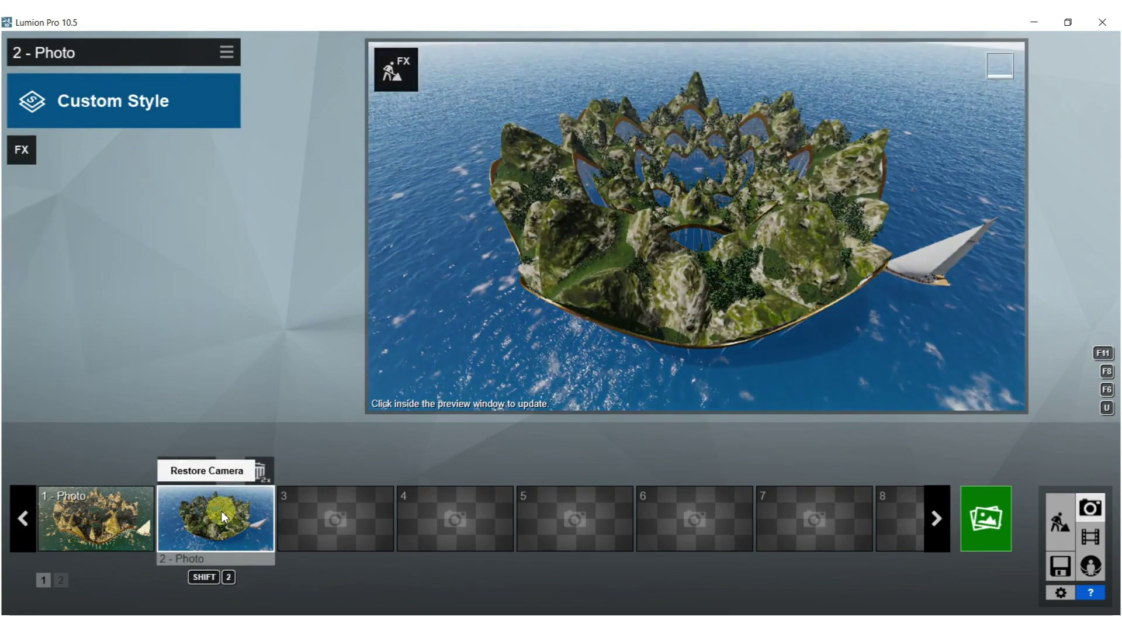
{"action": "left_click", "coordinate": [76, 531]}
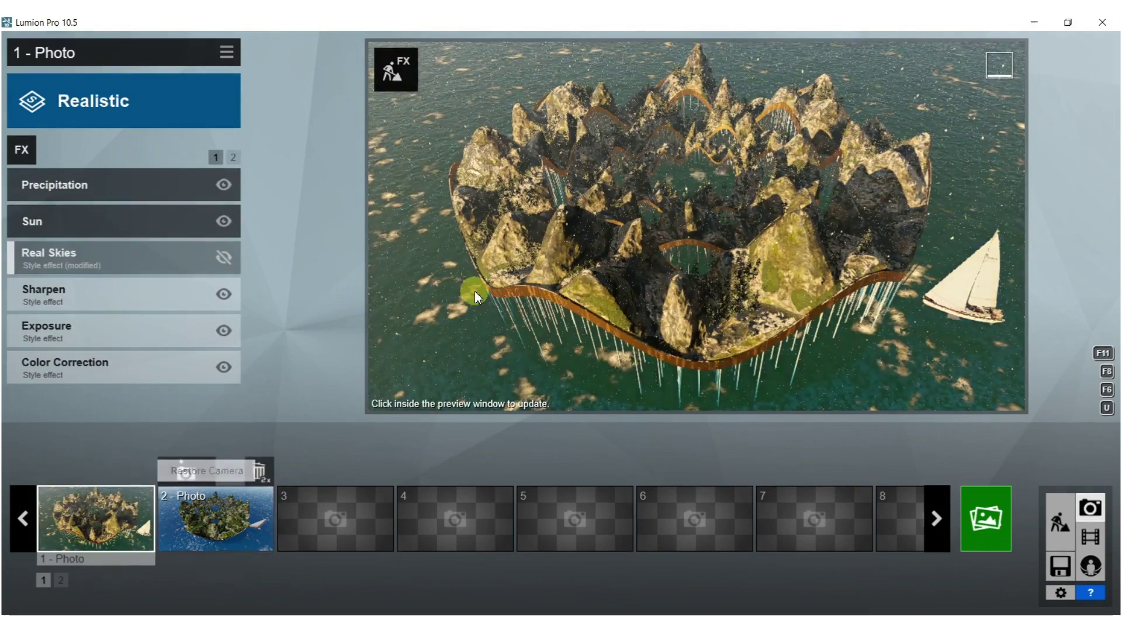
- Try re-enabling the modified Real Skies effect, refresh the preview, and disable the effect again
{"action": "left_click", "coordinate": [223, 258]}
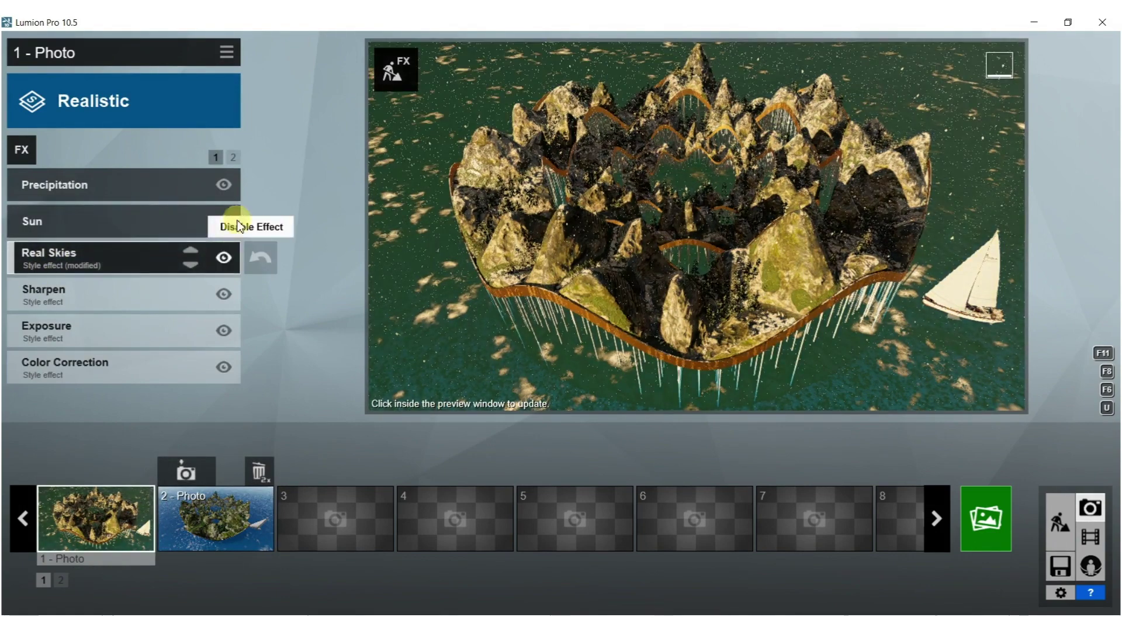
{"action": "left_click", "coordinate": [614, 167]}
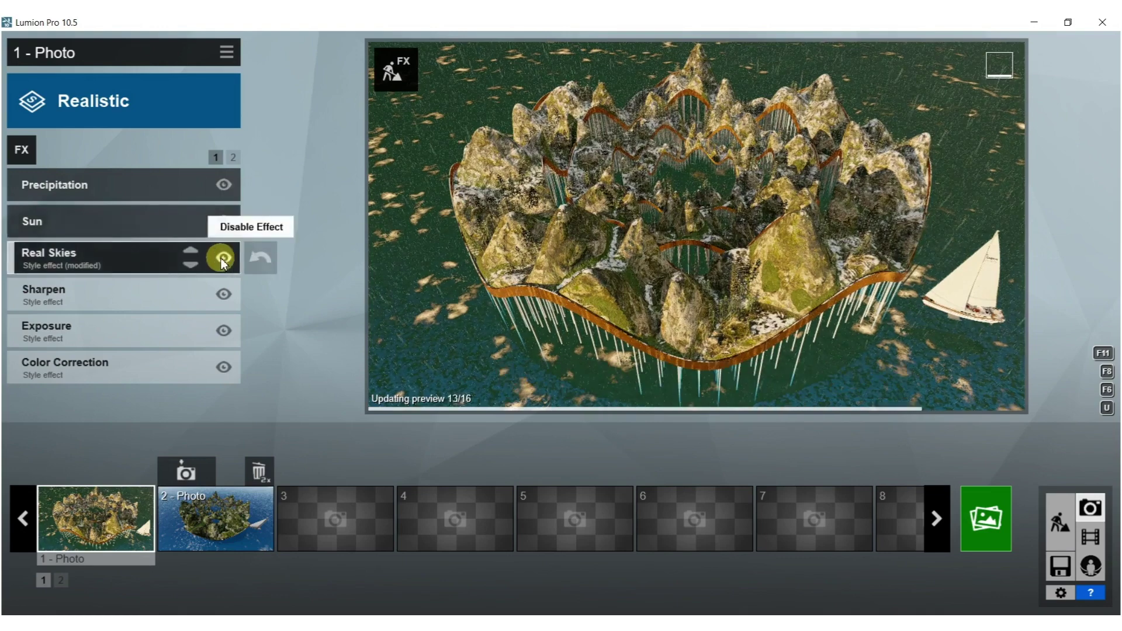
{"action": "left_click", "coordinate": [224, 258]}
- Lower the sun height slightly in the Sun effect for warmer light, refresh the preview, and return to the effects list
{"action": "left_click", "coordinate": [141, 222]}
{"action": "left_click_drag", "start_coordinate": [169, 218], "coordinate": [146, 217], "text": "shift"}
{"action": "left_click", "coordinate": [381, 217]}
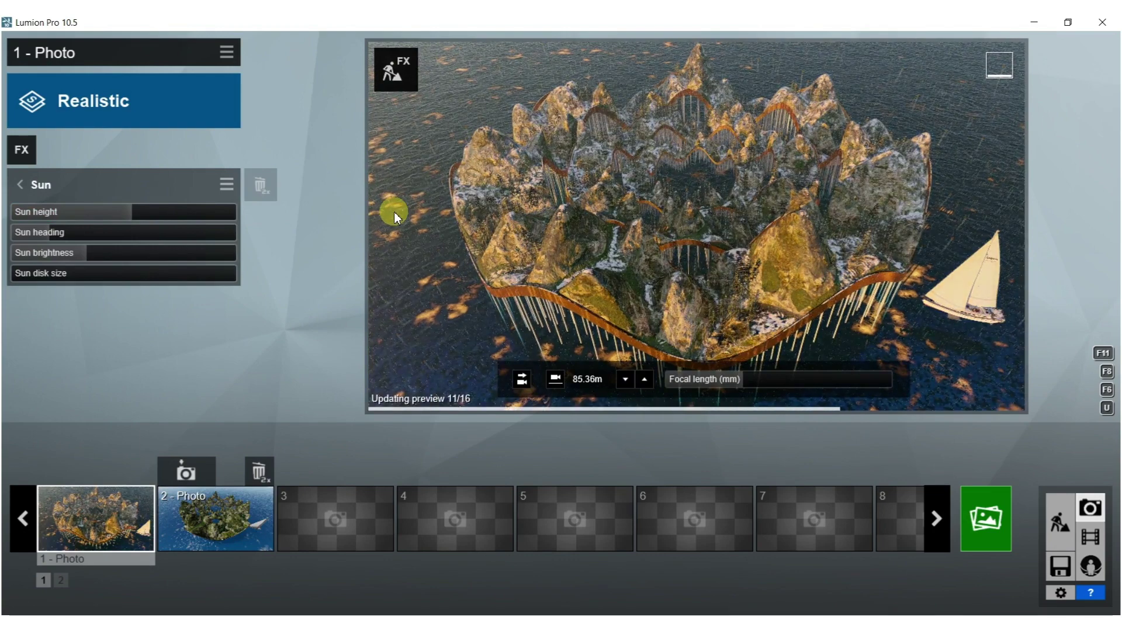
{"action": "left_click", "coordinate": [23, 185]}
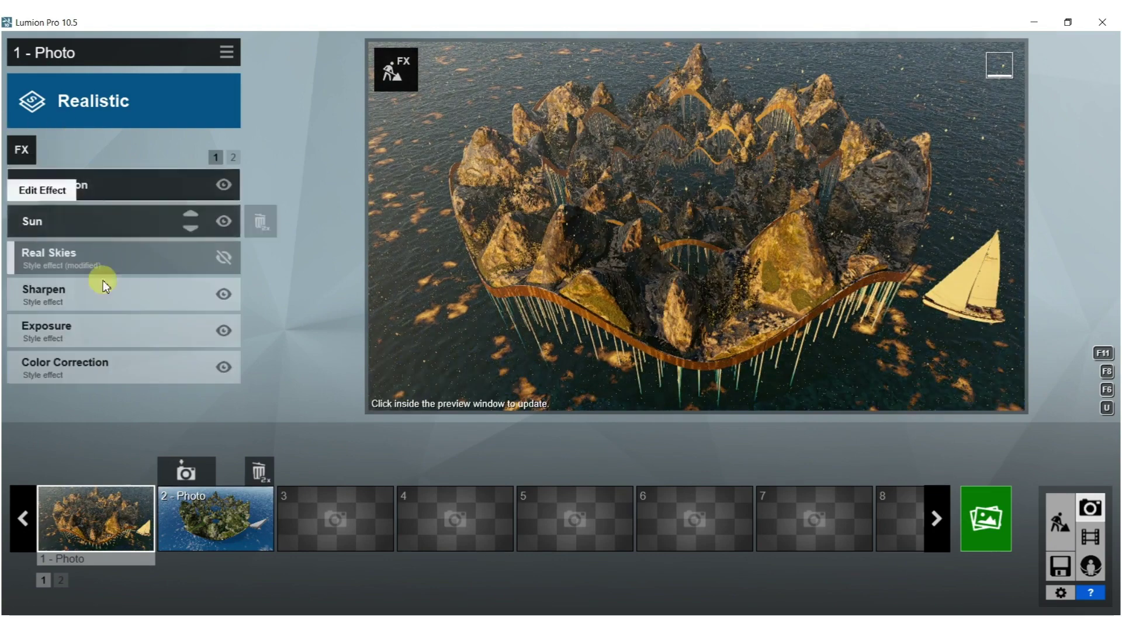
- Raise the exposure in the Exposure effect to brighten photo 1 and refresh the preview
{"action": "left_click", "coordinate": [81, 331]}
{"action": "left_click_drag", "start_coordinate": [124, 203], "coordinate": [159, 209], "text": "shift"}
{"action": "left_click", "coordinate": [550, 197]}
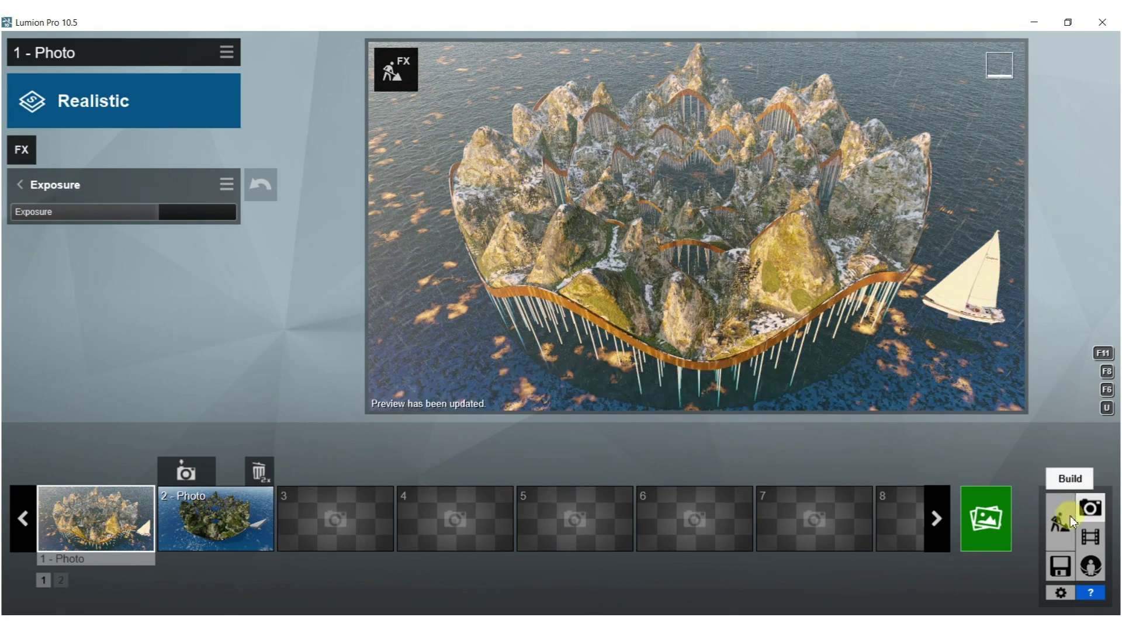
- In Build mode, give the AgedBronze2 material on the wavy island edges a slight emissive glow, save it, and return to Photo mode
{"action": "left_click", "coordinate": [393, 71]}
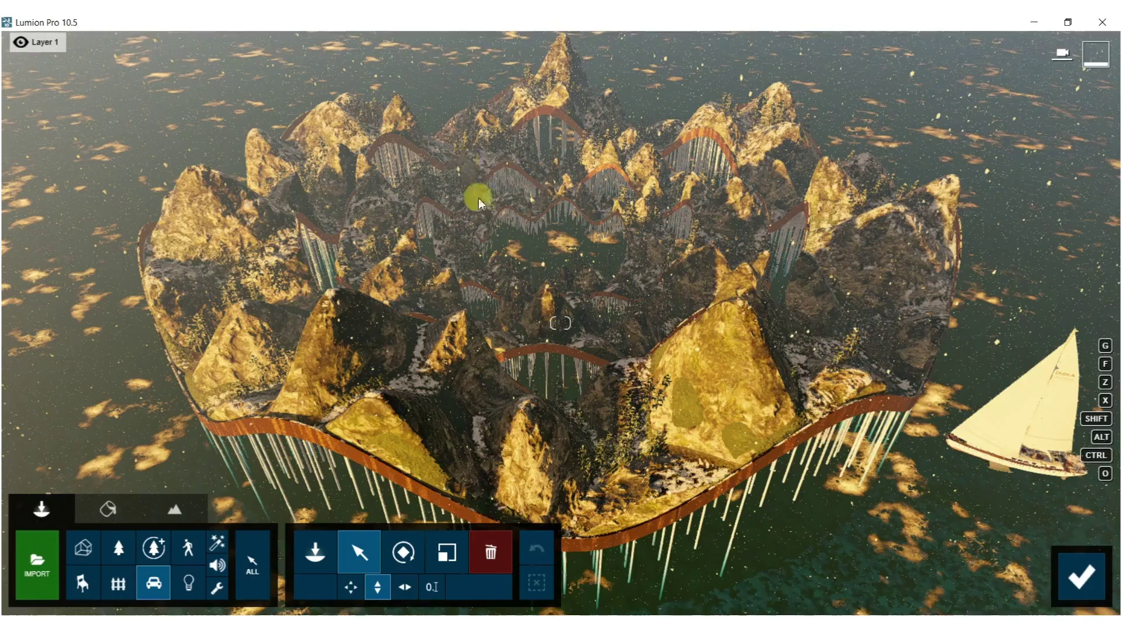
{"action": "left_click", "coordinate": [107, 509]}
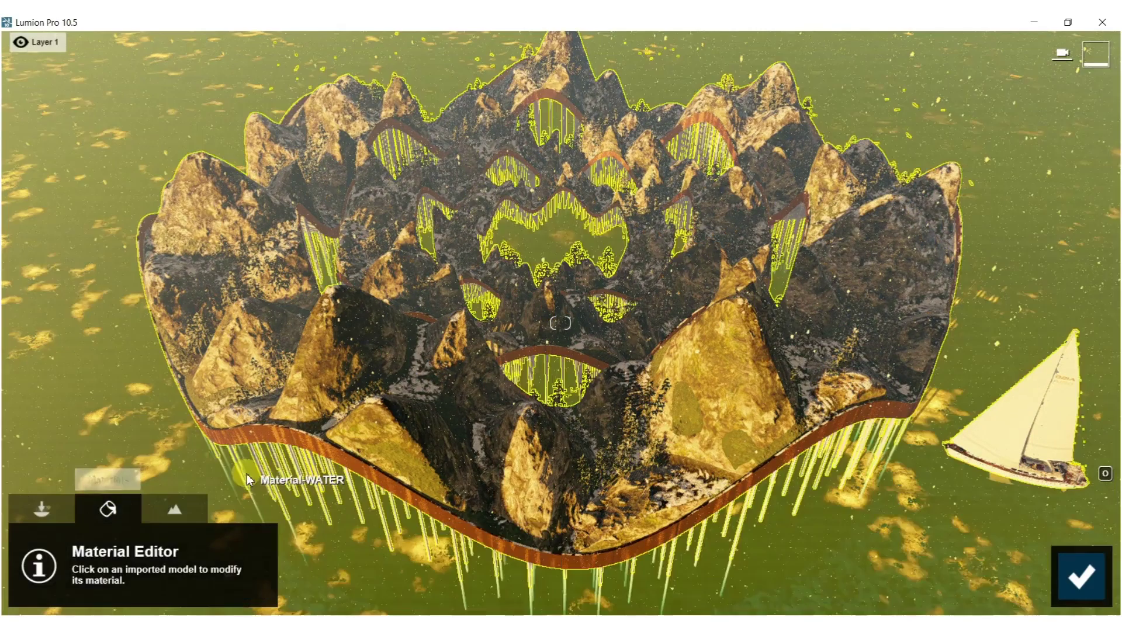
{"action": "left_click", "coordinate": [182, 522]}
{"action": "left_click", "coordinate": [91, 364]}
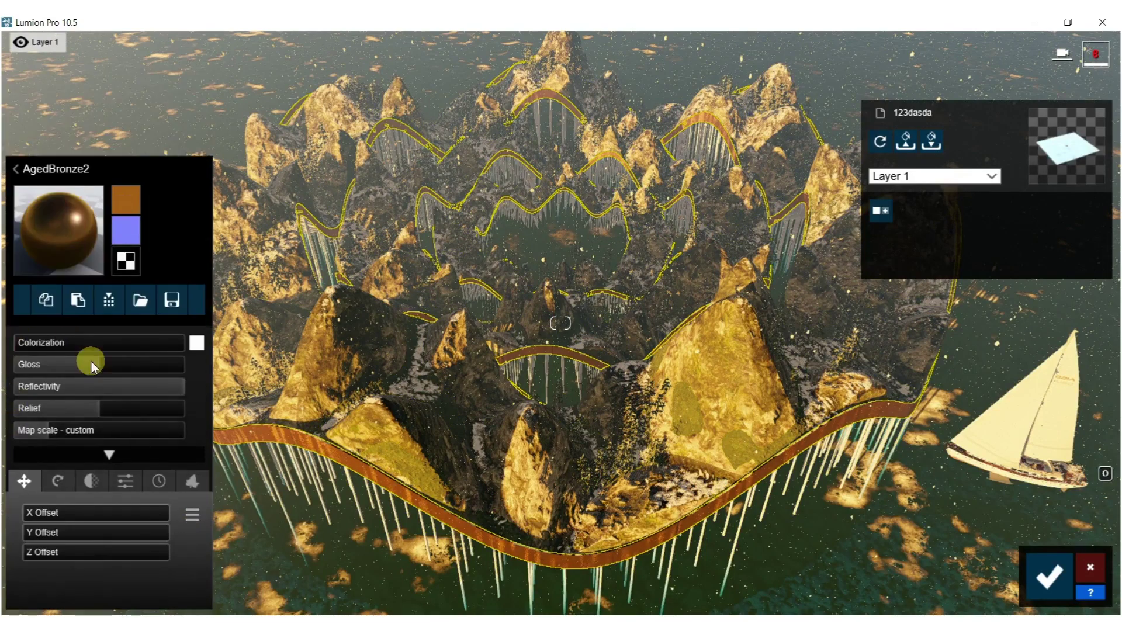
{"action": "left_click", "coordinate": [126, 483]}
{"action": "left_click_drag", "start_coordinate": [48, 514], "coordinate": [52, 515]}
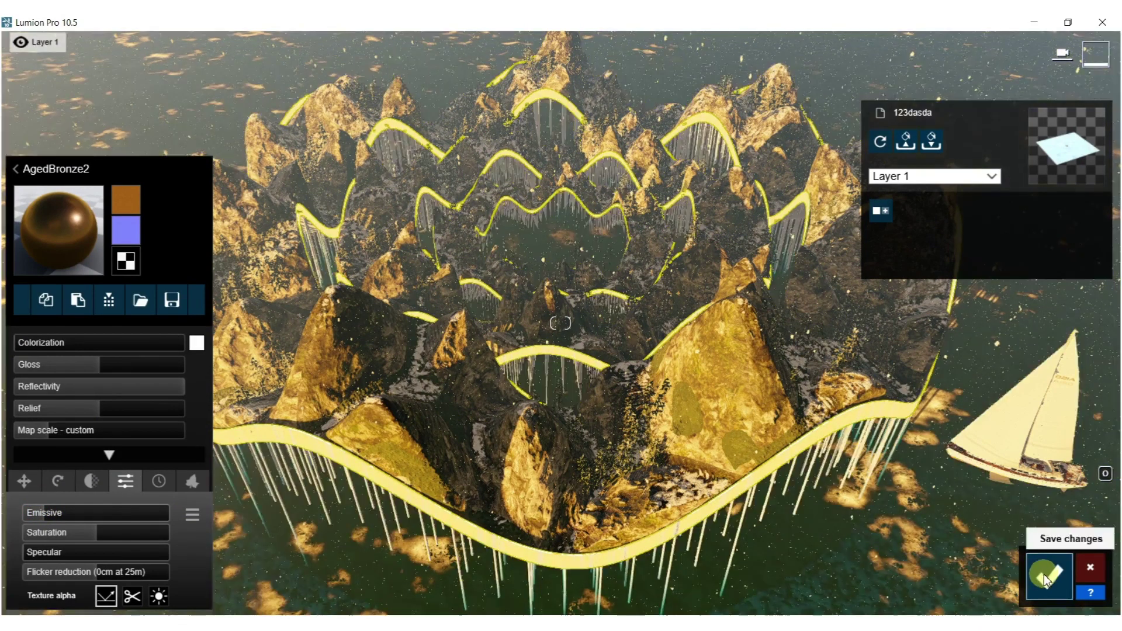
{"action": "left_click", "coordinate": [1049, 576]}
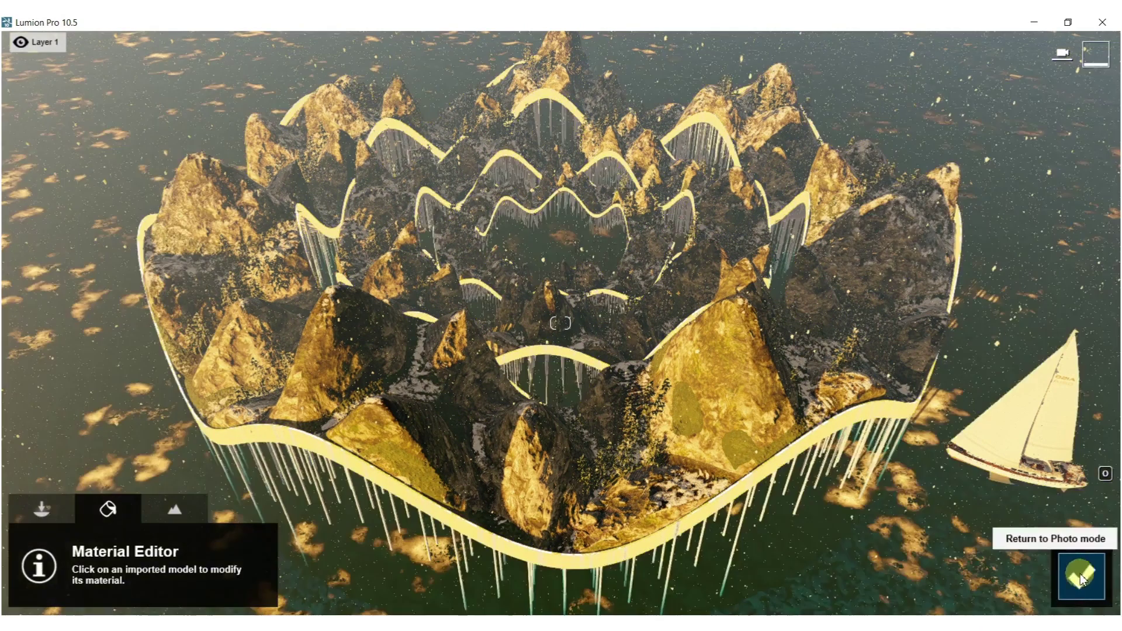
{"action": "left_click", "coordinate": [1077, 576]}
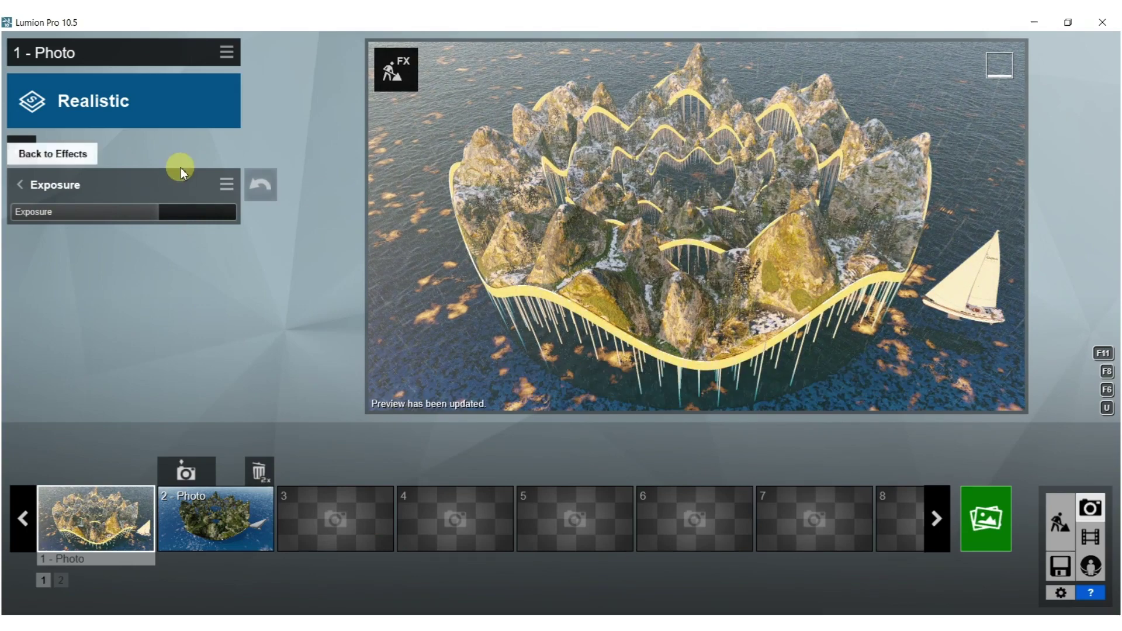
- Try a noticeably higher sun in the Sun effect, refresh the preview, and return to the effects list
{"action": "left_click", "coordinate": [21, 183]}
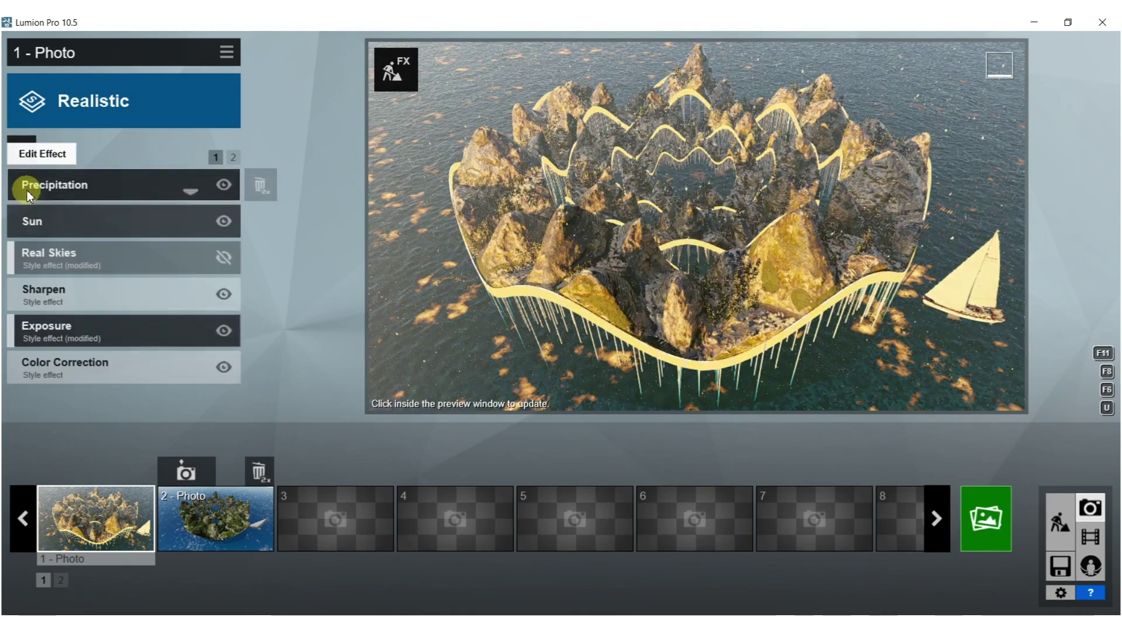
{"action": "left_click", "coordinate": [55, 220]}
{"action": "left_click_drag", "start_coordinate": [134, 211], "coordinate": [156, 212]}
{"action": "left_click", "coordinate": [528, 222]}
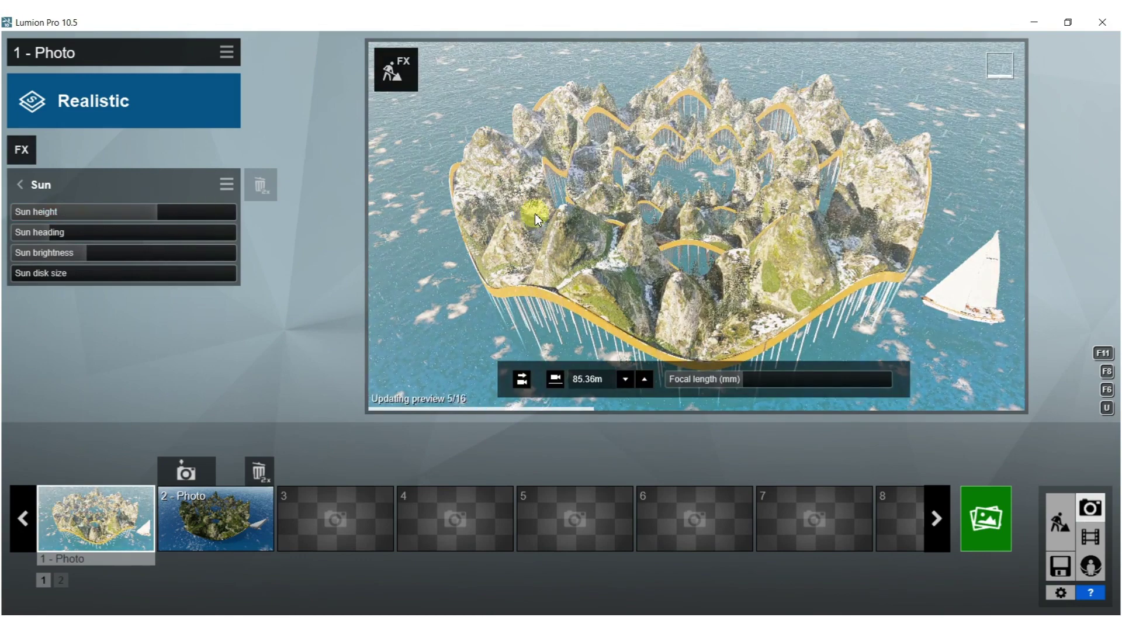
{"action": "left_click", "coordinate": [20, 184]}
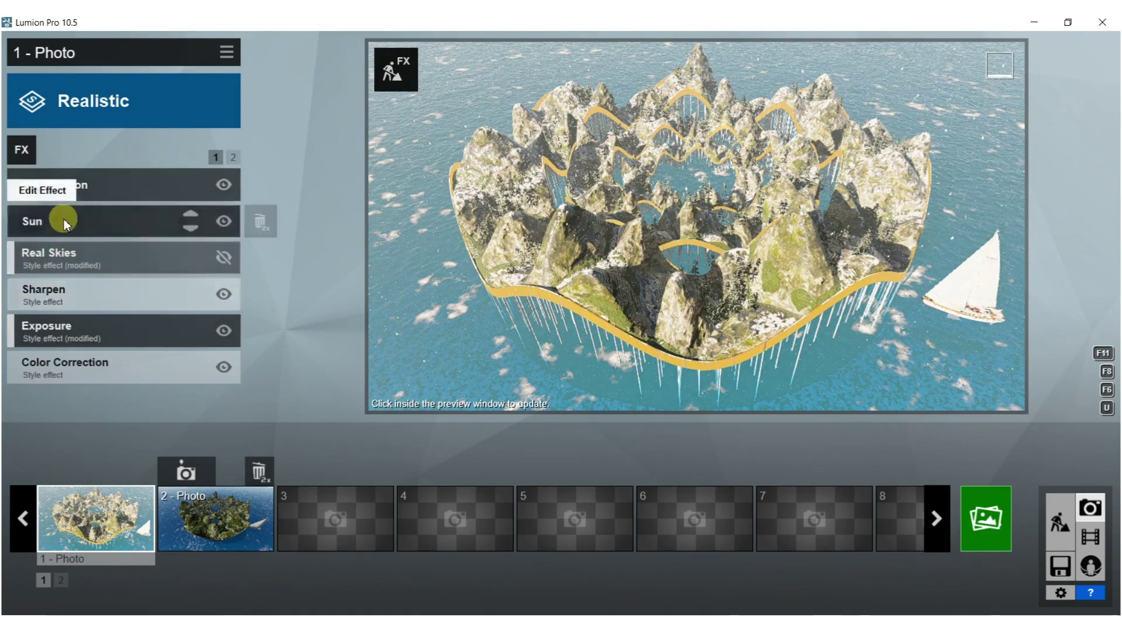
- Review the Precipitation effect's particle settings with a refreshed preview and return to the effects list
{"action": "left_click", "coordinate": [73, 184]}
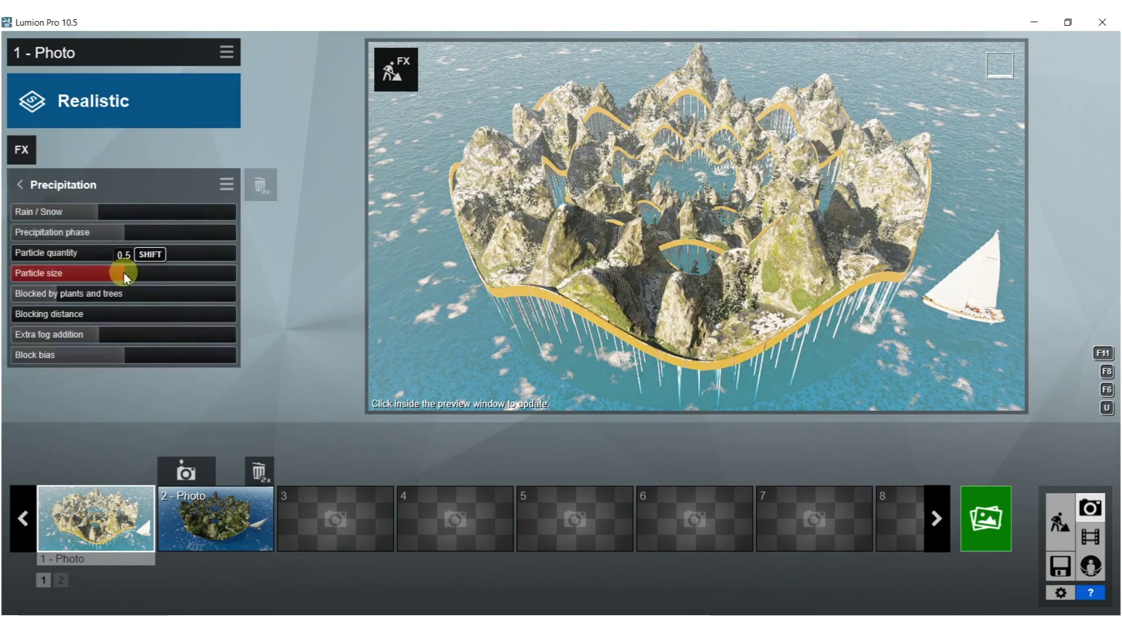
{"action": "left_click", "coordinate": [719, 239]}
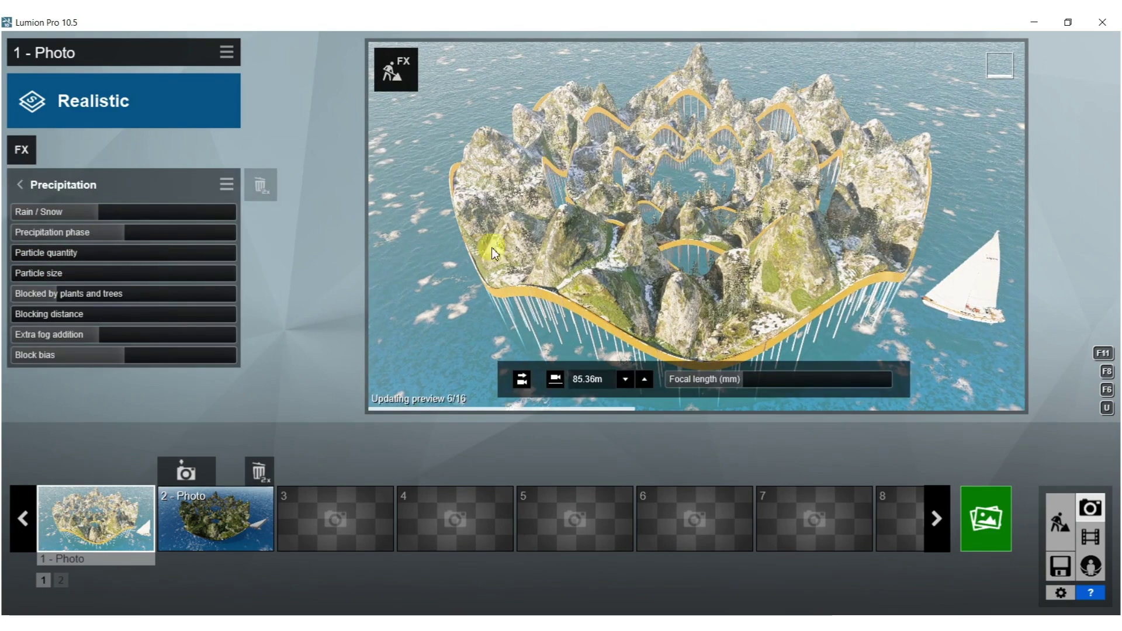
{"action": "left_click", "coordinate": [21, 184]}
- In the Sun effect, try a heading of about 176.5° with a higher sun, then with a low sun, refreshing the preview each time
{"action": "left_click", "coordinate": [66, 222]}
{"action": "left_click_drag", "start_coordinate": [156, 217], "coordinate": [231, 233]}
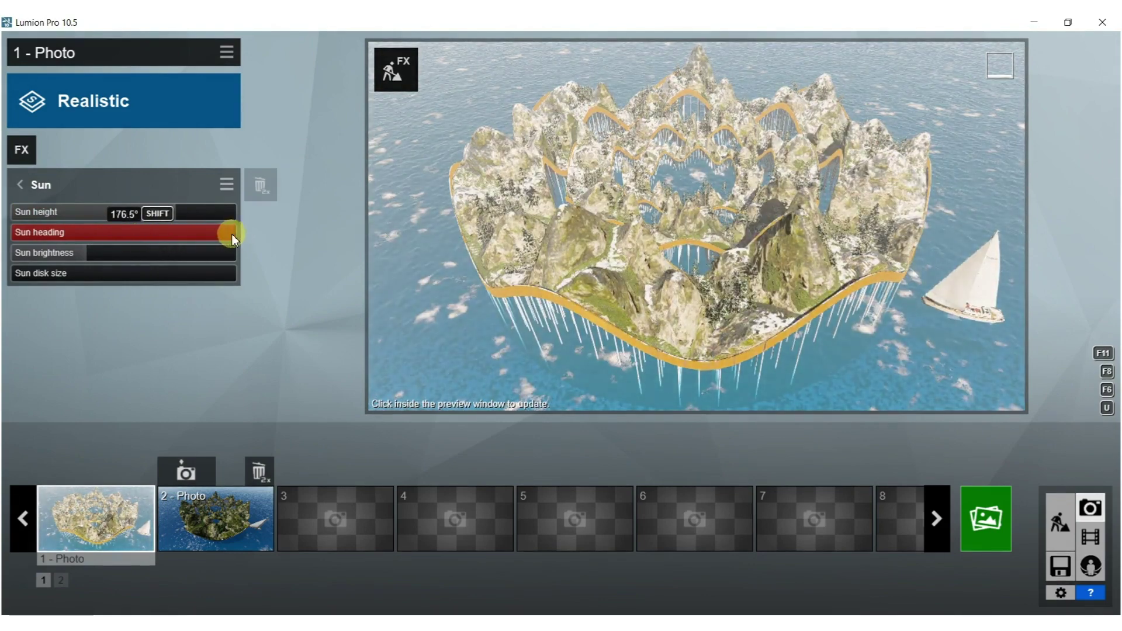
{"action": "left_click", "coordinate": [665, 234]}
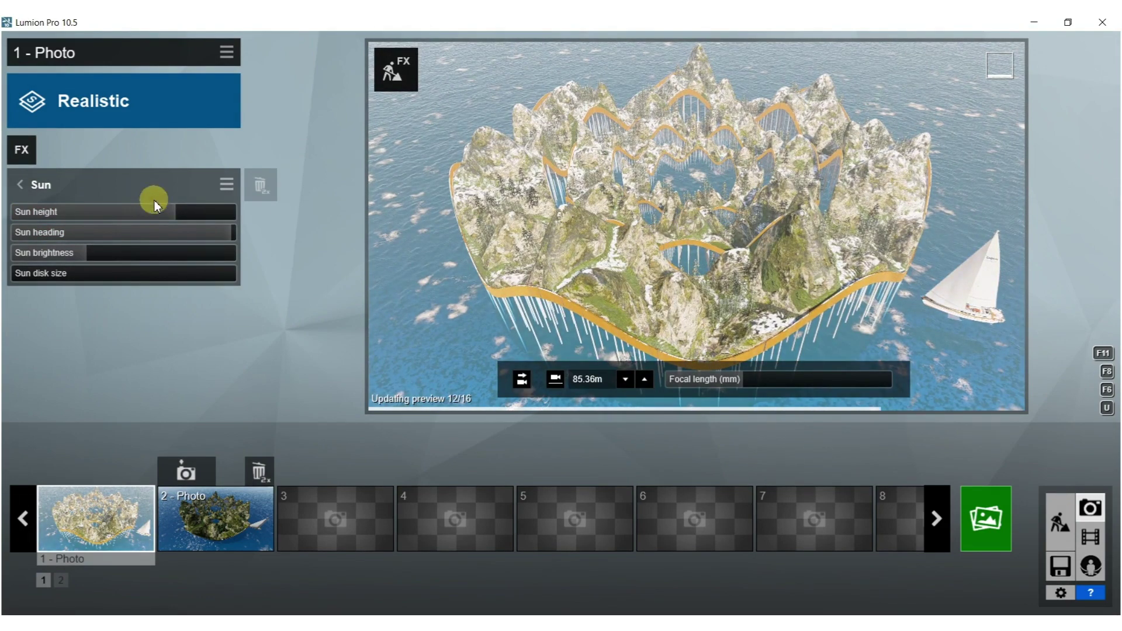
{"action": "left_click_drag", "start_coordinate": [177, 217], "coordinate": [132, 212], "text": "shift"}
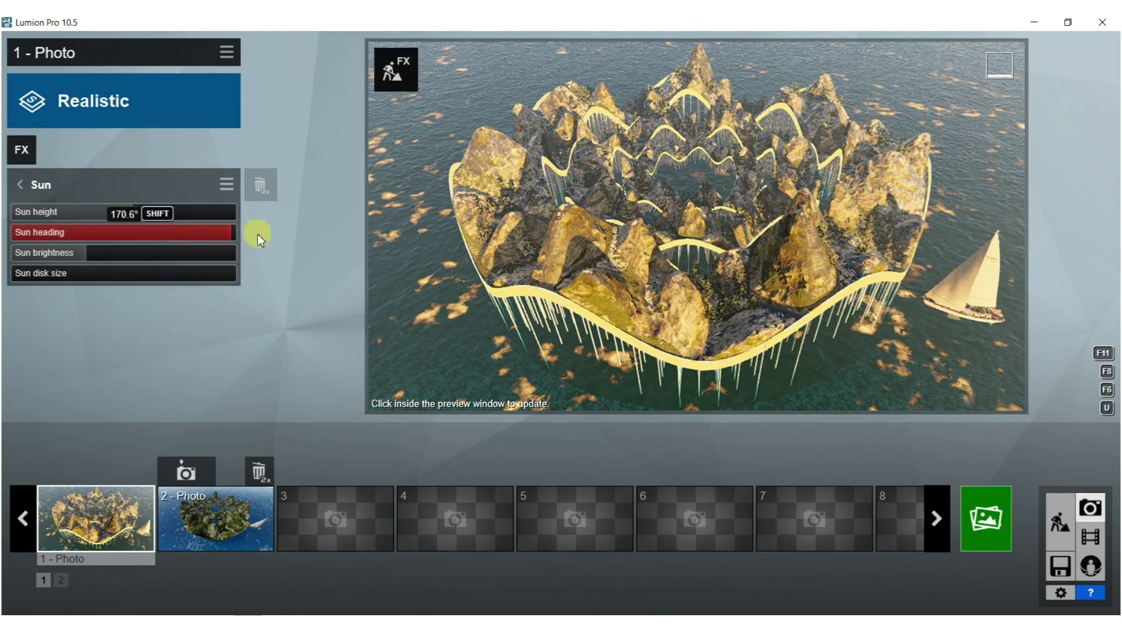
{"action": "left_click", "coordinate": [555, 230]}
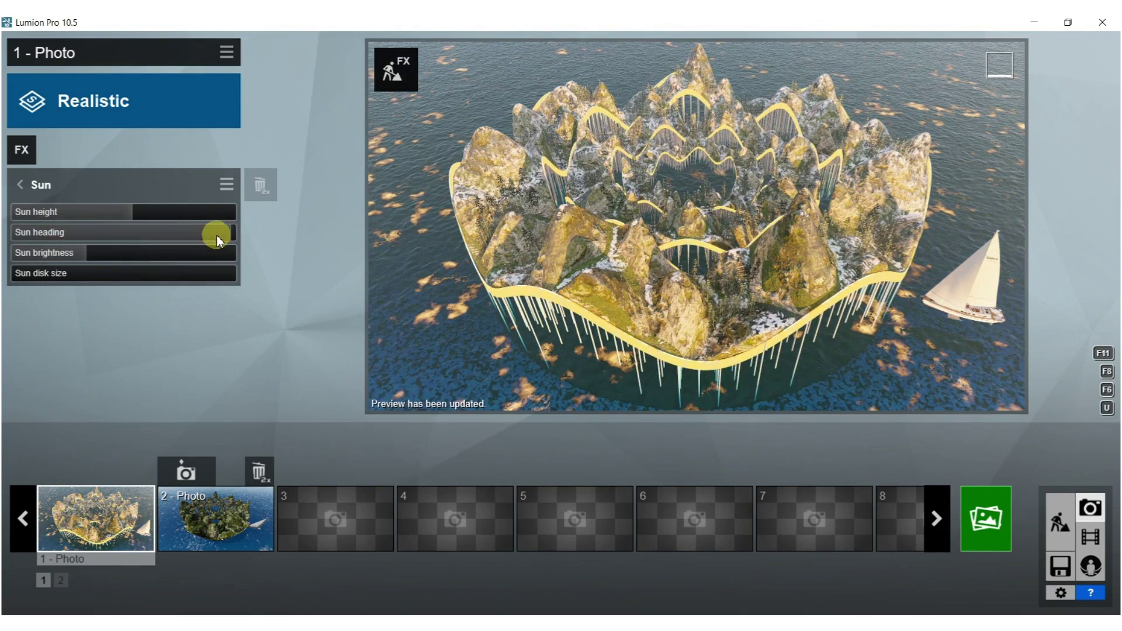
- Try several other sun headings down to about -109.9°, then a higher sun, refreshing the preview after each change
{"action": "left_click_drag", "start_coordinate": [218, 235], "coordinate": [186, 233]}
{"action": "left_click", "coordinate": [679, 232]}
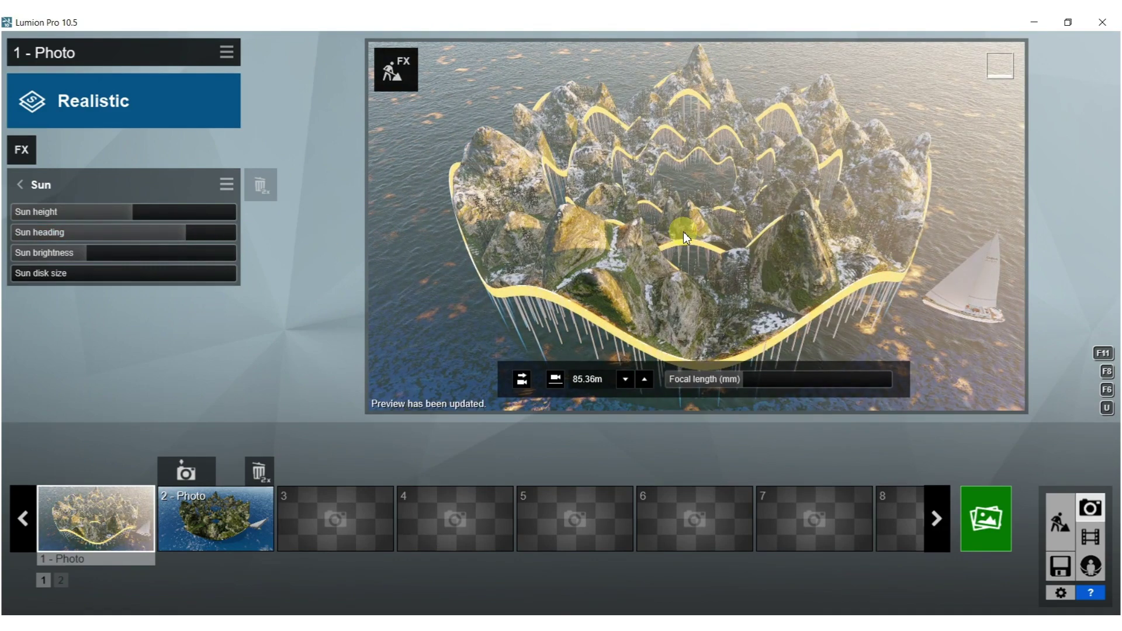
{"action": "left_click_drag", "start_coordinate": [185, 232], "coordinate": [108, 232]}
{"action": "left_click", "coordinate": [449, 271]}
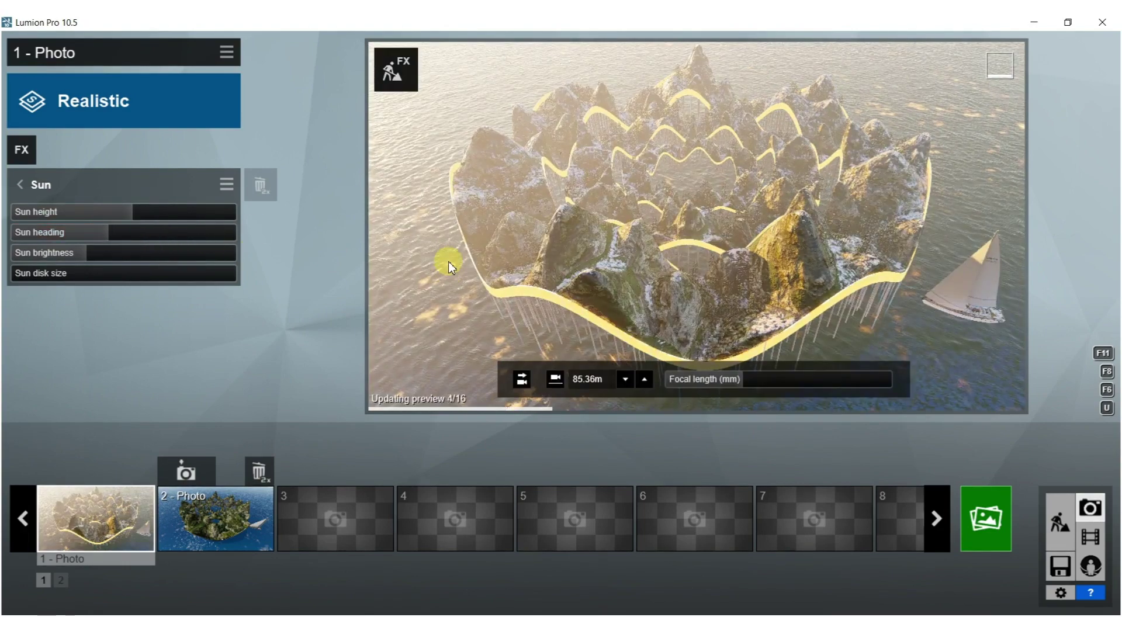
{"action": "left_click_drag", "start_coordinate": [101, 231], "coordinate": [56, 232]}
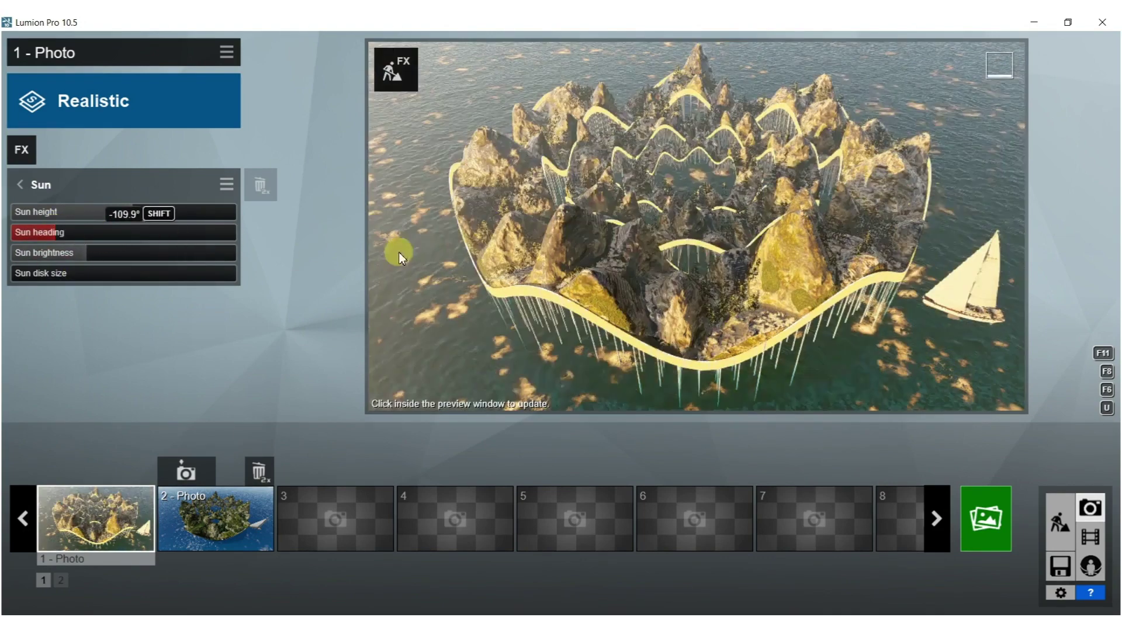
{"action": "left_click", "coordinate": [457, 224]}
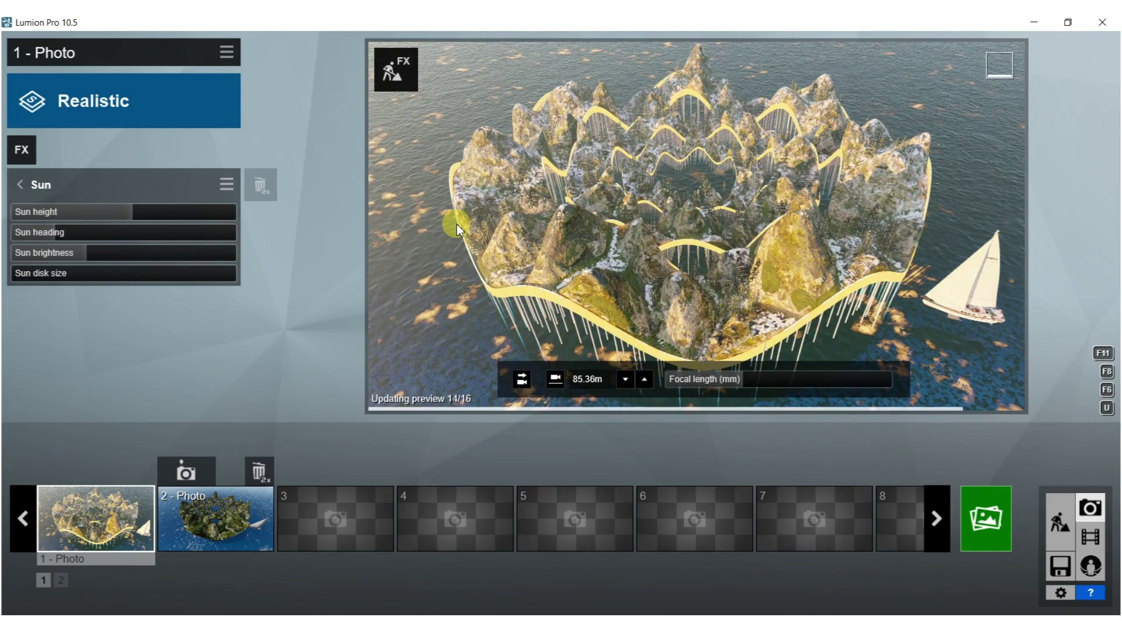
{"action": "left_click_drag", "start_coordinate": [120, 217], "coordinate": [151, 219]}
{"action": "left_click", "coordinate": [441, 164]}
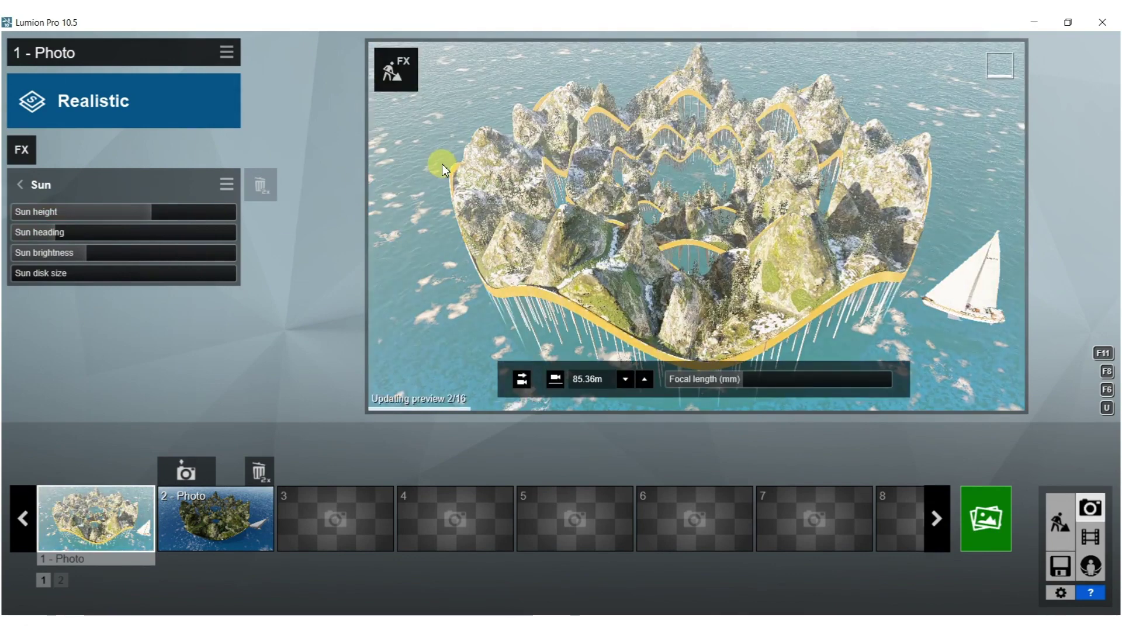
- Lower the sun height slightly and rotate the sun heading in two stages to nearly its maximum, refreshing the preview
{"action": "left_click_drag", "start_coordinate": [143, 211], "coordinate": [137, 211]}
{"action": "left_click_drag", "start_coordinate": [51, 232], "coordinate": [172, 232]}
{"action": "left_click", "coordinate": [563, 234]}
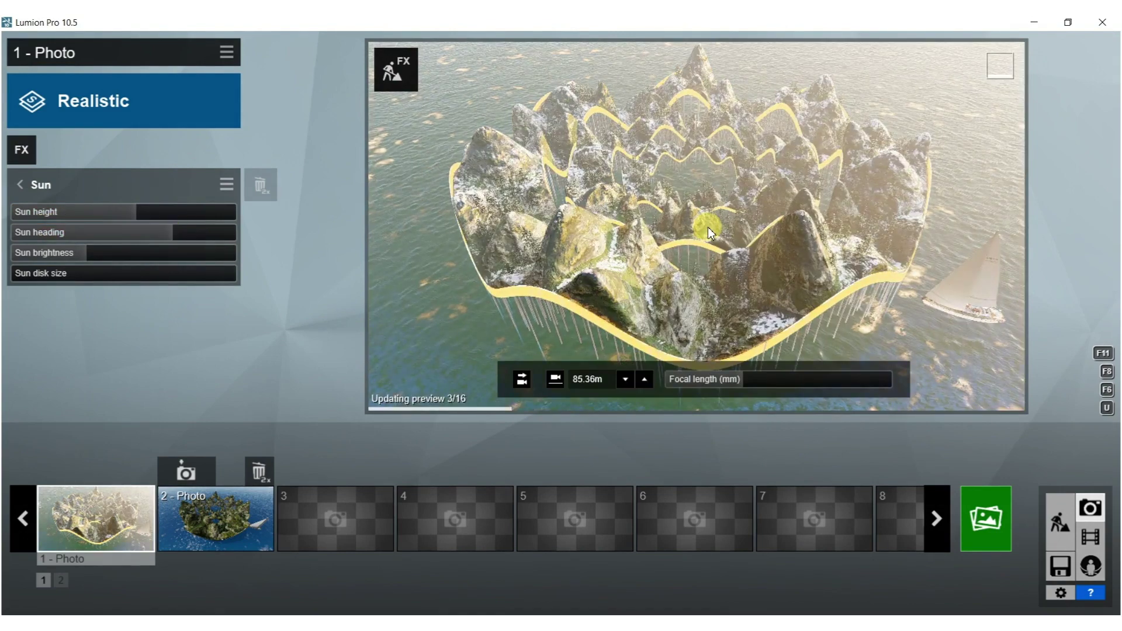
{"action": "left_click_drag", "start_coordinate": [169, 233], "coordinate": [233, 235]}
{"action": "left_click", "coordinate": [711, 224]}
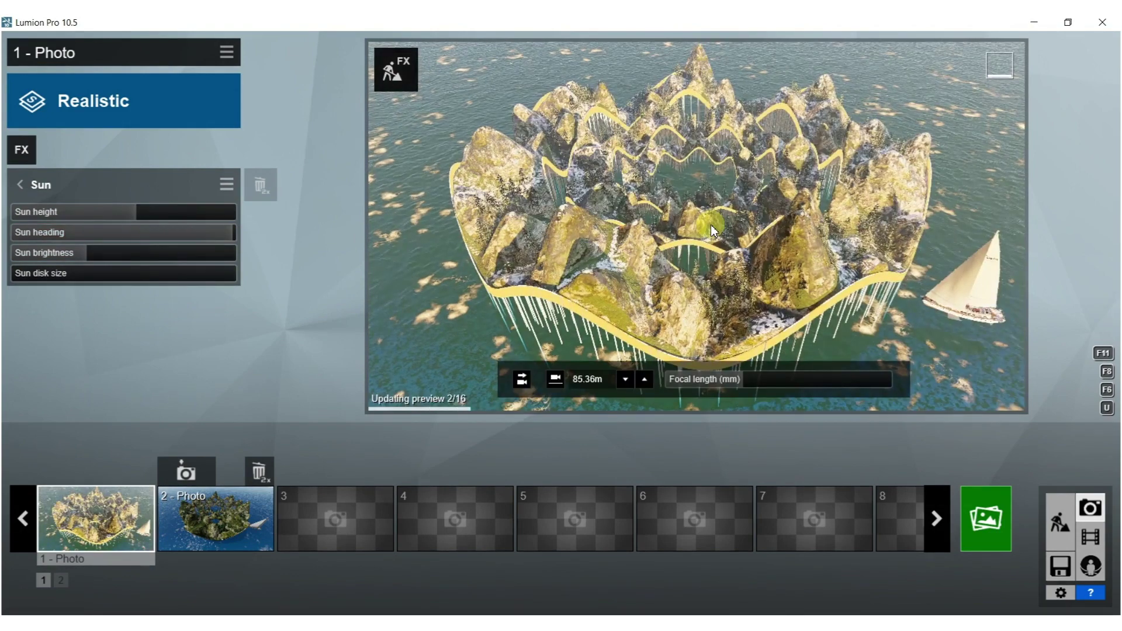
- Try slightly lower sun heights for redder light, then raise the sun a little, and refresh the preview
{"action": "left_click_drag", "start_coordinate": [84, 231], "coordinate": [130, 209]}
{"action": "left_click", "coordinate": [452, 160]}
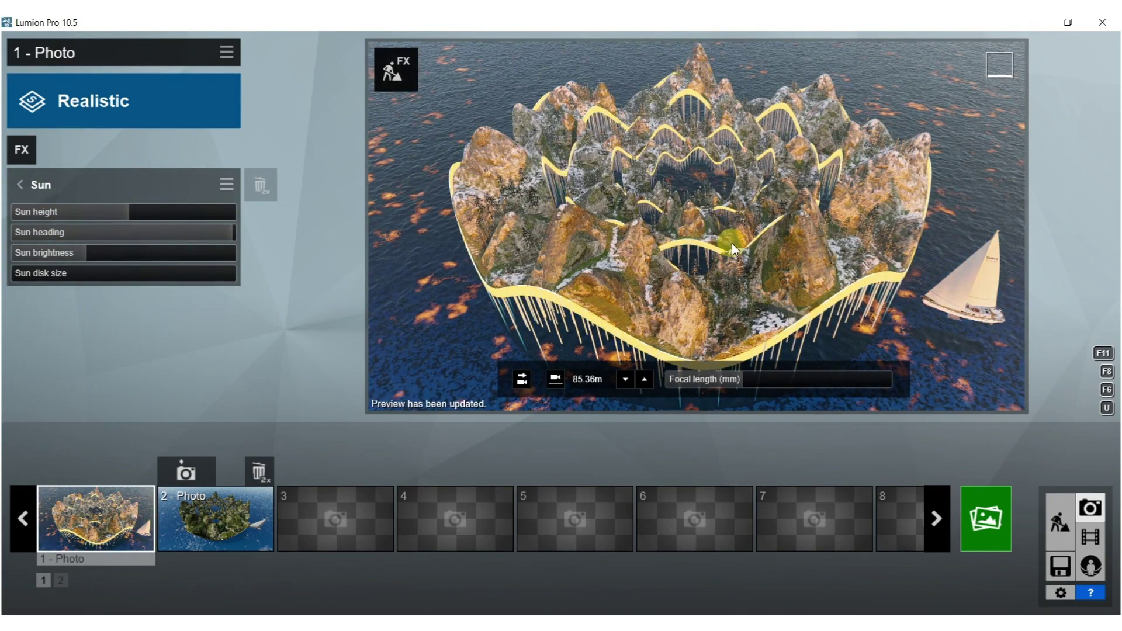
{"action": "mouse_move", "coordinate": [210, 237]}
{"action": "left_mouse_down"}
{"action": "mouse_move", "coordinate": [154, 231]}
{"action": "mouse_move", "coordinate": [197, 233]}
{"action": "left_mouse_up"}
{"action": "left_click_drag", "start_coordinate": [128, 213], "coordinate": [125, 213]}
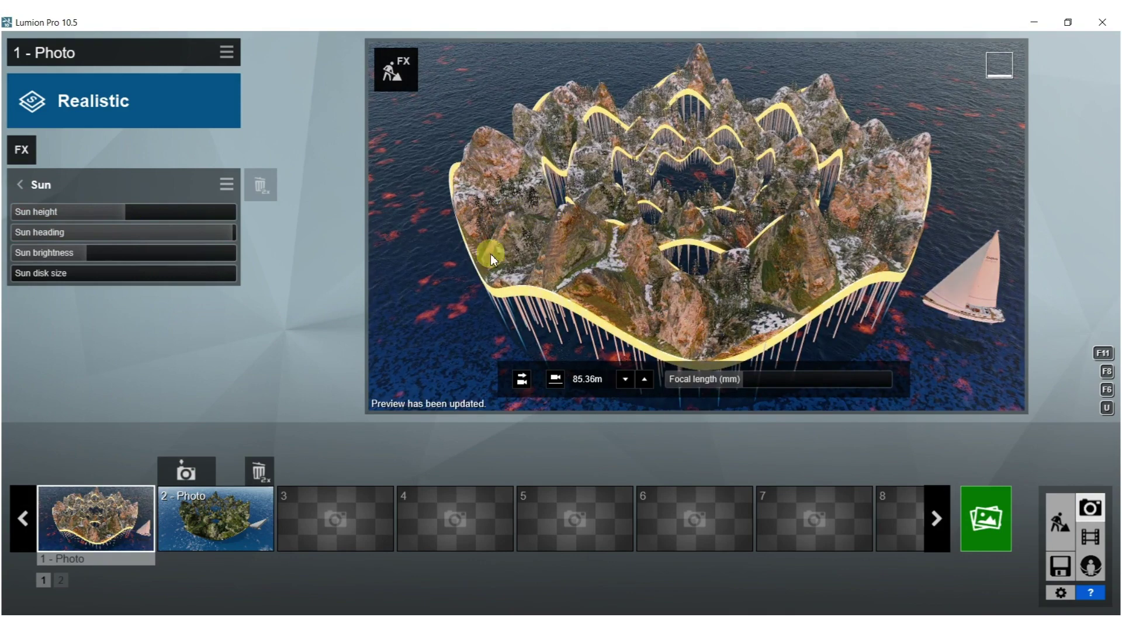
{"action": "left_click_drag", "start_coordinate": [233, 233], "coordinate": [222, 234]}
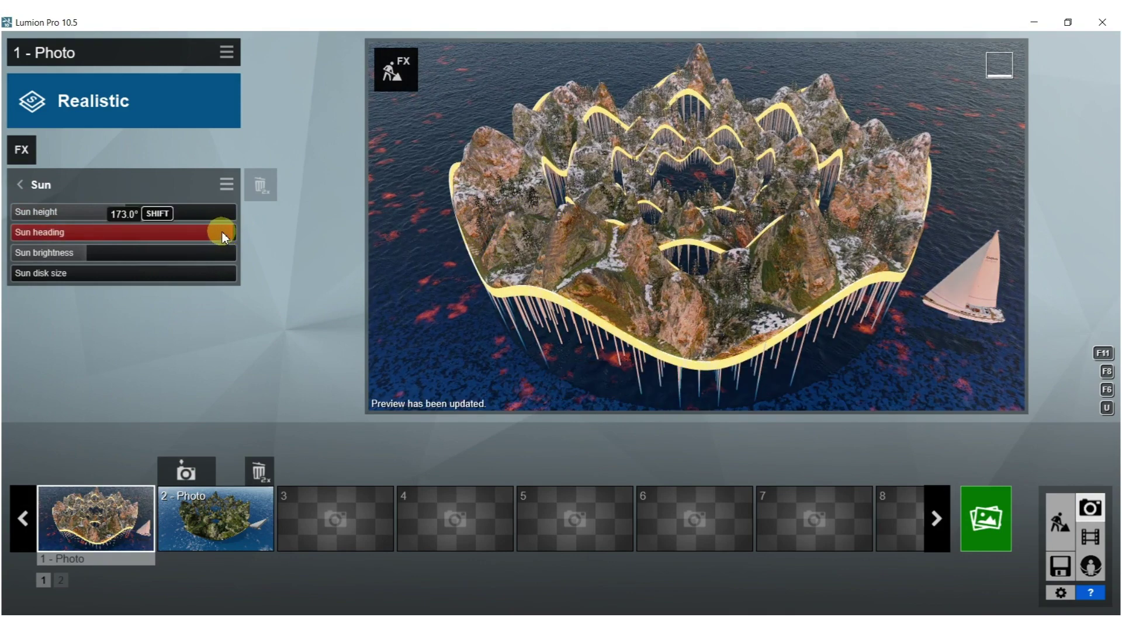
{"action": "left_click_drag", "start_coordinate": [129, 210], "coordinate": [132, 211]}
{"action": "left_click", "coordinate": [494, 226]}
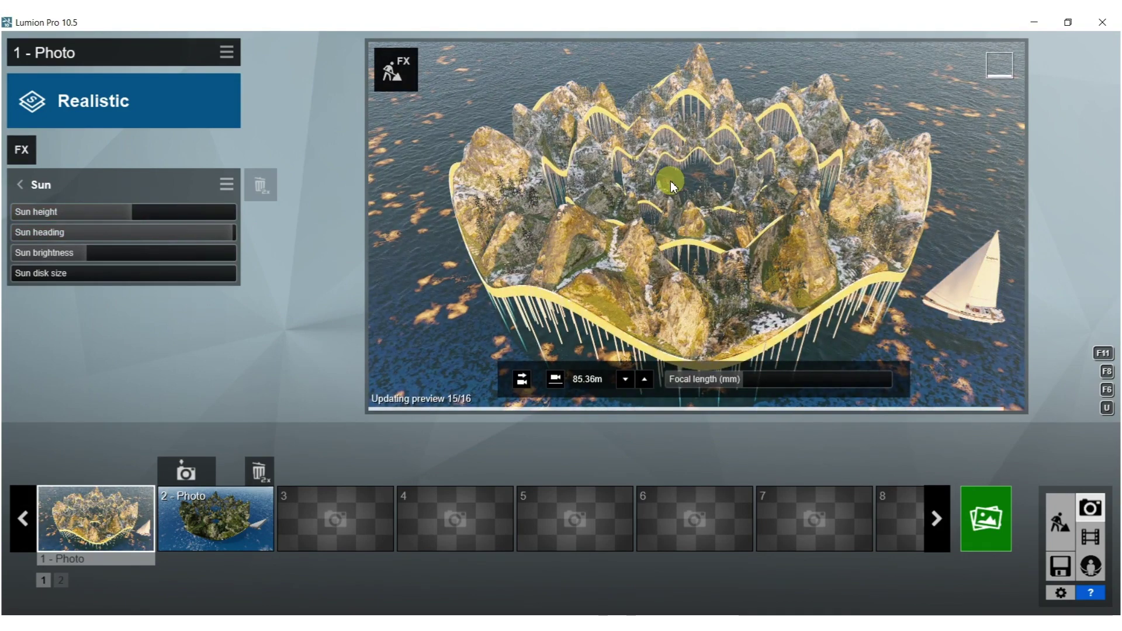
- Try lowering the sun to the horizon and down to a height of about -2.9°, refreshing the preview
{"action": "left_click_drag", "start_coordinate": [127, 211], "coordinate": [125, 212]}
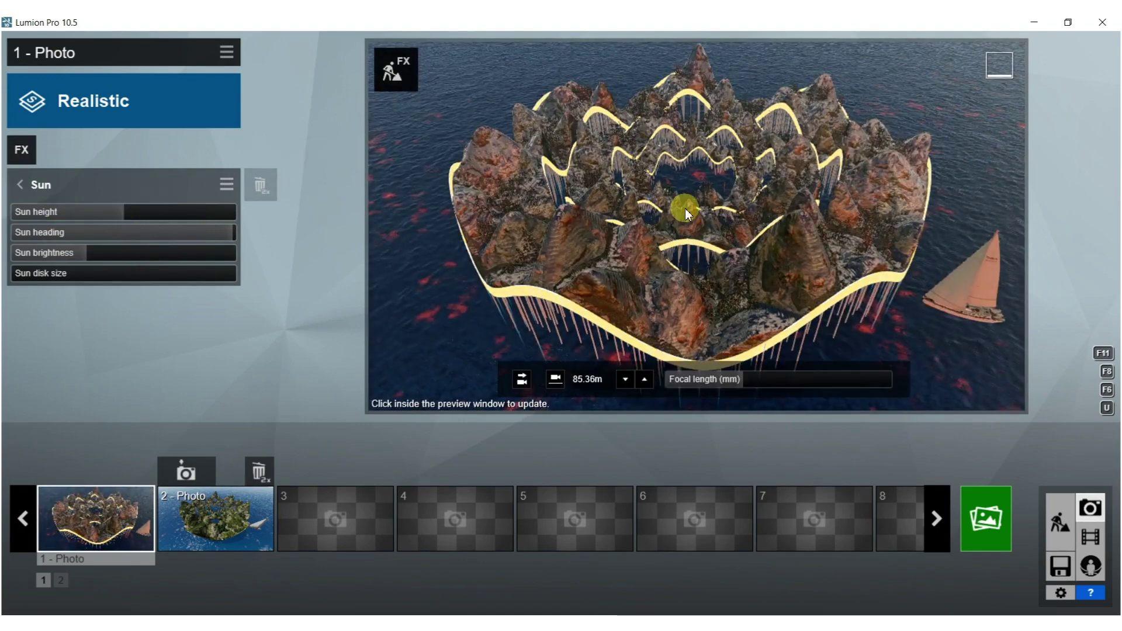
{"action": "left_click", "coordinate": [685, 209]}
{"action": "left_click", "coordinate": [121, 212]}
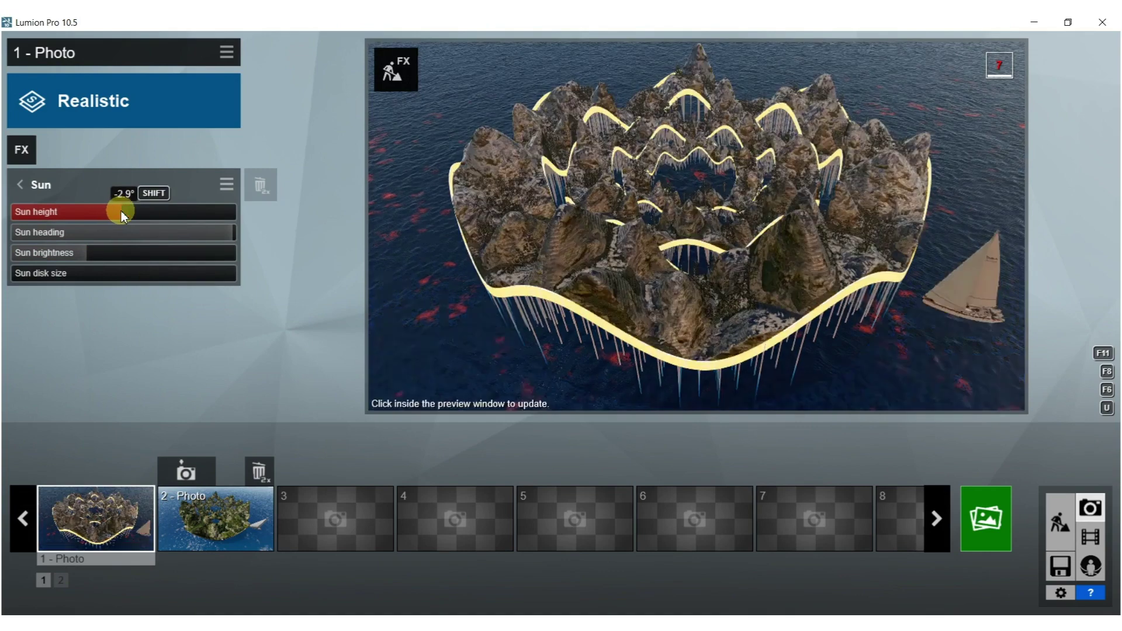
{"action": "left_click", "coordinate": [569, 209]}
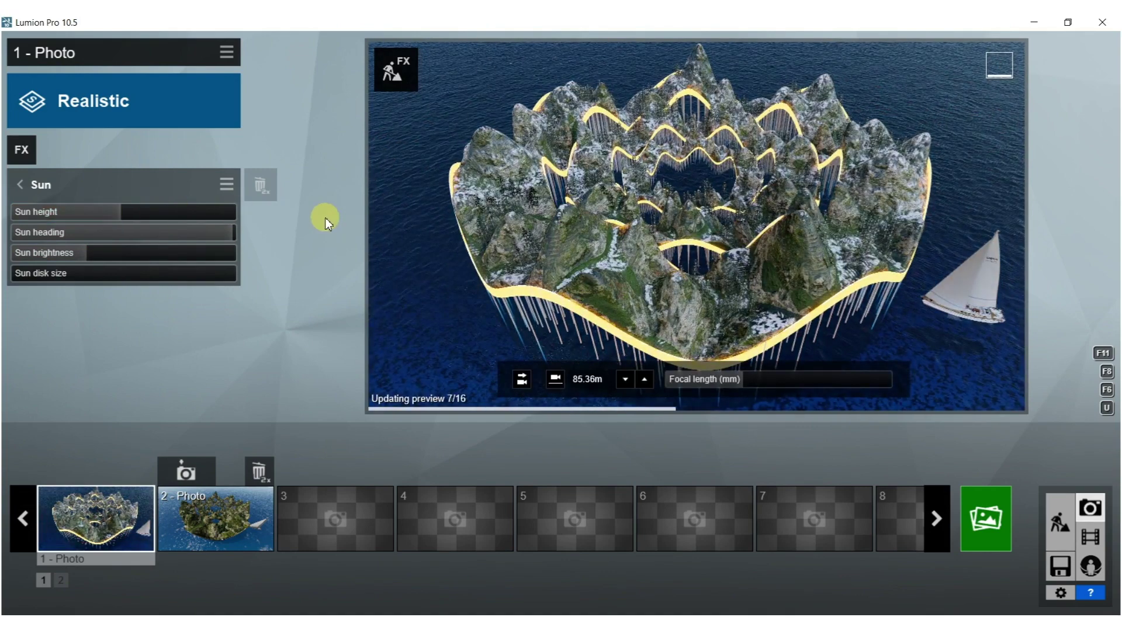
- Set the sun height to about 5.3° for golden light and refresh the preview
{"action": "left_click_drag", "start_coordinate": [135, 214], "coordinate": [130, 211]}
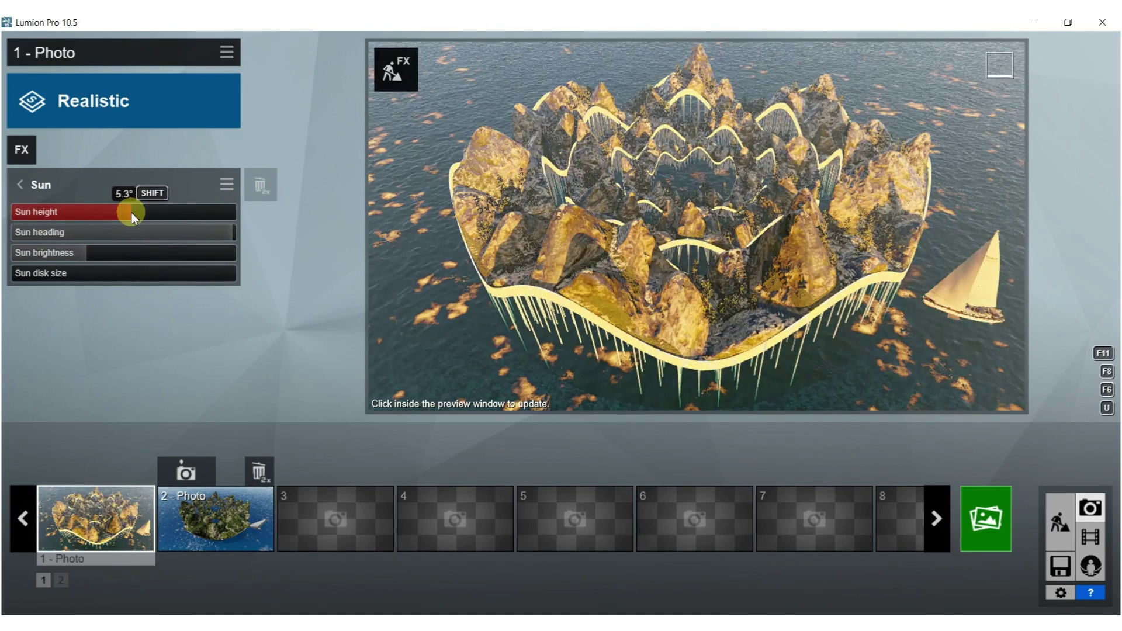
{"action": "left_click", "coordinate": [679, 267]}
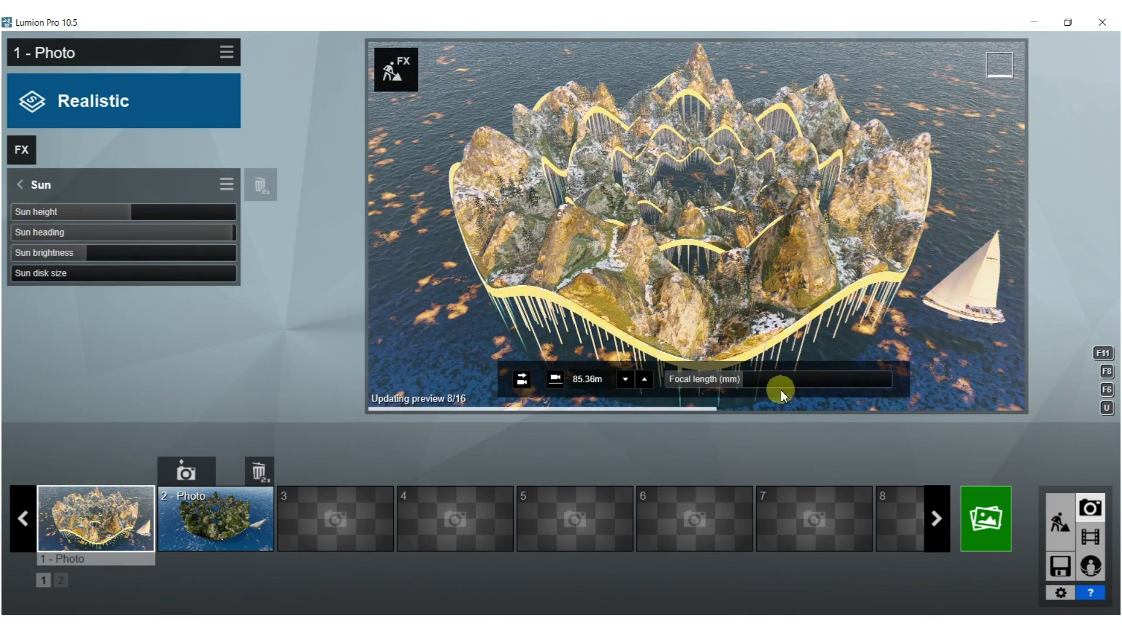
- Render the current shot at Desktop size, 1920x1080, overwriting 81.jpg in the BOOK folder, and return to the photo editor
{"action": "left_click", "coordinate": [983, 520]}
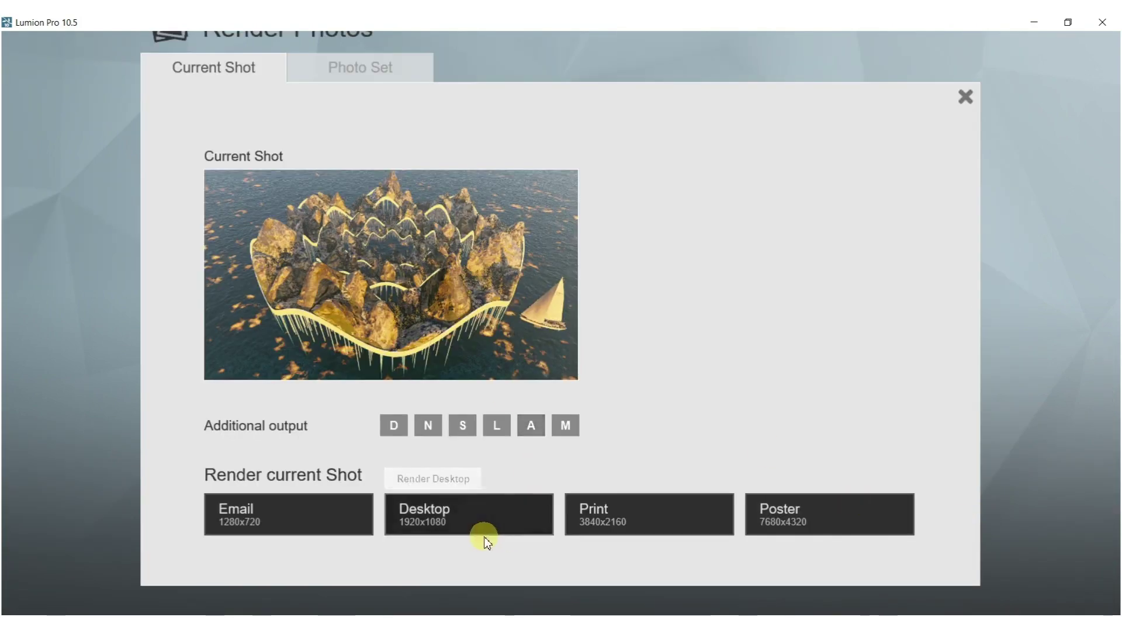
{"action": "left_click", "coordinate": [443, 509]}
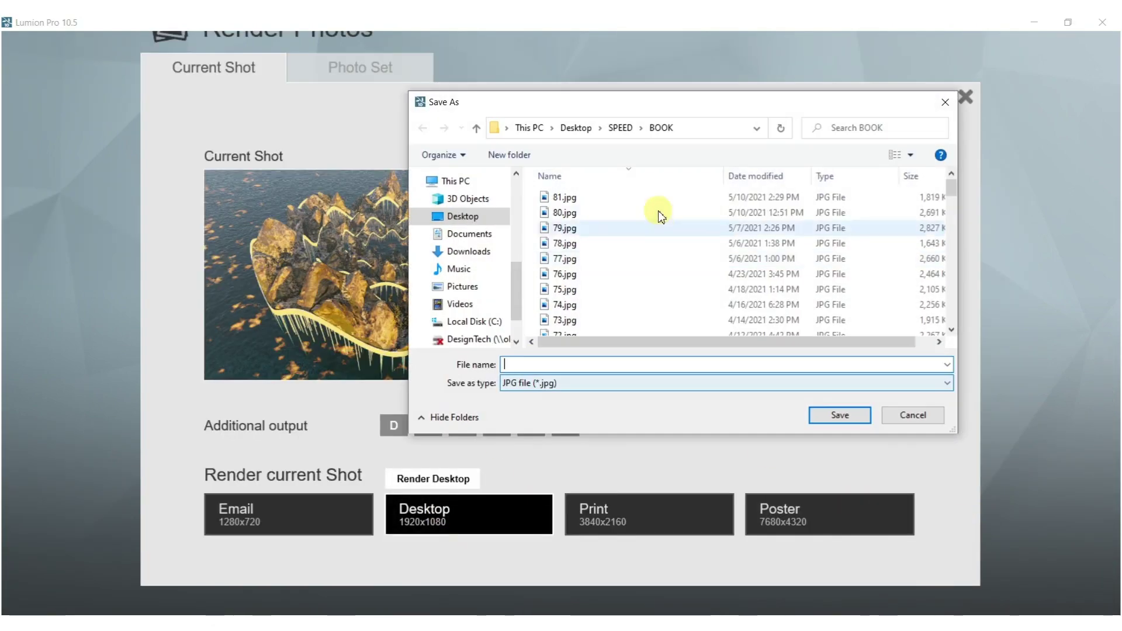
{"action": "left_click", "coordinate": [600, 201]}
{"action": "left_click", "coordinate": [823, 415]}
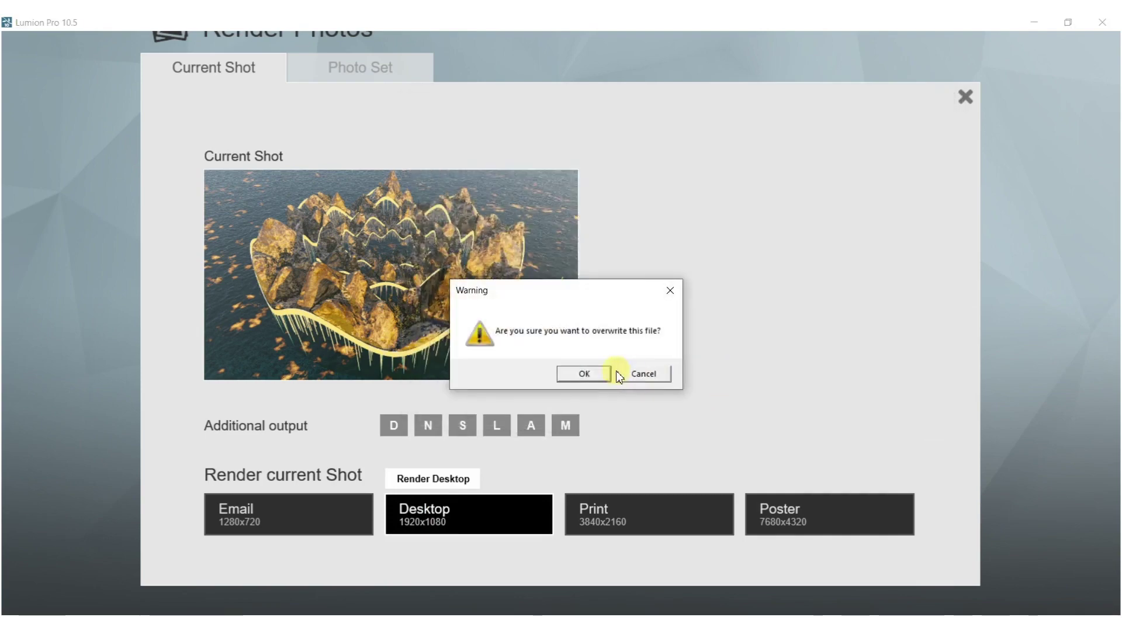
{"action": "left_click", "coordinate": [585, 375]}
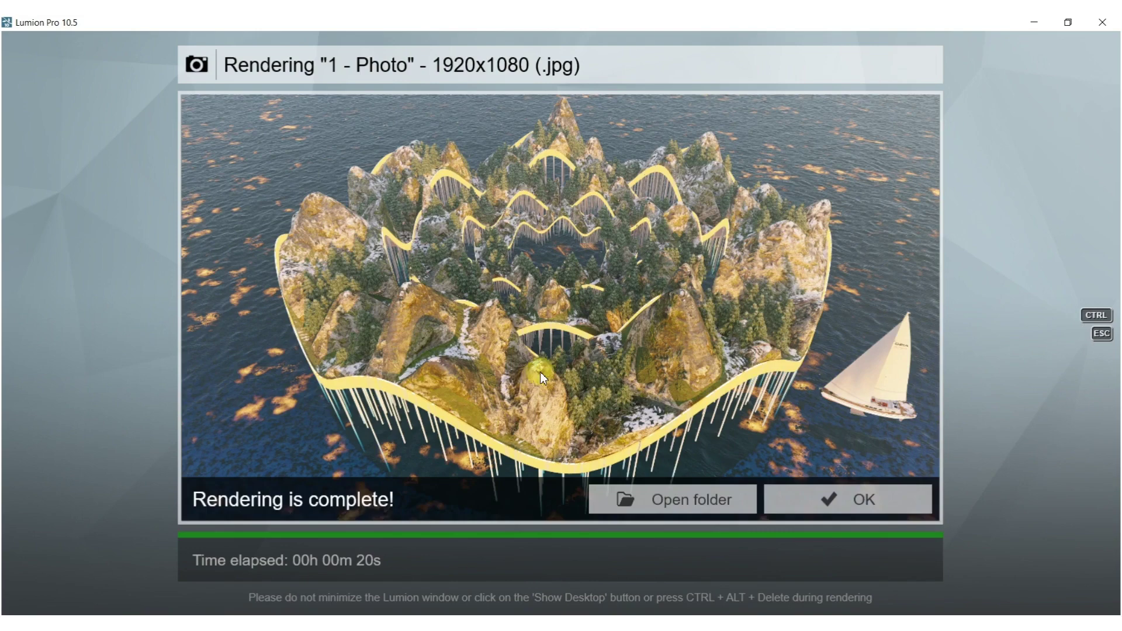
{"action": "left_click", "coordinate": [848, 498]}
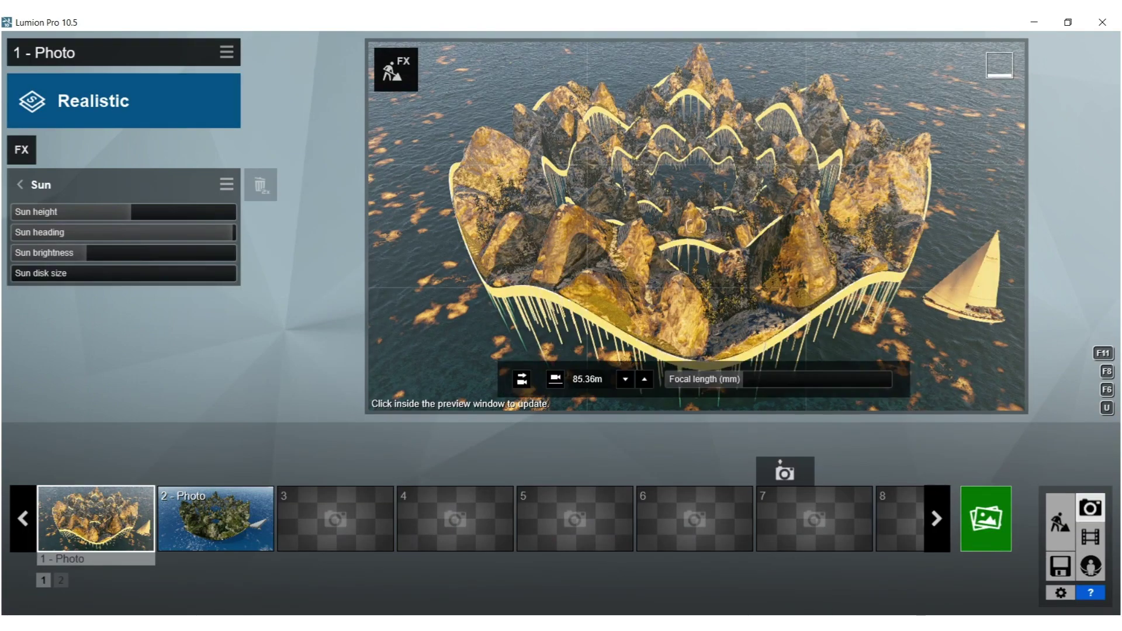
- Pull the photo camera back and raise it to an eye level of 93.25 m, and refresh the preview
{"action": "right_click_drag", "start_coordinate": [696, 226], "coordinate": [684, 229]}
{"action": "key", "text": "s"}
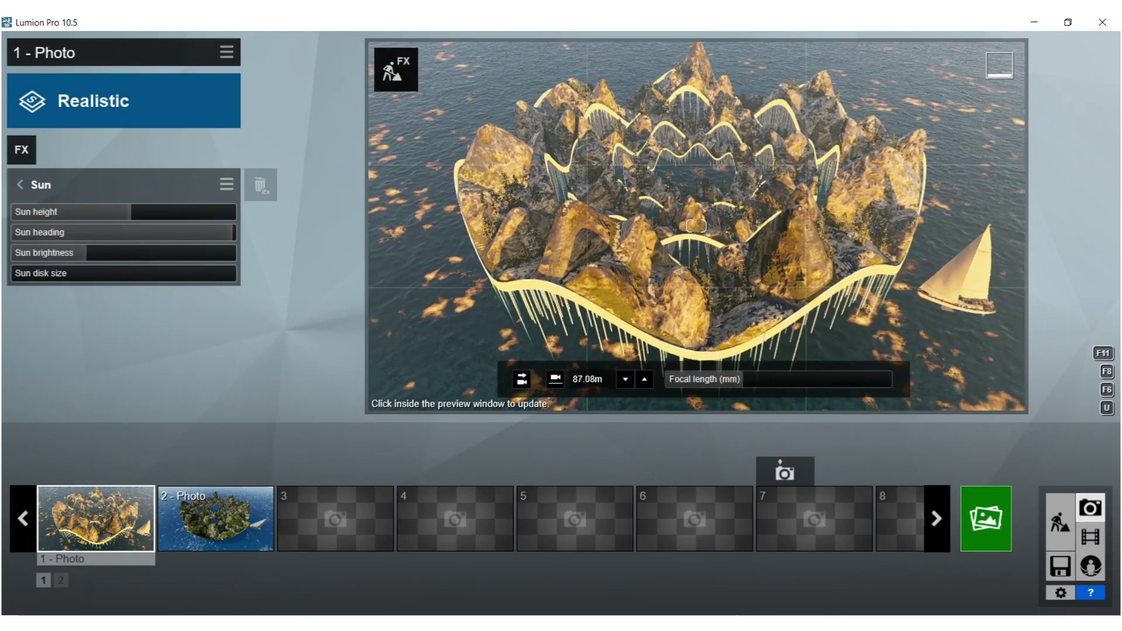
{"action": "key", "text": "q"}
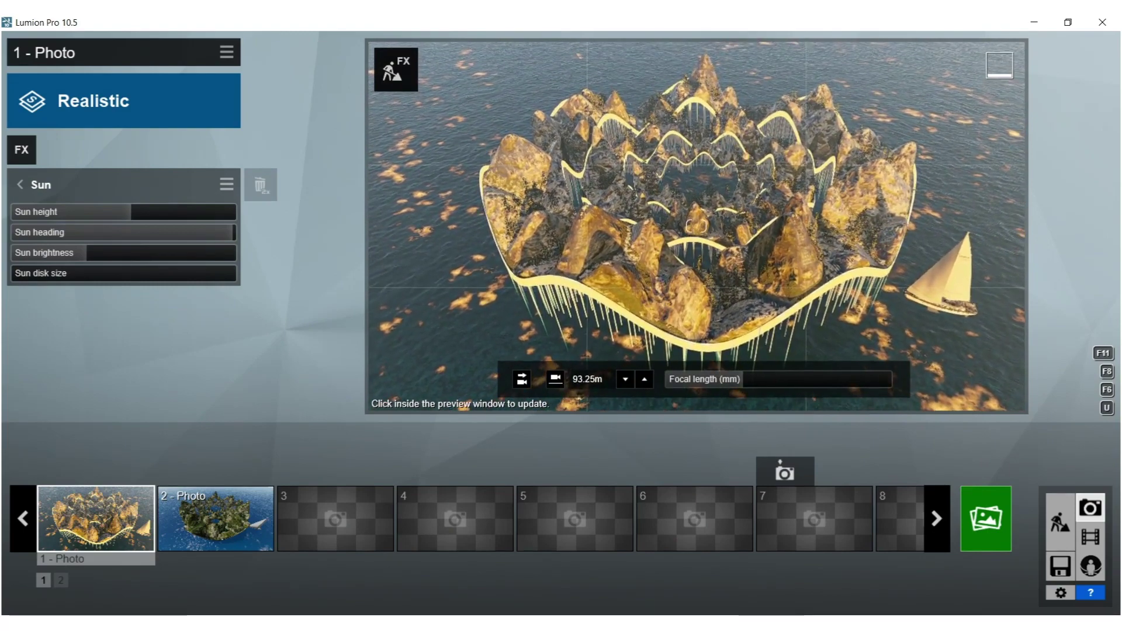
{"action": "left_click", "coordinate": [671, 277]}
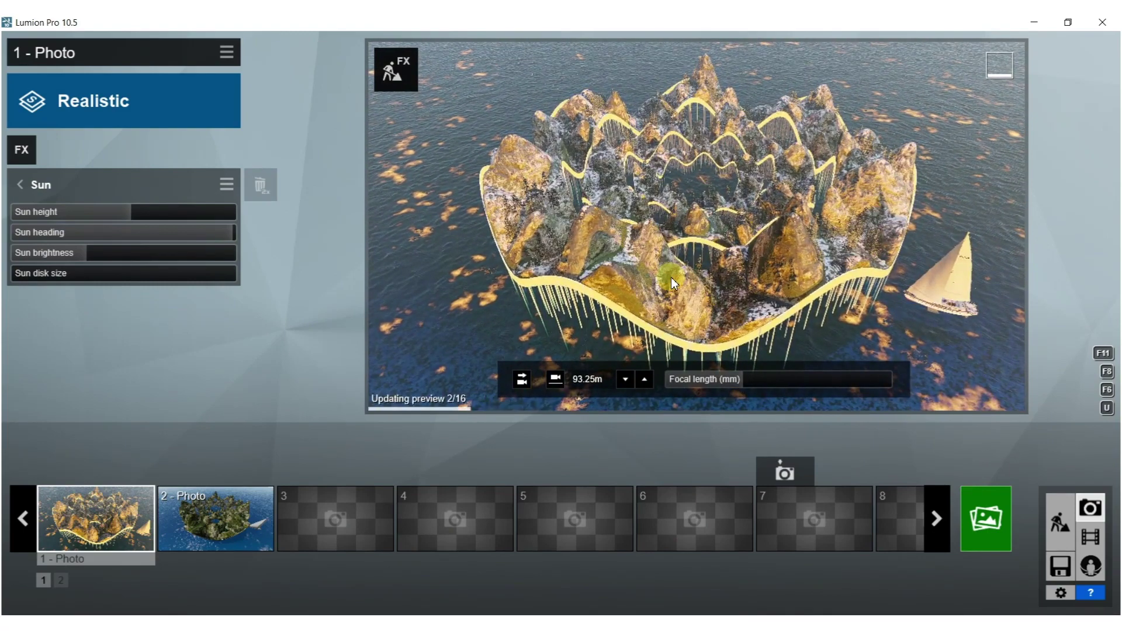
- Try a sun height of 7.6° with the sun heading reduced in two stages, and refresh the preview
{"action": "left_click", "coordinate": [134, 213]}
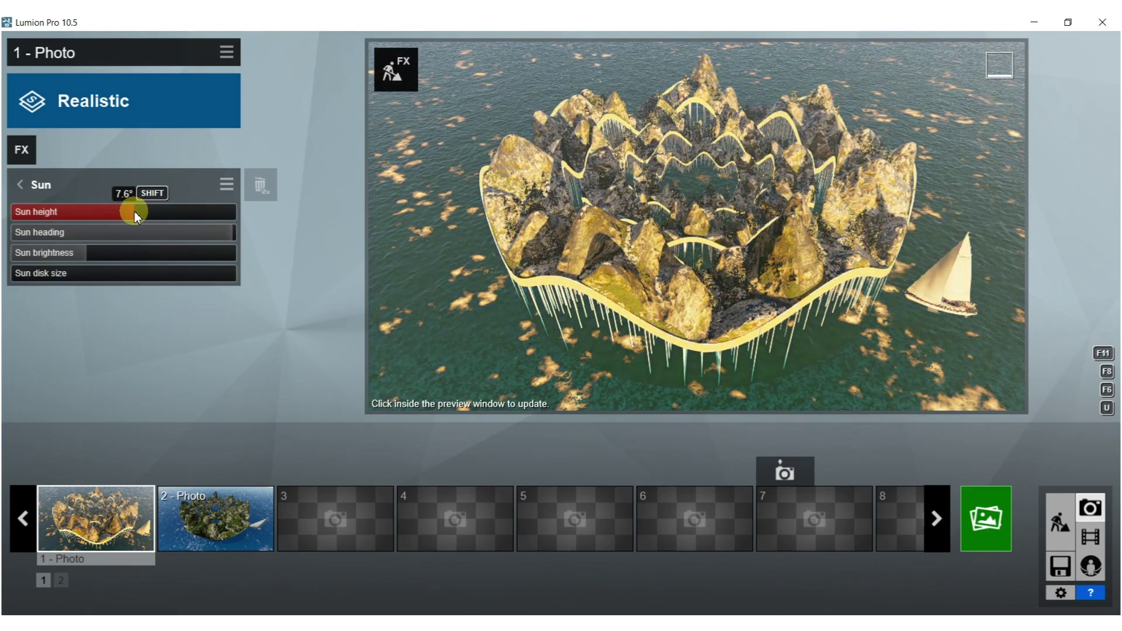
{"action": "left_click", "coordinate": [409, 235]}
{"action": "left_click", "coordinate": [220, 236]}
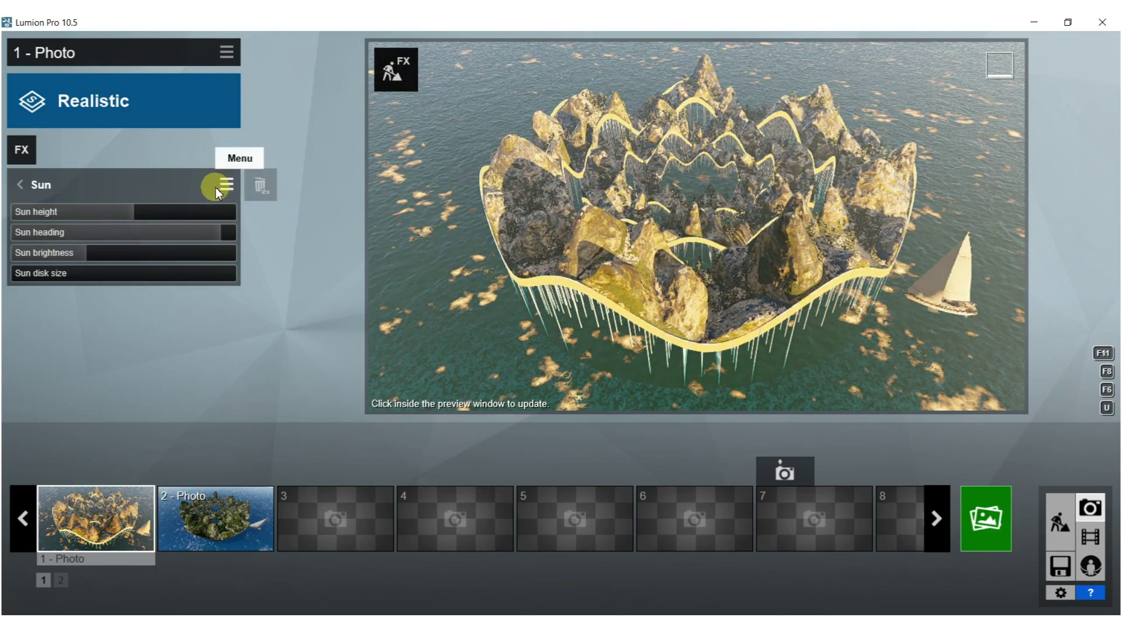
{"action": "left_click", "coordinate": [215, 228]}
{"action": "left_click", "coordinate": [569, 222]}
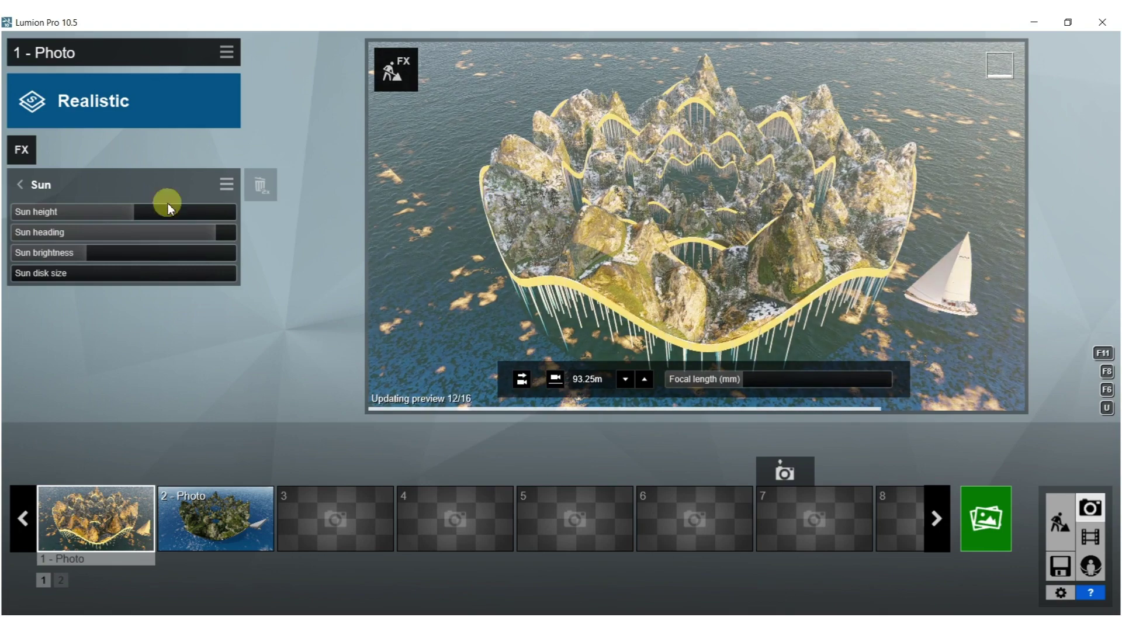
- Turn the sun heading back a little further and lower the sun height to about 0.6°, refreshing the preview
{"action": "left_click_drag", "start_coordinate": [134, 214], "coordinate": [132, 214]}
{"action": "mouse_move", "coordinate": [216, 233]}
{"action": "left_mouse_down"}
{"action": "mouse_move", "coordinate": [207, 236]}
{"action": "mouse_move", "coordinate": [229, 238]}
{"action": "left_mouse_up"}
{"action": "left_click", "coordinate": [619, 234]}
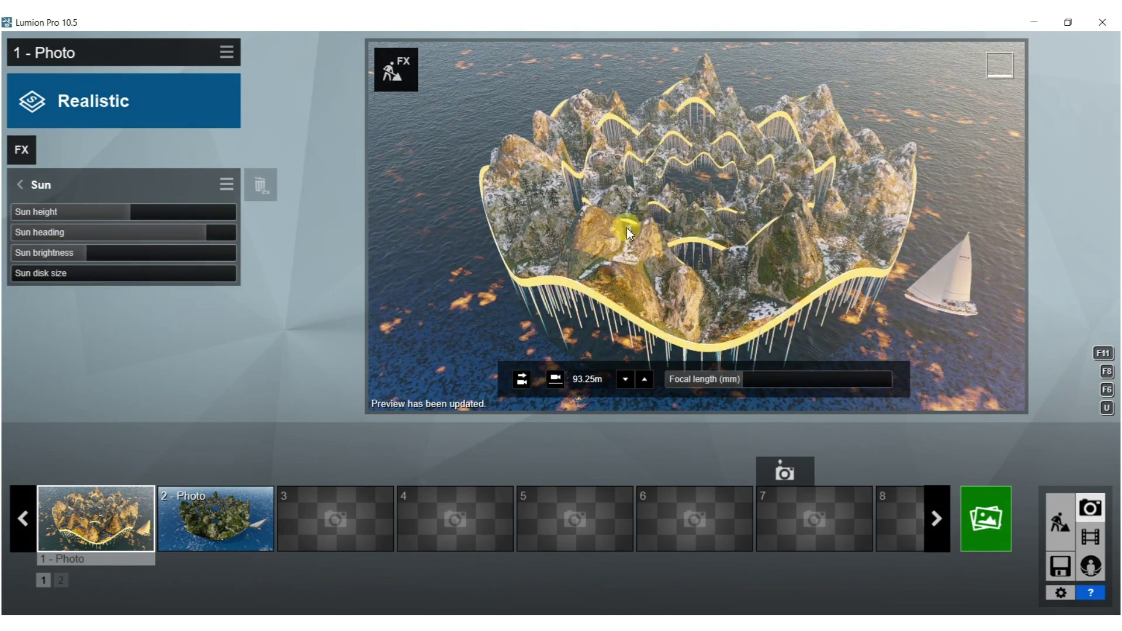
{"action": "left_click", "coordinate": [263, 226]}
{"action": "left_click", "coordinate": [96, 210]}
{"action": "left_click_drag", "start_coordinate": [121, 212], "coordinate": [125, 209]}
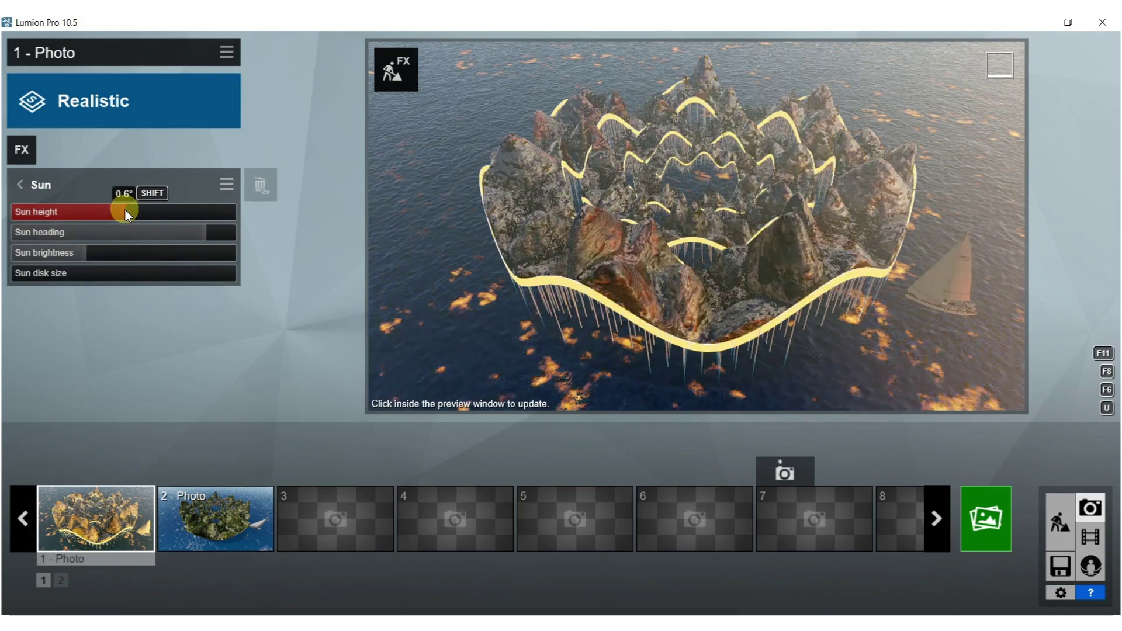
{"action": "left_click", "coordinate": [526, 209]}
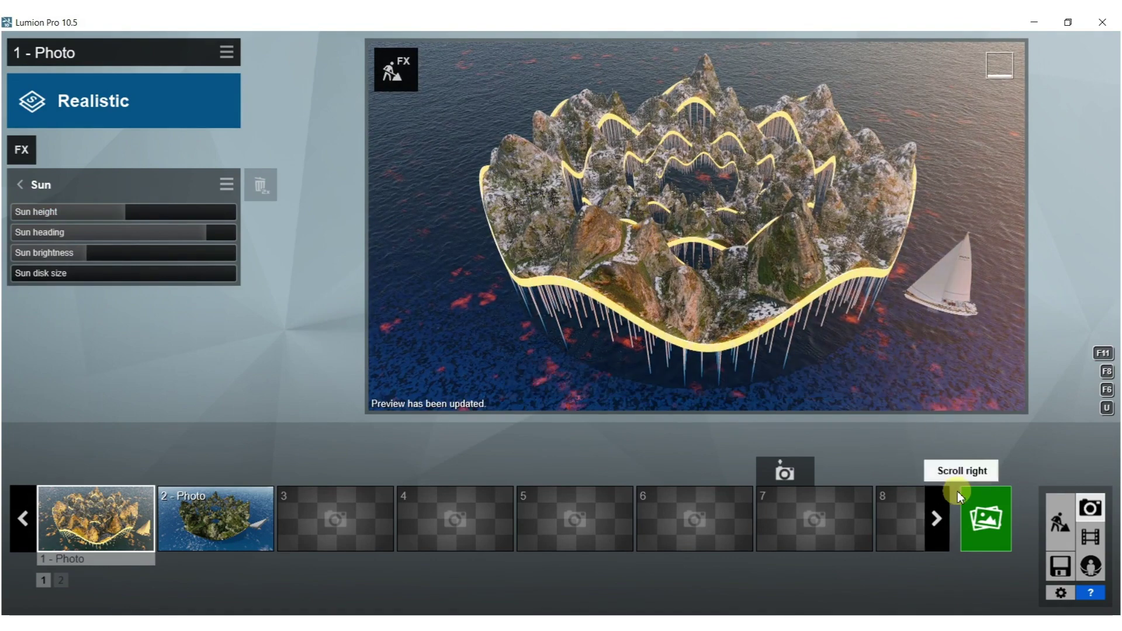
- Render the low-sun shot at Desktop 1920x1080 over 81.jpg and close the finished render
{"action": "left_click", "coordinate": [993, 518]}
{"action": "left_click", "coordinate": [510, 528]}
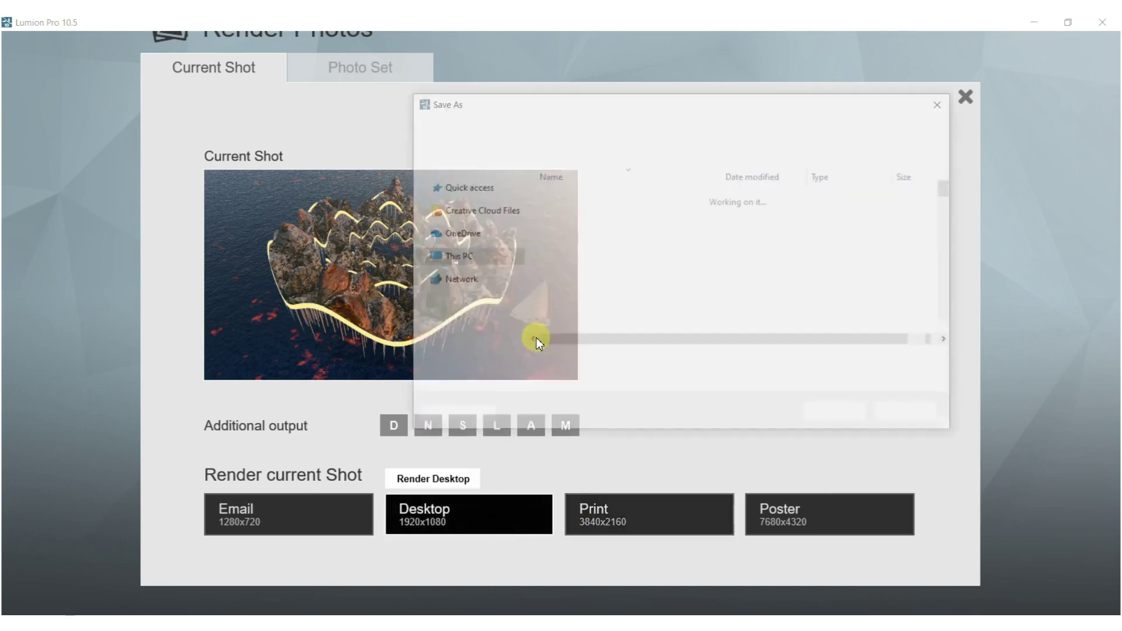
{"action": "left_click", "coordinate": [564, 198]}
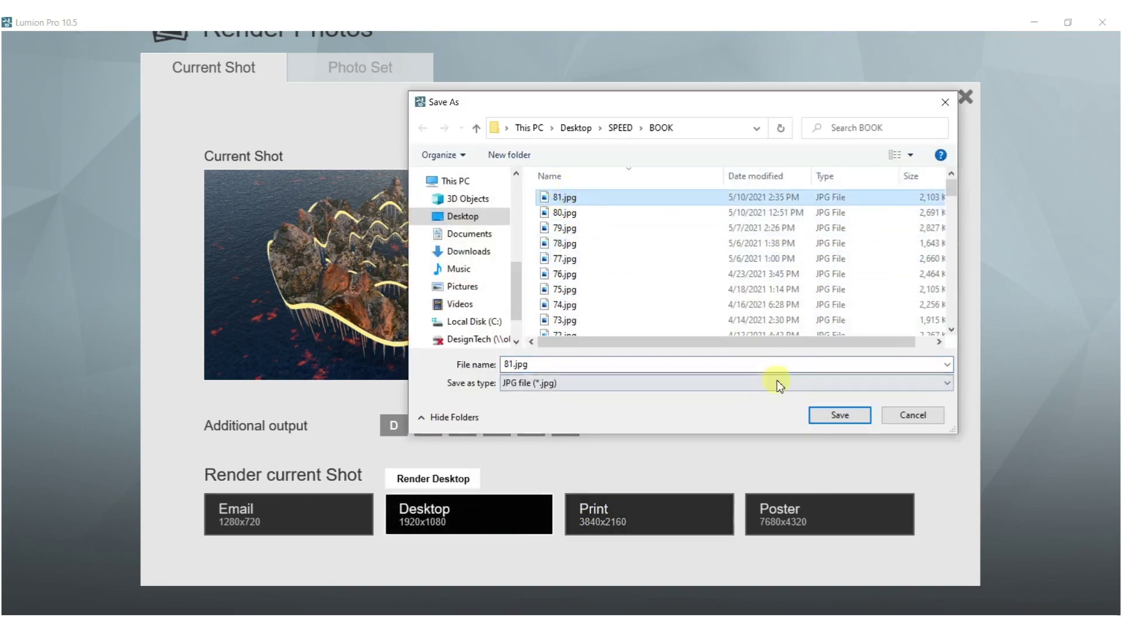
{"action": "left_click", "coordinate": [851, 415]}
{"action": "left_click", "coordinate": [599, 378]}
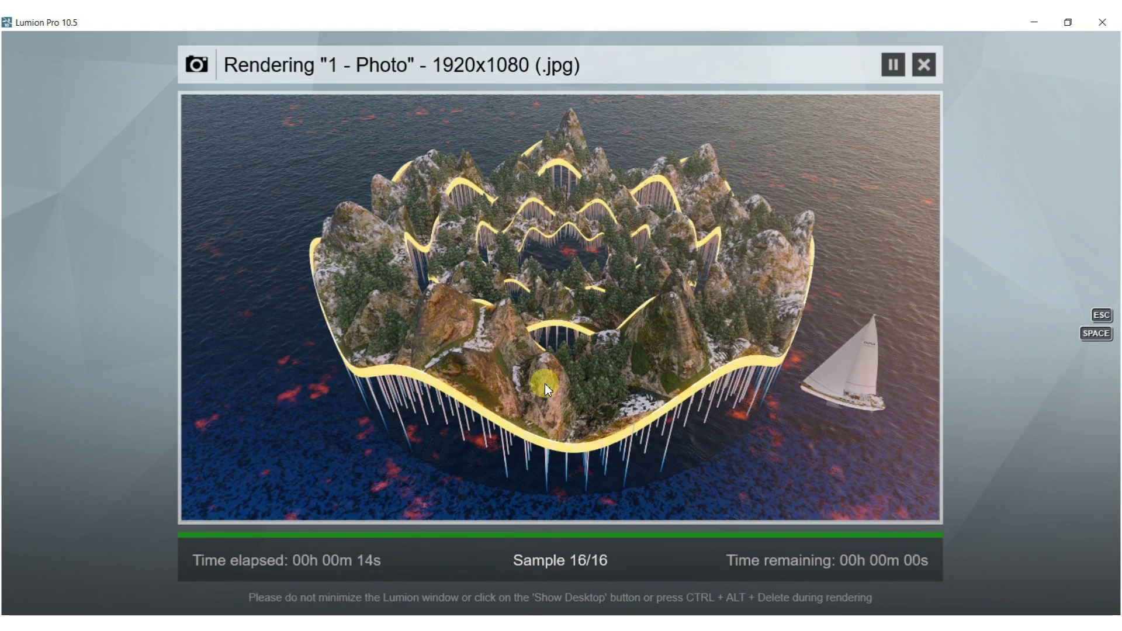
{"action": "left_click", "coordinate": [846, 492]}
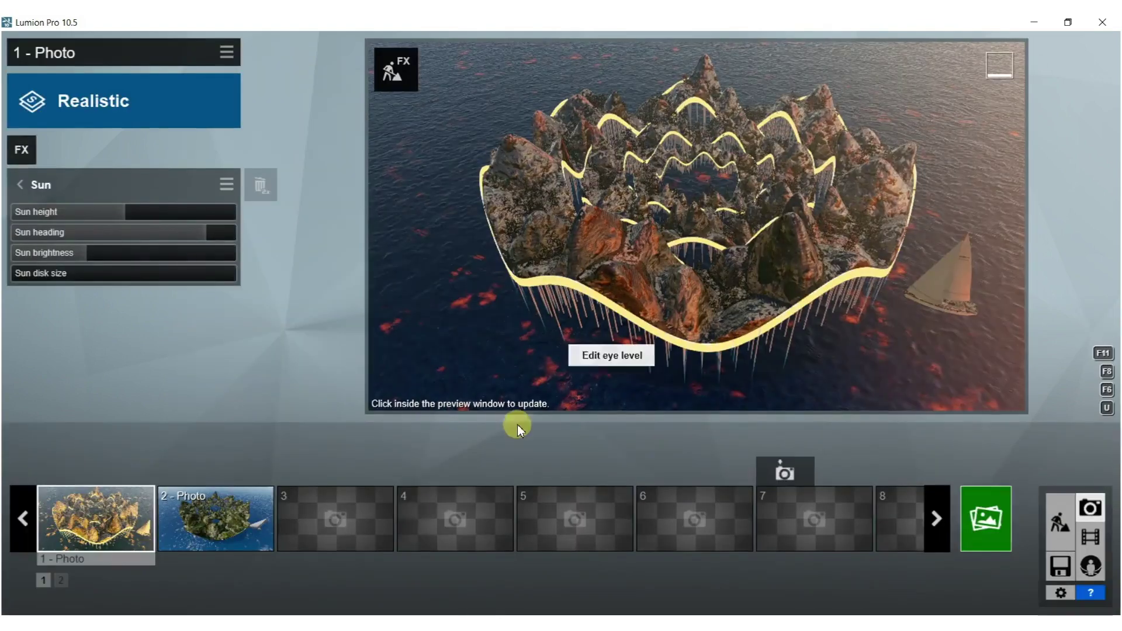
- Scatter clusters of a conifer from the first page of the nature library over the bare front rocks, and return to the refreshed photo
{"action": "left_click", "coordinate": [385, 87]}
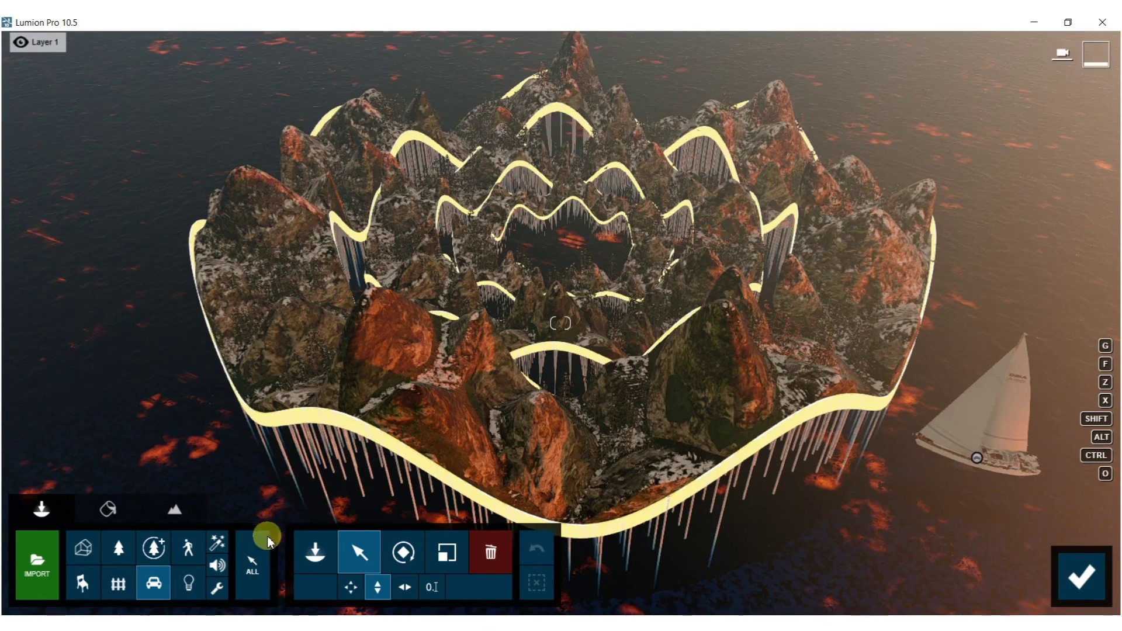
{"action": "left_click", "coordinate": [121, 548]}
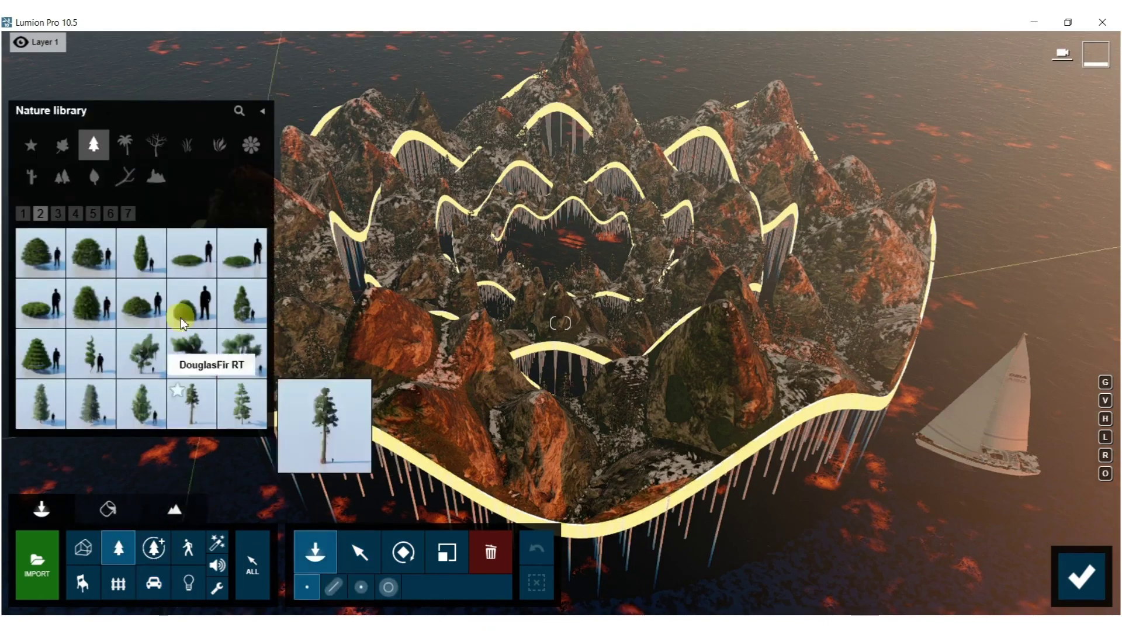
{"action": "left_click", "coordinate": [22, 213]}
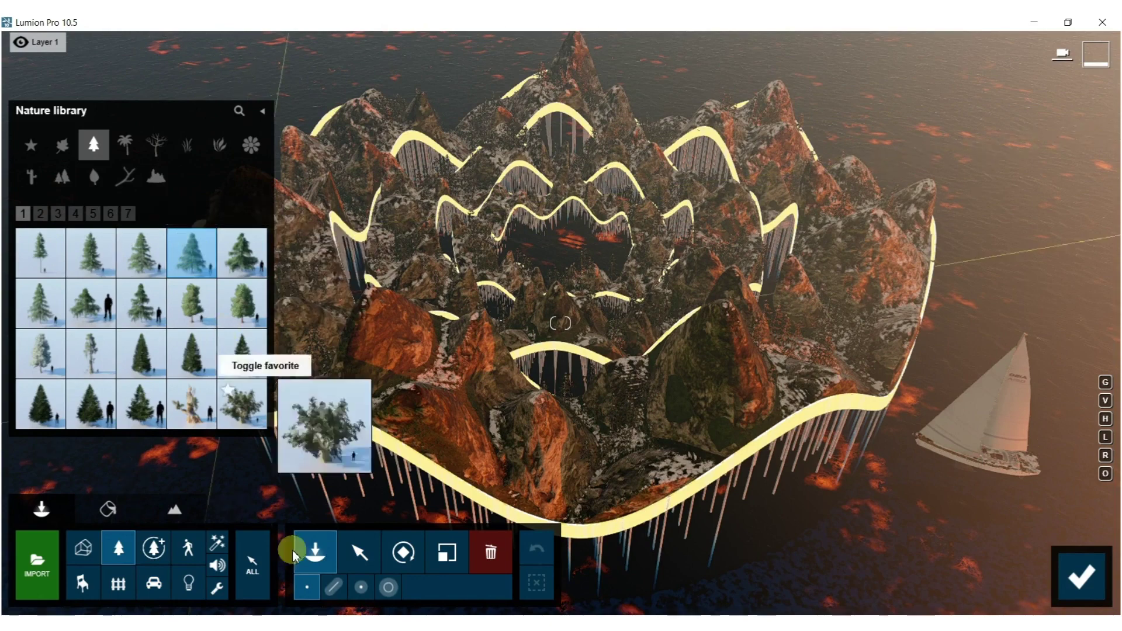
{"action": "left_click", "coordinate": [363, 586]}
{"action": "left_click", "coordinate": [440, 366]}
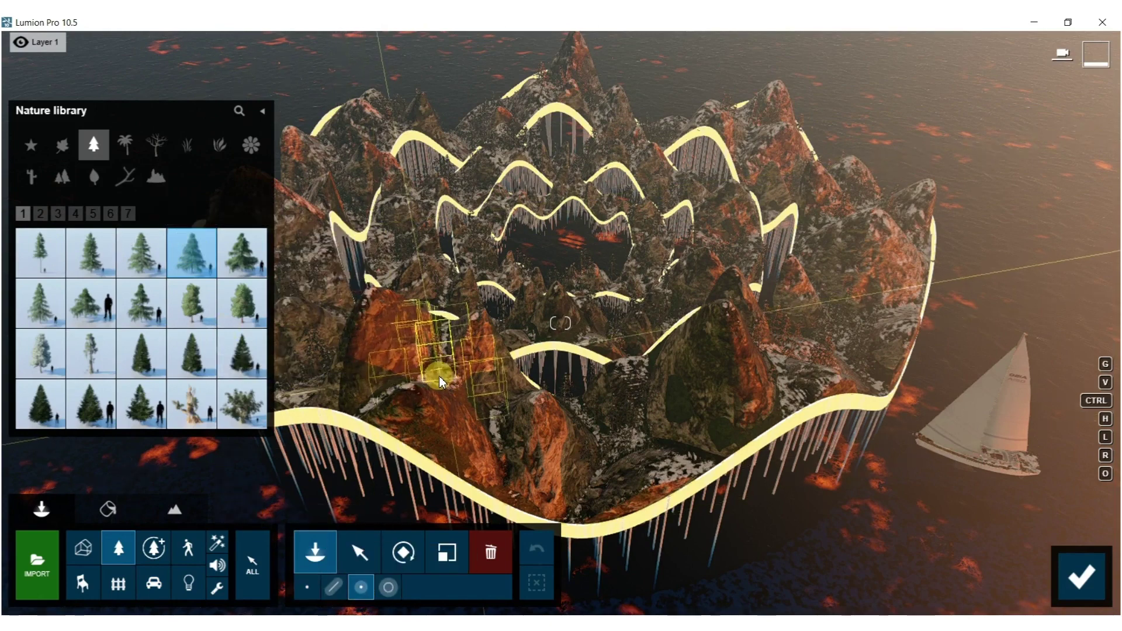
{"action": "left_click", "coordinate": [440, 380]}
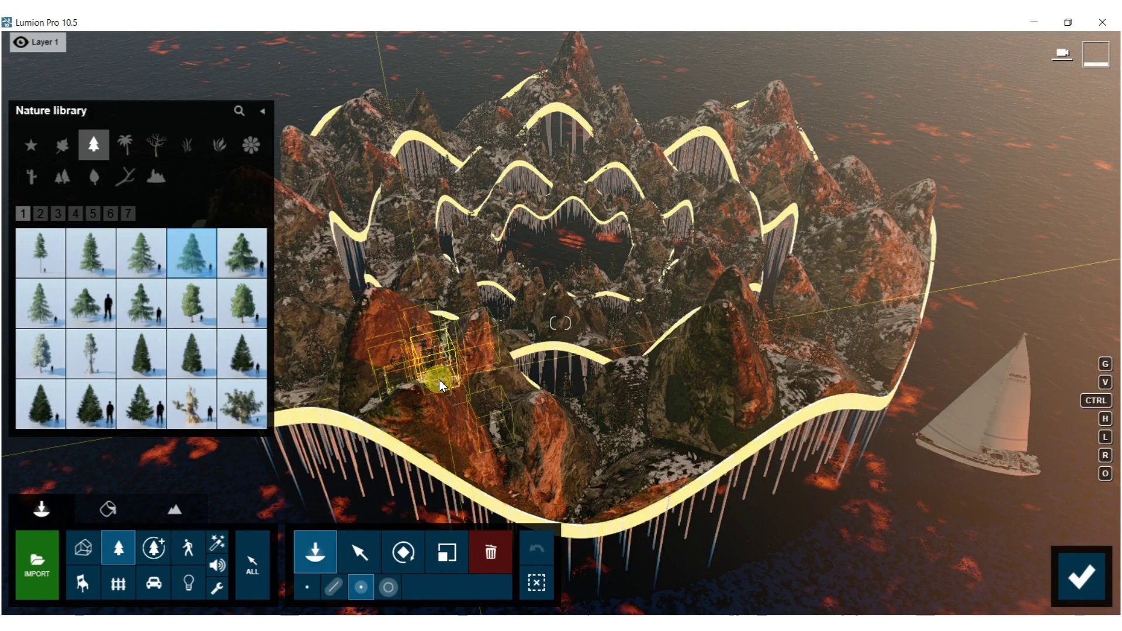
{"action": "left_click", "coordinate": [362, 393]}
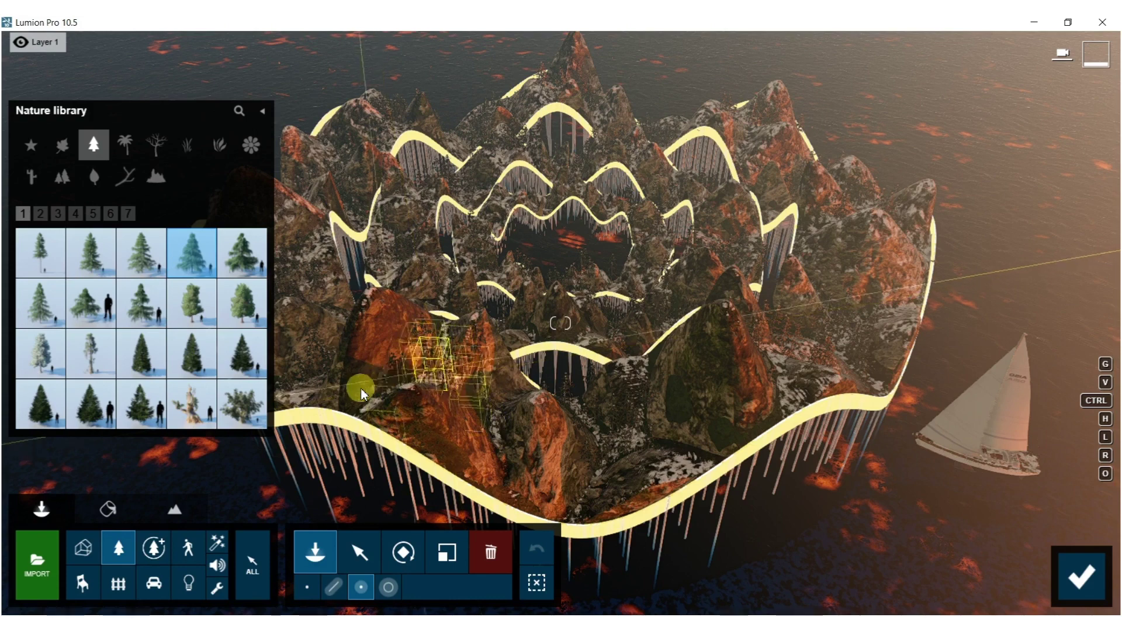
{"action": "left_click", "coordinate": [1080, 573]}
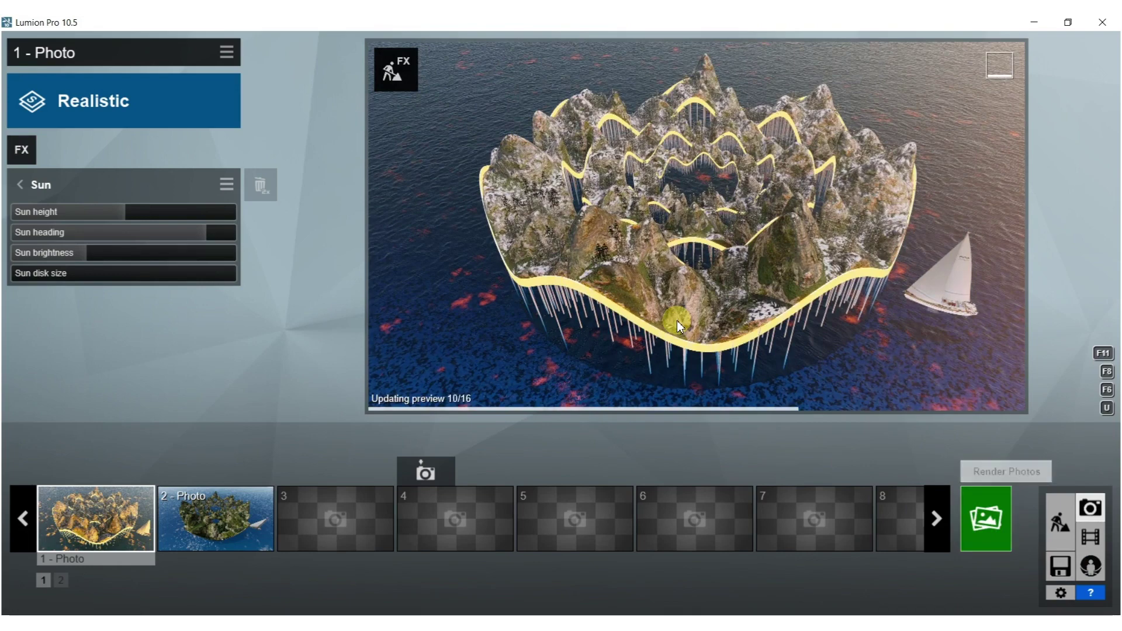
- Render the photo with the added trees at Desktop 1920x1080, overwriting 81.jpg
{"action": "left_click", "coordinate": [985, 529]}
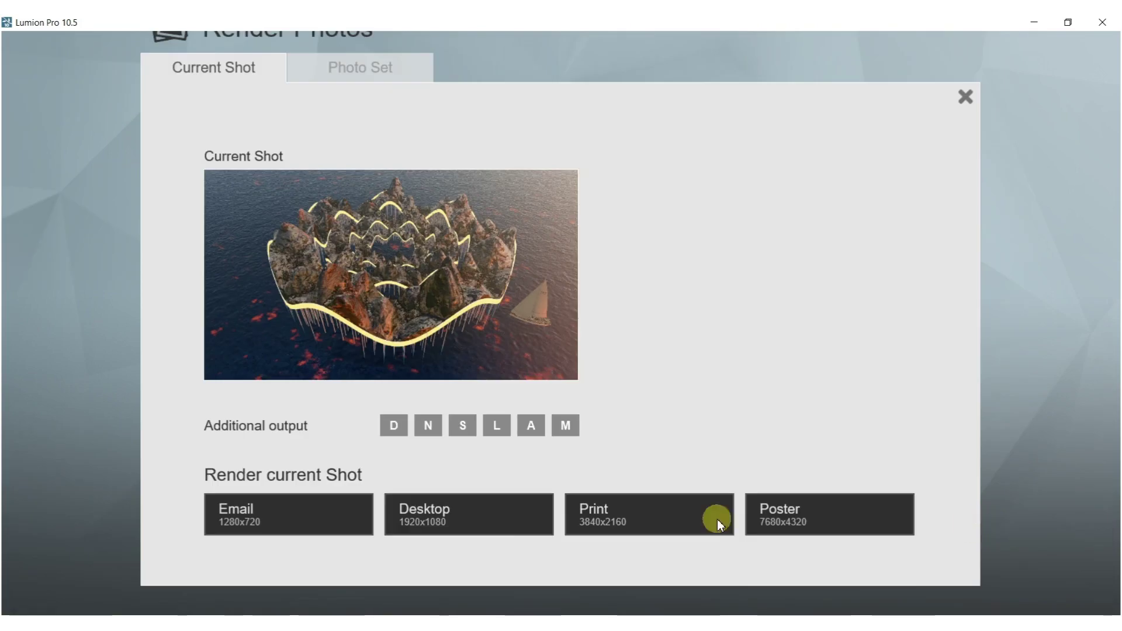
{"action": "left_click", "coordinate": [438, 528]}
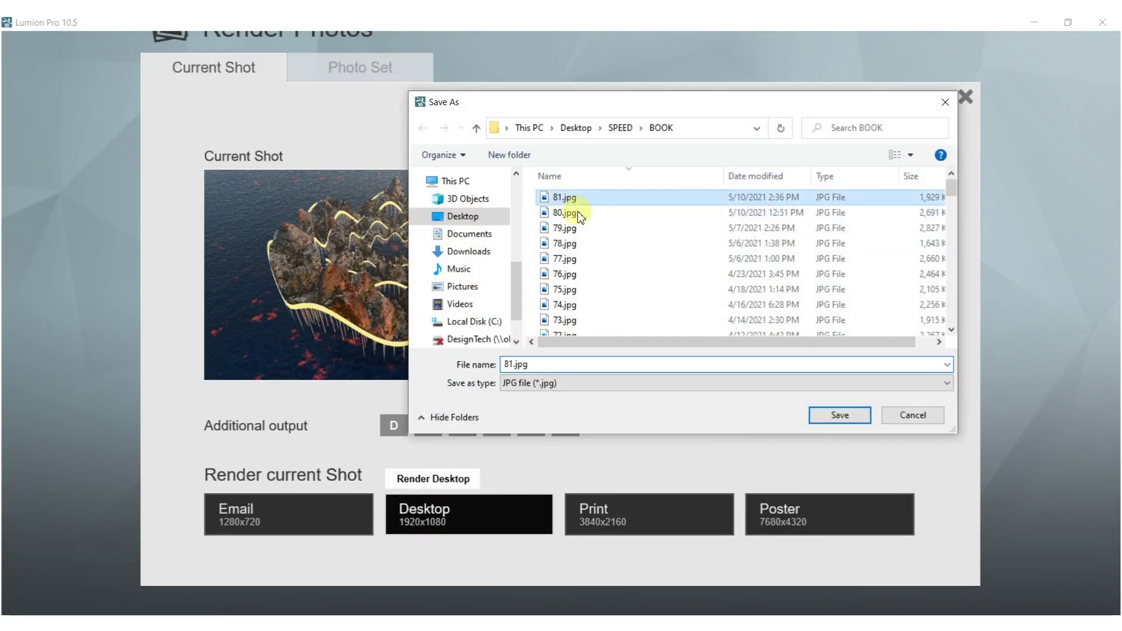
{"action": "left_click", "coordinate": [836, 415]}
{"action": "left_click", "coordinate": [601, 376]}
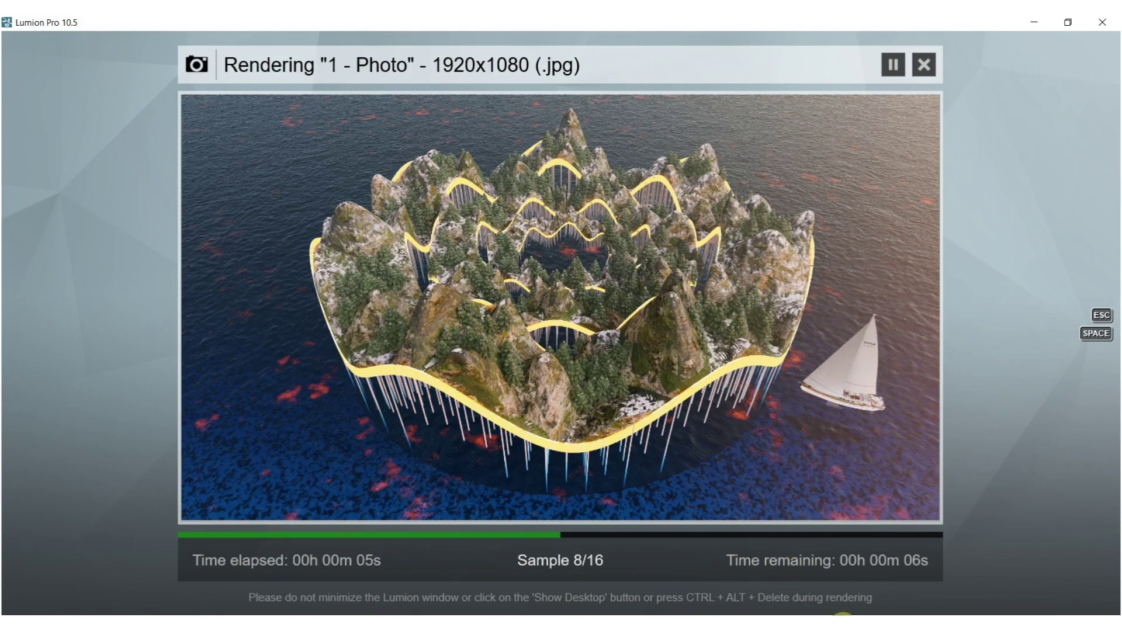
- Switch to Photoshop with the rendered 81.jpg, activate the Dodge/Burn brush and apply Auto Tone to the image
{"action": "left_click", "coordinate": [960, 611]}
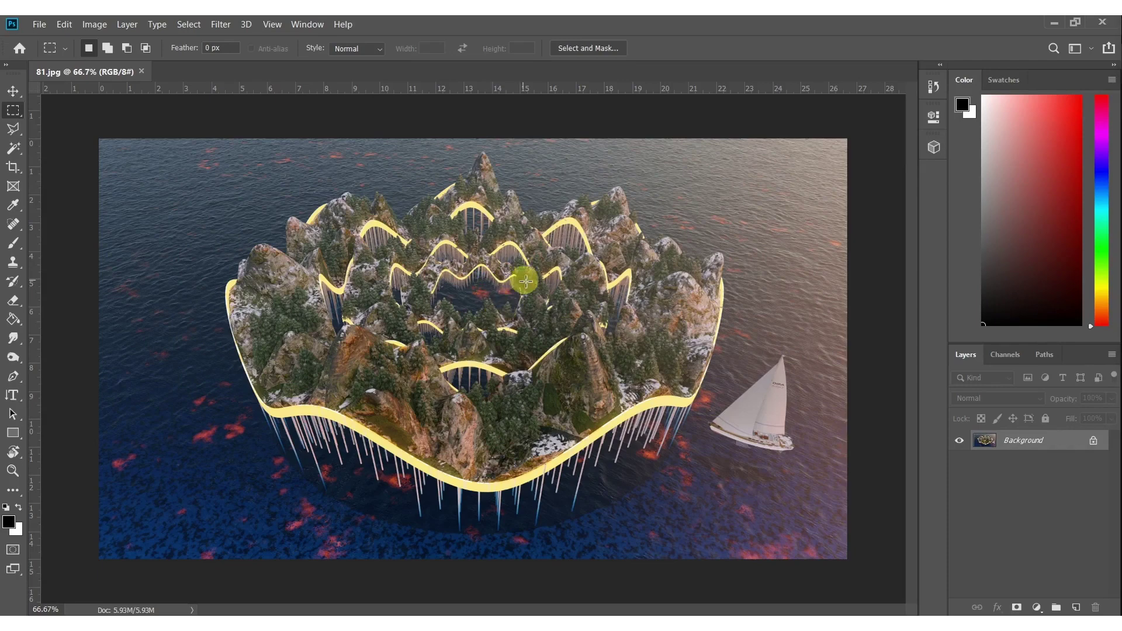
{"action": "key", "text": "o"}
{"action": "left_click", "coordinate": [95, 24]}
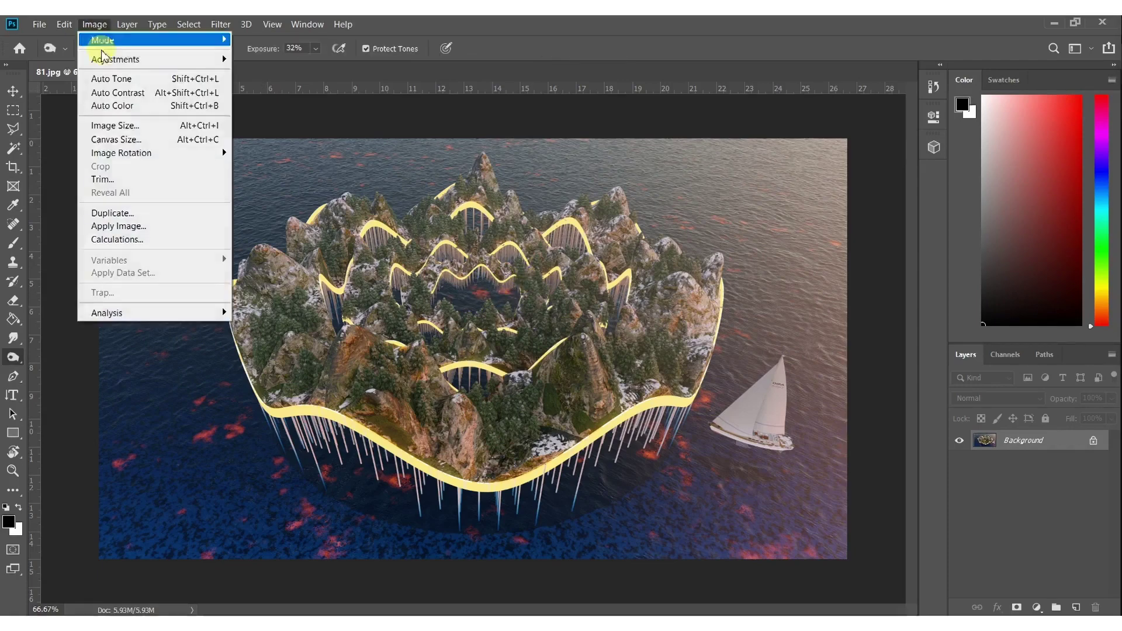
{"action": "left_click", "coordinate": [114, 82]}
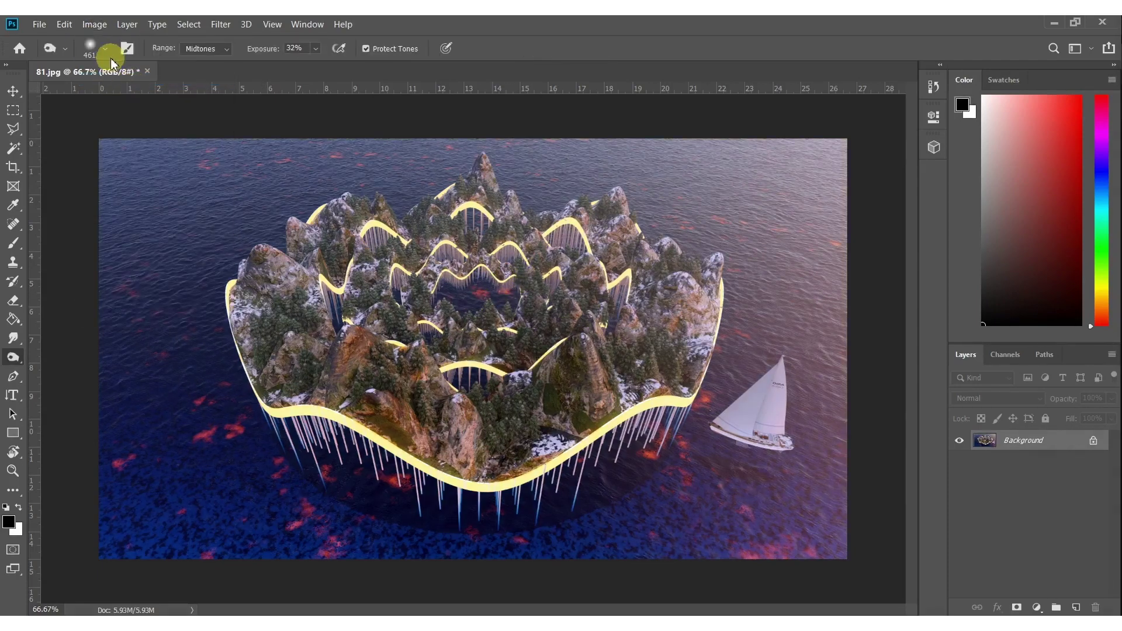
- Correct the colours of the island image with Auto Color
{"action": "left_click", "coordinate": [90, 26]}
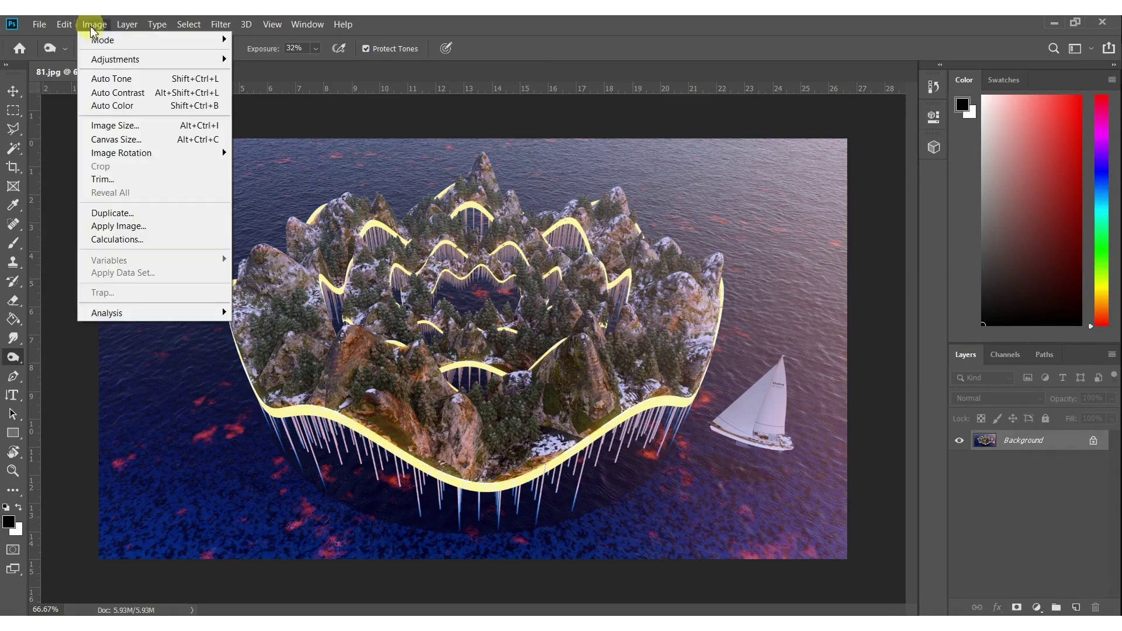
{"action": "left_click", "coordinate": [113, 105]}
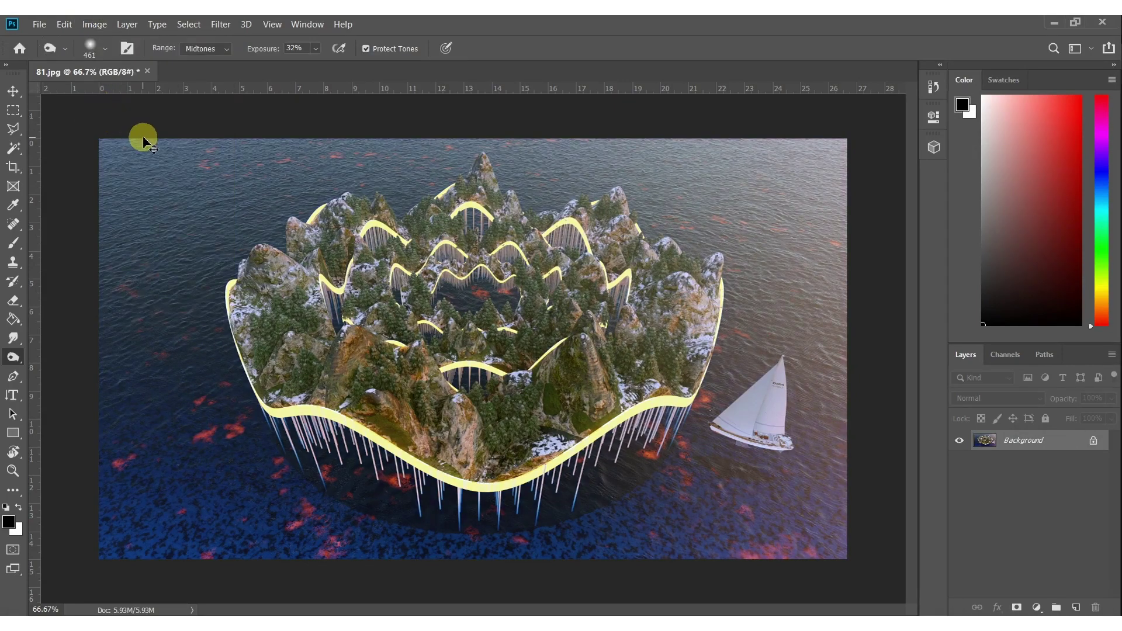
{"action": "left_click", "coordinate": [90, 26]}
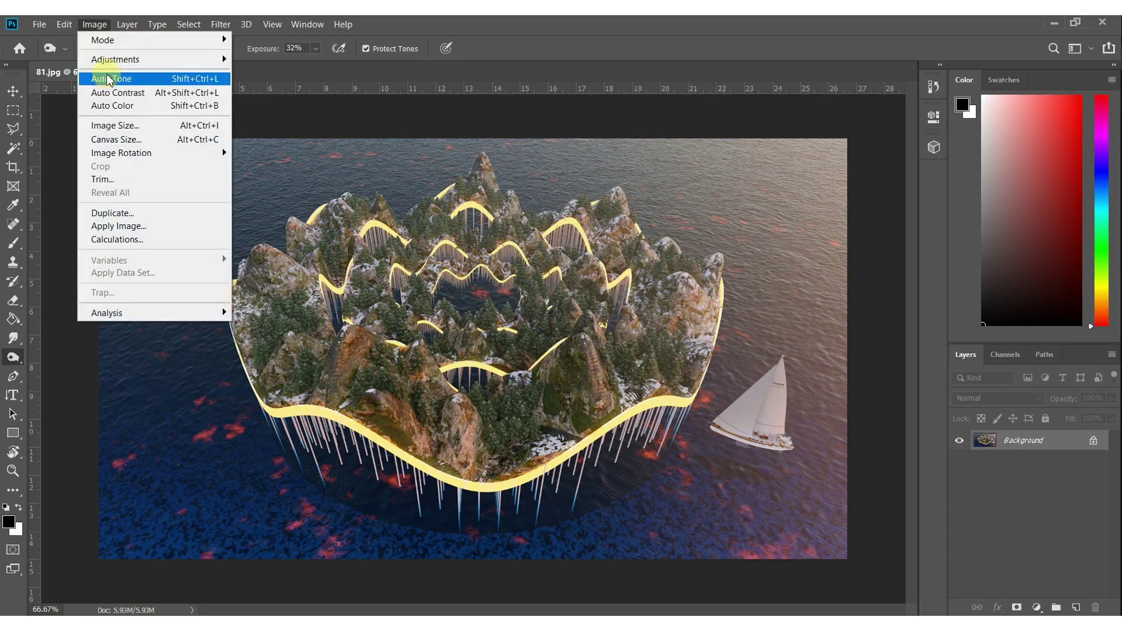
{"action": "left_click", "coordinate": [113, 105]}
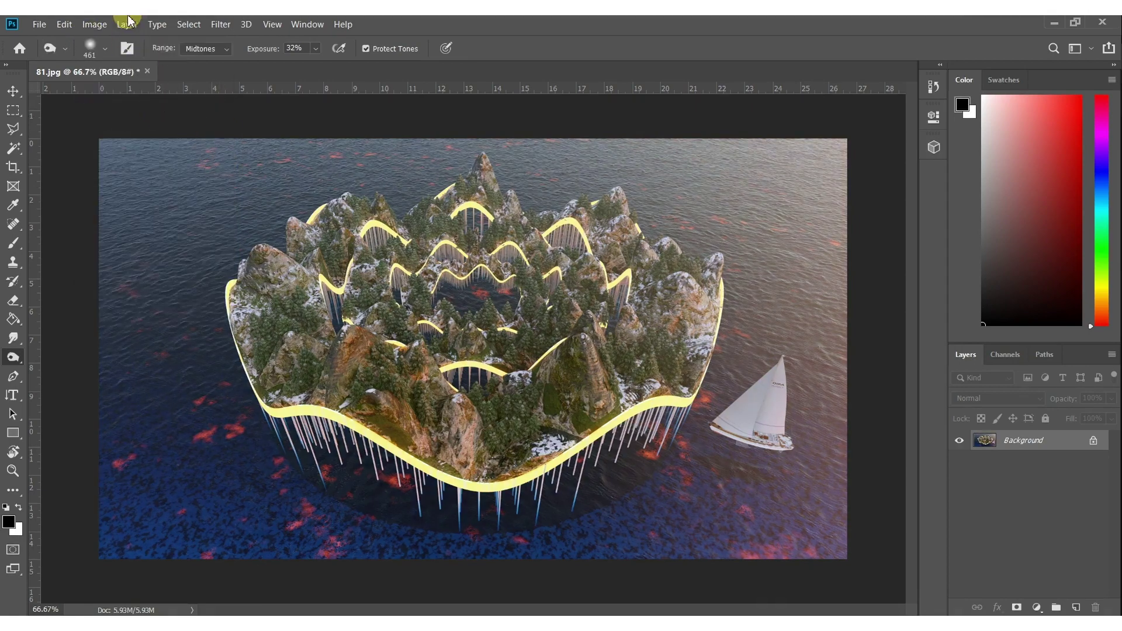
- Apply Auto Contrast to the image and lighten the island's midtones with the Dodge/Burn brush, ending at brush size 391
{"action": "left_click", "coordinate": [92, 26]}
{"action": "left_click", "coordinate": [122, 93]}
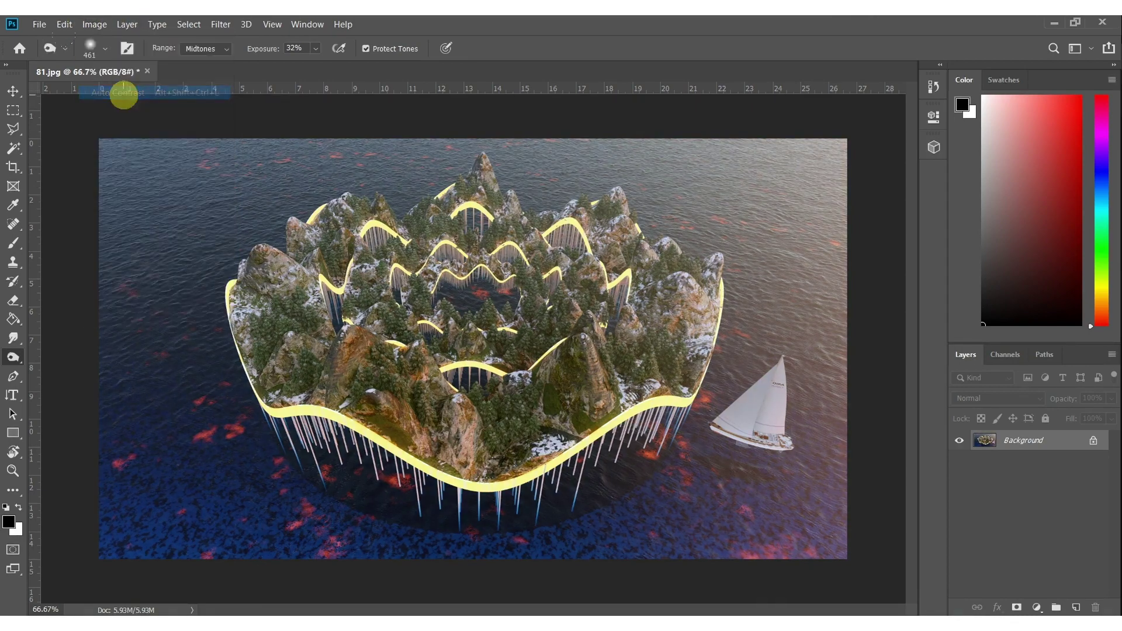
{"action": "right_click_drag", "start_coordinate": [439, 269], "coordinate": [474, 270], "text": "alt"}
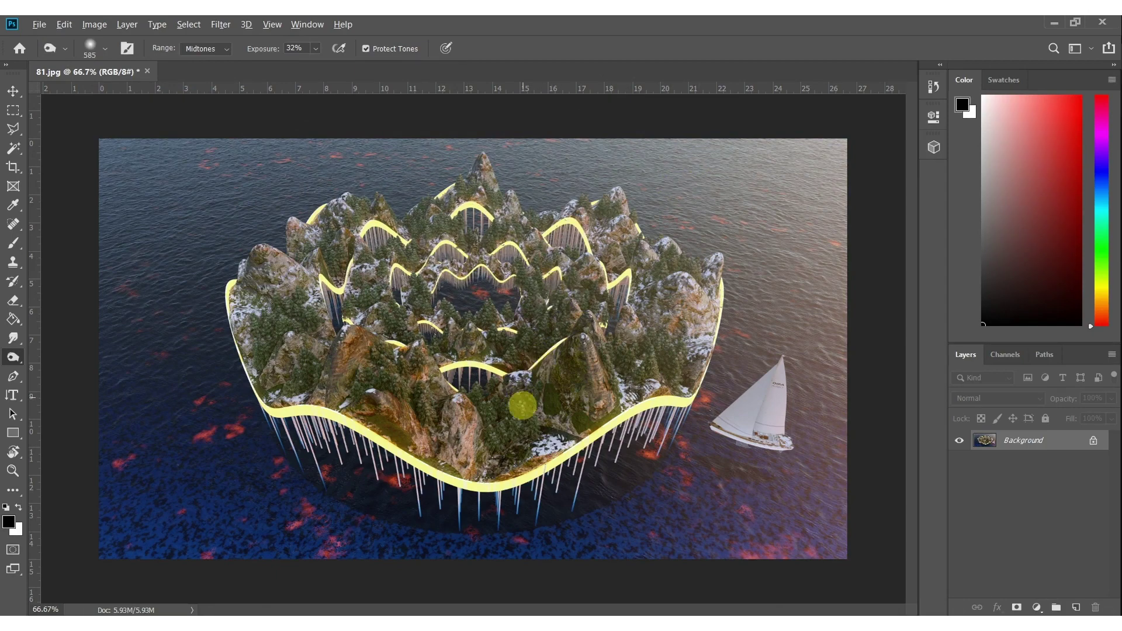
{"action": "right_click_drag", "start_coordinate": [497, 411], "coordinate": [476, 397], "text": "alt"}
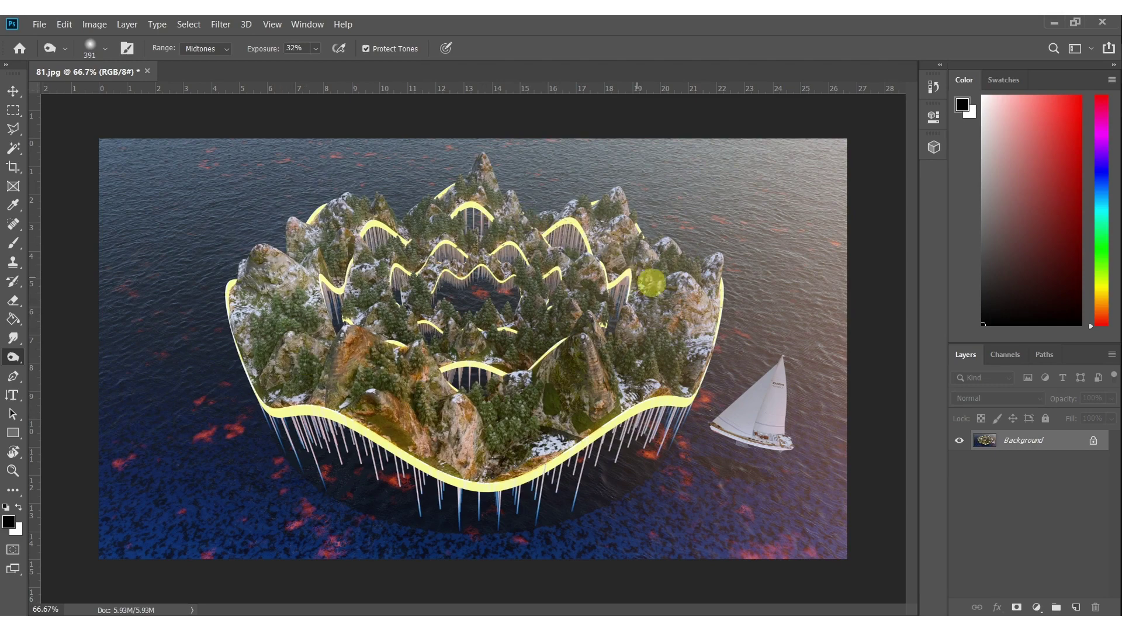
- Set the image's brightness to 29 and contrast to 44, and lighten the front rocks with the Dodge/Burn brush
{"action": "left_click", "coordinate": [95, 24]}
{"action": "mouse_move", "coordinate": [105, 59]}
{"action": "left_click", "coordinate": [276, 59]}
{"action": "left_click_drag", "start_coordinate": [725, 225], "coordinate": [741, 231]}
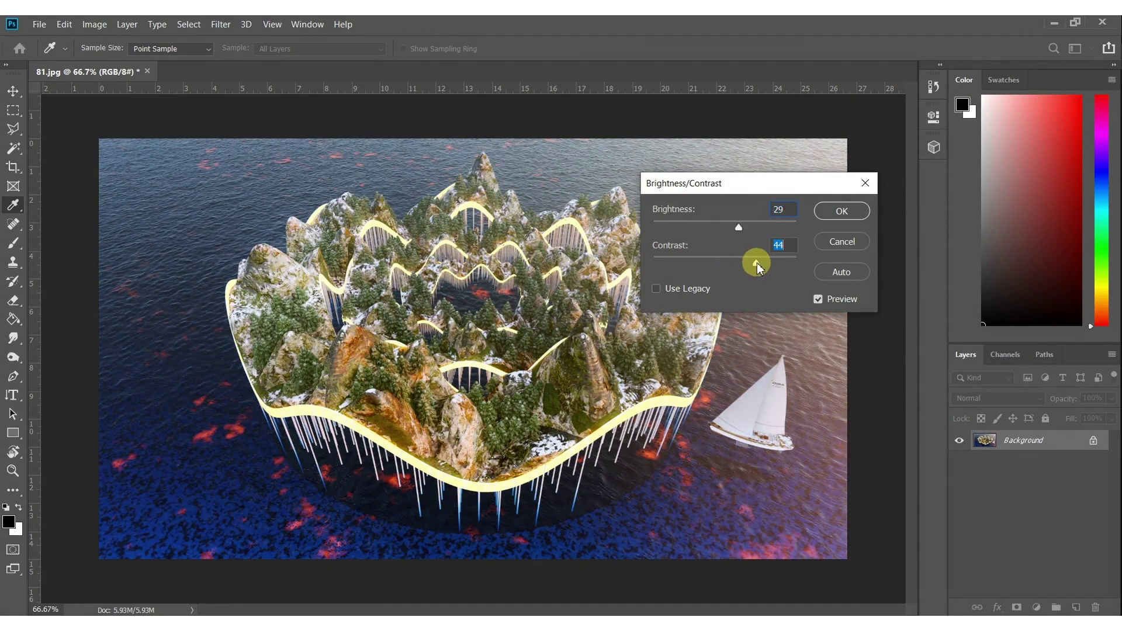
{"action": "left_click", "coordinate": [840, 210]}
{"action": "key", "text": "o"}
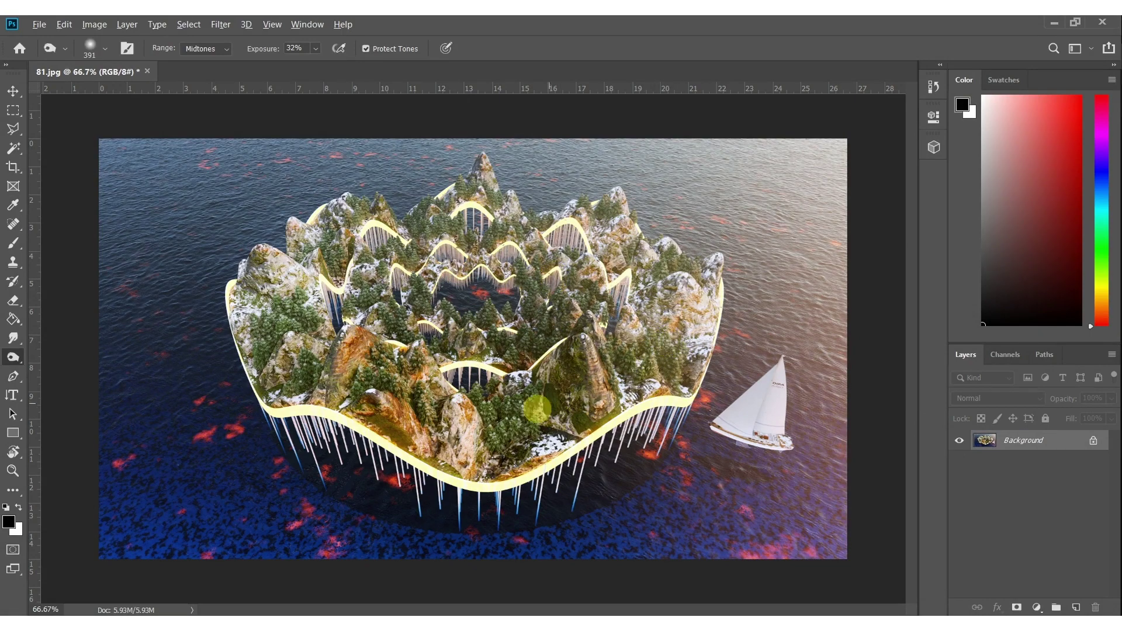
{"action": "left_click_drag", "start_coordinate": [596, 404], "coordinate": [584, 416]}
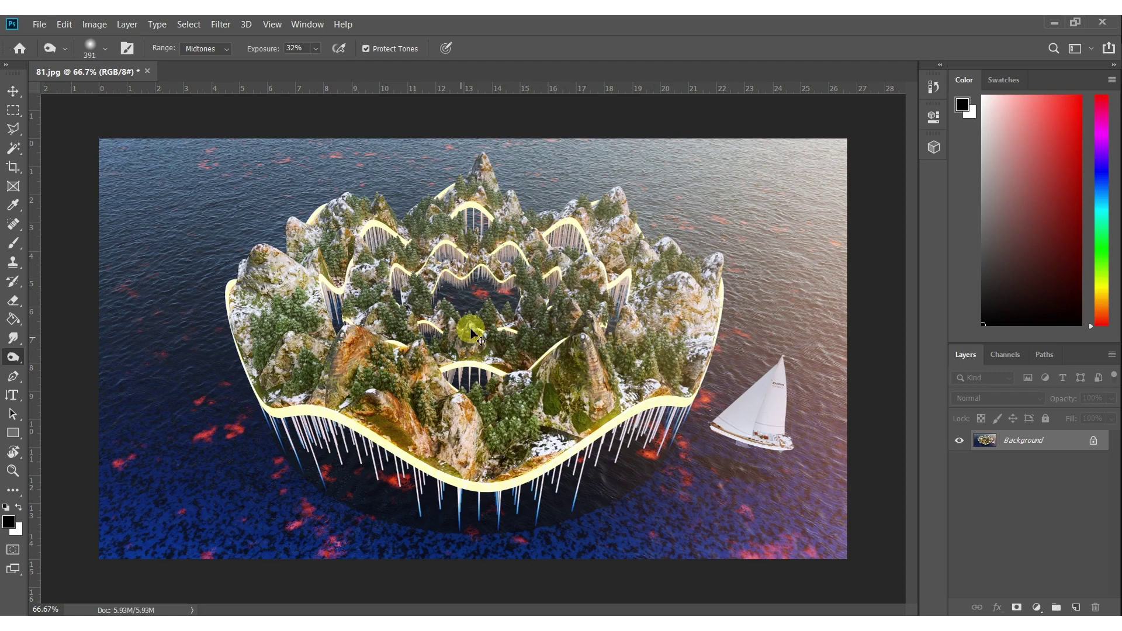
- Duplicate the background layer and set the copy's saturation to +11 with Hue/Saturation
{"action": "key", "text": "ctrl+u"}
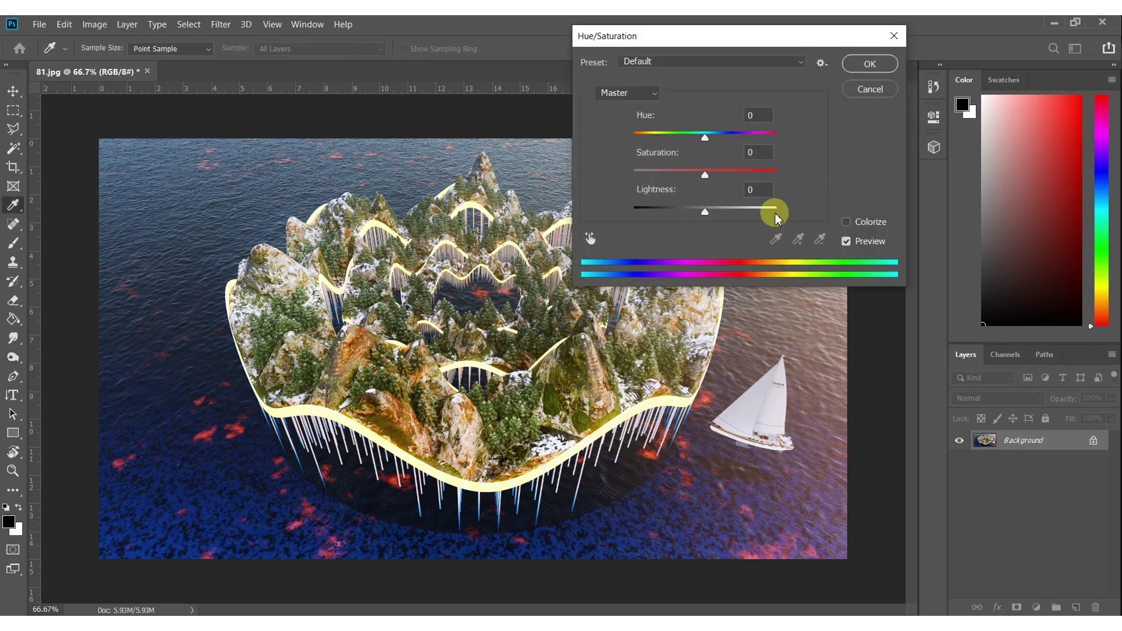
{"action": "key", "text": "Escape"}
{"action": "key", "text": "ctrl+j"}
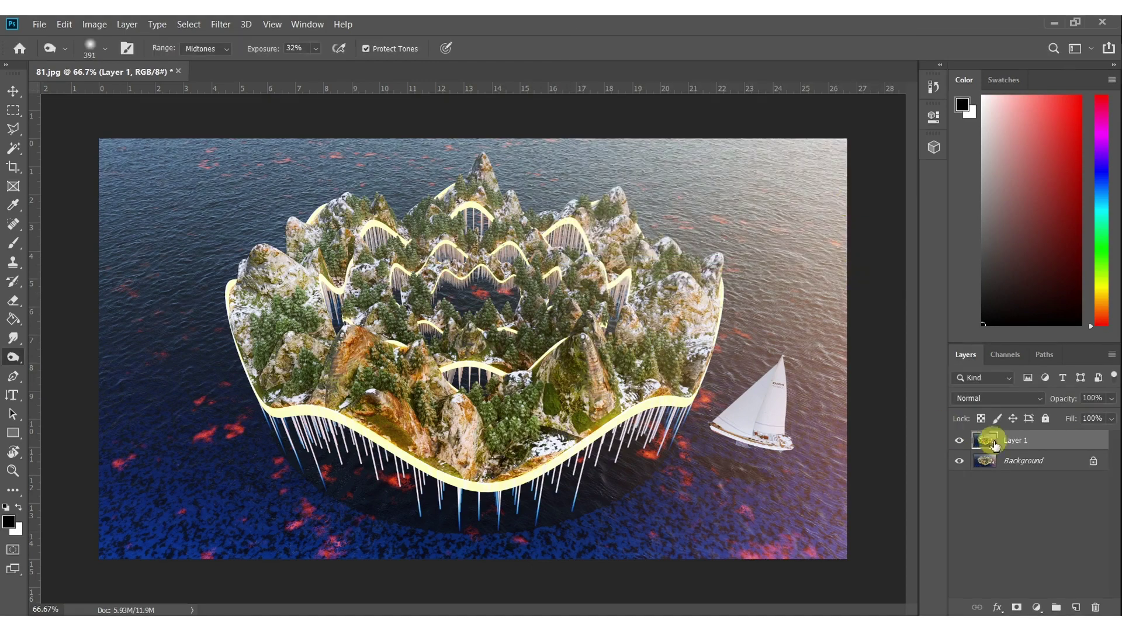
{"action": "key", "text": "ctrl+u"}
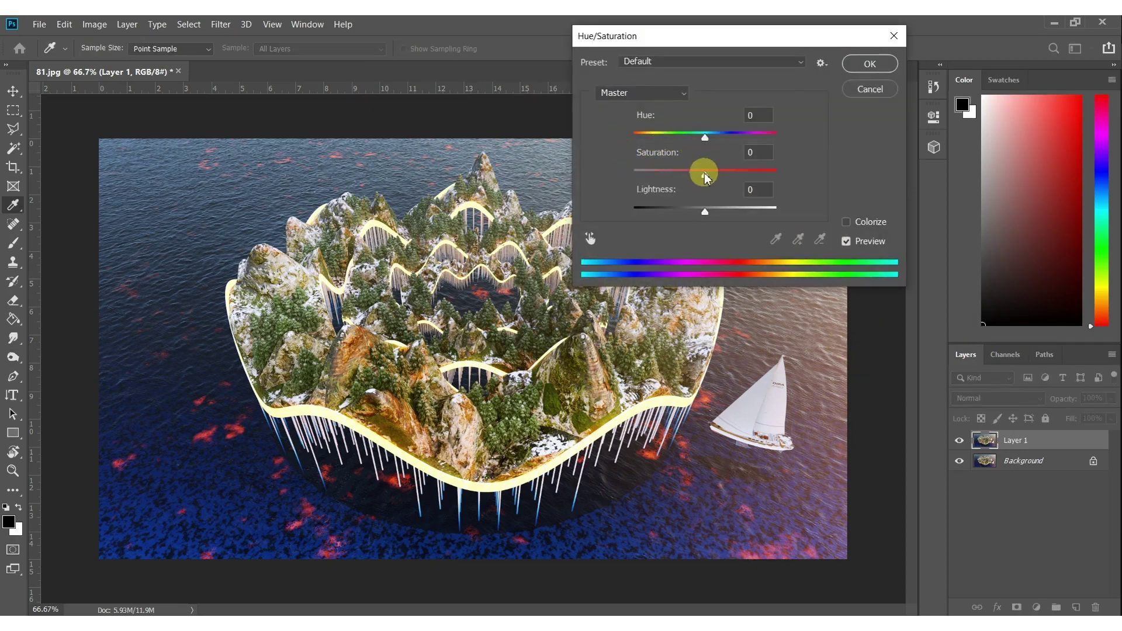
{"action": "left_click_drag", "start_coordinate": [723, 178], "coordinate": [739, 178]}
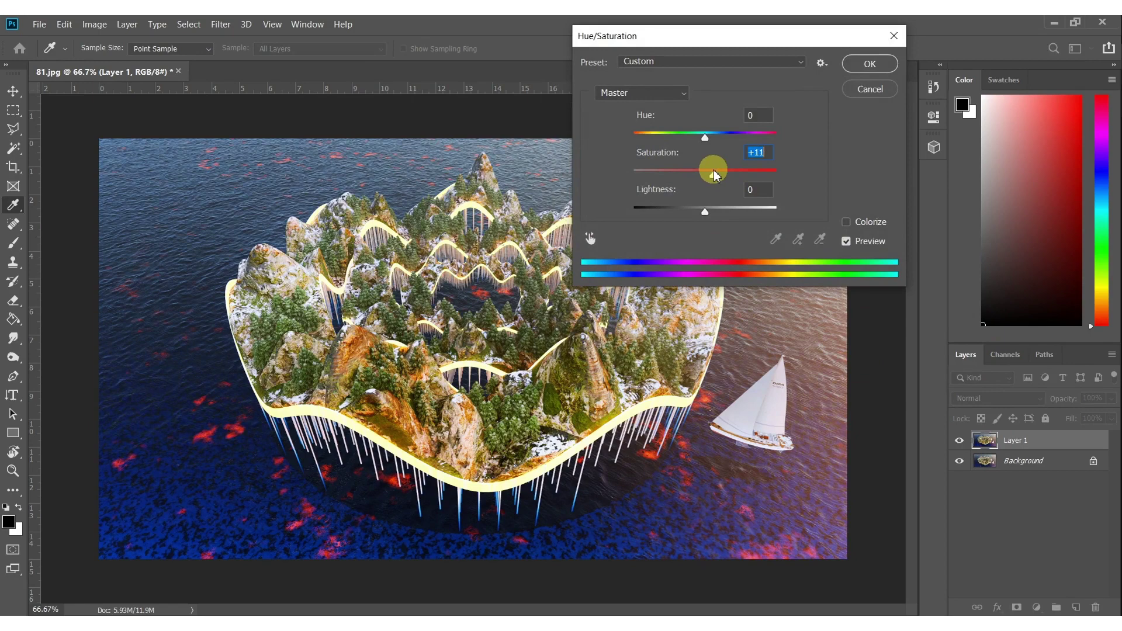
{"action": "left_click", "coordinate": [867, 63]}
- Erase the sea around the island from the duplicate layer with a soft eraser of size 620
{"action": "key", "text": "e"}
{"action": "right_click_drag", "start_coordinate": [730, 195], "coordinate": [703, 152], "text": "alt"}
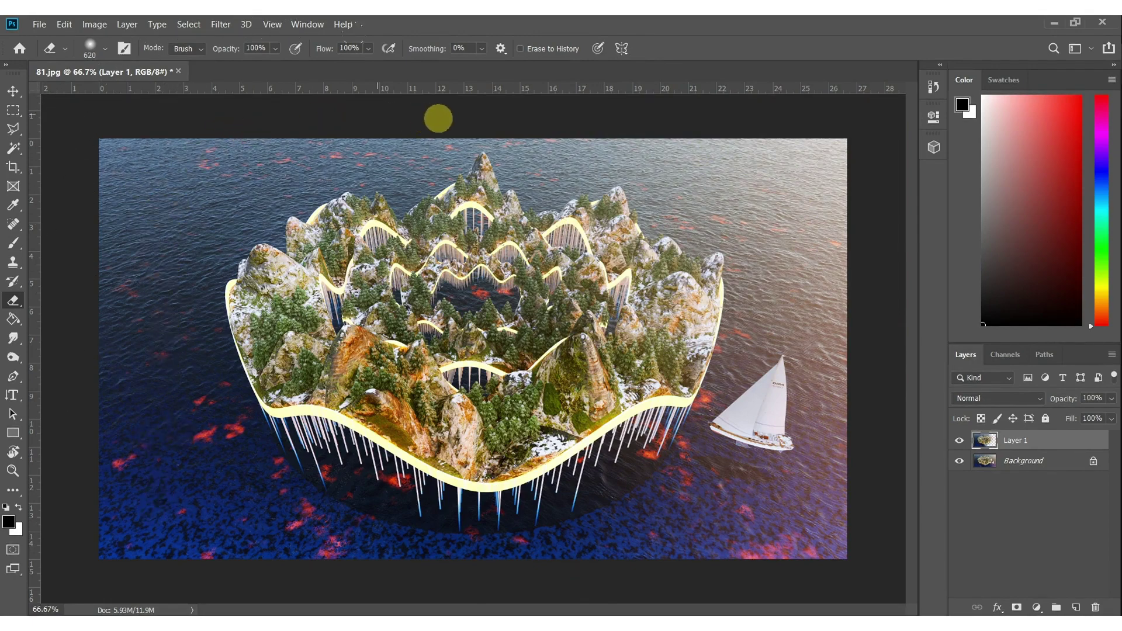
{"action": "mouse_move", "coordinate": [526, 122]}
{"action": "left_mouse_down"}
{"action": "mouse_move", "coordinate": [754, 158]}
{"action": "mouse_move", "coordinate": [856, 406]}
{"action": "mouse_move", "coordinate": [804, 552]}
{"action": "left_mouse_up"}
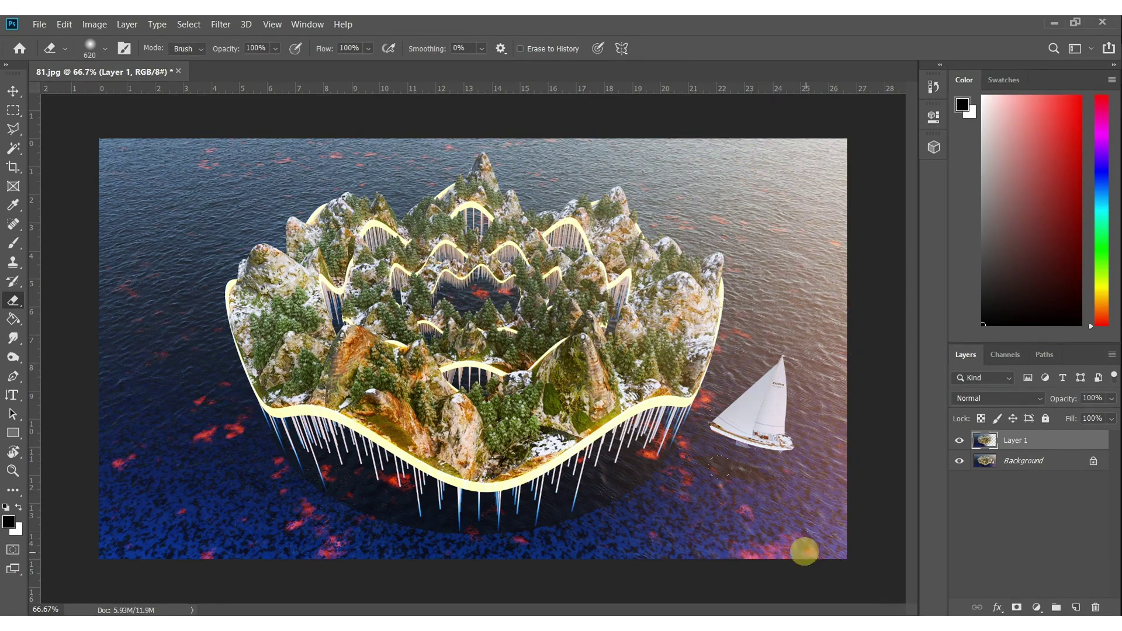
- Mute the sea by setting the background layer's saturation to -34 with Hue/Saturation
{"action": "left_click", "coordinate": [1023, 465]}
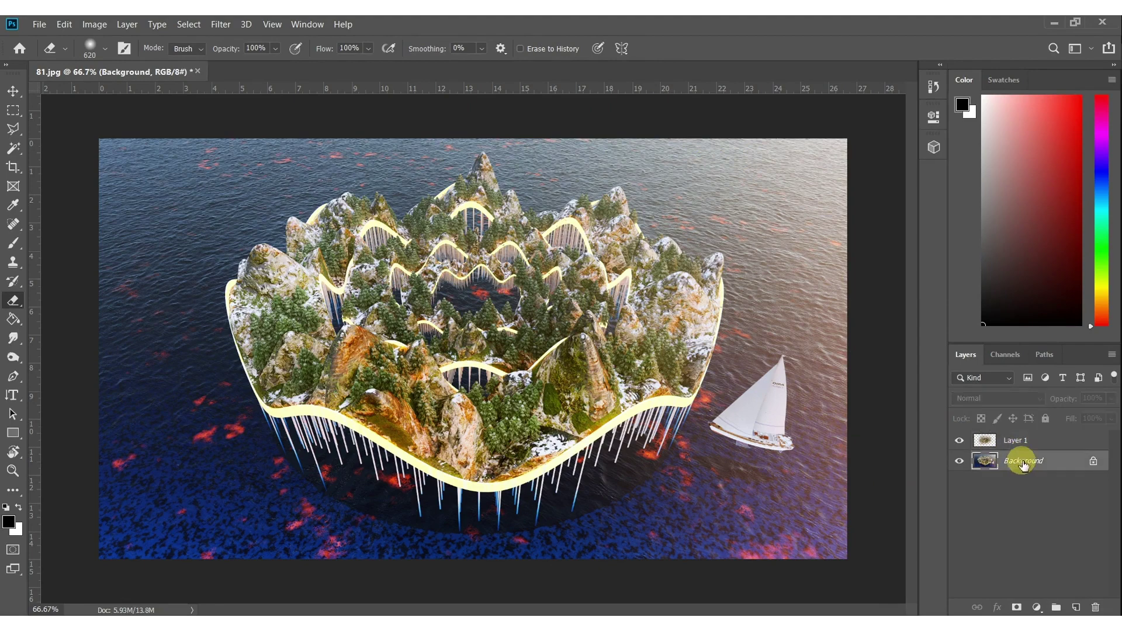
{"action": "key", "text": "ctrl+u"}
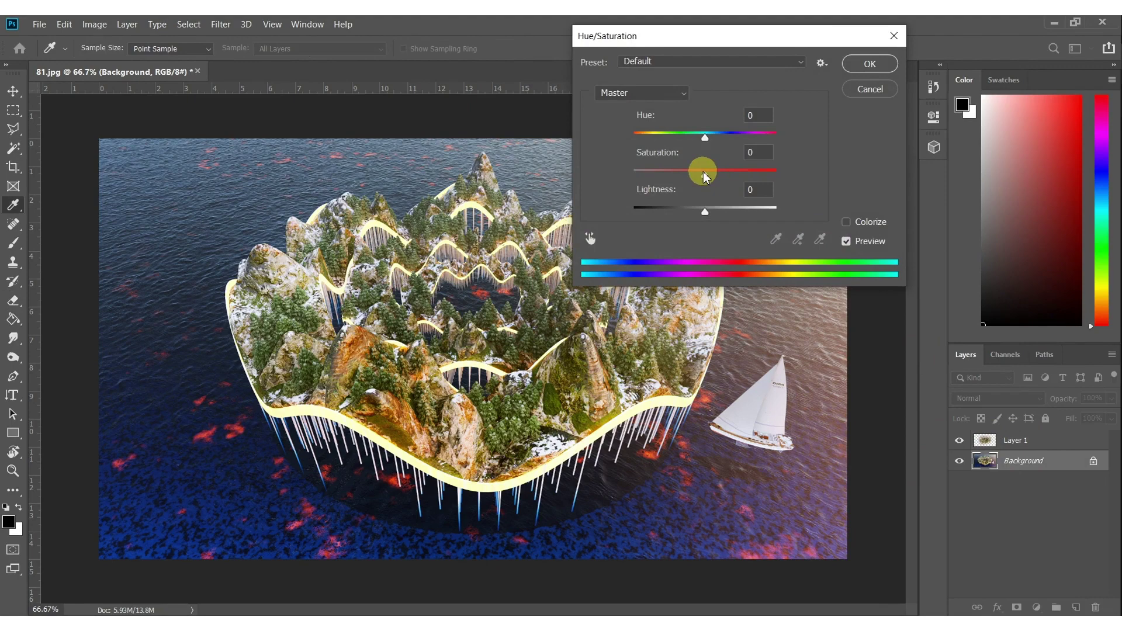
{"action": "left_click_drag", "start_coordinate": [705, 175], "coordinate": [677, 178]}
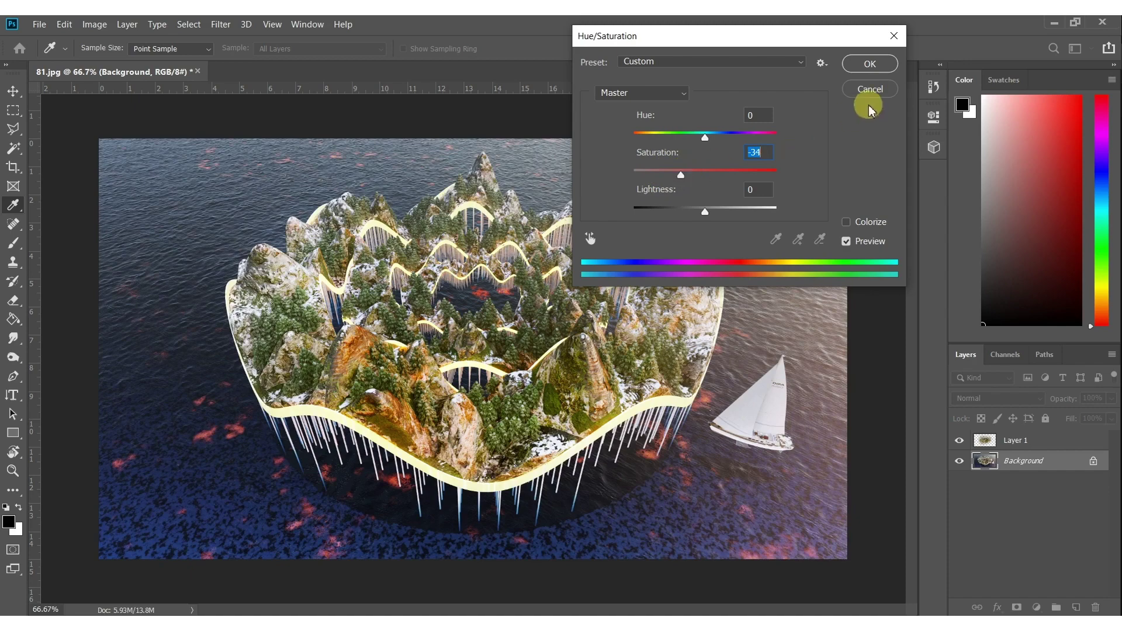
{"action": "left_click", "coordinate": [870, 63]}
{"action": "key", "text": "e"}
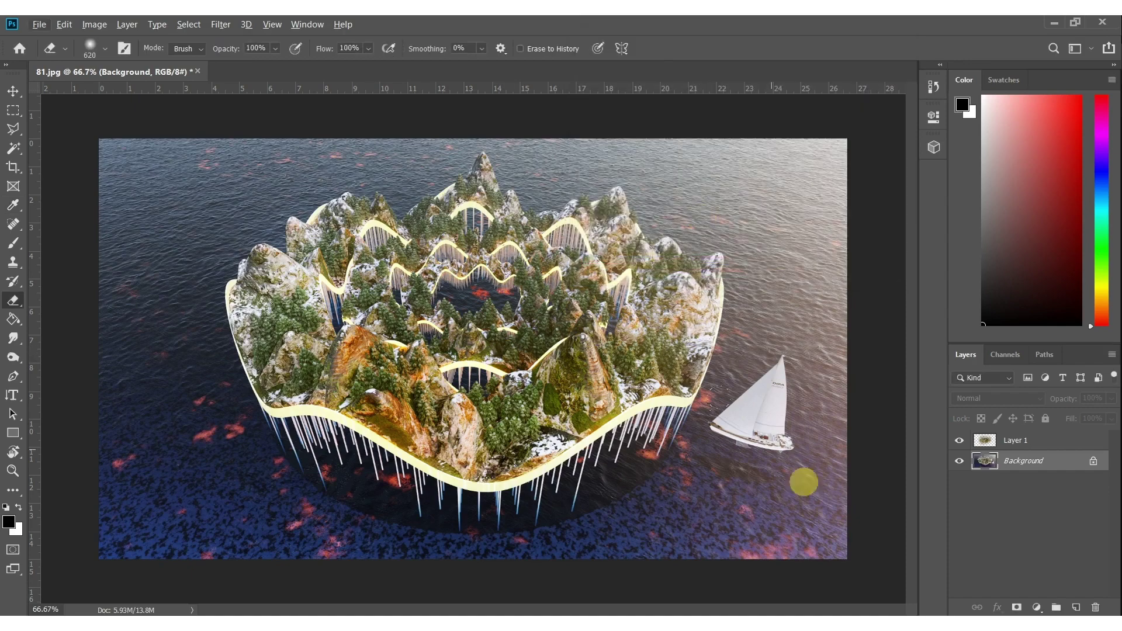
- Merge Layer 1 and the background into one layer
{"action": "left_click", "coordinate": [1016, 448], "text": "shift"}
{"action": "right_click", "coordinate": [1005, 432]}
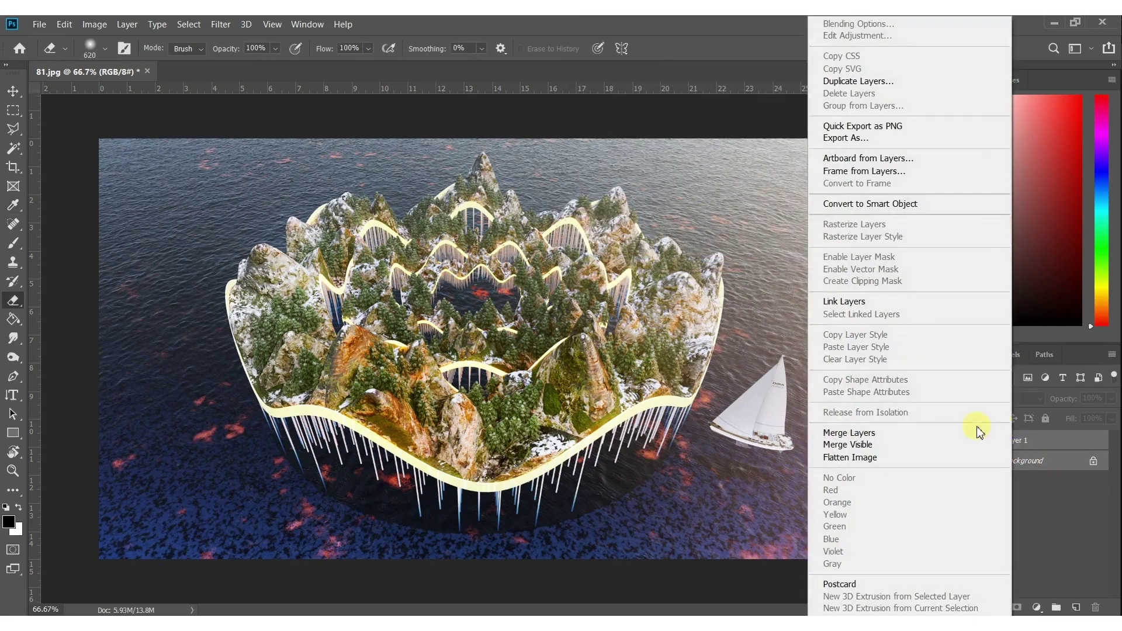
{"action": "left_click", "coordinate": [875, 433]}
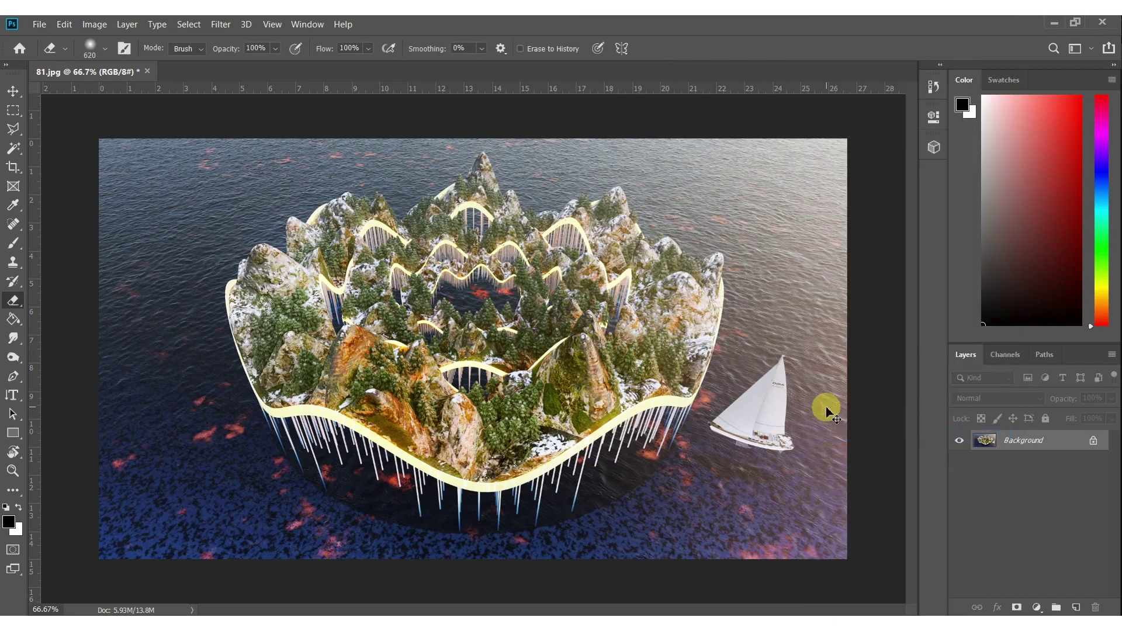
- Duplicate the merged background layer and run automatic colour and contrast corrections on the copy
{"action": "key", "text": "ctrl+j"}
{"action": "left_click", "coordinate": [94, 24]}
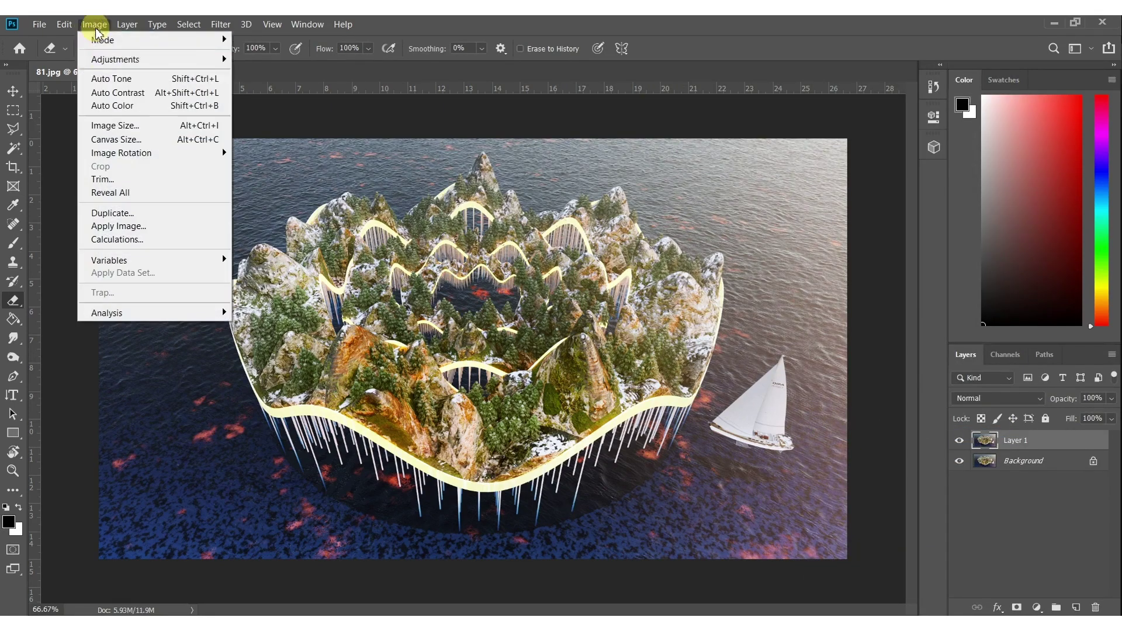
{"action": "left_click", "coordinate": [114, 97]}
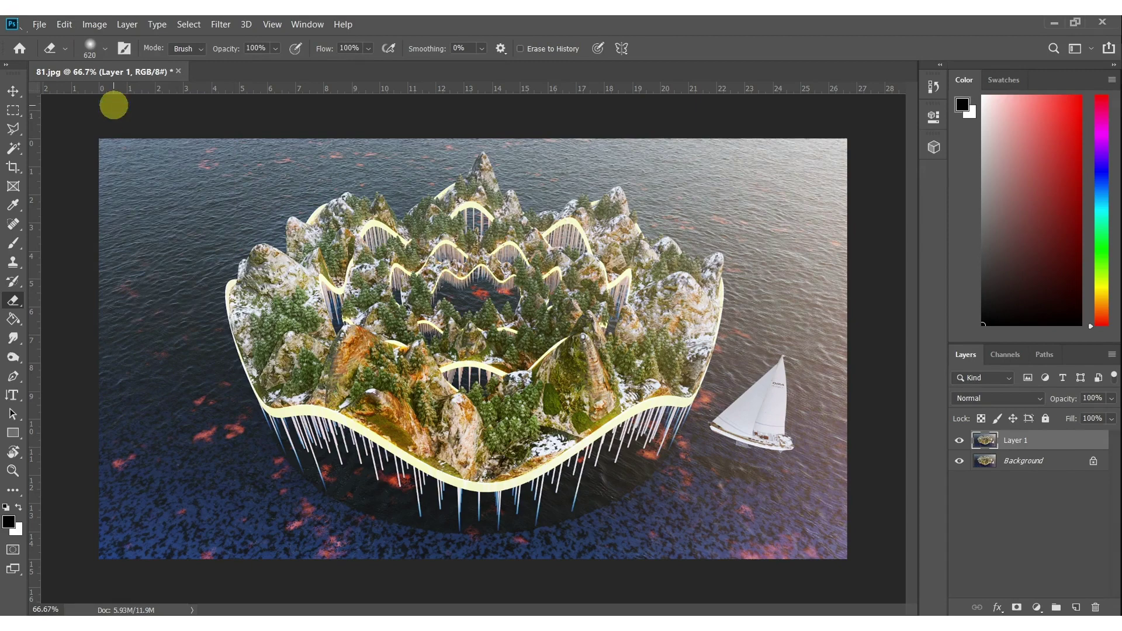
{"action": "left_click", "coordinate": [87, 25]}
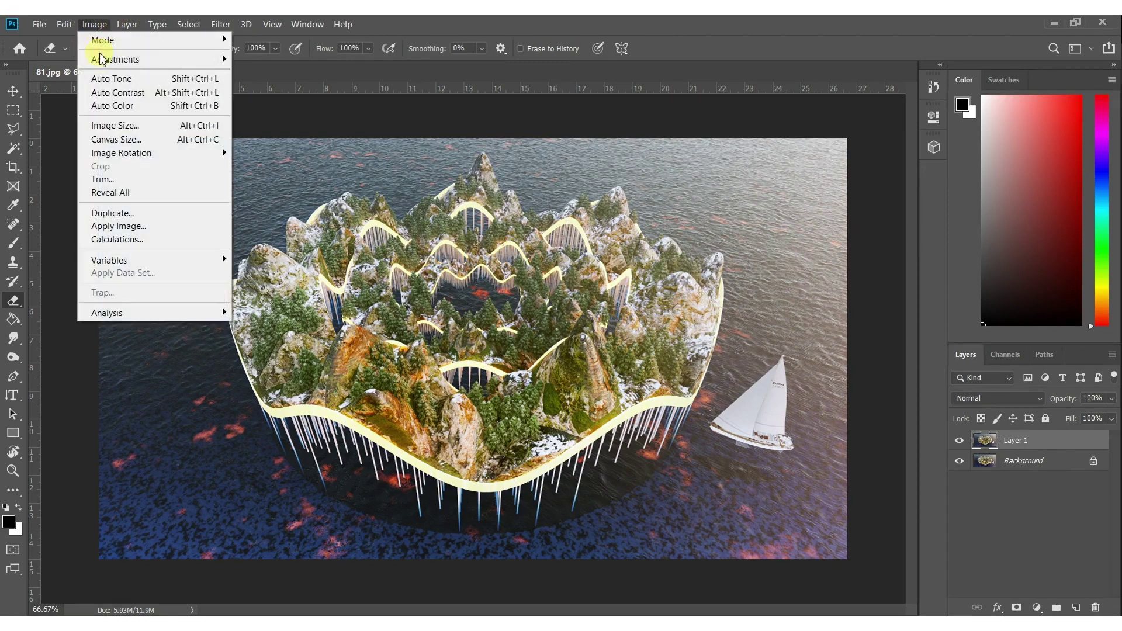
{"action": "left_click", "coordinate": [114, 95]}
- Try Auto Tone on the duplicate layer and undo it
{"action": "left_click", "coordinate": [92, 25]}
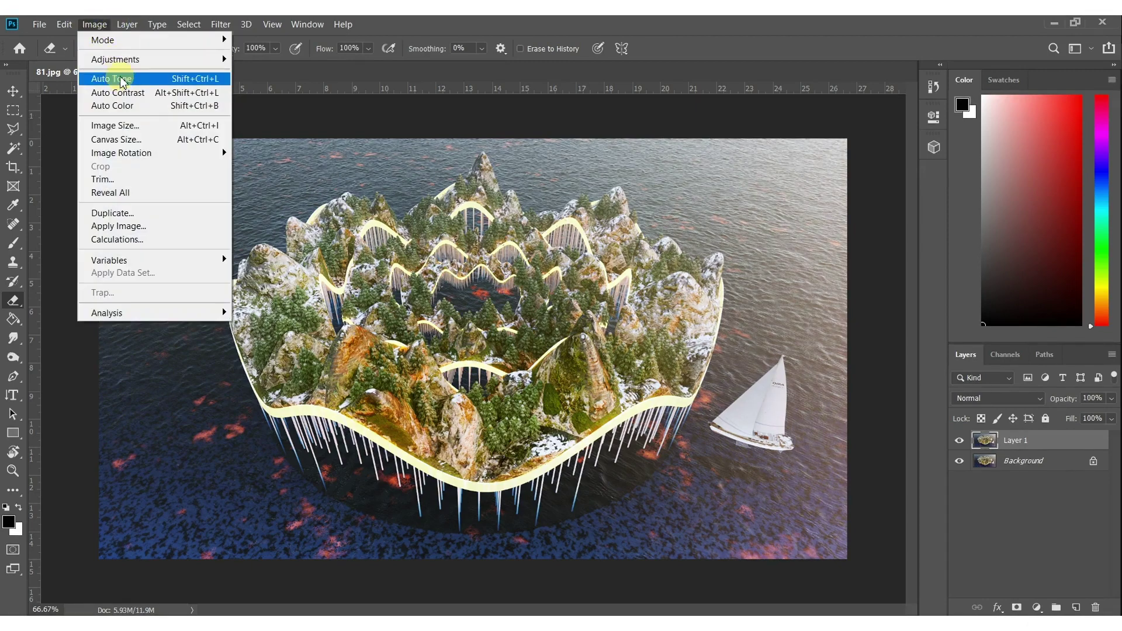
{"action": "left_click", "coordinate": [113, 77]}
{"action": "key", "text": "ctrl+z"}
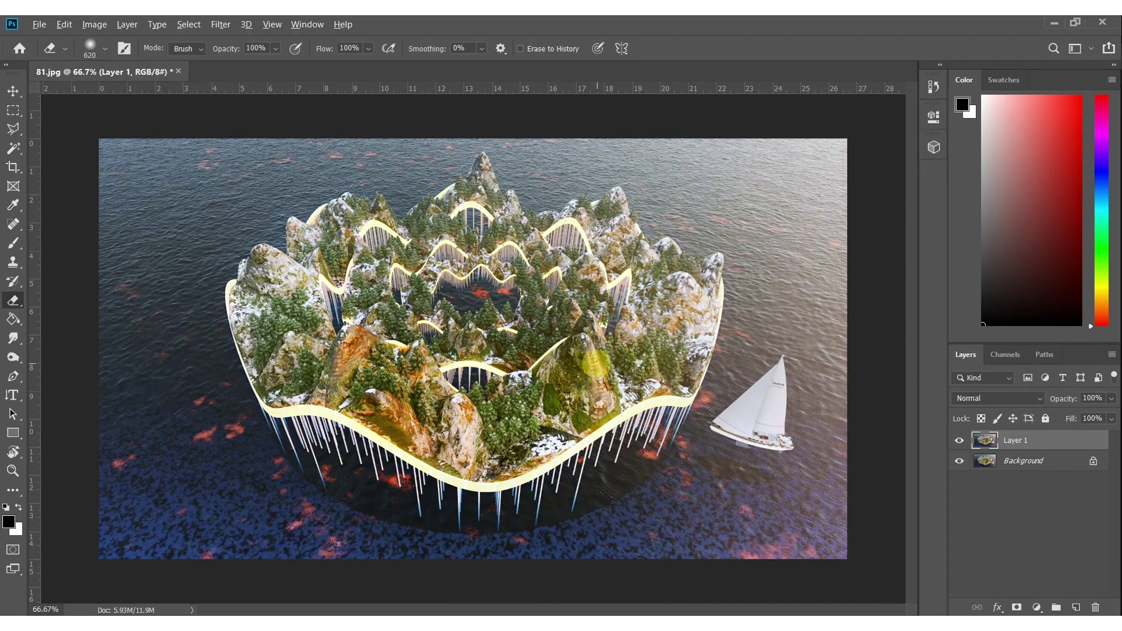
- Retouch the midtones of the island's rocks and trees on Layer 1 with the Dodge/Burn brush at size 297
{"action": "key", "text": "o"}
{"action": "right_click_drag", "start_coordinate": [441, 327], "coordinate": [421, 319], "text": "alt"}
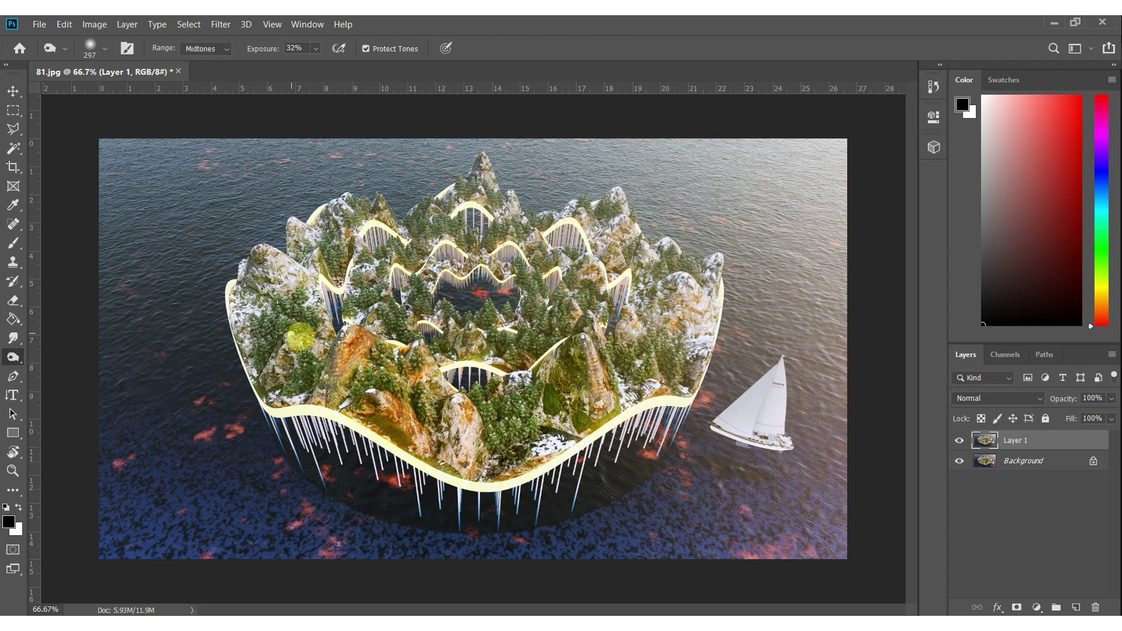
{"action": "mouse_move", "coordinate": [679, 281]}
{"action": "left_mouse_down"}
{"action": "mouse_move", "coordinate": [707, 287]}
{"action": "mouse_move", "coordinate": [706, 312]}
{"action": "mouse_move", "coordinate": [654, 429]}
{"action": "left_mouse_up"}
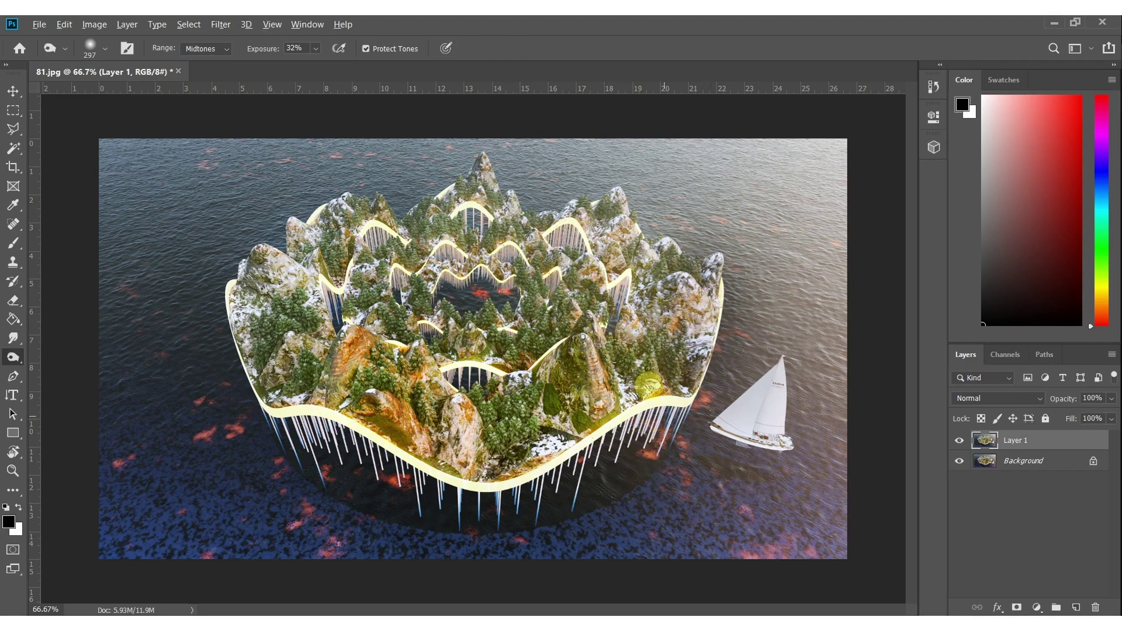
- Create a new layer named Layer 2 and darken the photo's outer edges with a soft black brush of size 828
{"action": "key", "text": "ctrl+shift+n"}
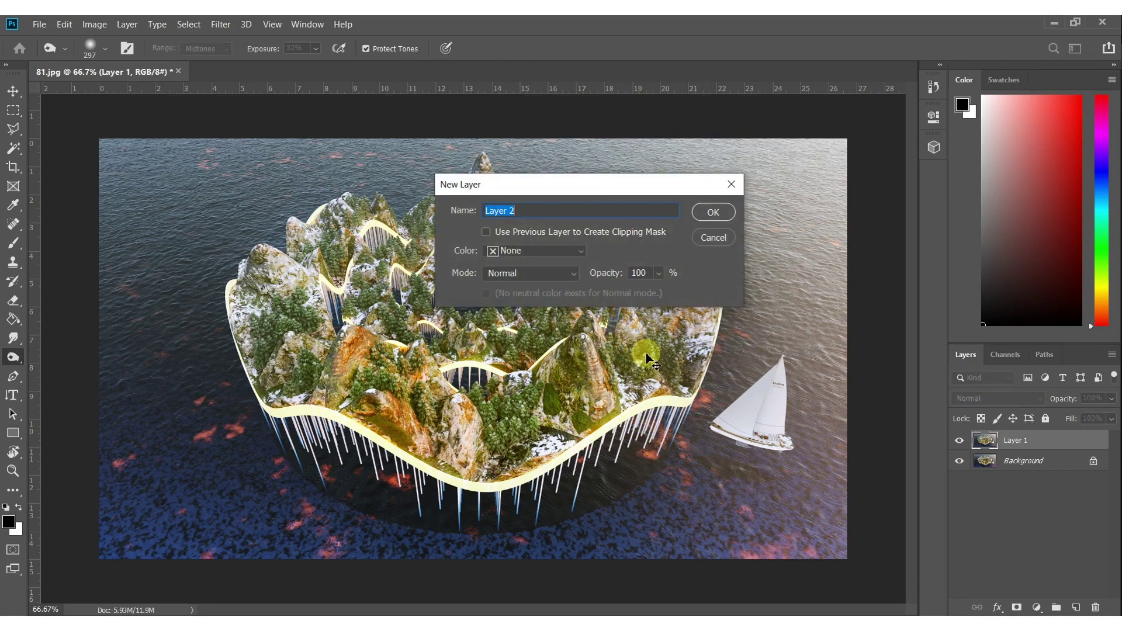
{"action": "key", "text": "Return"}
{"action": "scroll", "coordinate": [565, 317], "scroll_direction": "down", "scroll_amount": 4, "text": "alt"}
{"action": "key", "text": "b"}
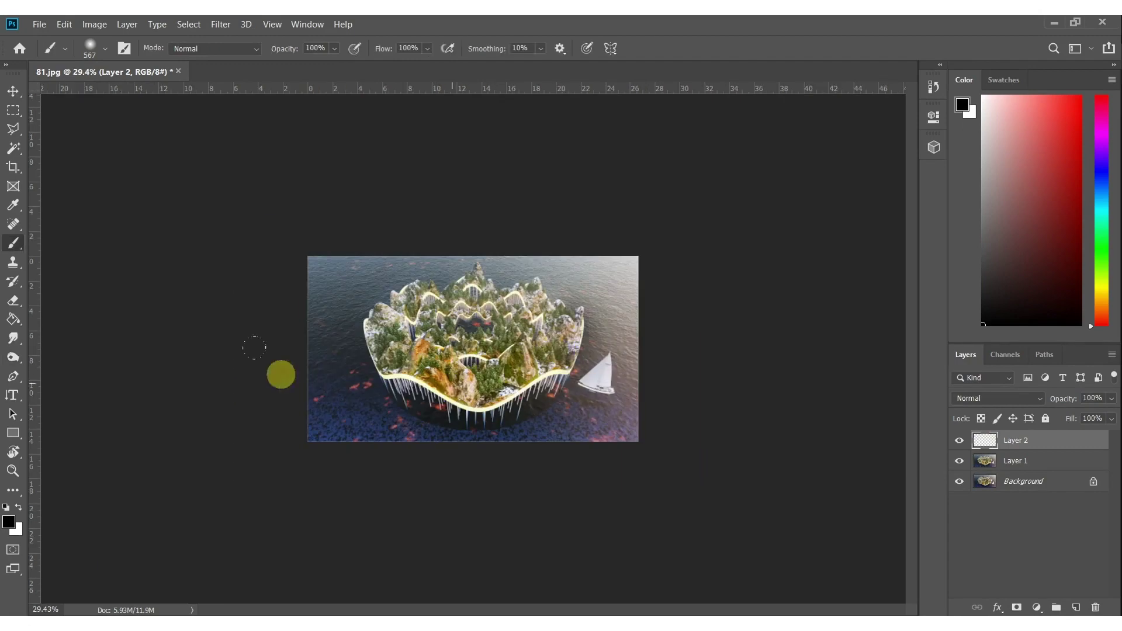
{"action": "right_click_drag", "start_coordinate": [320, 411], "coordinate": [353, 418], "text": "alt"}
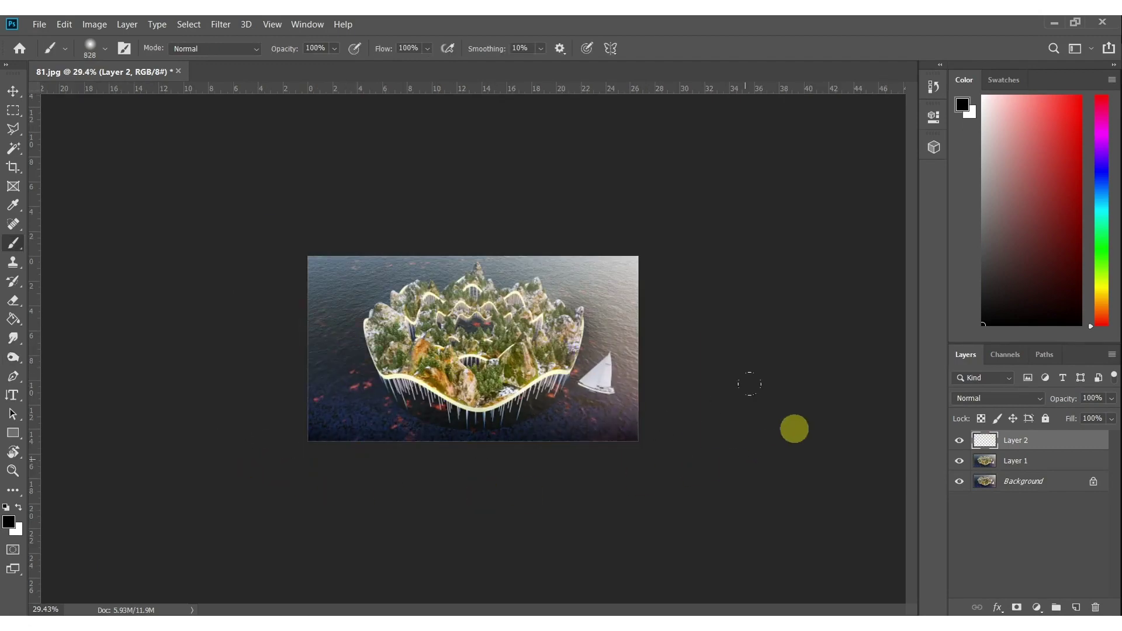
{"action": "mouse_move", "coordinate": [627, 186]}
{"action": "left_mouse_down"}
{"action": "mouse_move", "coordinate": [300, 170]}
{"action": "mouse_move", "coordinate": [115, 193]}
{"action": "mouse_move", "coordinate": [345, 143]}
{"action": "mouse_move", "coordinate": [736, 184]}
{"action": "left_mouse_up"}
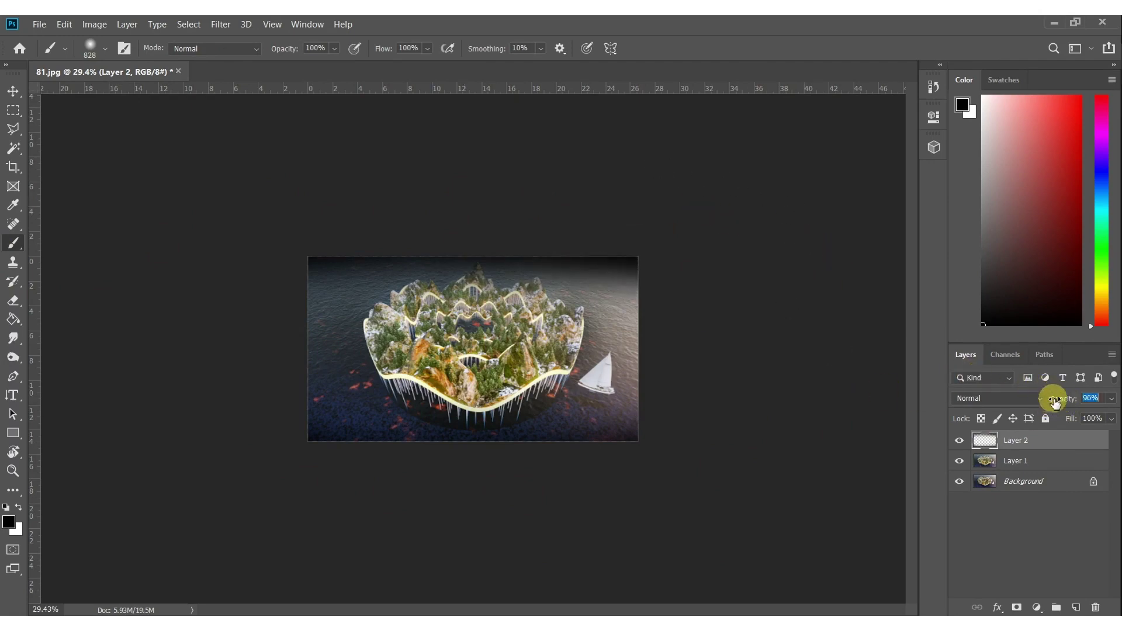
- Lower Layer 2's opacity to 70% and soften its dark edges along the photo's borders with a size 620 eraser
{"action": "left_click_drag", "start_coordinate": [1055, 402], "coordinate": [1040, 396]}
{"action": "key", "text": "e"}
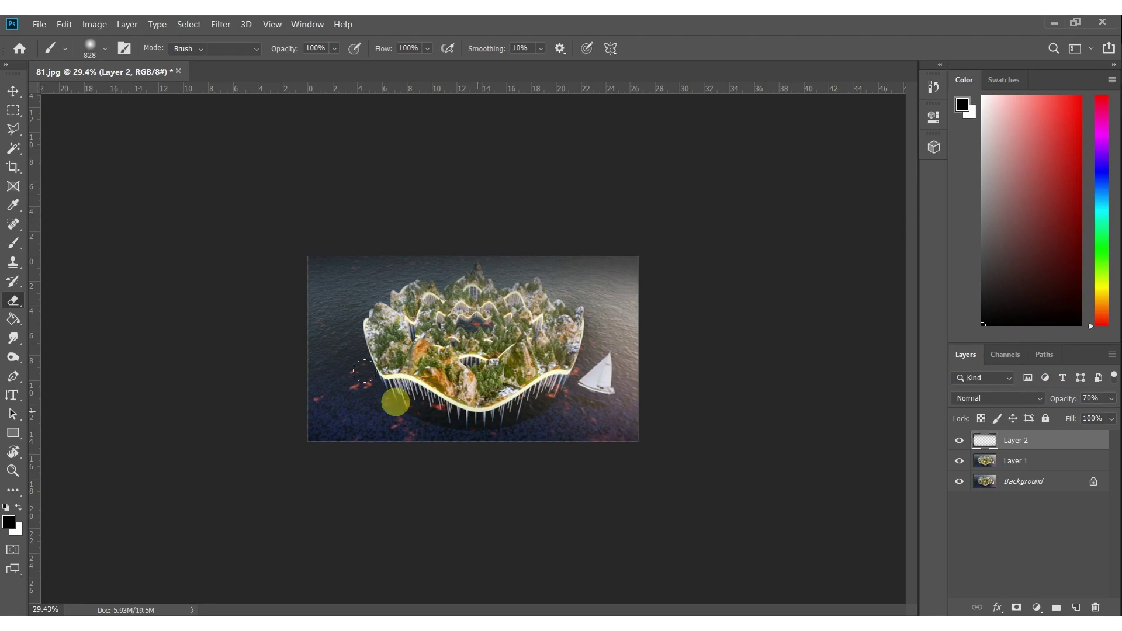
{"action": "scroll", "coordinate": [364, 371], "scroll_direction": "up", "scroll_amount": 3, "text": "alt"}
{"action": "mouse_move", "coordinate": [224, 255]}
{"action": "left_mouse_down"}
{"action": "mouse_move", "coordinate": [574, 234]}
{"action": "mouse_move", "coordinate": [667, 250]}
{"action": "left_mouse_up"}
{"action": "left_click_drag", "start_coordinate": [714, 299], "coordinate": [692, 337]}
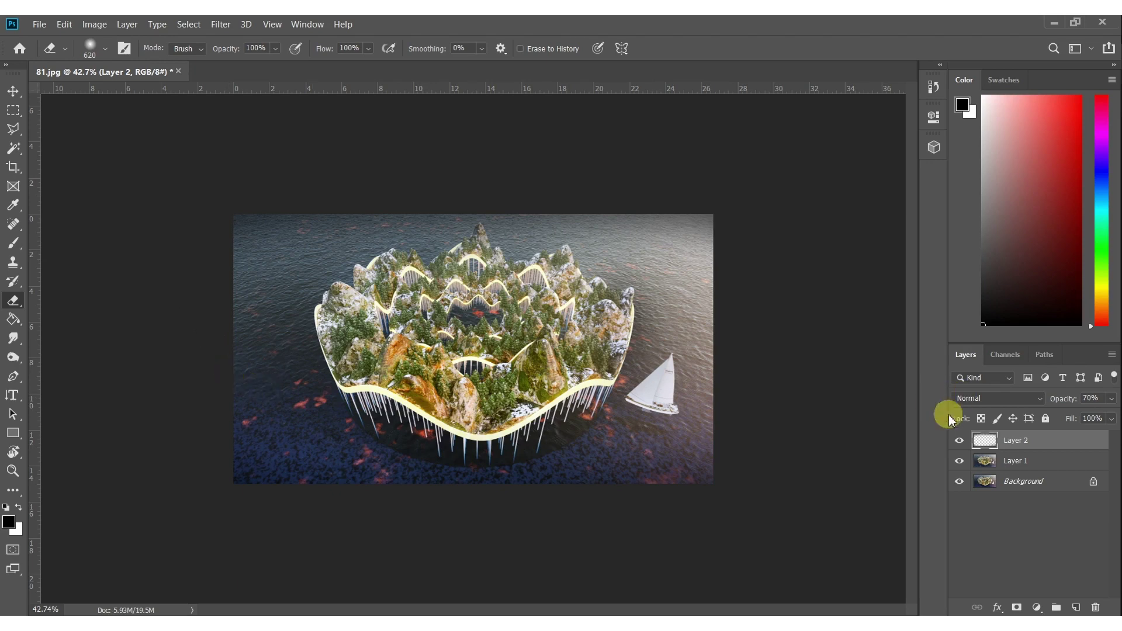
- Lighten the sea around the island on Layer 1 with the Dodge/Burn brush at size 563
{"action": "left_click", "coordinate": [996, 460]}
{"action": "right_click_drag", "start_coordinate": [365, 448], "coordinate": [297, 407], "text": "alt"}
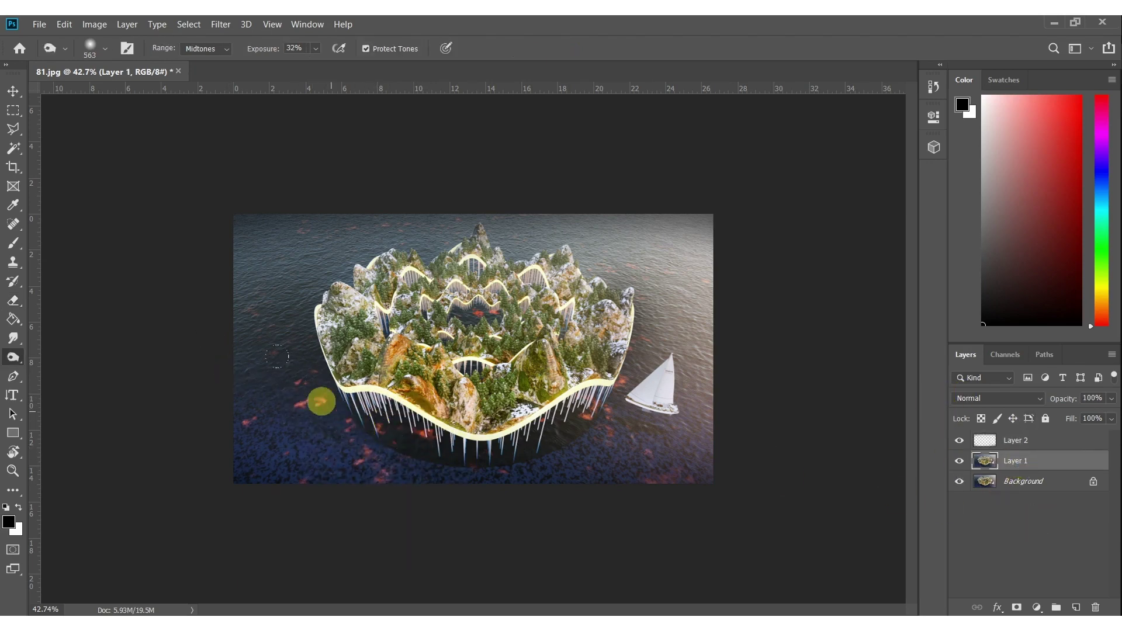
{"action": "mouse_move", "coordinate": [715, 363]}
{"action": "left_mouse_down", "text": "alt"}
{"action": "mouse_move", "coordinate": [650, 431]}
{"action": "mouse_move", "coordinate": [746, 313]}
{"action": "left_mouse_up", "text": "alt"}
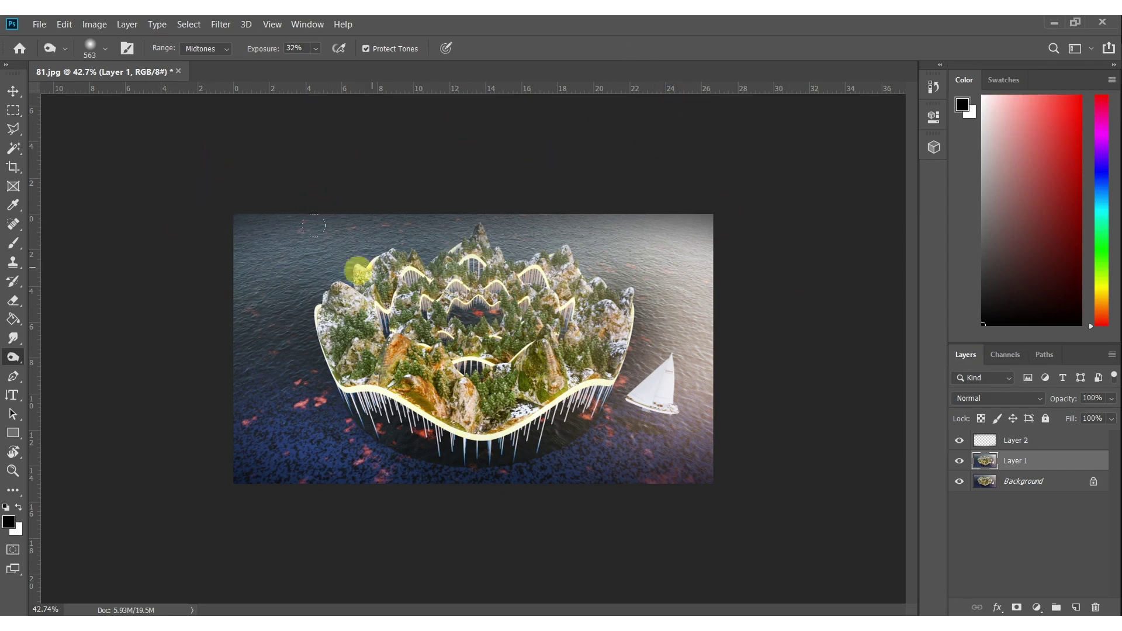
- Flatten all layers of the image into a single background
{"action": "scroll", "coordinate": [274, 292], "scroll_direction": "up", "scroll_amount": 1, "text": "alt"}
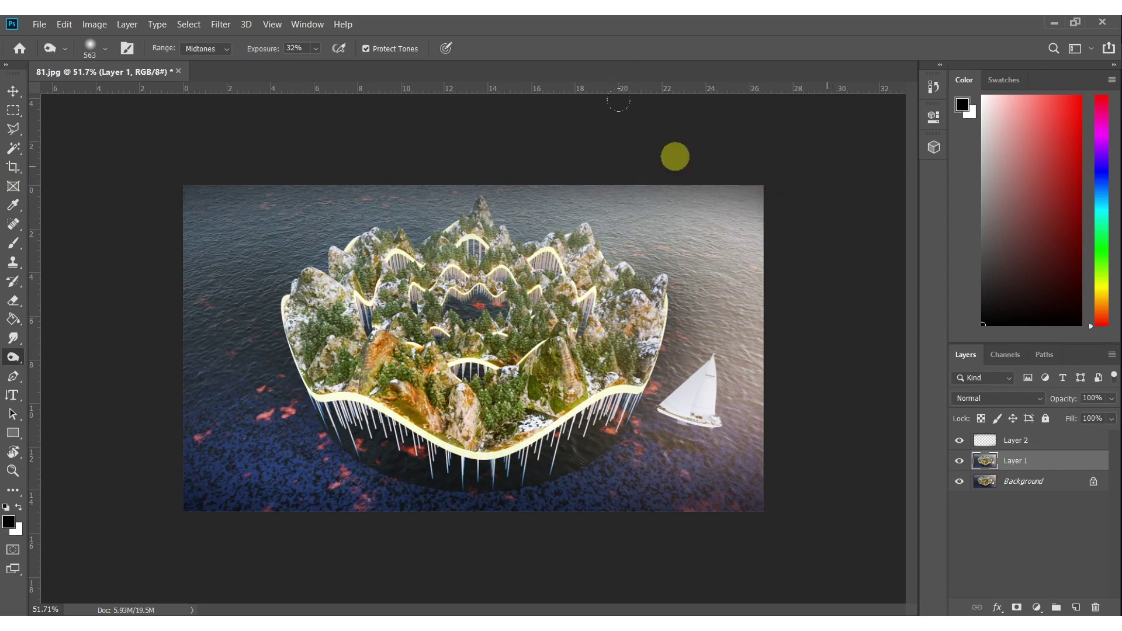
{"action": "scroll", "coordinate": [418, 368], "scroll_direction": "up", "scroll_amount": 1, "text": "alt"}
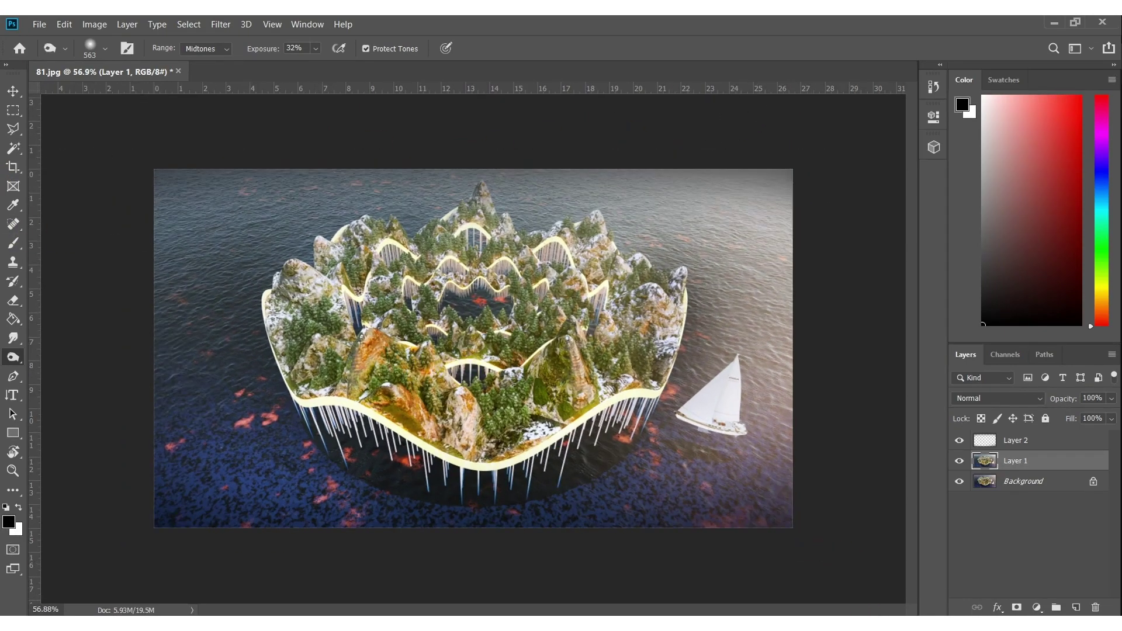
{"action": "right_click", "coordinate": [995, 483]}
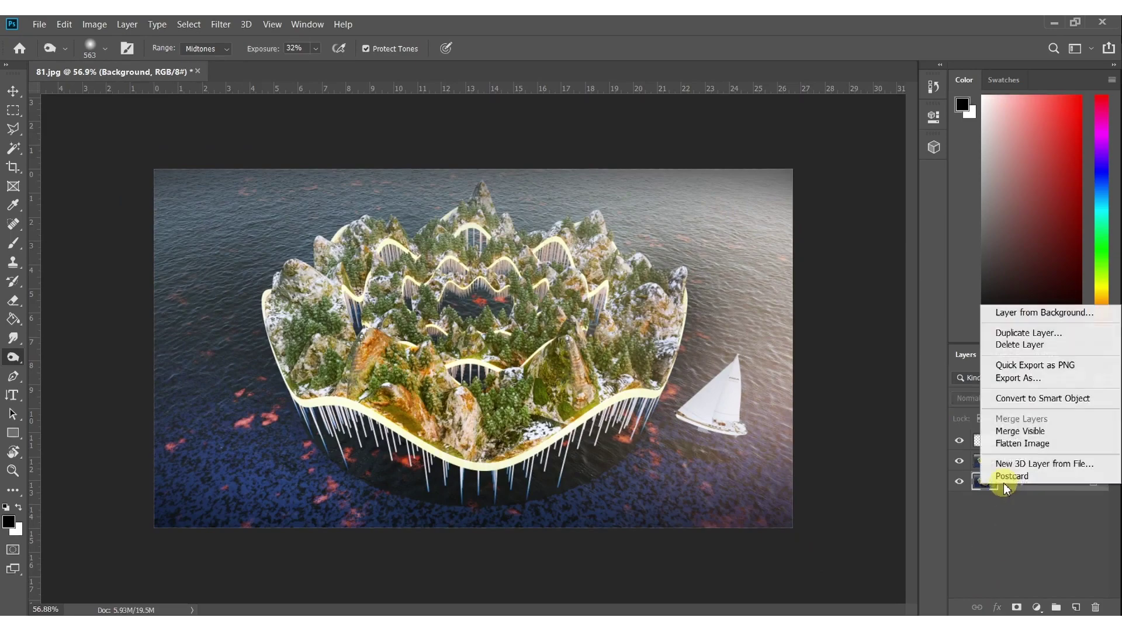
{"action": "left_click", "coordinate": [1006, 448]}
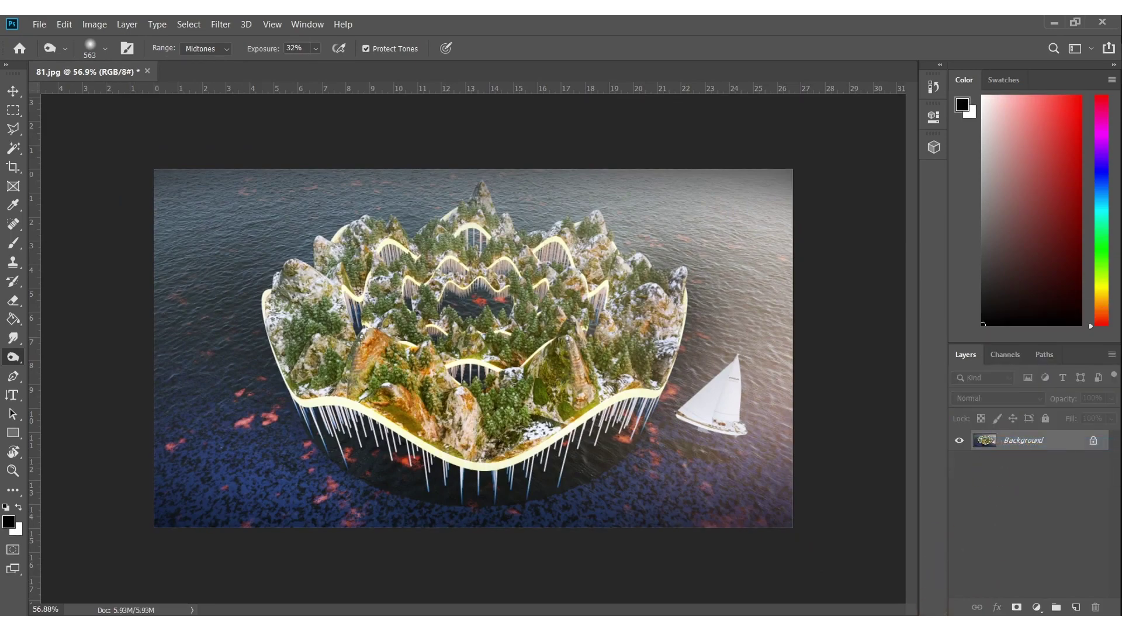